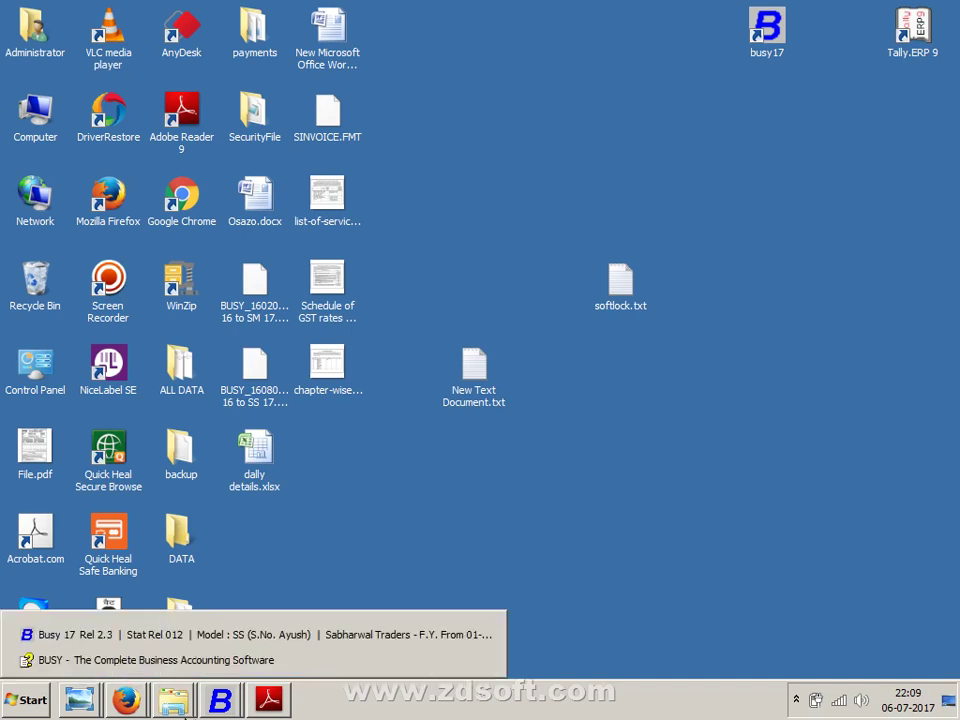
Switch to the sample invoice File.pdf in Adobe Reader and highlight the company name in its header.
mouse_move(224, 700)
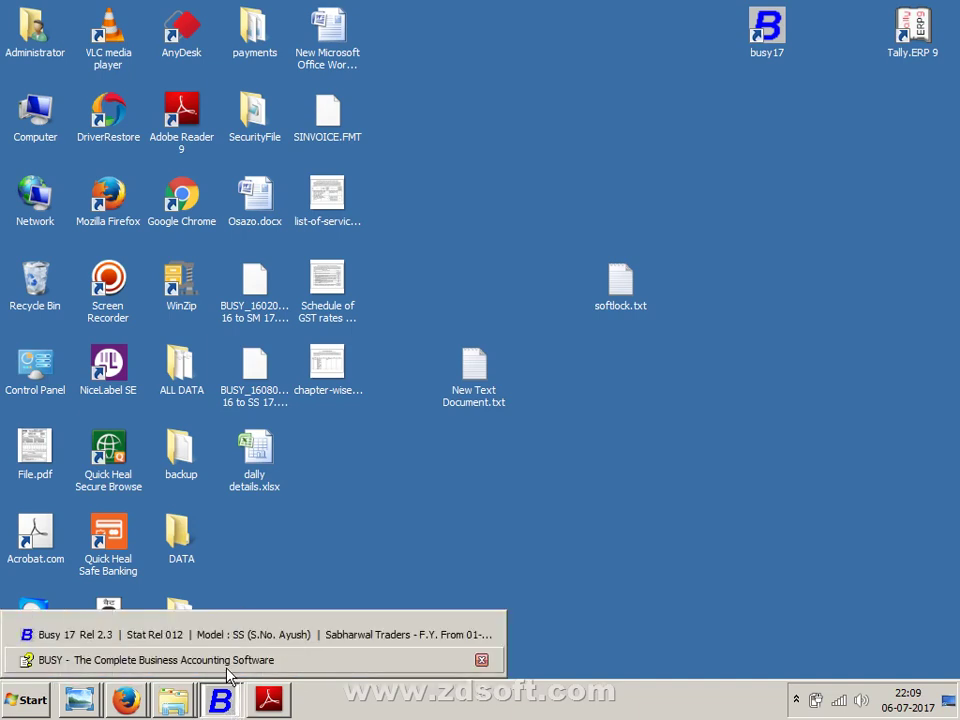
left_click(268, 700)
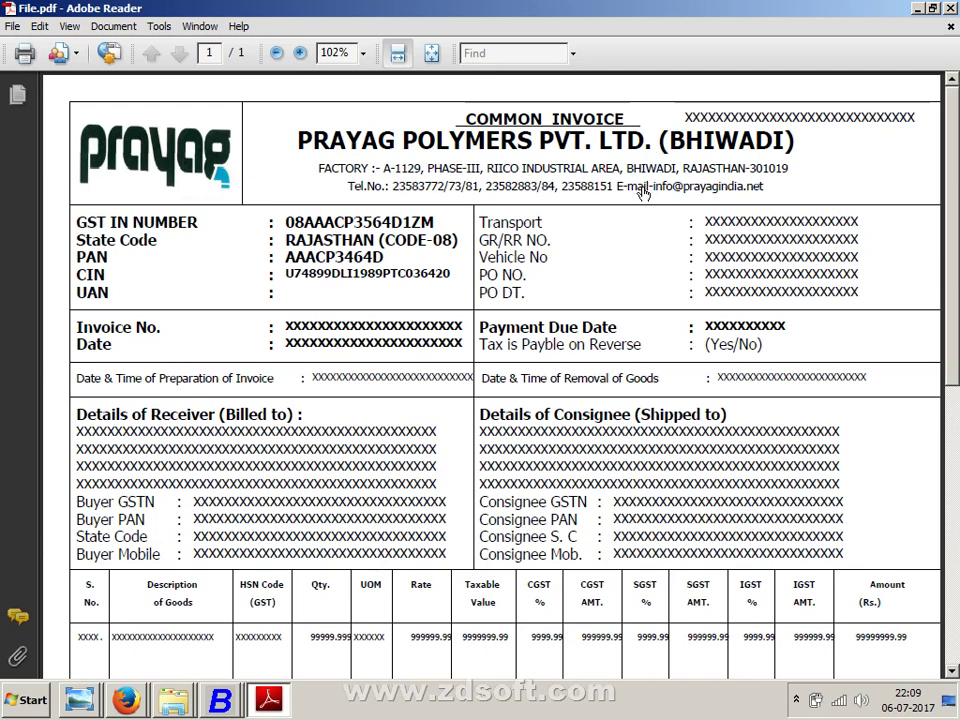
left_click_drag(297, 137, 734, 145)
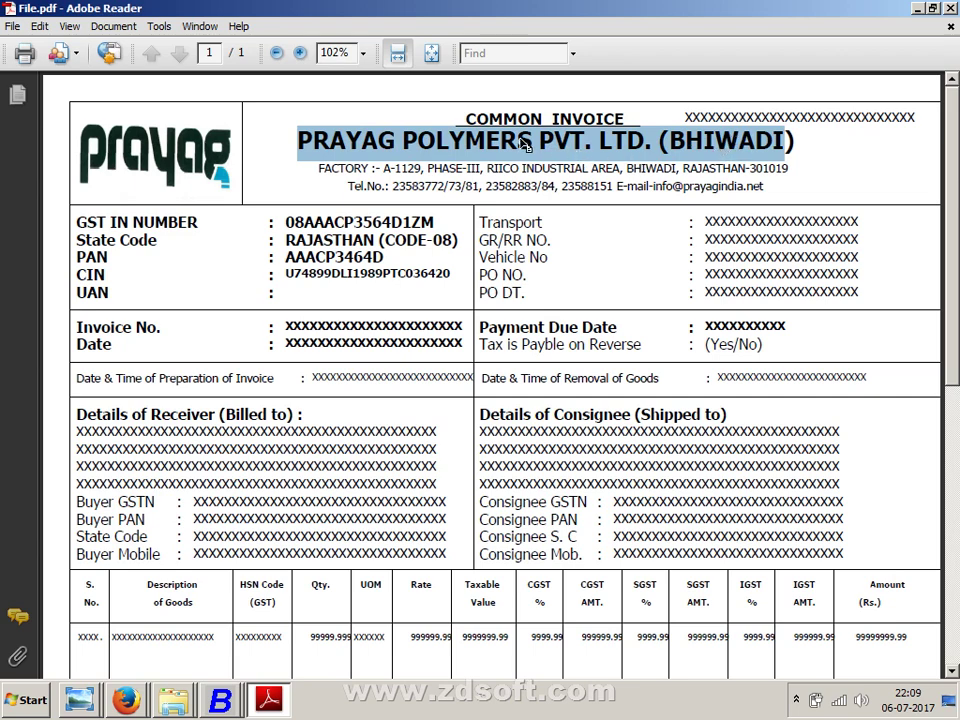
Switch to Busy 17 and close the open print preview and remaining windows back to the main screen.
key("alt+Tab")
key("alt+Tab")
key("alt+Tab")
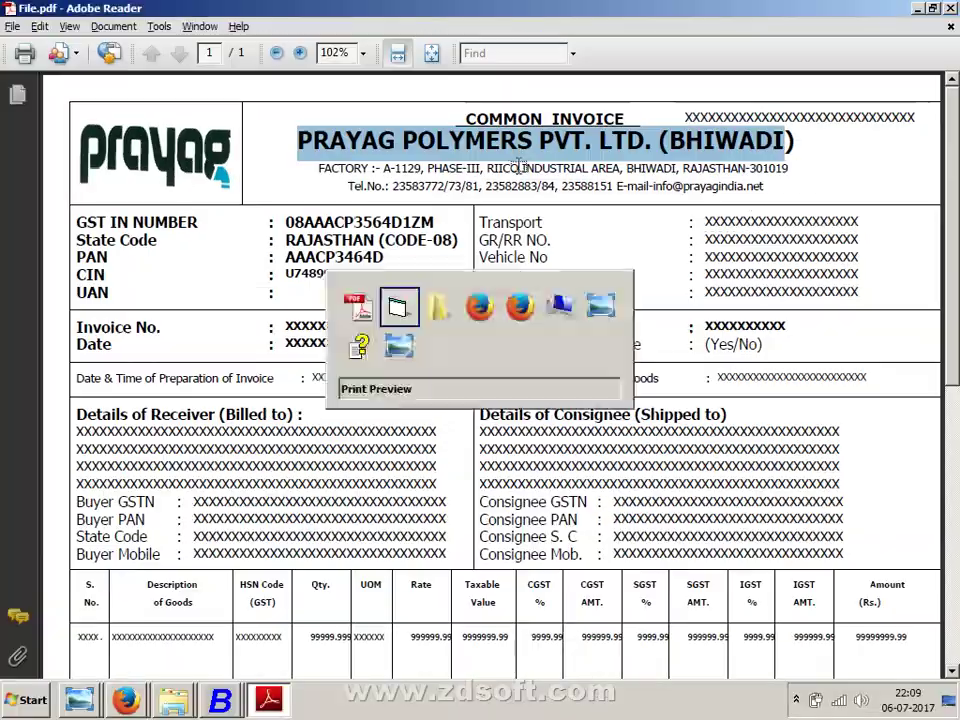
key("Escape")
key("Escape")
key("Escape")
key("Escape")
key("Escape")
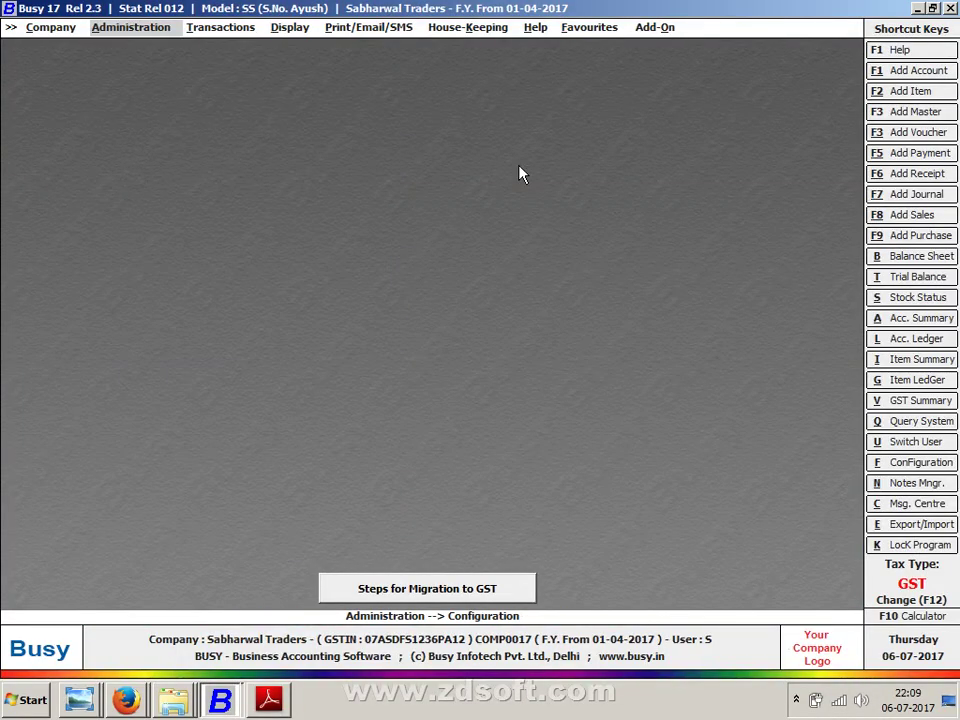
Open the Advanced Invoice / Document Printing configuration under Administration's Configuration options.
key("Down")
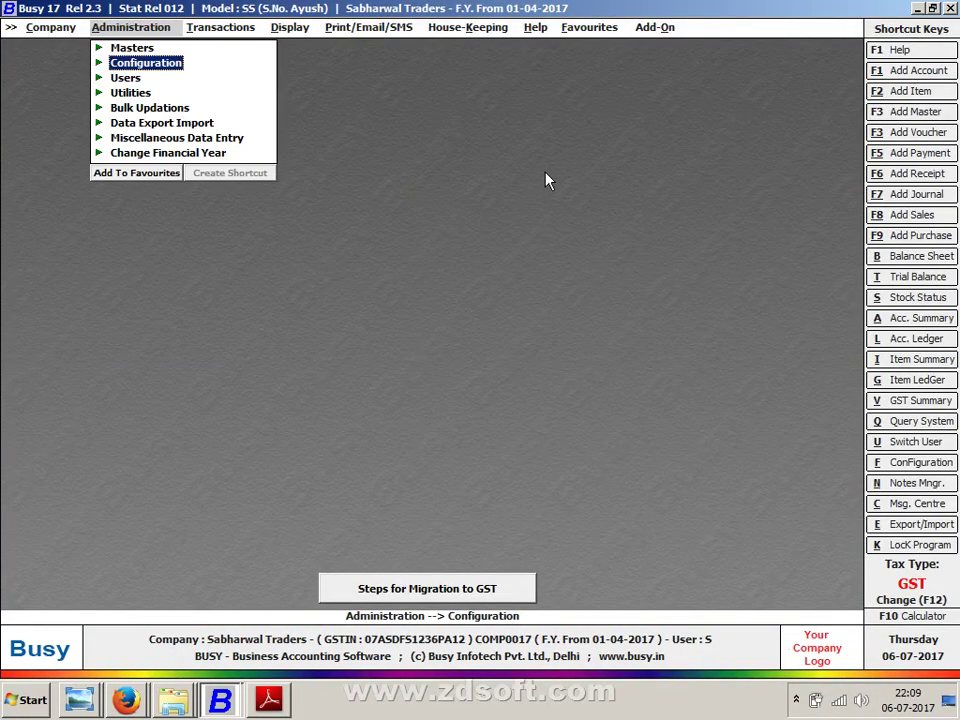
key("Return")
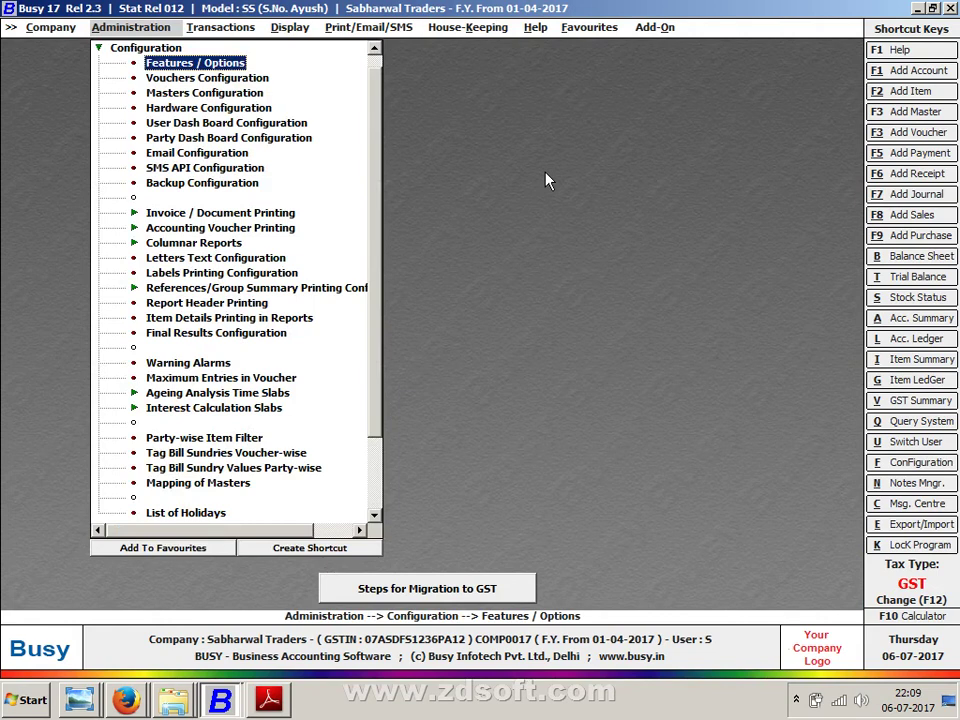
key("Down")
key("Down")
key("Down")
key("Down")
key("Down")
key("Down")
key("Down")
key("Down")
key("Down")
key("Down")
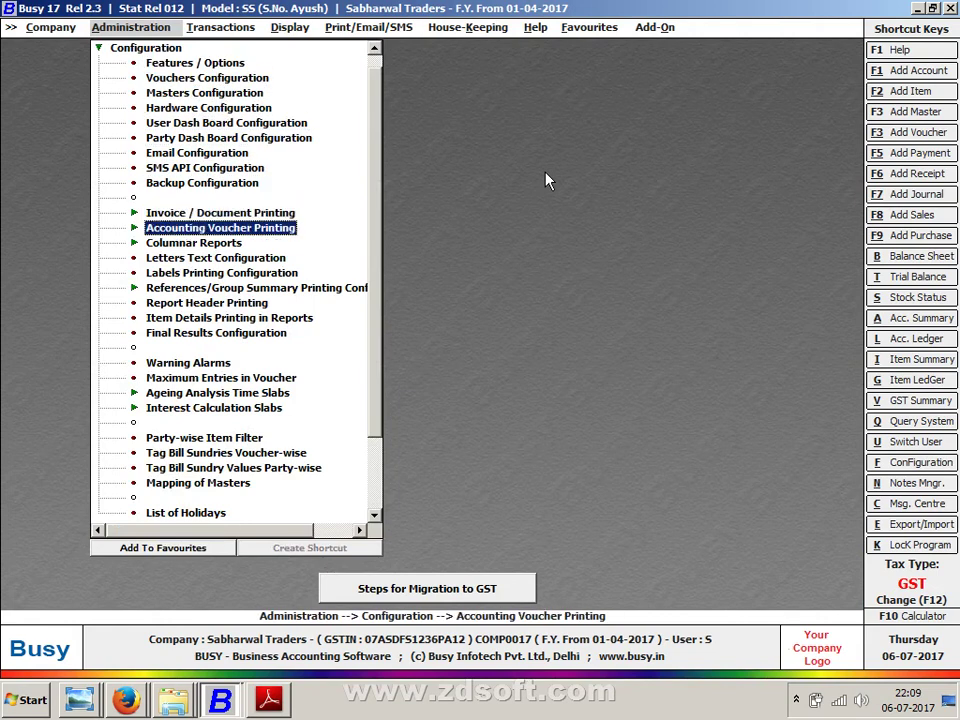
key("Up")
key("Return")
key("Down")
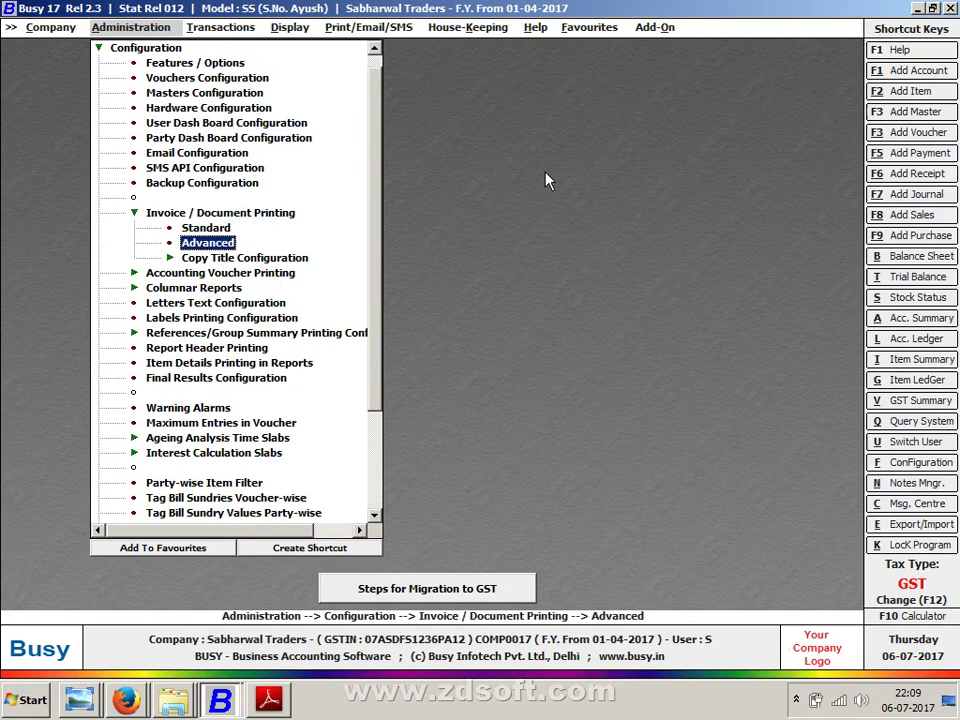
key("Return")
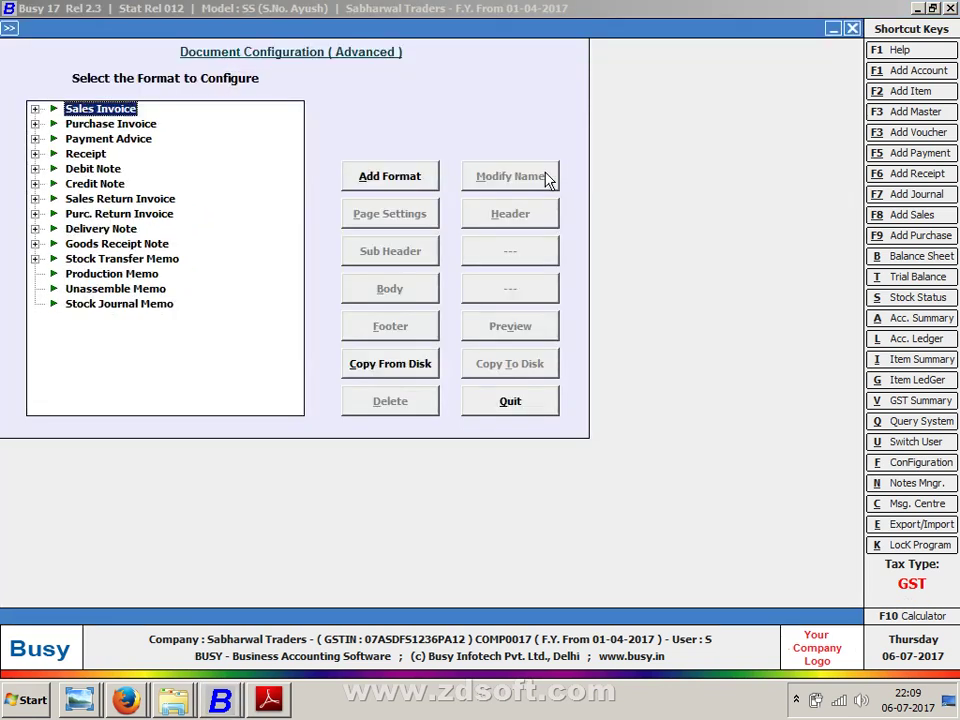
Add a Sales Invoice document format named A-578787 and save it.
key("Tab")
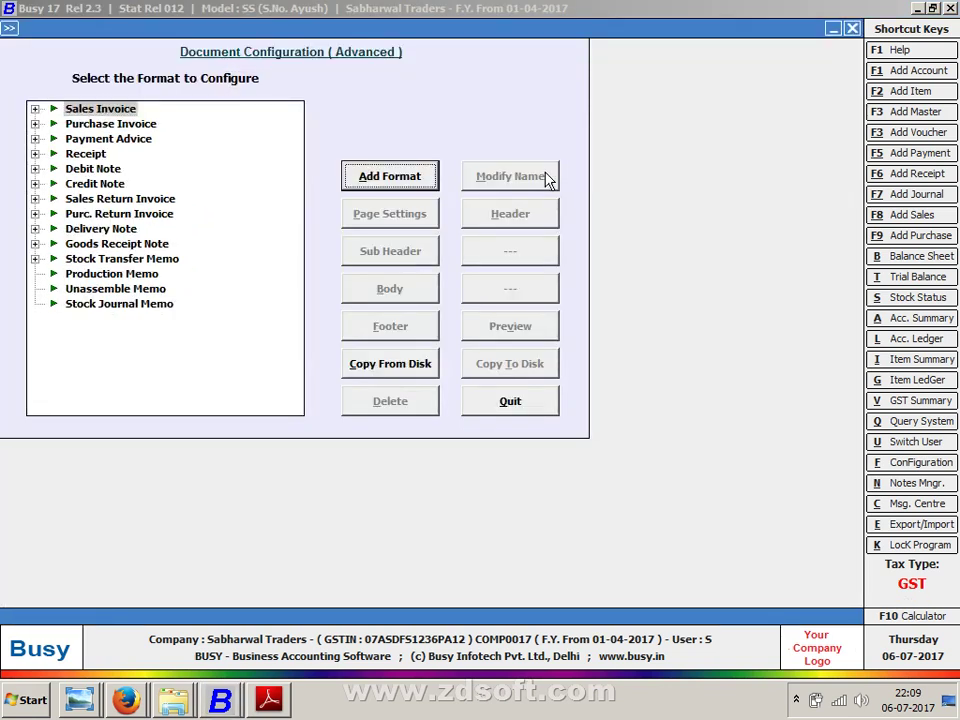
key("Return")
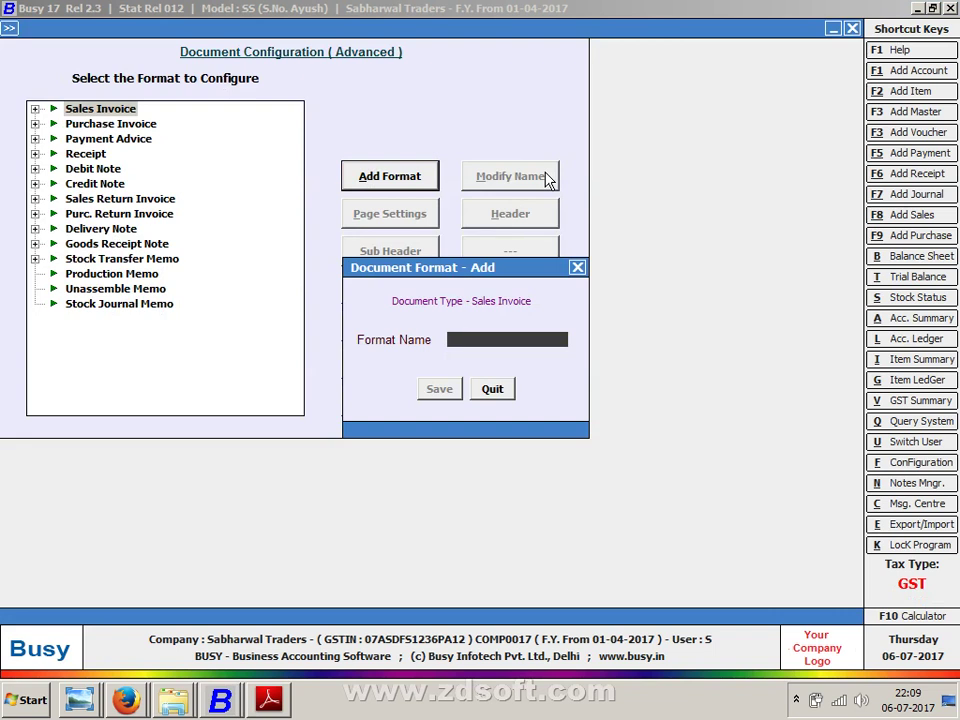
type("A-57")
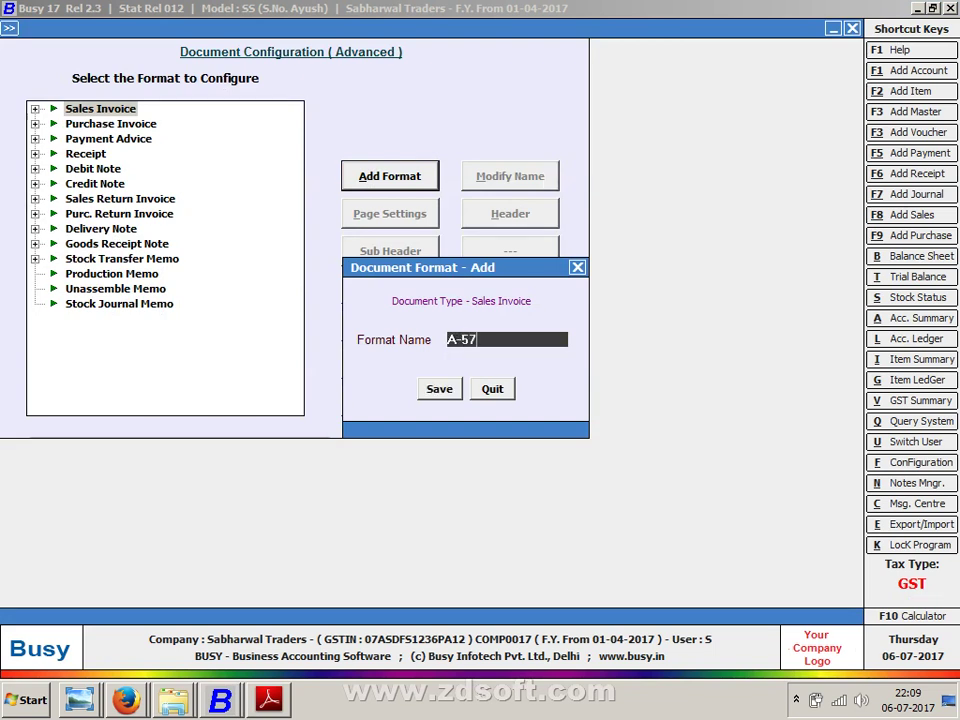
type("8787")
key("Return")
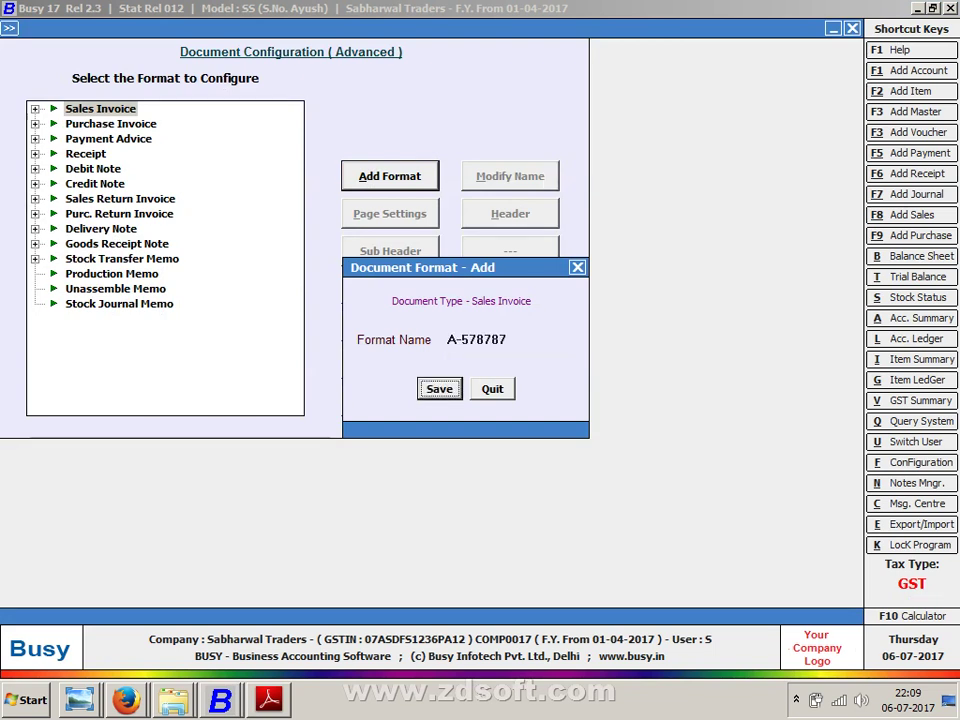
key("Return")
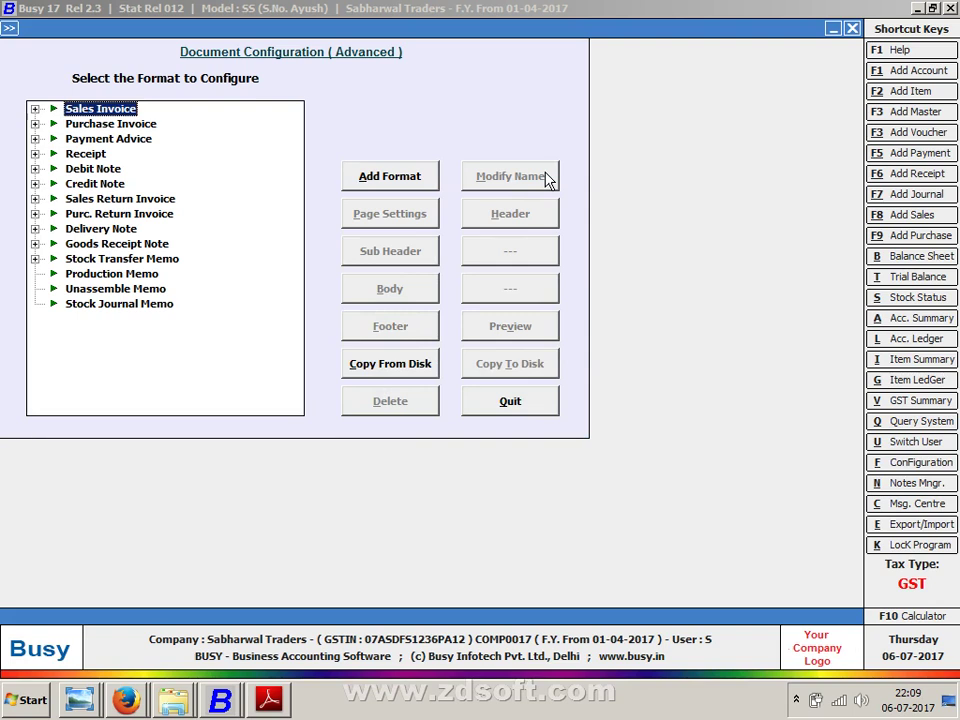
Expand the Sales Invoice formats and select the A-578787 format.
key("Right")
key("Down")
key("Down")
key("Down")
key("Down")
key("Down")
key("Down")
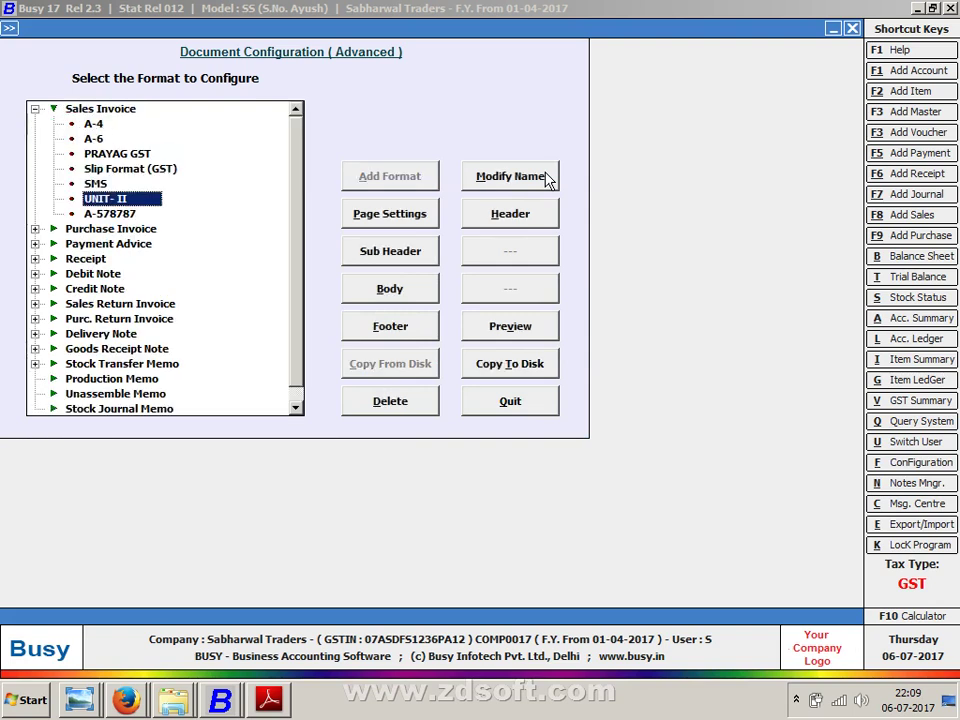
key("Down")
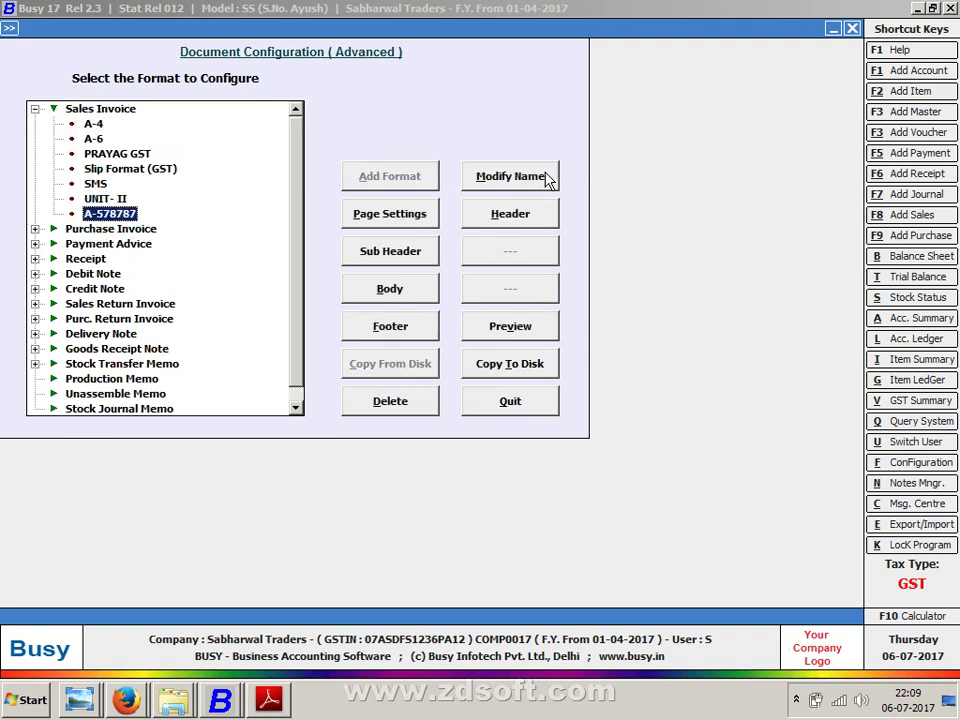
left_click(547, 177)
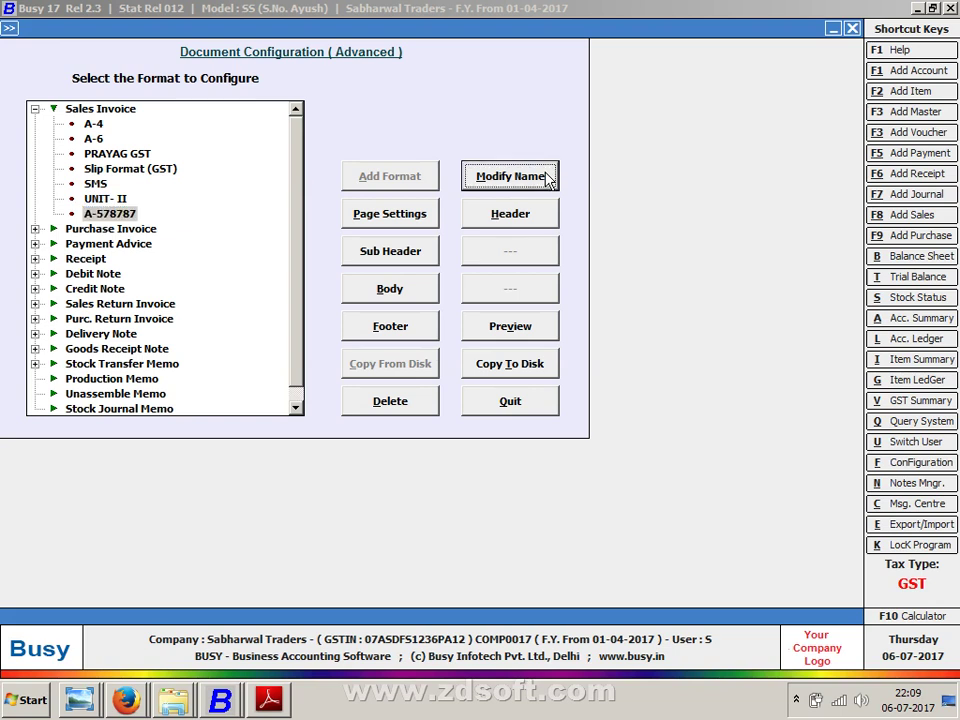
key("Tab")
key("Tab")
key("Tab")
key("Tab")
key("Tab")
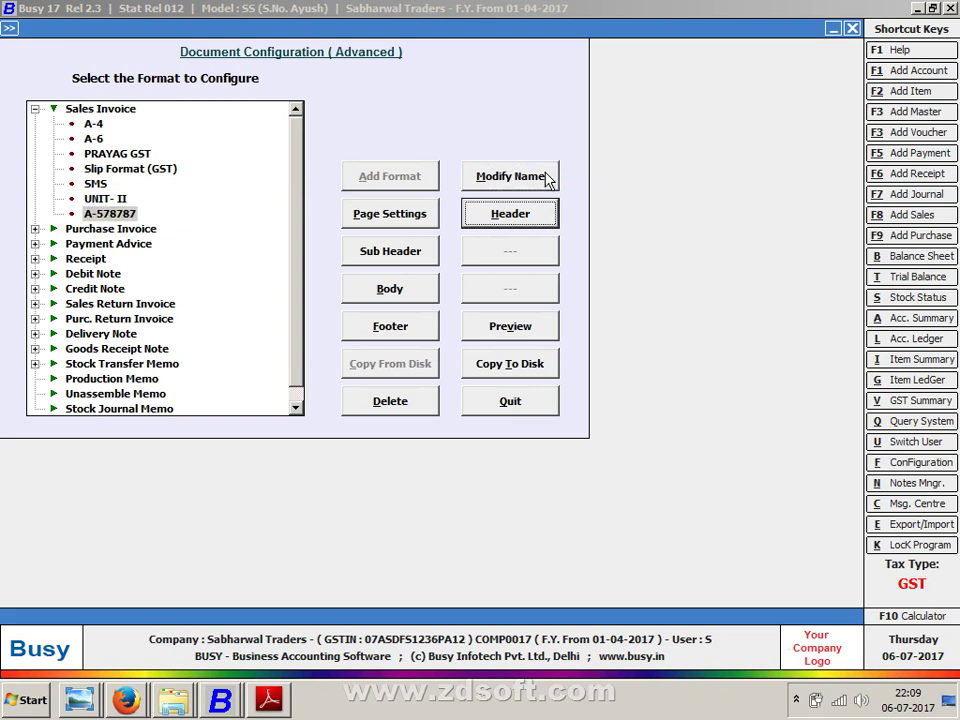
key("Tab")
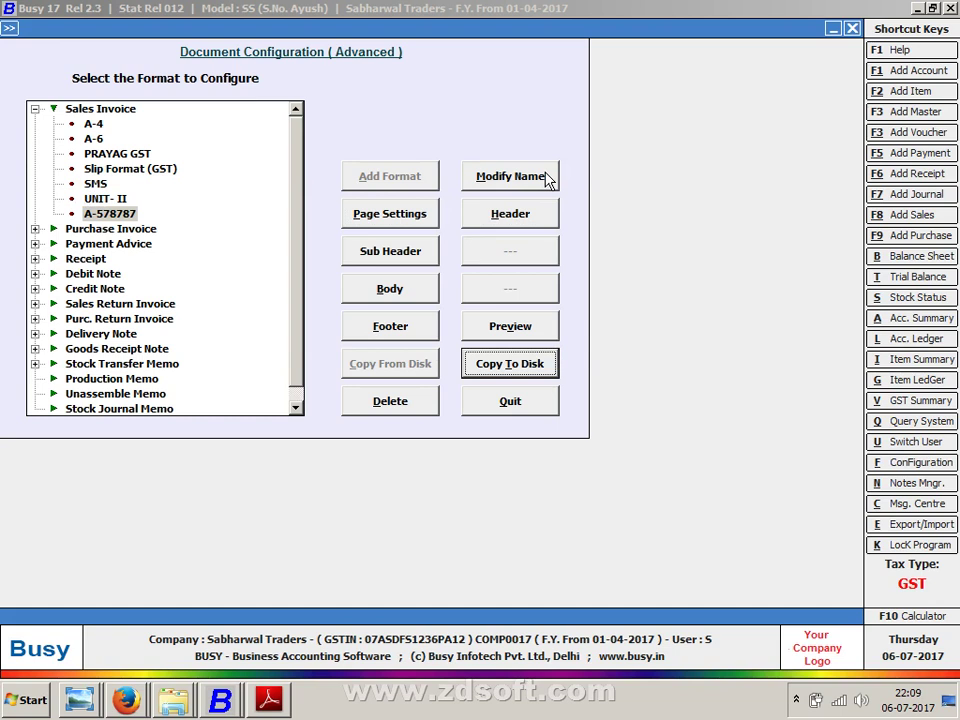
key("shift+Tab")
key("shift+Tab")
key("shift+Tab")
key("shift+Tab")
key("shift+Tab")
key("shift+Tab")
key("shift+Tab")
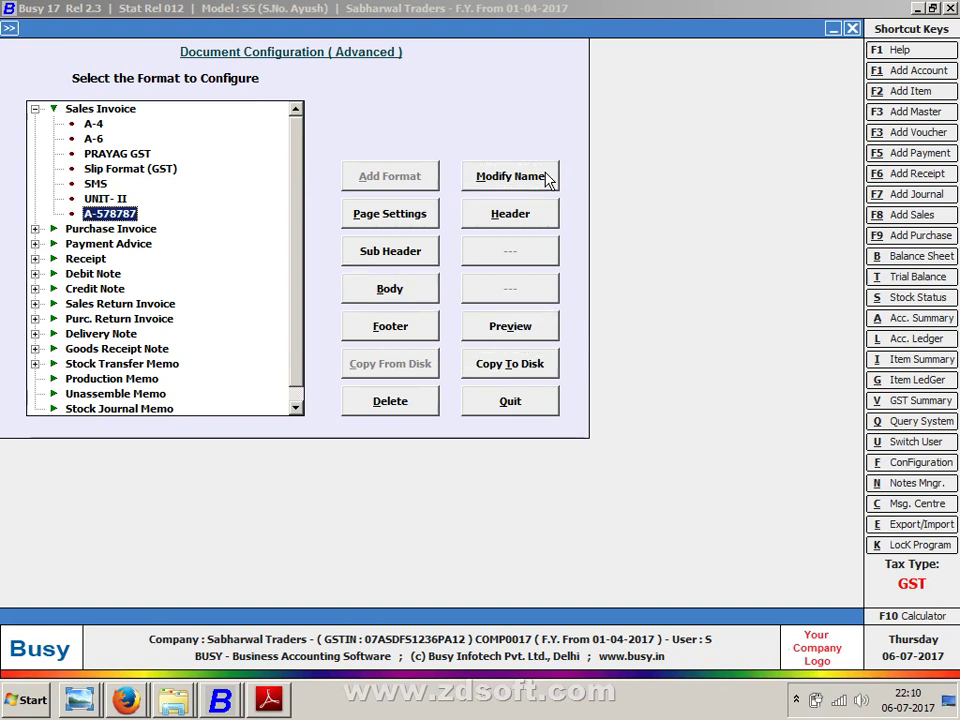
Rename the A-578787 sales invoice format to ERA and save the name.
left_click(548, 178)
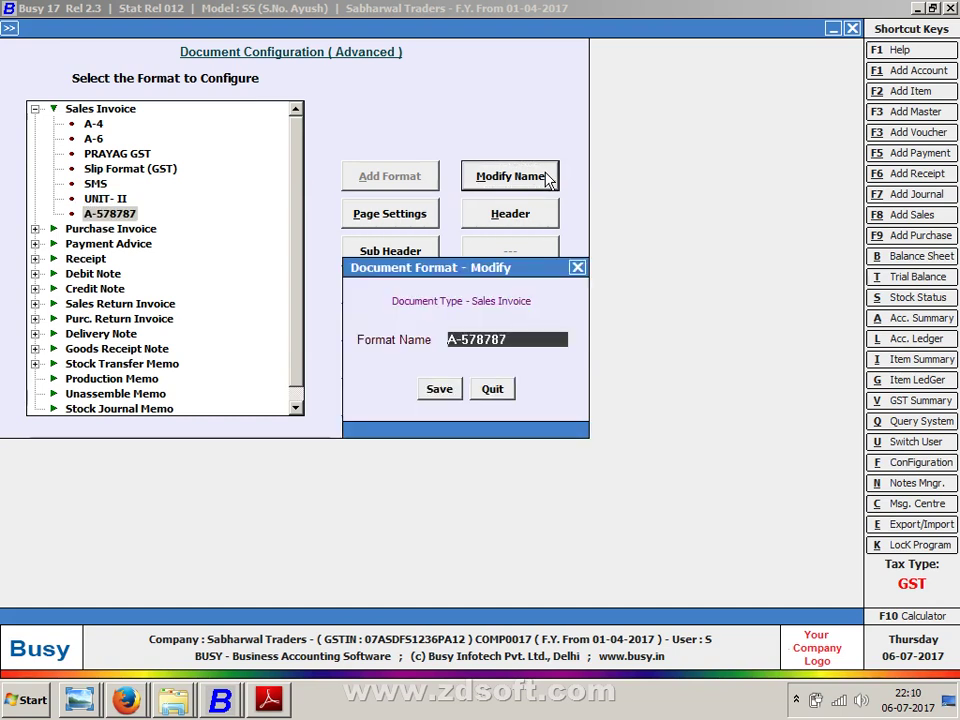
type("ERA")
key("Return")
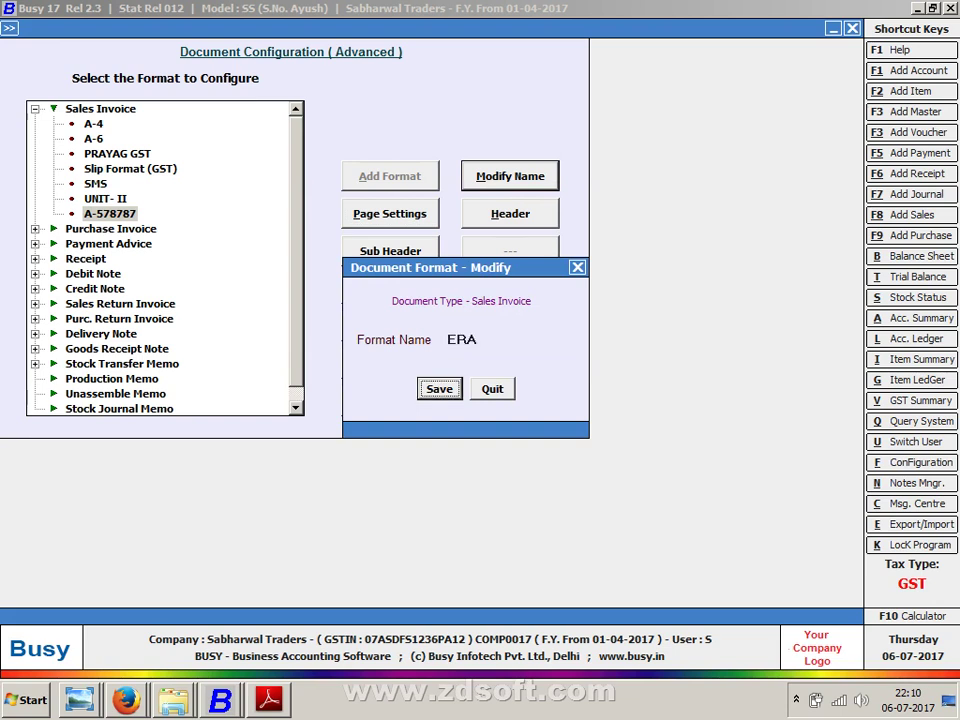
key("Return")
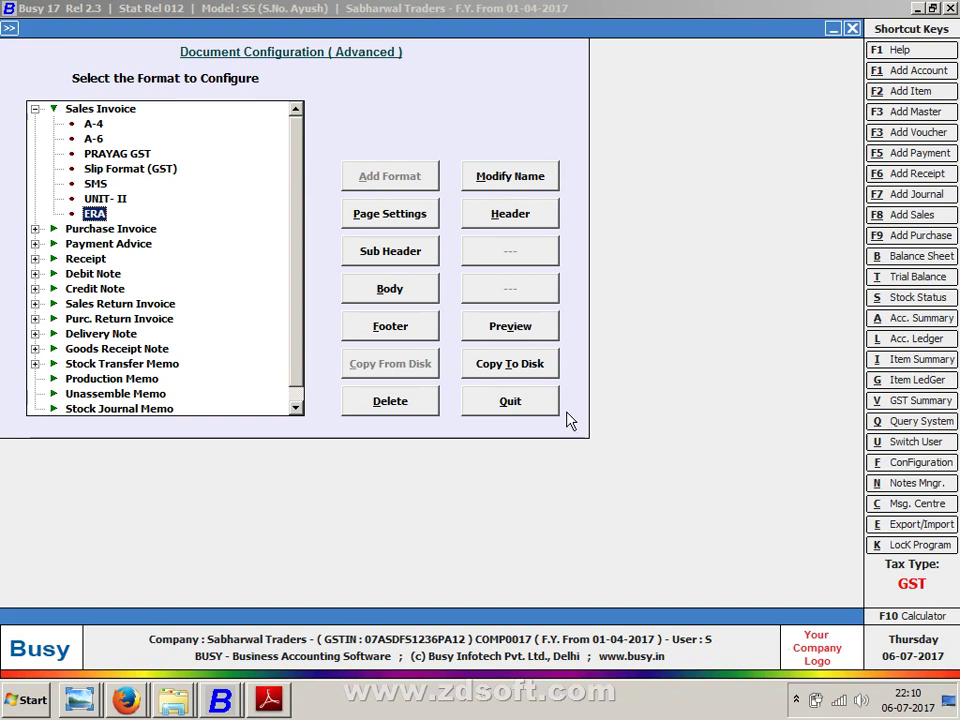
Preview the ERA sales invoice format and close the print preview.
key("alt+v")
key("Escape")
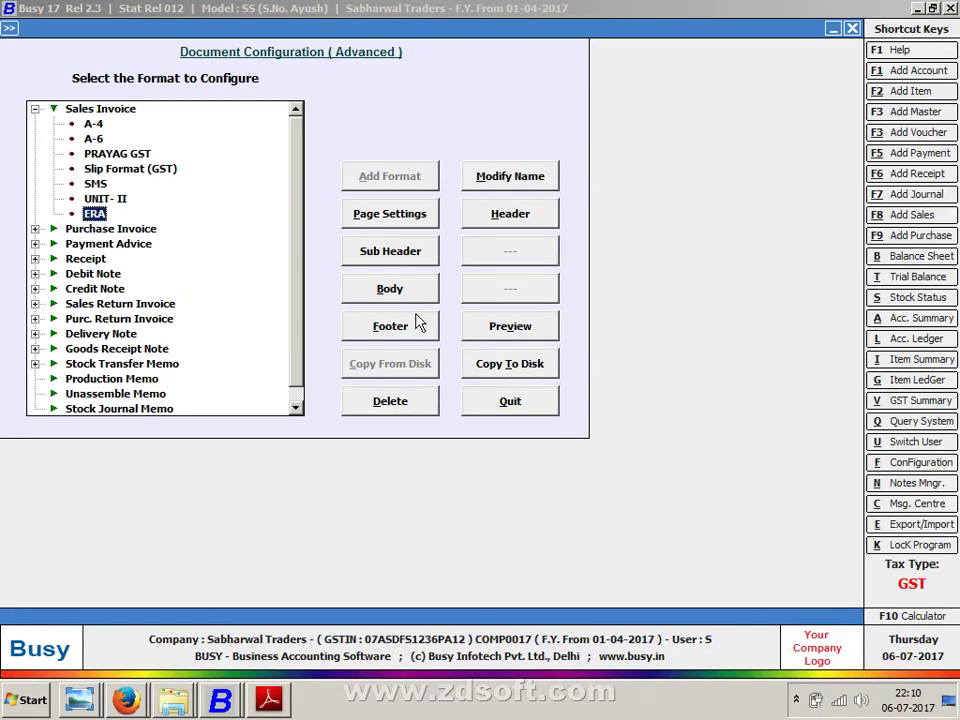
left_click(509, 324)
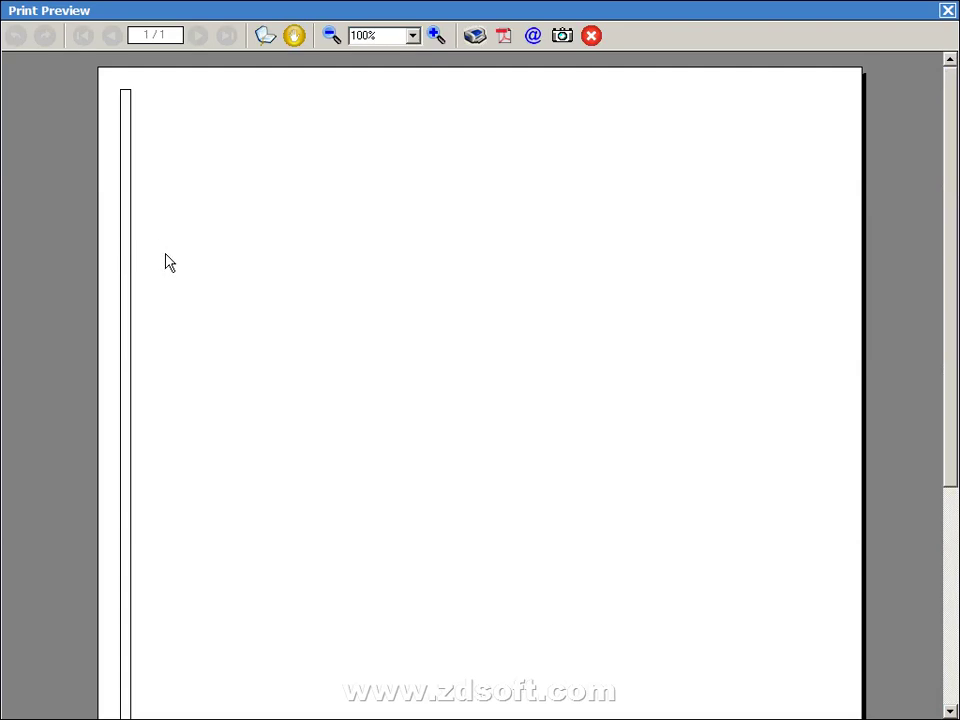
key("Escape")
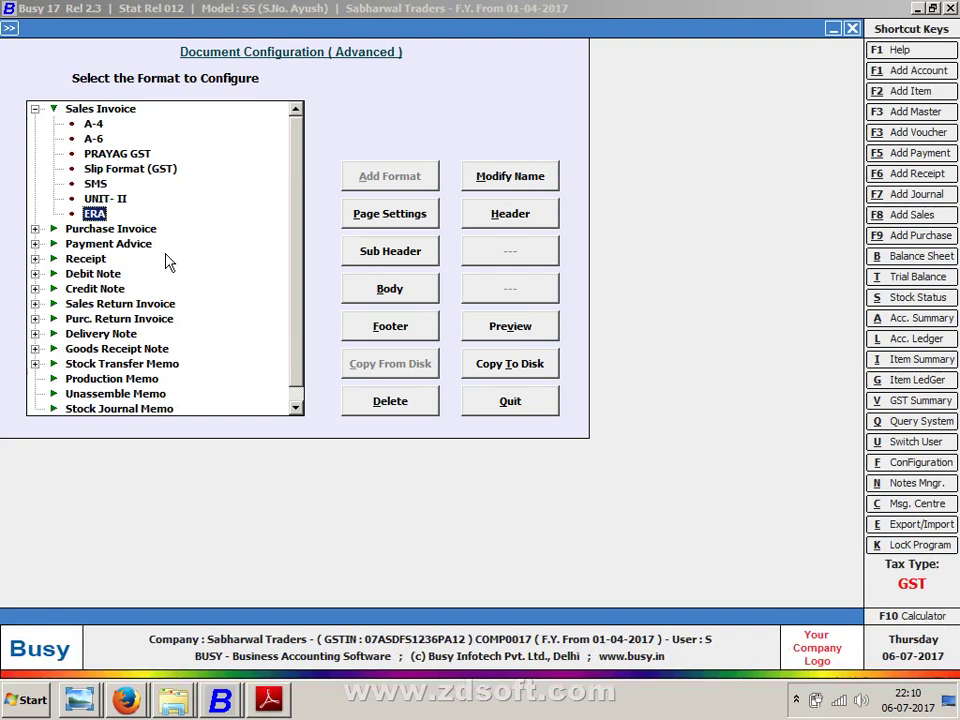
Open the ERA format's header editor, and examine the item table's column headings in the sample invoice in Adobe Reader.
left_click(519, 214)
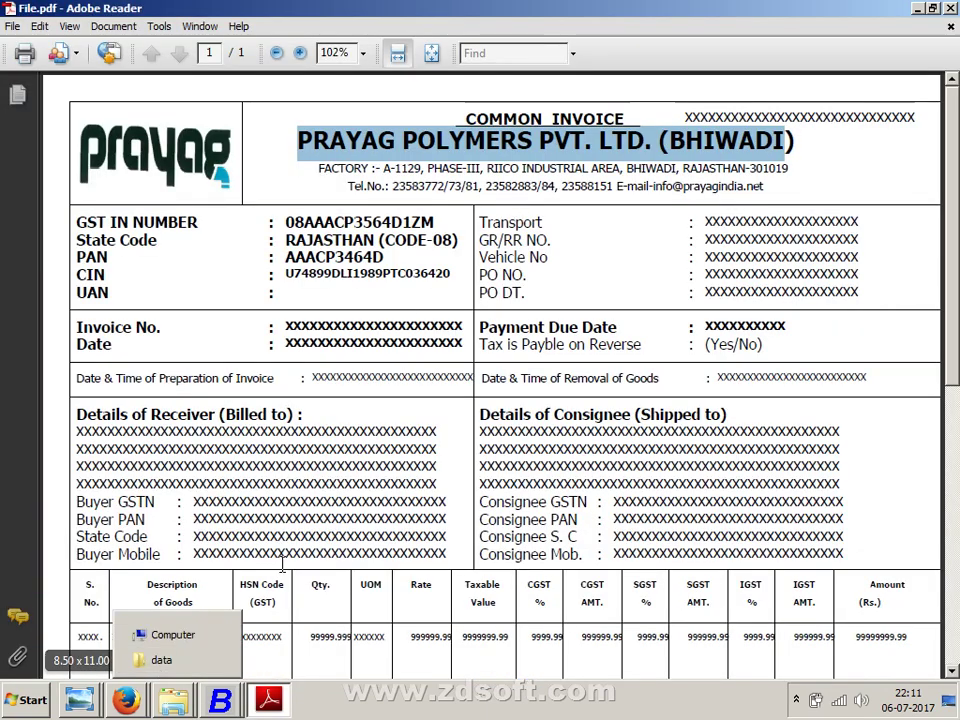
scroll(284, 568, "down", 1)
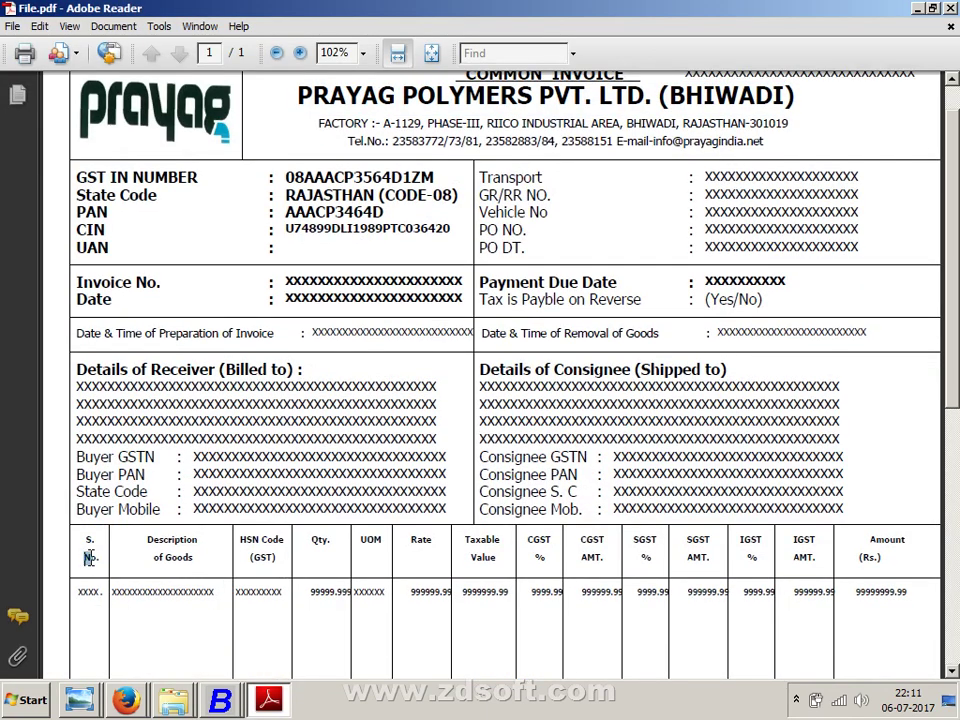
left_click_drag(88, 553, 900, 571)
left_click(896, 575)
double_click(896, 575)
left_click(896, 573)
key("alt+Tab")
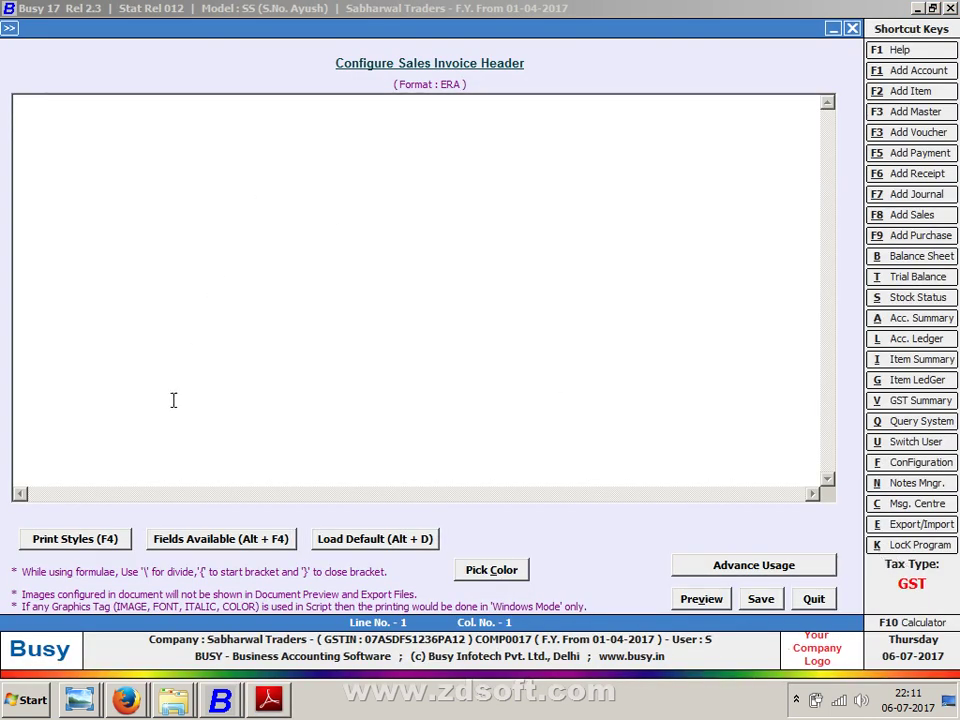
View the list of print styles available for the invoice header and close it, staying in the header editor.
left_click(107, 545)
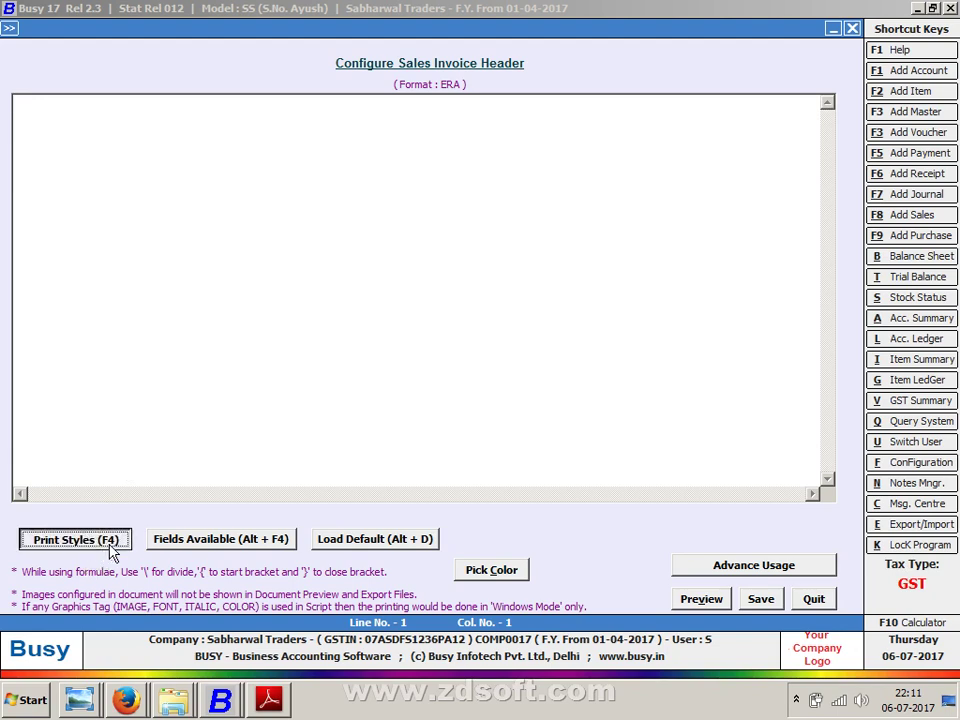
left_click(110, 553)
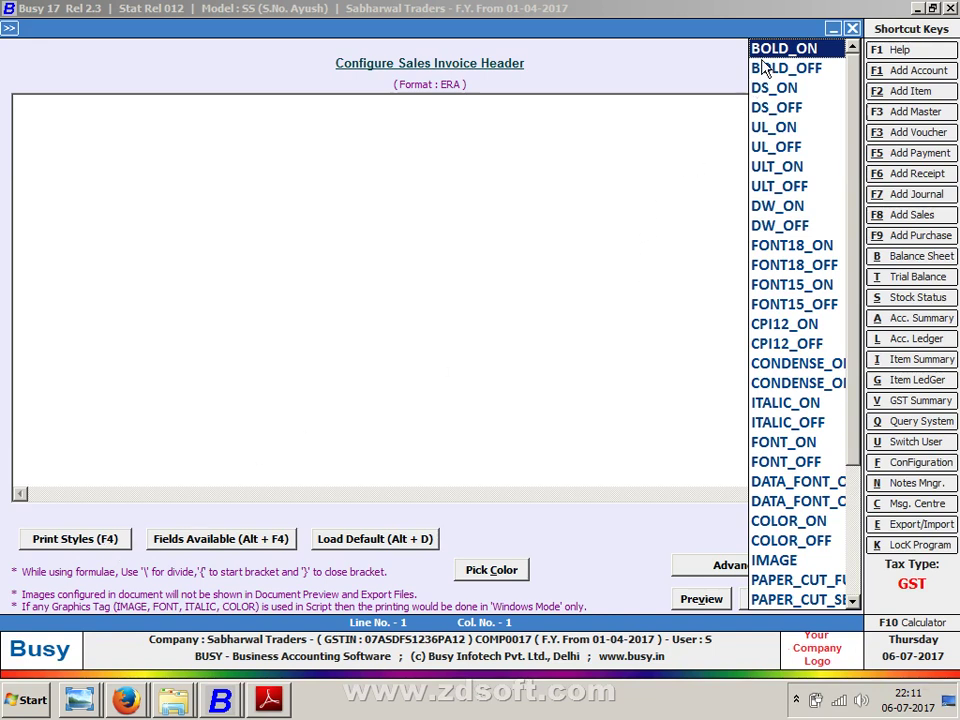
key("Escape")
key("Escape")
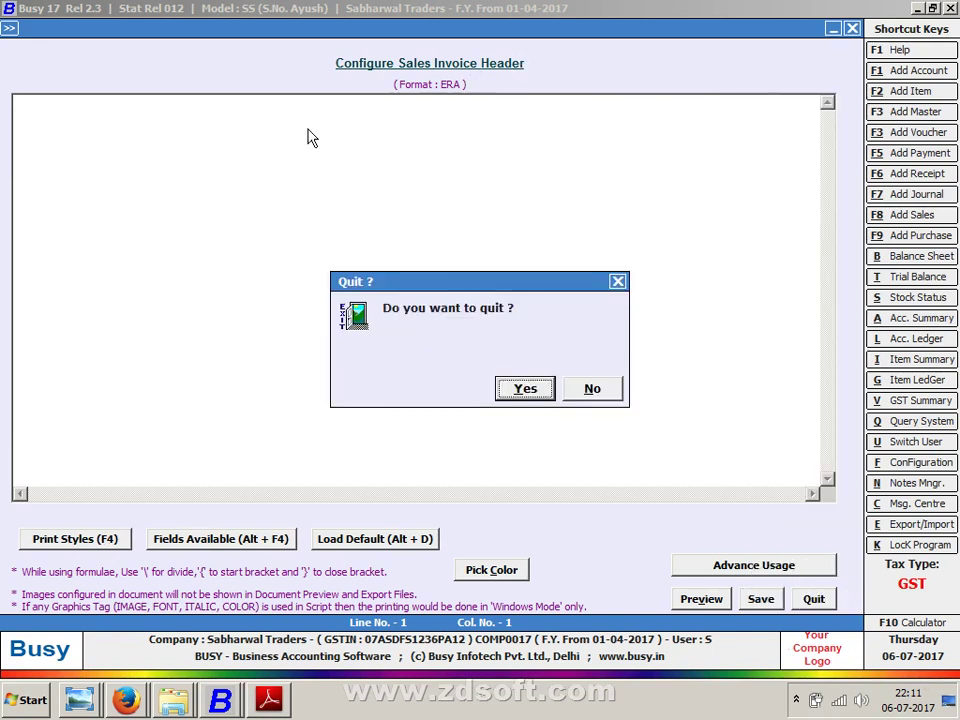
left_click(606, 390)
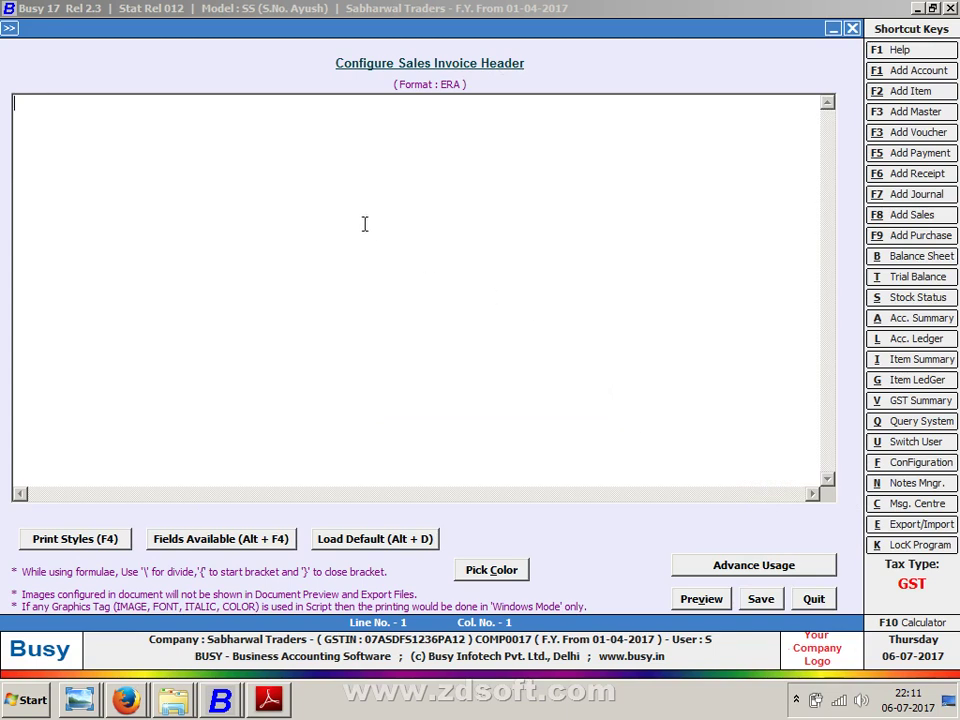
Enter the text "Advance Course" on the first line of the ERA sales invoice header.
type("AD")
key("BackSpace")
type("dvance Course")
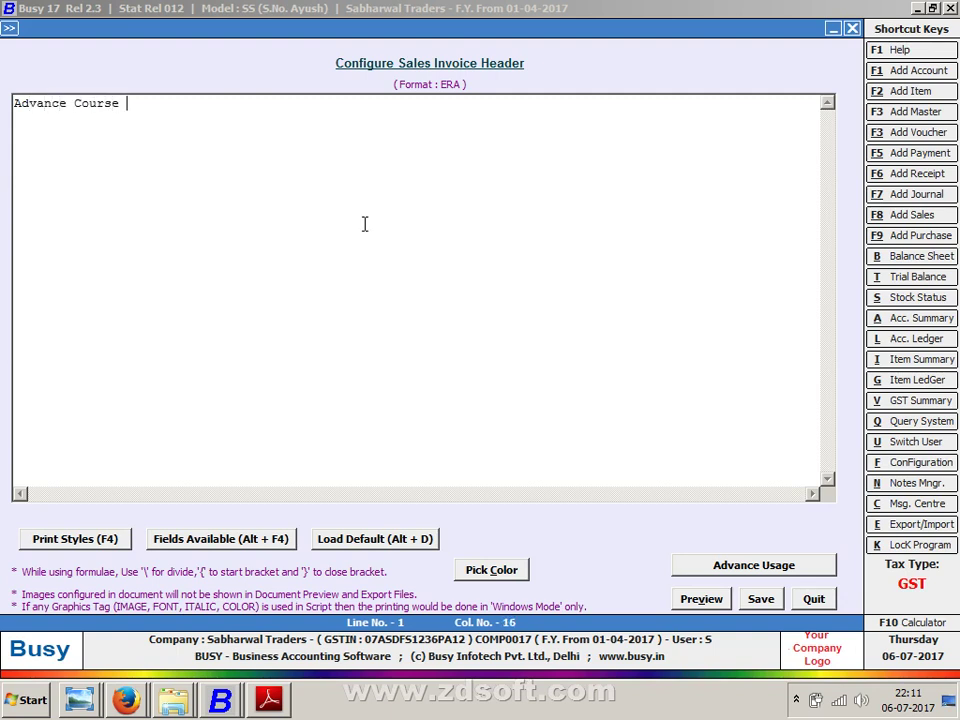
Preview the header's "Advance Course" line, add trailing spaces after the text, and preview it again.
left_click(702, 599)
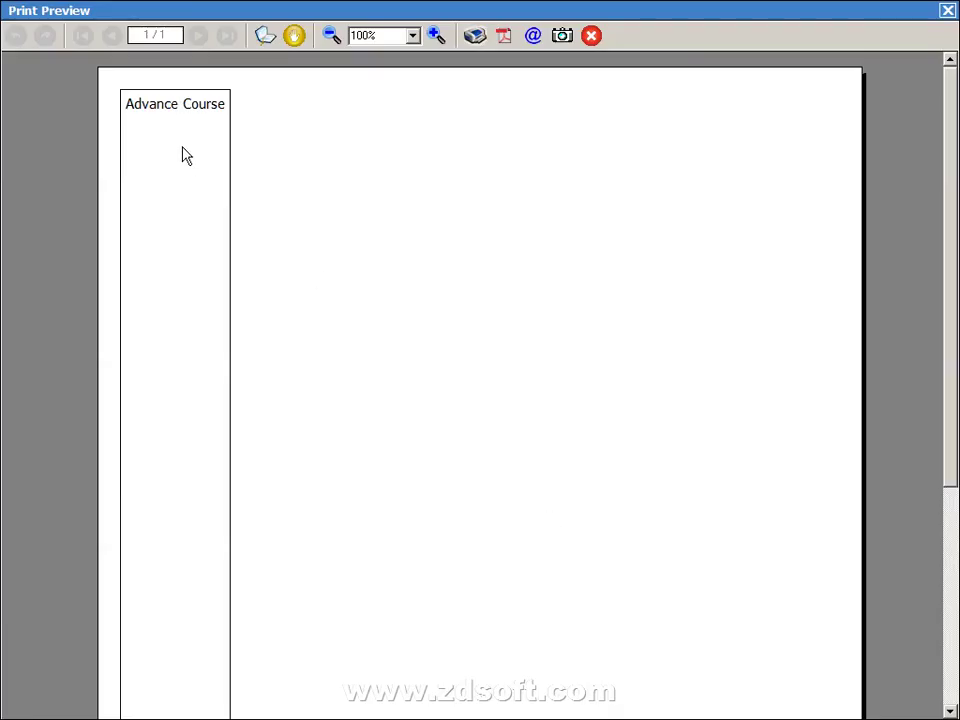
key("Escape")
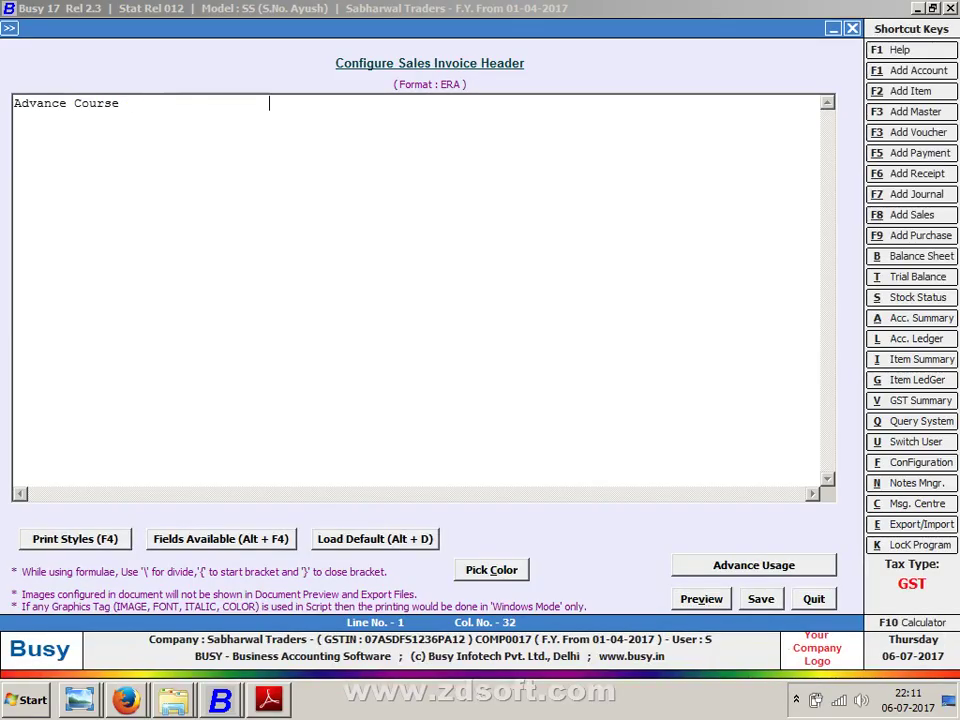
key("Tab")
key("Return")
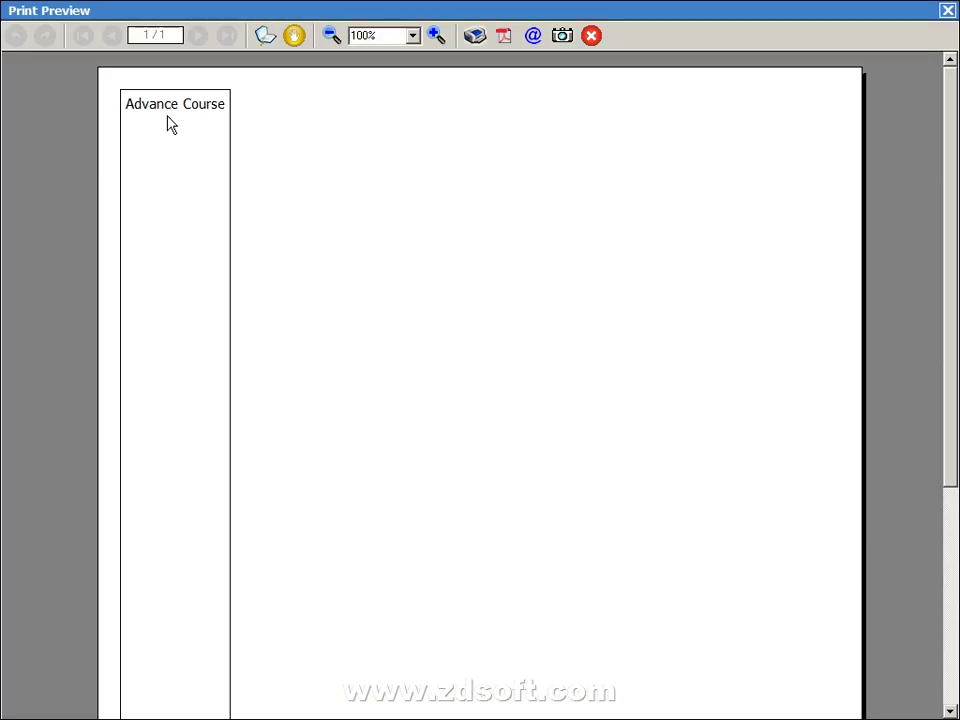
key("Escape")
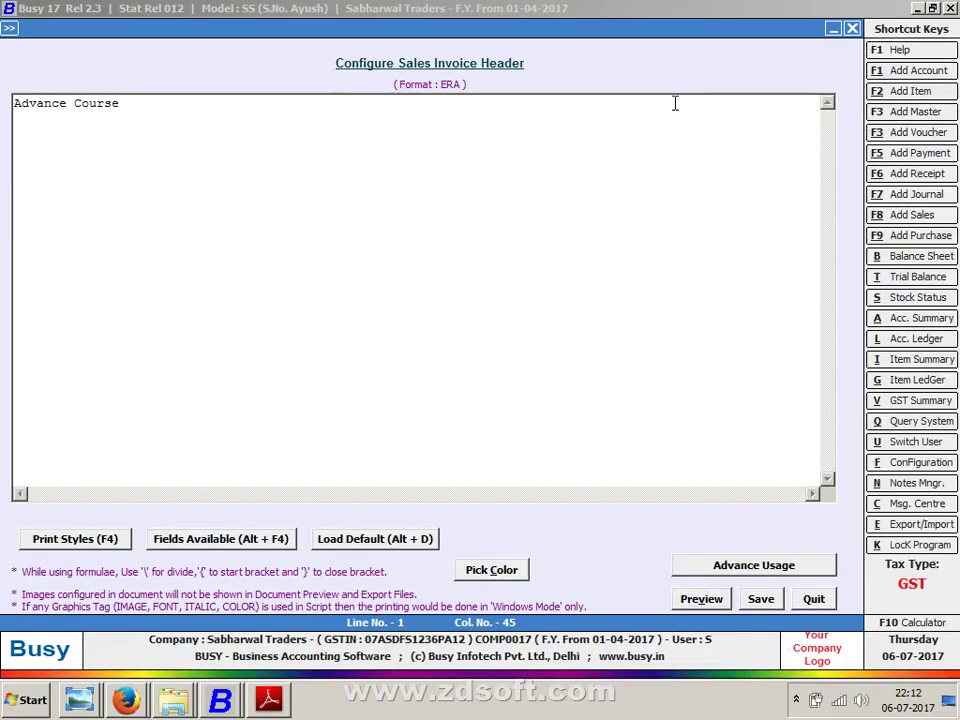
Add a period after the trailing spaces on the "Advance Course" line and preview the header's printed width.
type(".")
key("alt+v")
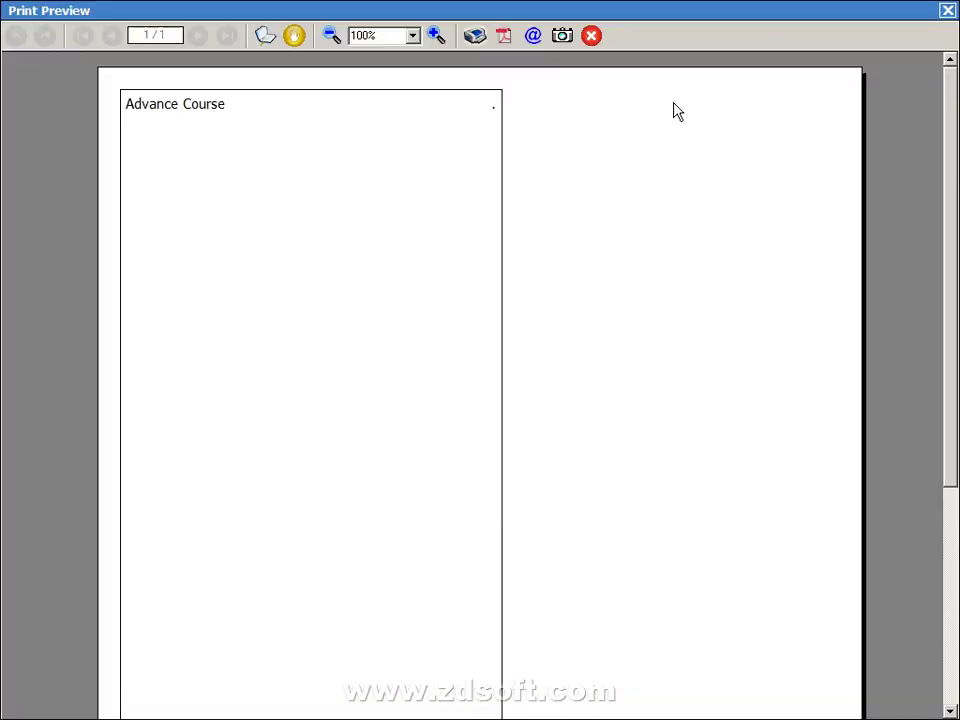
key("Escape")
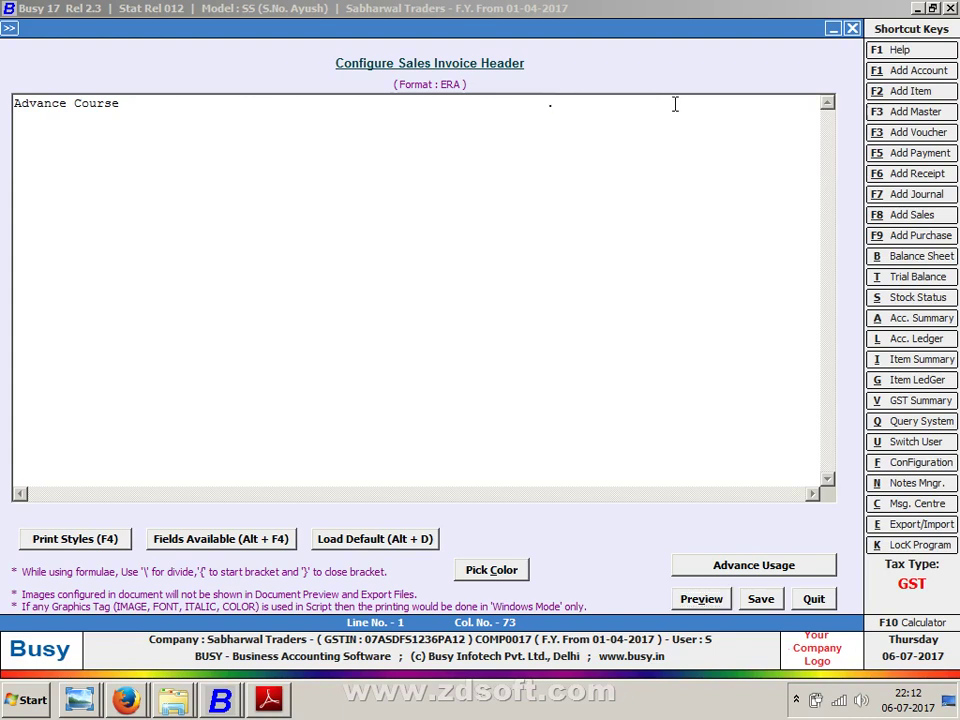
Delete the period and the extra spaces following "Advance Course" in the header.
key("BackSpace")
key("BackSpace")
key("BackSpace")
key("BackSpace")
key("BackSpace")
key("BackSpace")
key("BackSpace")
key("BackSpace")
key("BackSpace")
key("BackSpace")
key("BackSpace")
key("BackSpace")
key("BackSpace")
key("BackSpace")
key("BackSpace")
key("BackSpace")
key("BackSpace")
key("BackSpace")
key("BackSpace")
key("BackSpace")
key("BackSpace")
Enclose "Advance Course" in BOLD_ON and BOLD_OFF print style tags and preview the header.
key("Left")
key("Left")
key("Left")
key("Left")
key("Left")
key("Left")
key("Left")
key("Left")
key("Left")
key("Left")
key("Left")
key("Left")
key("Left")
key("Left")
key("Left")
key("Left")
key("Left")
key("Left")
key("Left")
key("Left")
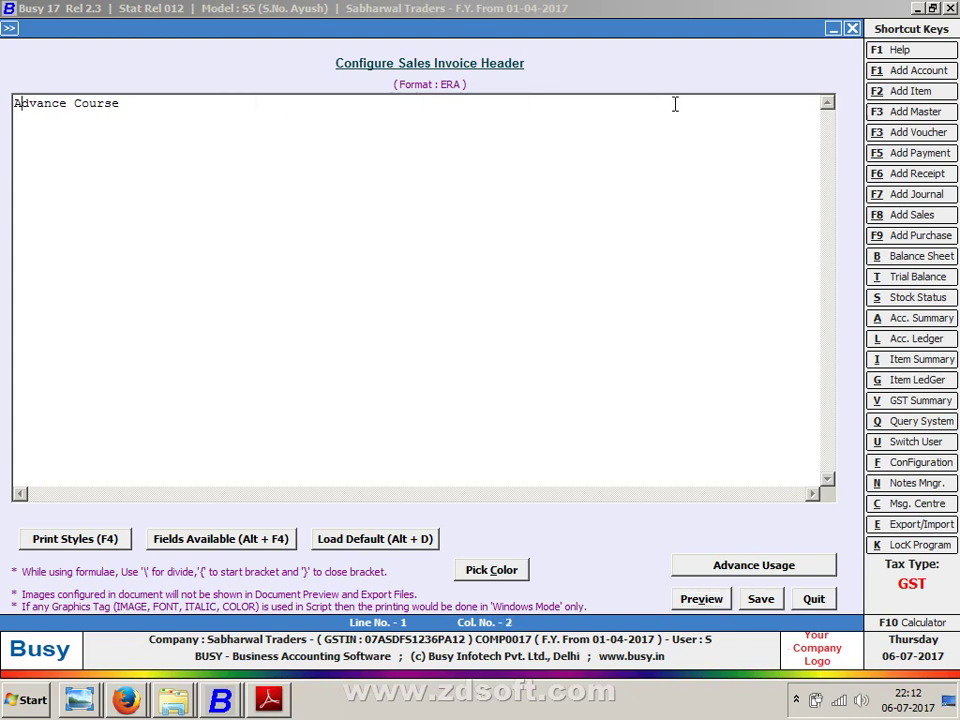
key("F4")
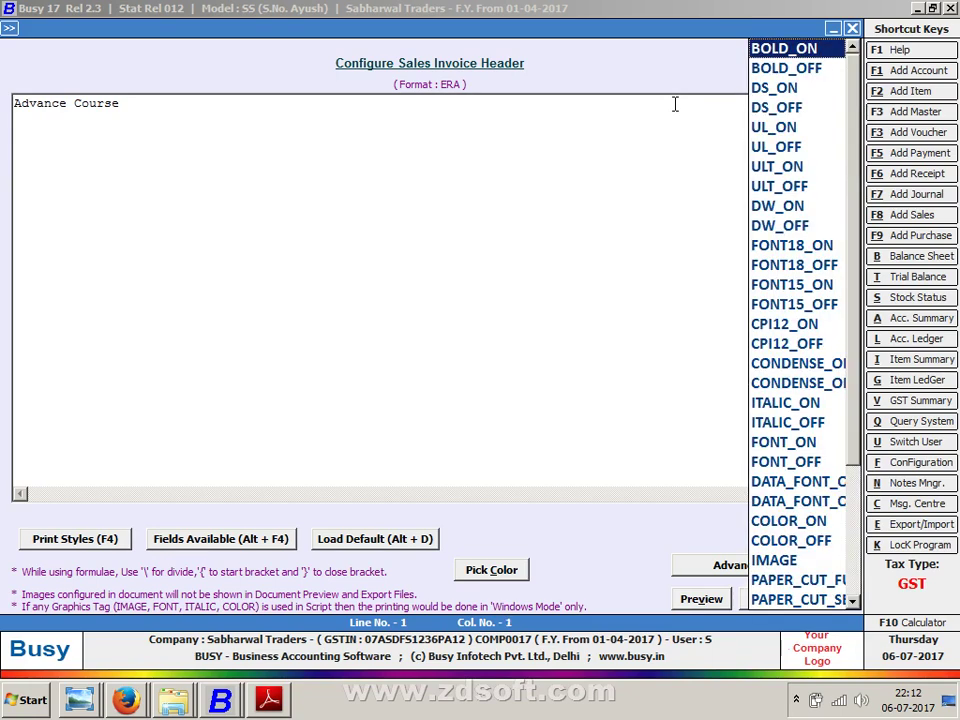
key("Return")
key("Right")
key("Right")
key("Right")
key("Right")
key("Right")
key("Right")
key("Right")
key("Right")
key("Right")
key("Right")
key("Right")
key("Right")
key("Right")
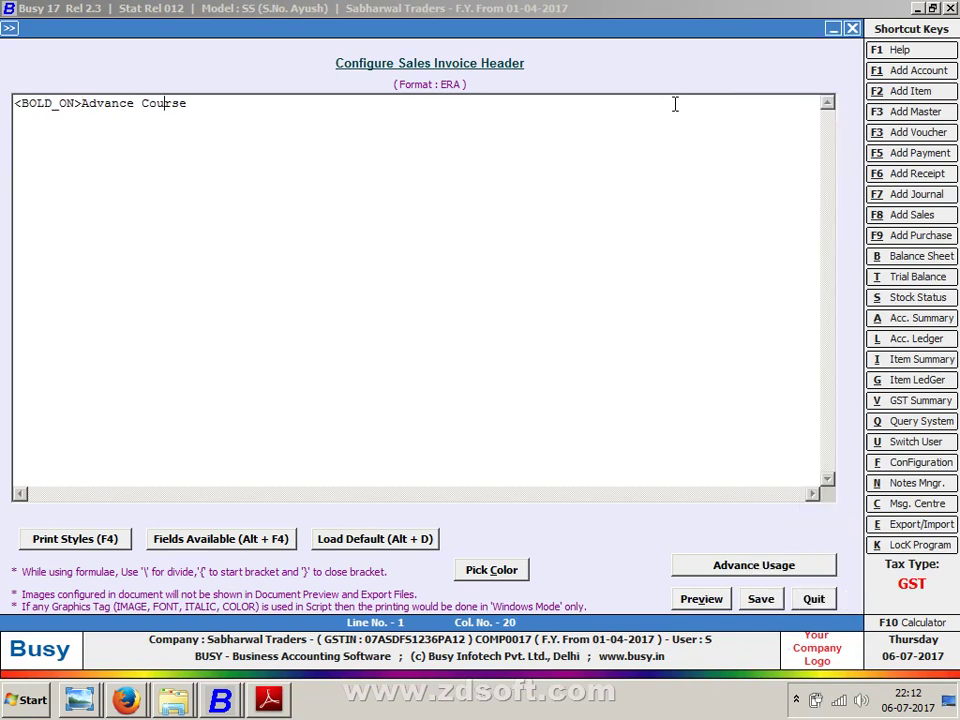
key("F4")
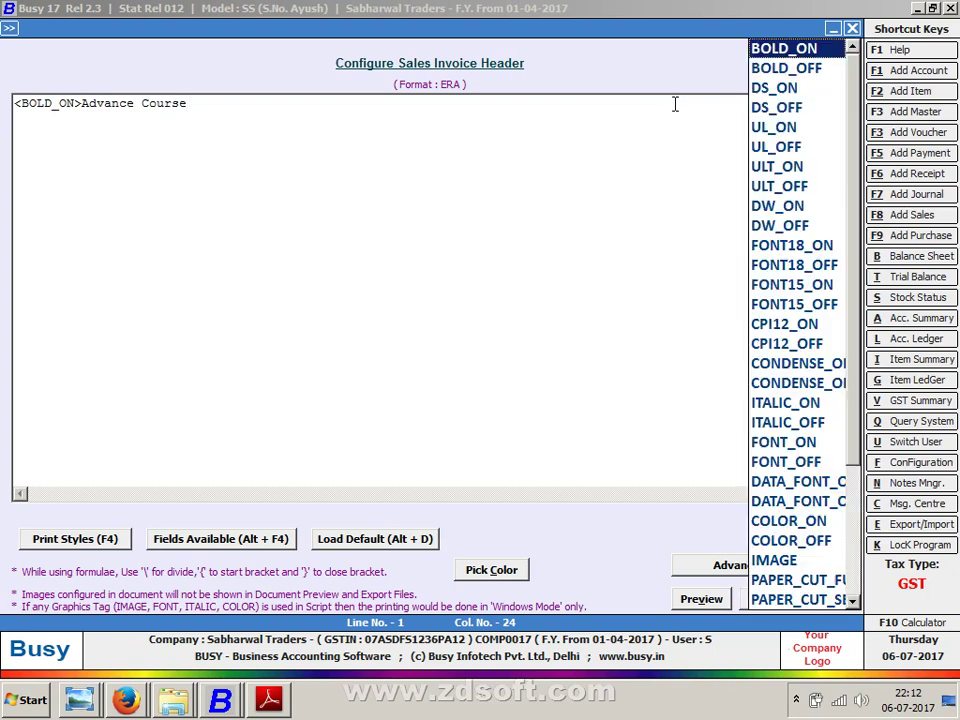
key("Down")
key("Return")
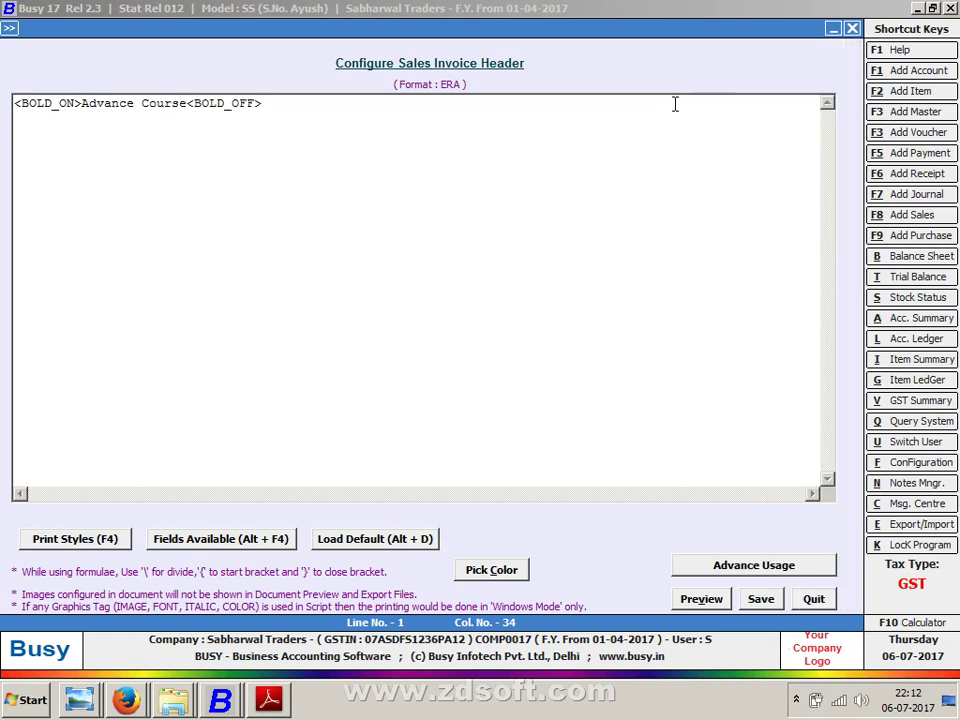
key("alt+v")
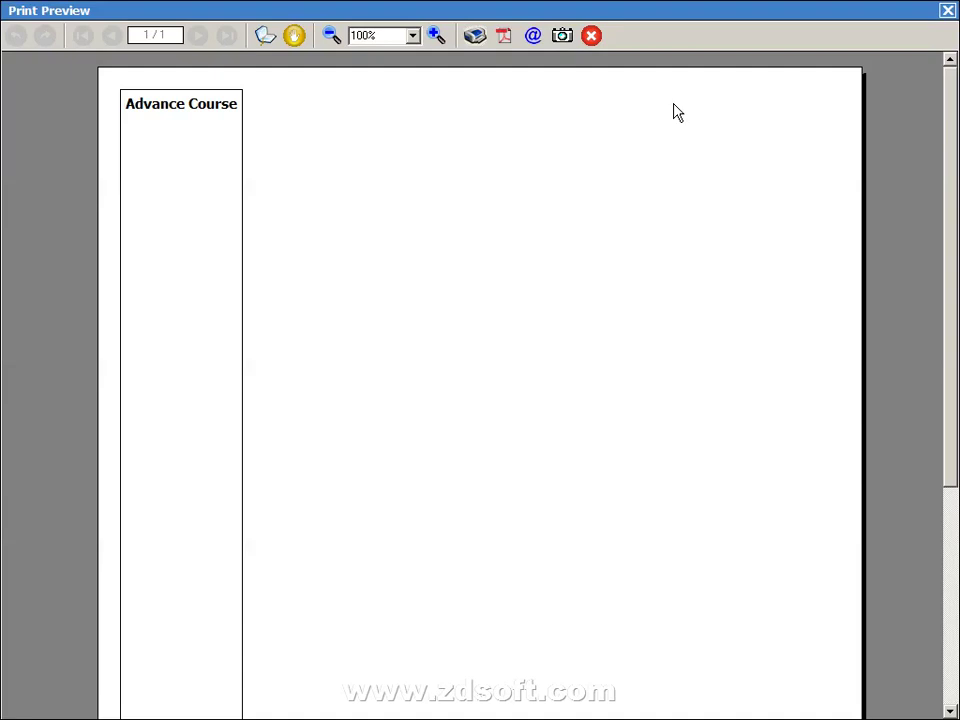
key("Escape")
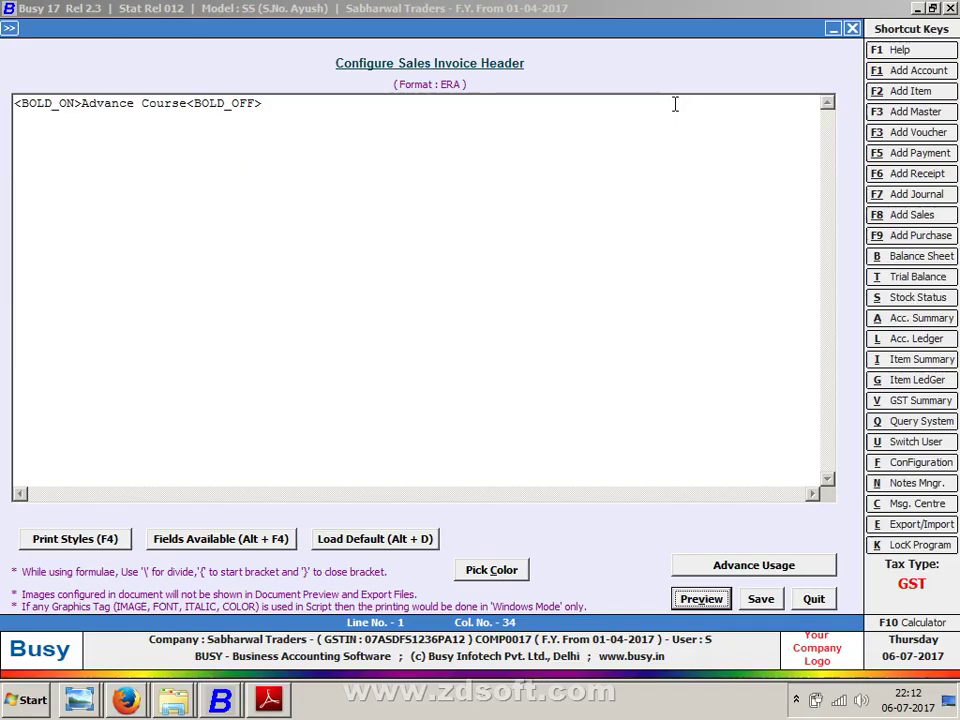
Insert a space on each side of "Advance Course" inside the bold tags and preview the header.
left_click(83, 103)
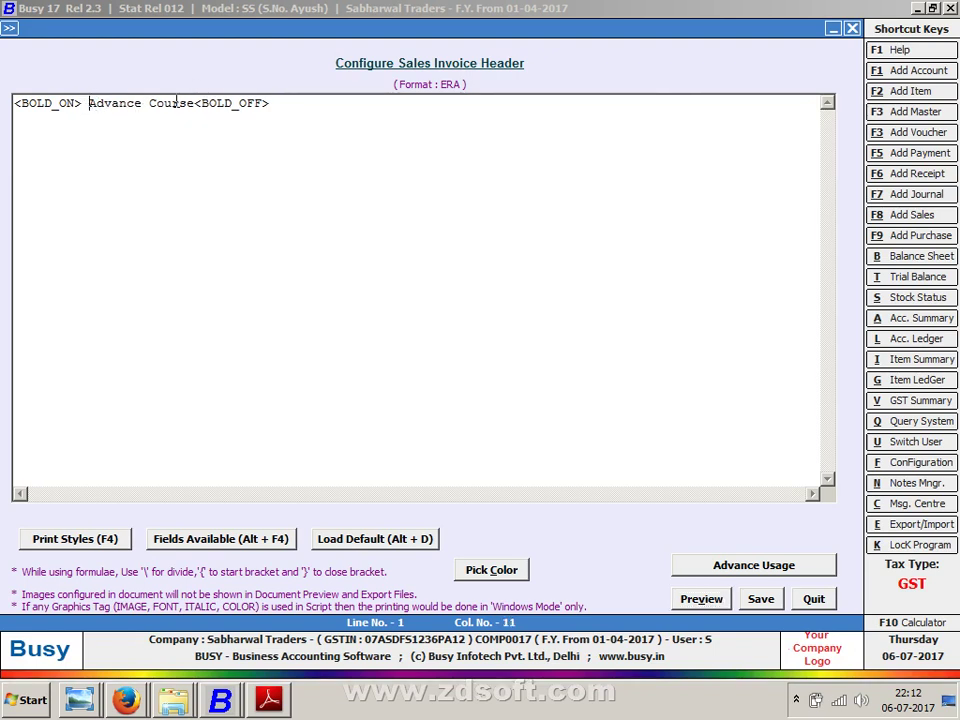
left_click(195, 103)
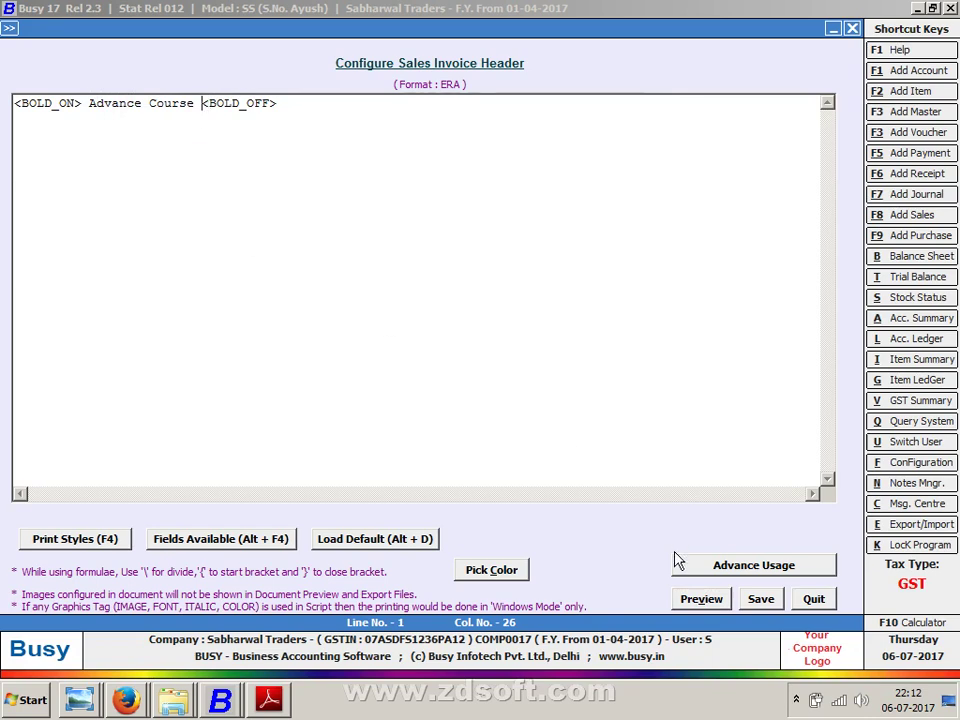
left_click(697, 600)
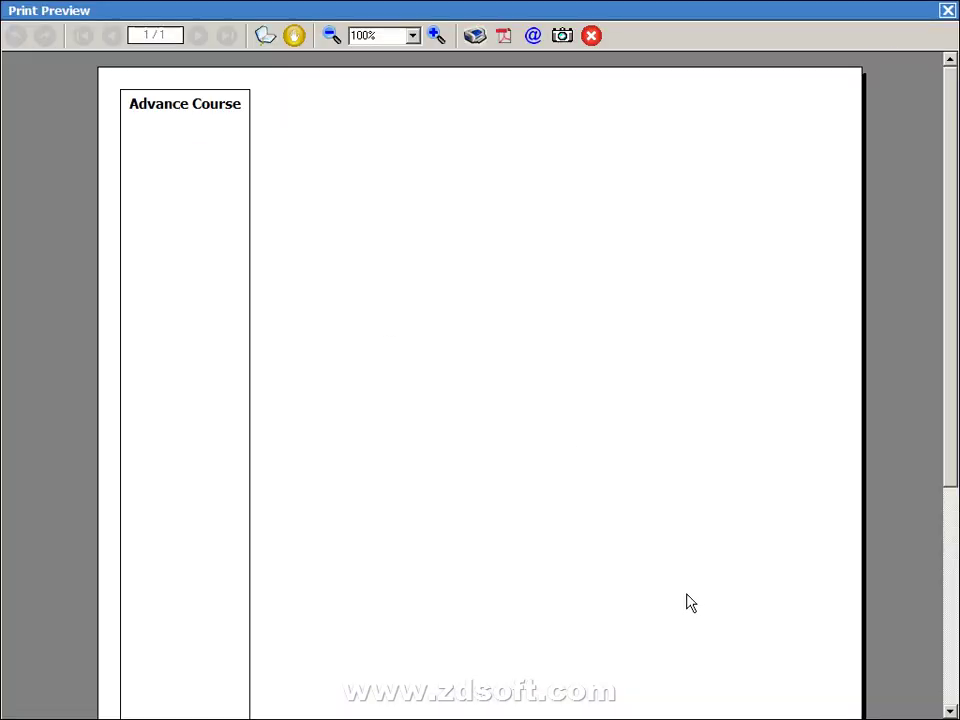
key("Escape")
Remove the BOLD_ON and BOLD_OFF tags and the leading space from the "Advance Course" line.
left_click_drag(83, 98, 5, 105)
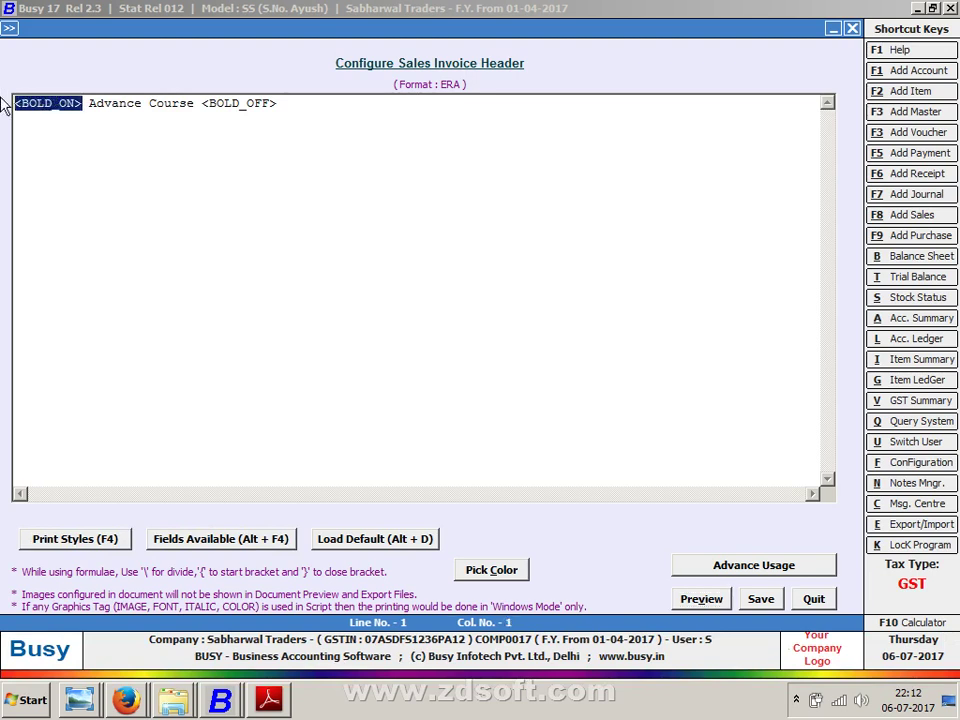
key("Delete")
key("Right")
key("Right")
key("Right")
key("Right")
key("Right")
key("Right")
key("Right")
key("Right")
key("Right")
key("Right")
key("Right")
key("Right")
key("Right")
key("Right")
key("Right")
key("Right")
key("Right")
key("Right")
key("Right")
key("Right")
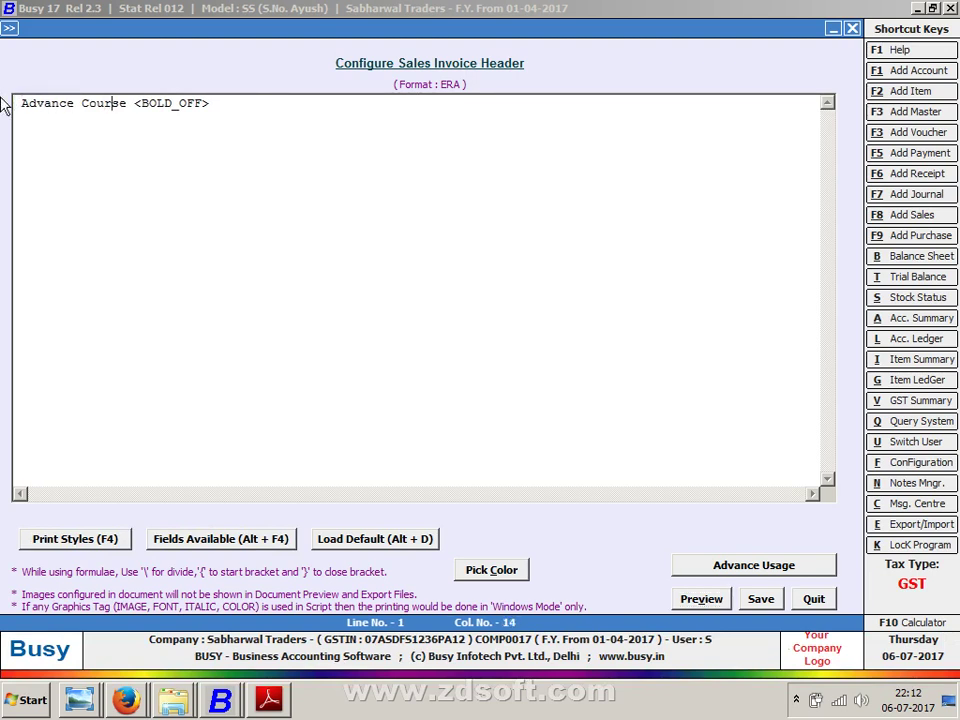
key("BackSpace")
key("BackSpace")
key("BackSpace")
key("BackSpace")
key("BackSpace")
key("BackSpace")
key("BackSpace")
key("BackSpace")
key("BackSpace")
key("BackSpace")
key("BackSpace")
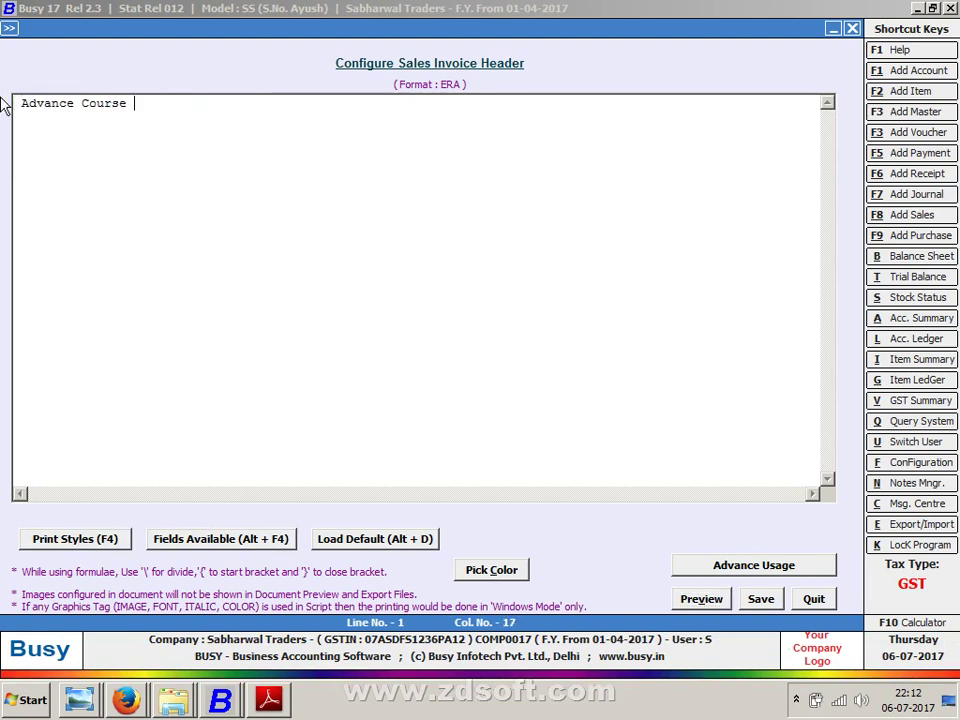
key("Left")
key("Left")
key("Left")
key("Left")
key("Left")
key("Left")
key("Left")
key("Left")
key("Left")
key("Left")
key("Left")
key("Left")
key("Left")
key("Left")
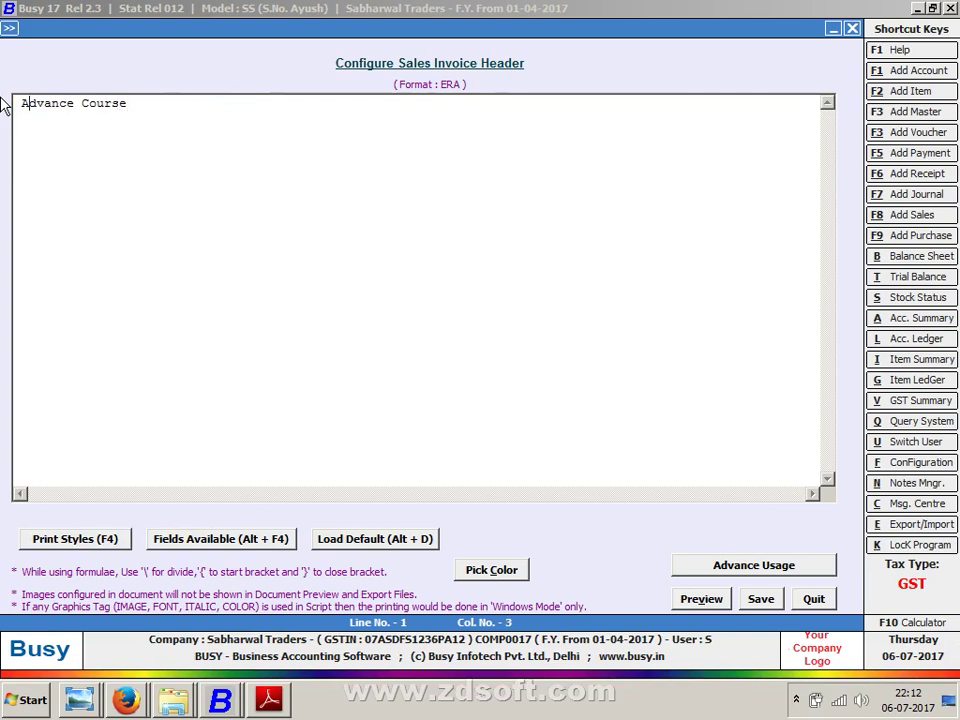
key("BackSpace")
Enclose the "Advance Course" line in DS_ON and DS_OFF print style tags and preview the header.
key("Left")
key("F4")
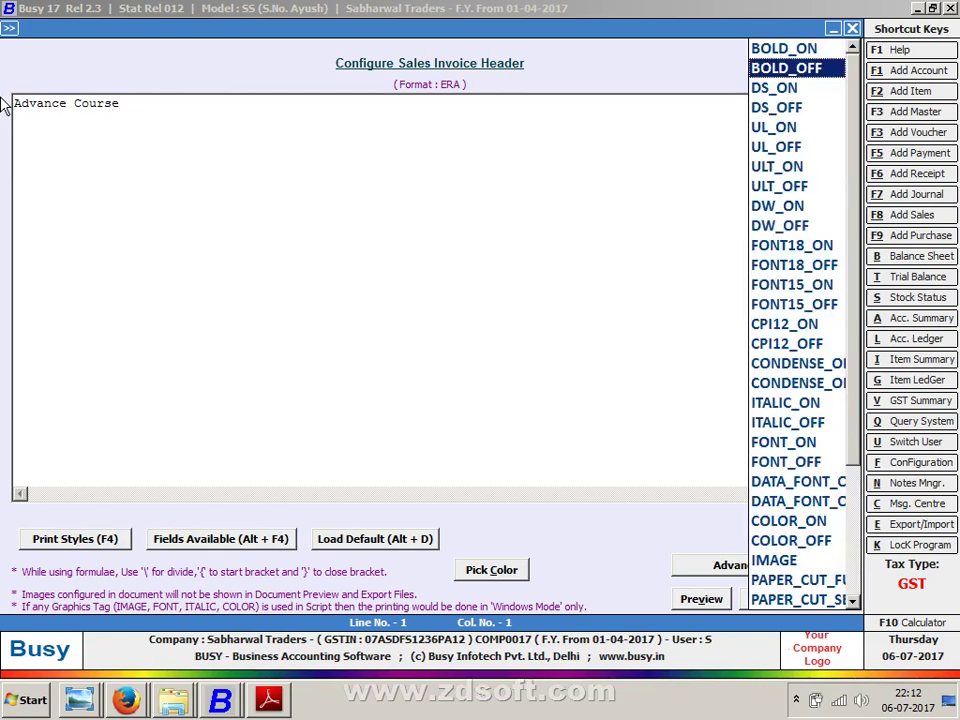
key("Down")
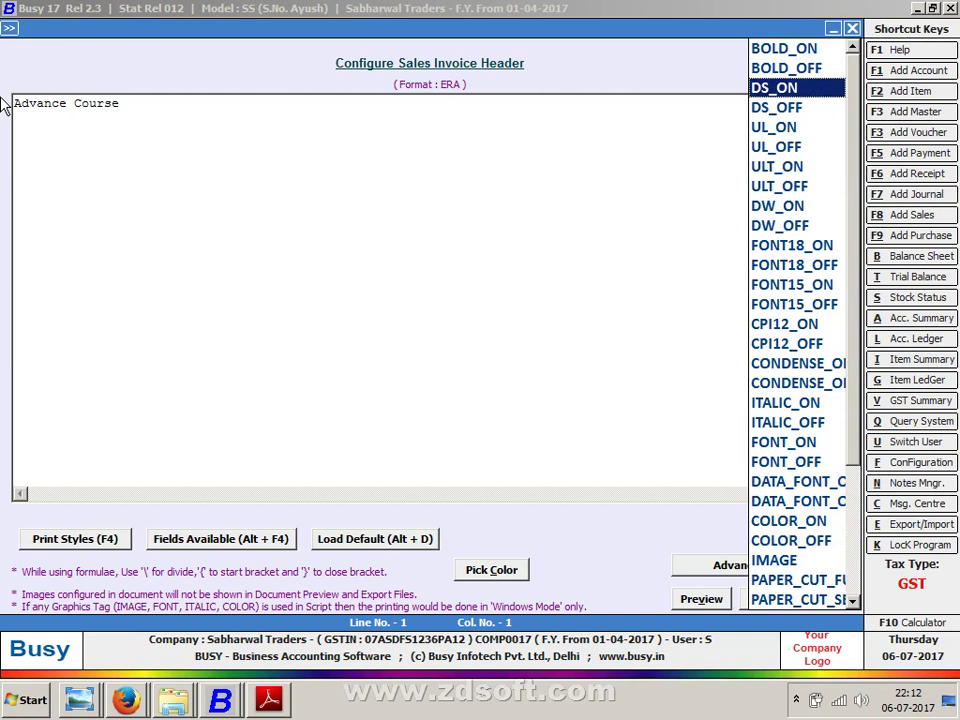
key("Return")
key("Right")
key("Right")
key("Right")
key("Right")
key("Right")
key("Right")
key("Right")
key("Right")
key("Right")
key("Right")
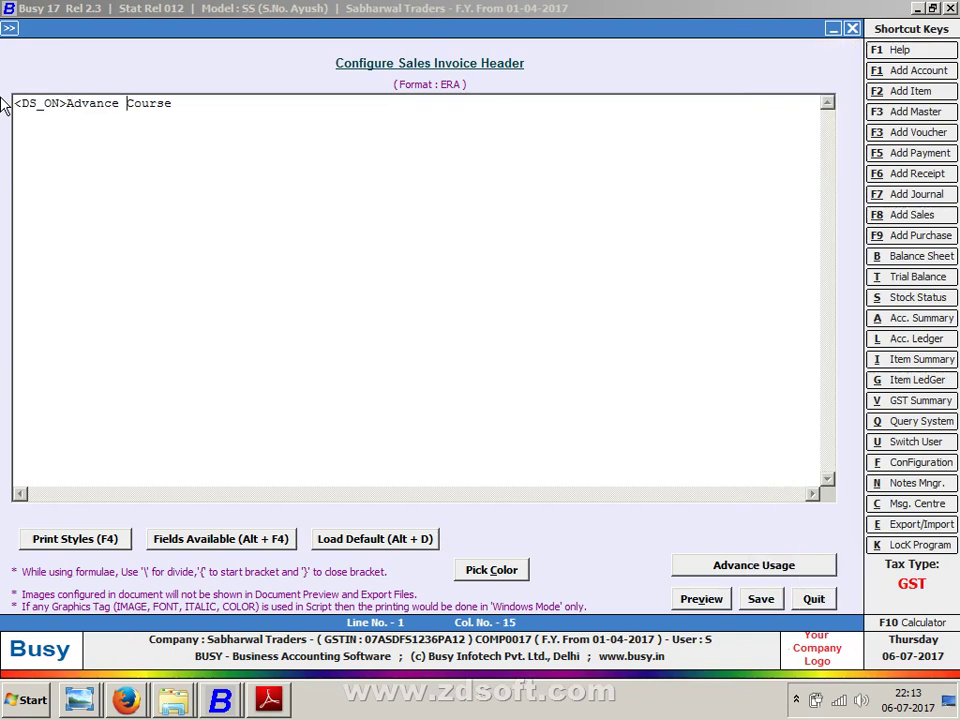
key("Right")
key("Right")
key("Right")
key("Right")
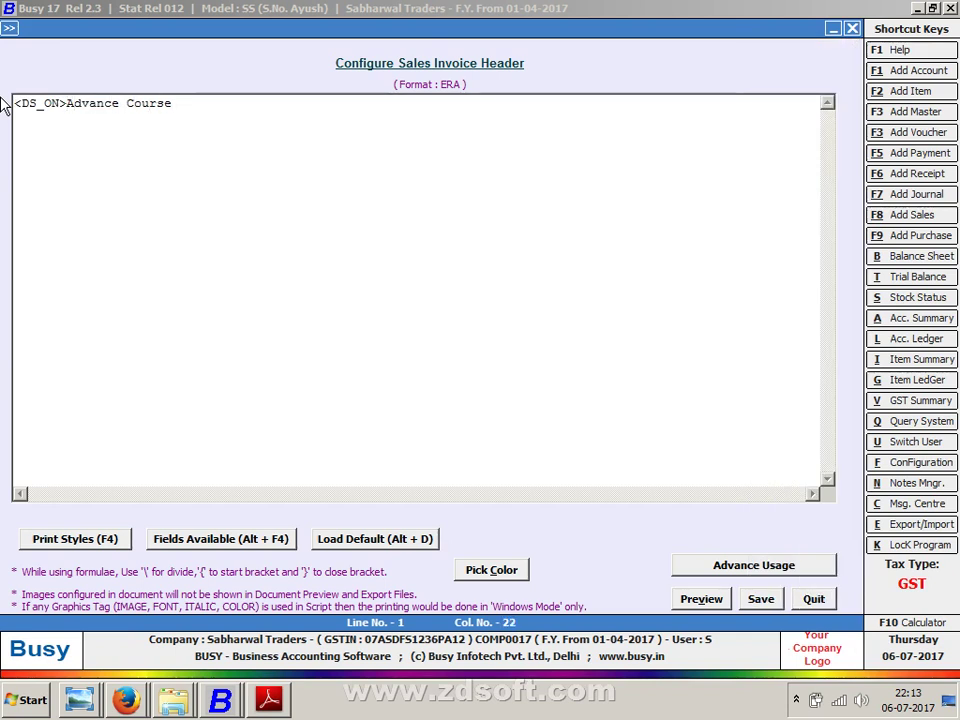
type("d")
type("<")
key("Down")
key("Return")
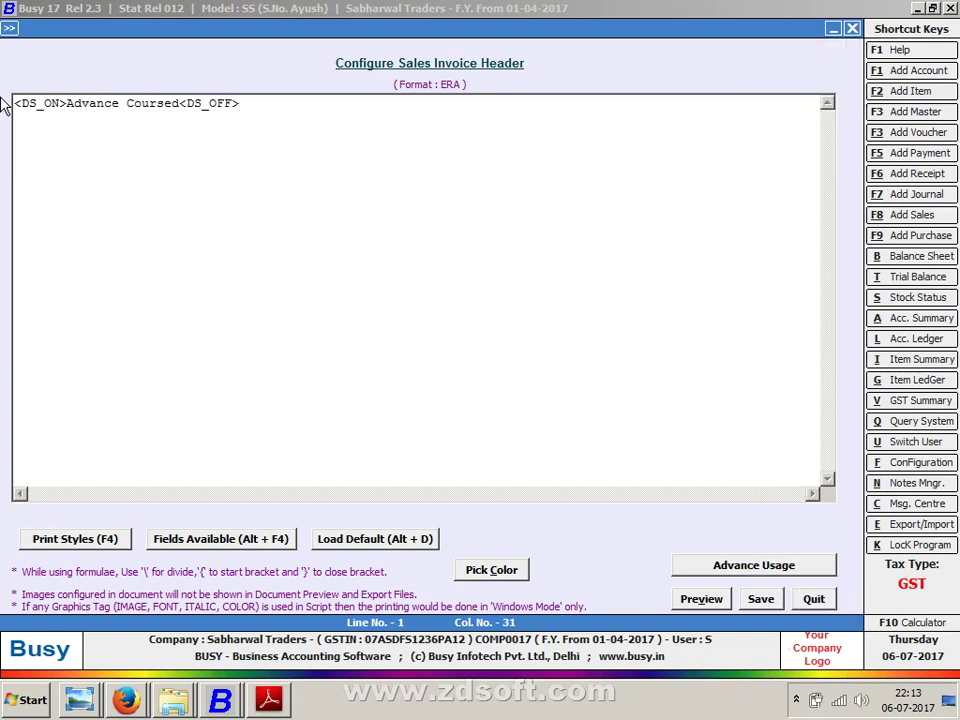
key("alt+v")
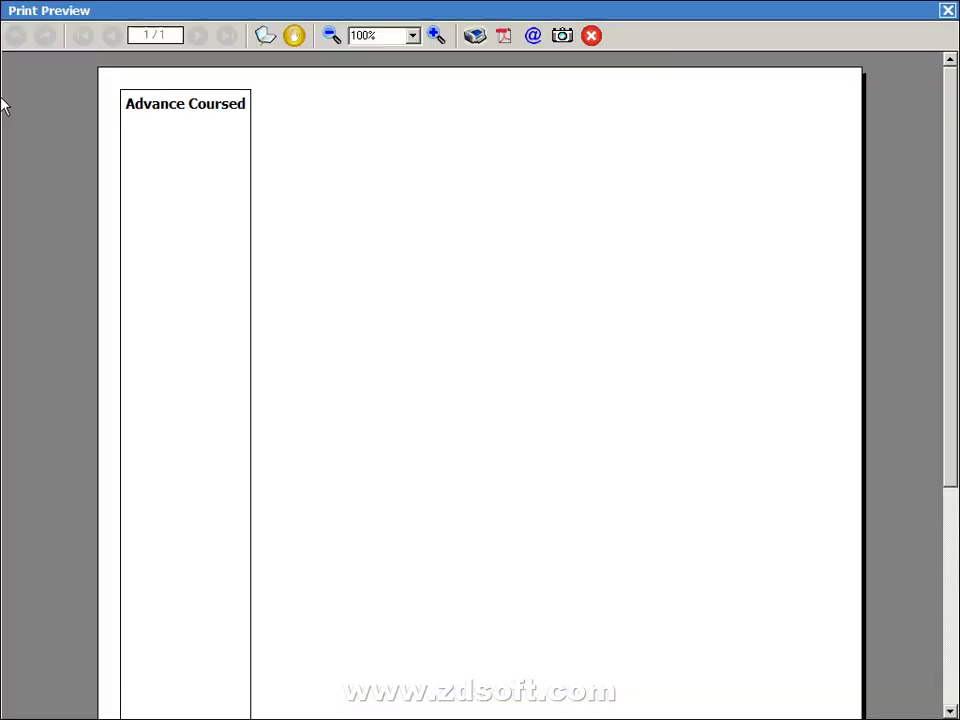
key("Escape")
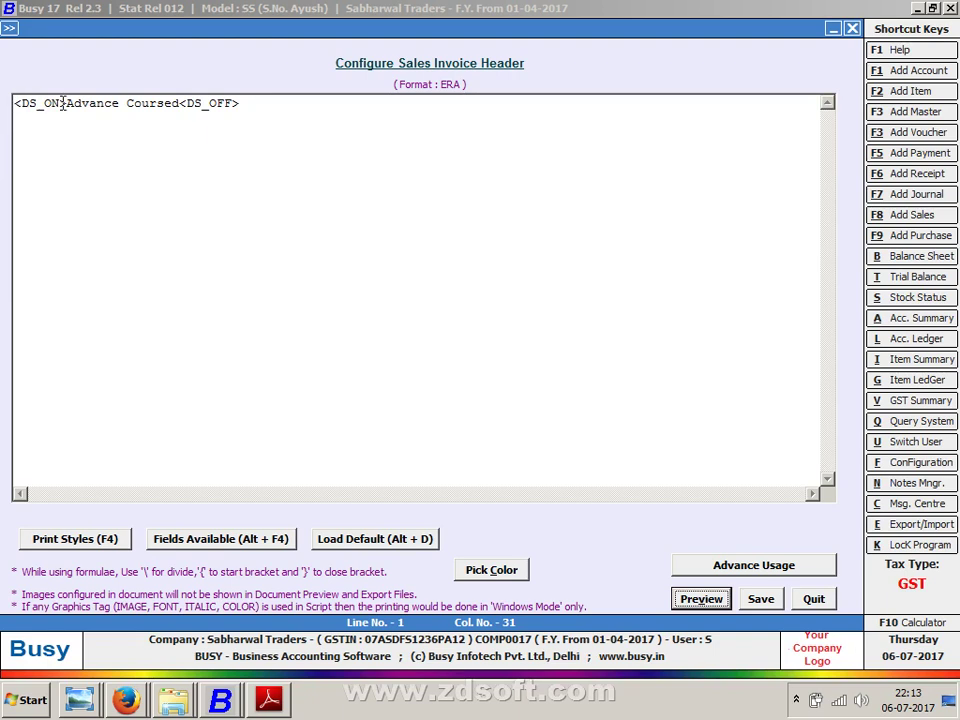
Remove the DS_ON and DS_OFF tags from the "Advance Coursed" header line.
left_click_drag(66, 103, 5, 108)
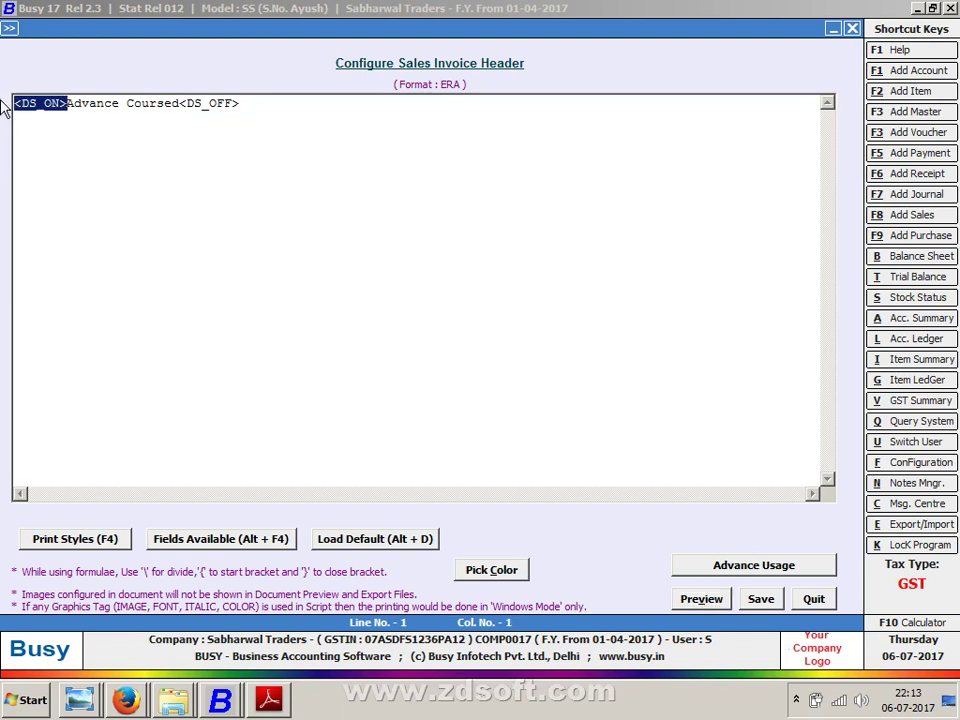
key("Delete")
key("End")
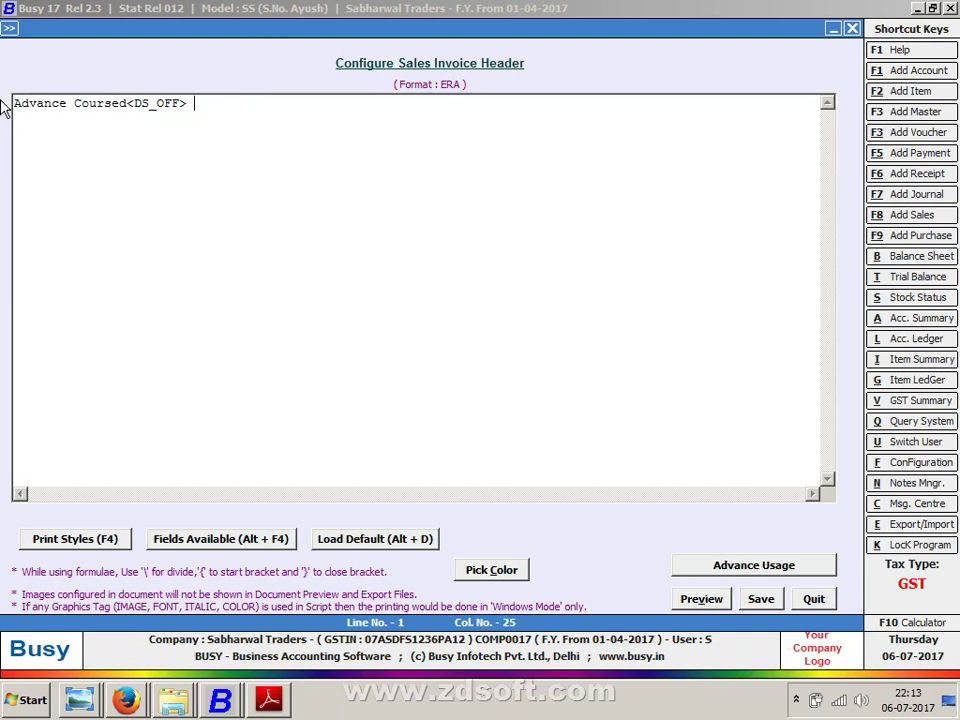
key("BackSpace")
key("BackSpace")
key("BackSpace")
key("BackSpace")
key("BackSpace")
key("BackSpace")
key("BackSpace")
key("BackSpace")
Enclose the "Advance Coursed" line in UL_ON and UL_OFF print style tags and preview the header.
key("Left")
key("Left")
key("Left")
key("Left")
key("Left")
key("Left")
key("Left")
key("Left")
key("Left")
key("Left")
key("Left")
key("Left")
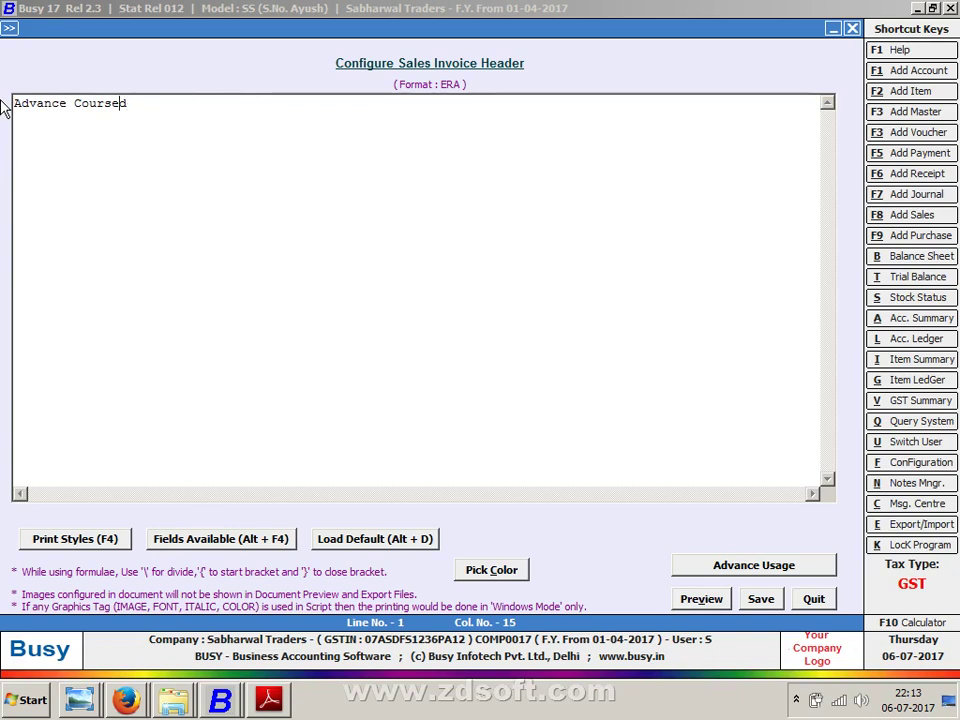
key("Left")
key("Left")
key("Left")
key("alt+F4")
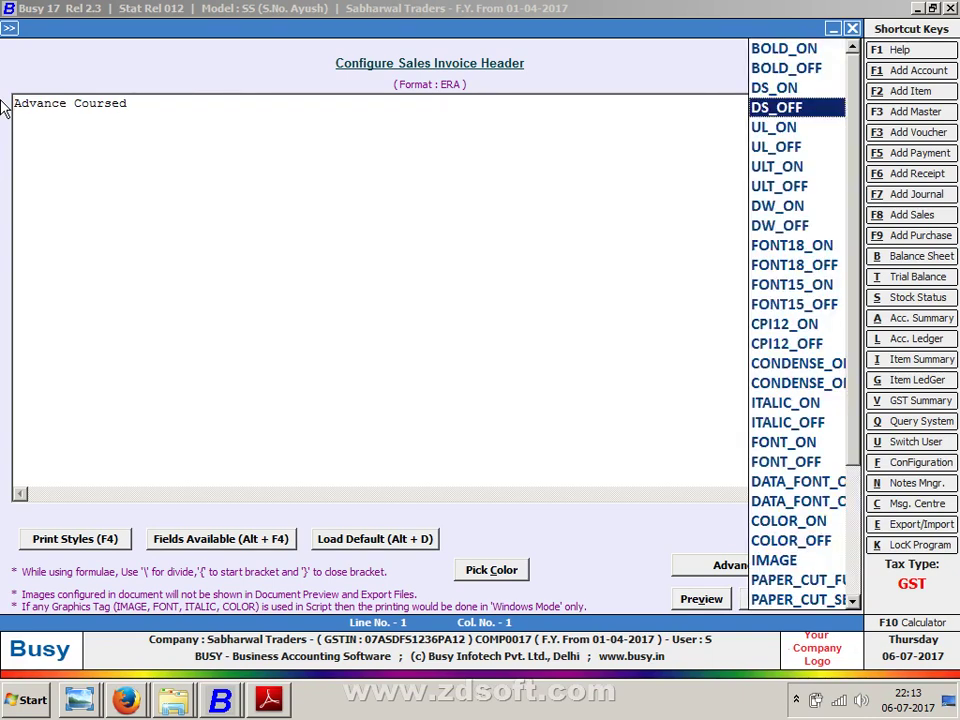
key("Down")
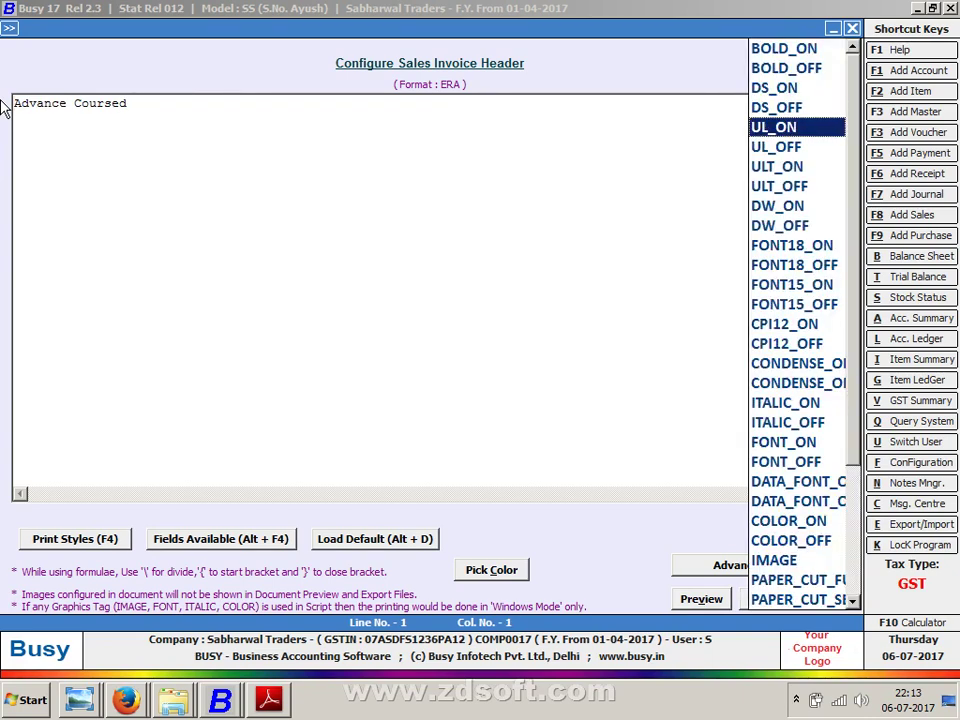
key("Return")
key("Right")
key("Right")
key("Right")
key("Right")
key("Right")
key("Right")
key("Right")
key("Right")
key("Right")
key("Right")
key("Right")
key("Right")
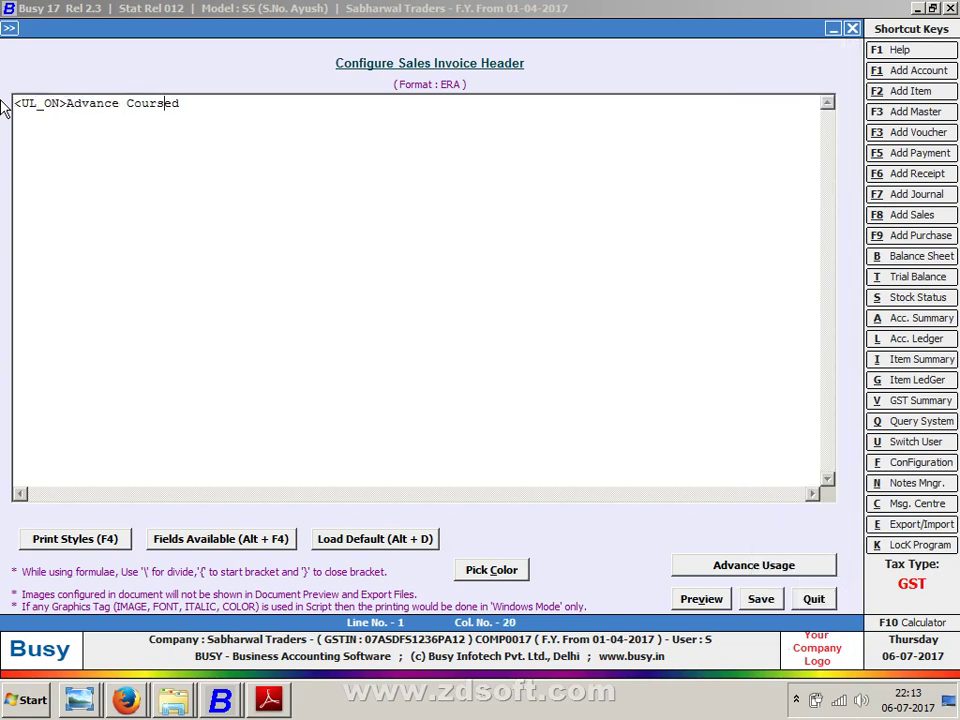
key("Right")
key("Right")
key("alt+F4")
key("Down")
key("Return")
key("alt+v")
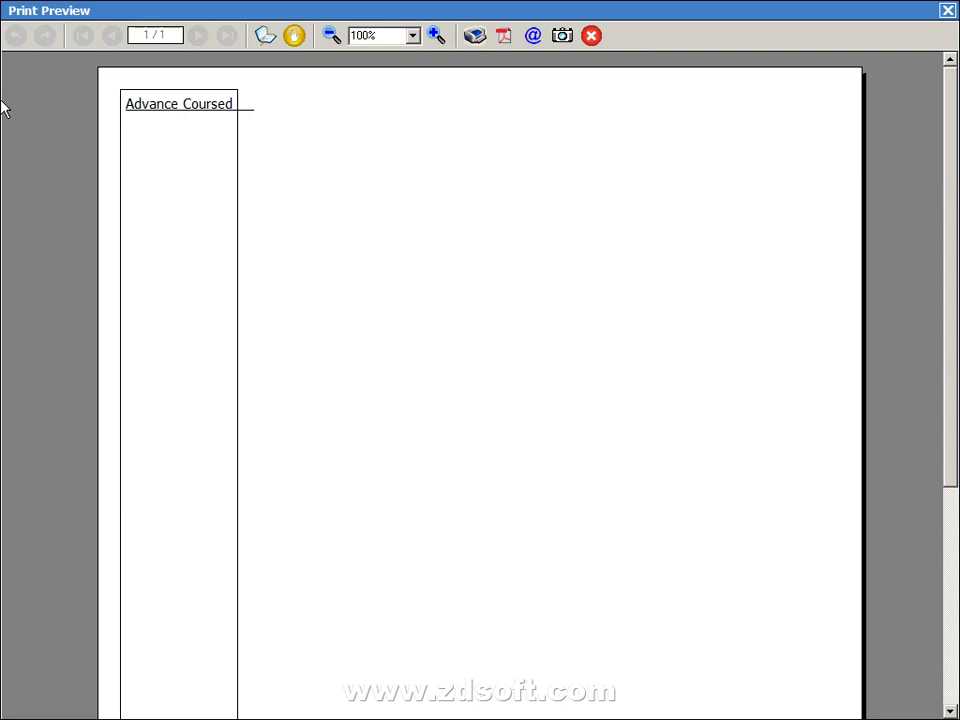
key("Escape")
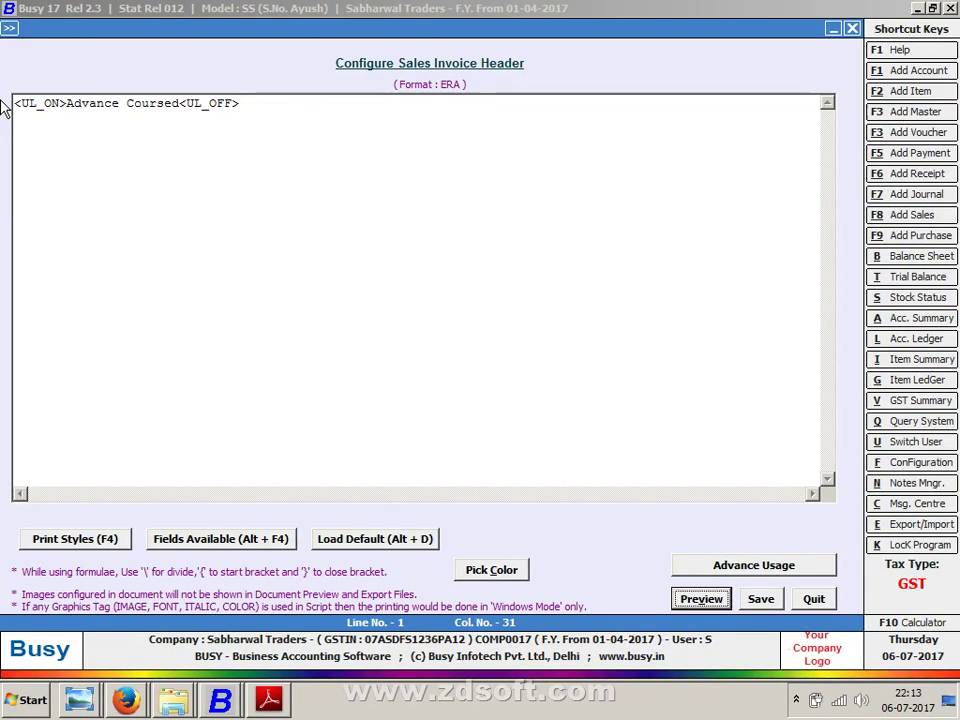
Remove only the UL_ON tag and preview the header, choosing to continue despite the improperly used UL tag.
left_click(66, 102)
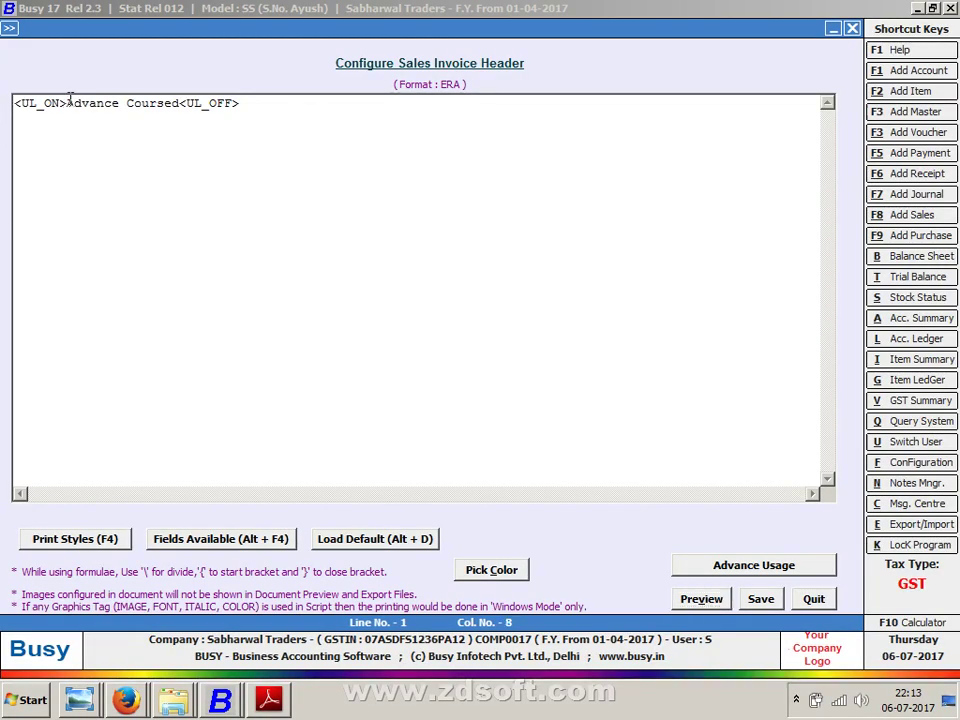
key("BackSpace")
key("BackSpace")
key("BackSpace")
key("BackSpace")
key("BackSpace")
key("BackSpace")
key("BackSpace")
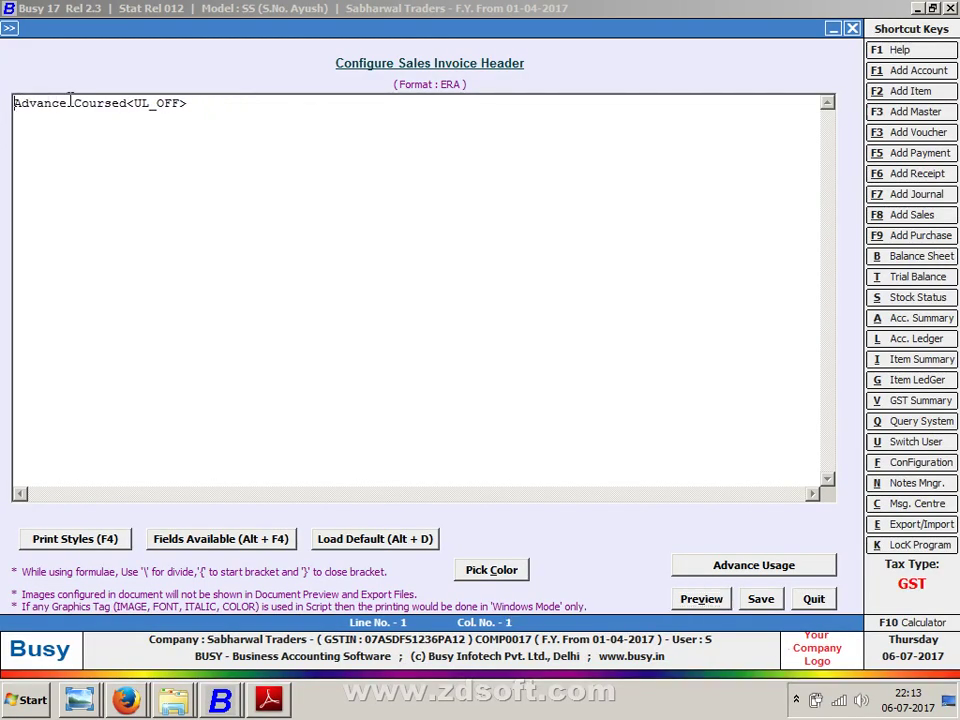
key("Right")
key("Right")
key("Right")
left_click(213, 104)
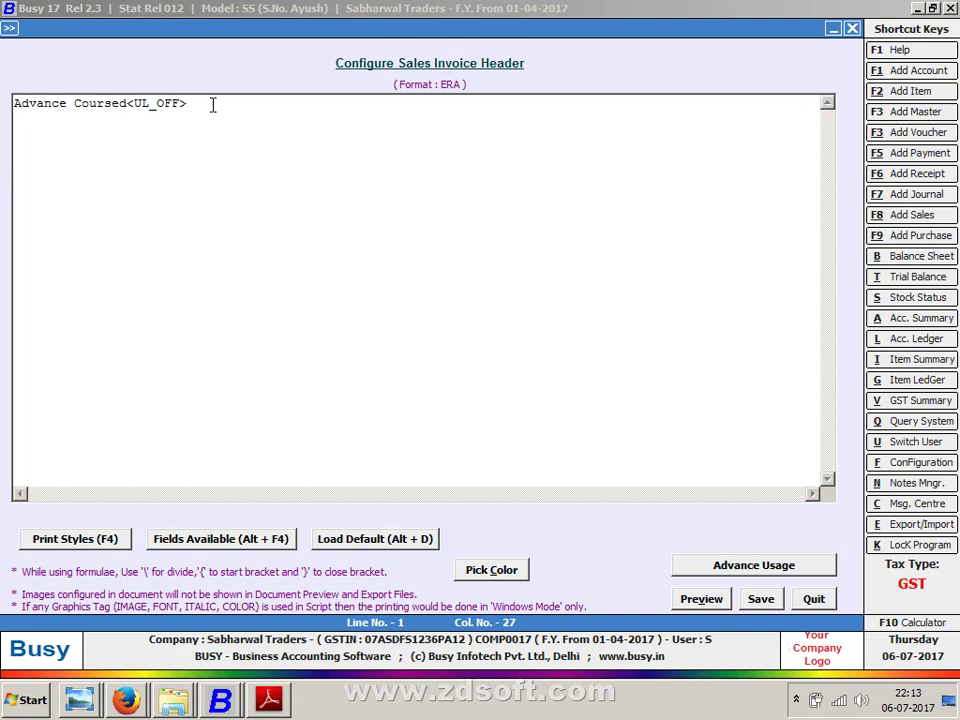
key("Left")
key("Left")
key("Left")
key("alt+v")
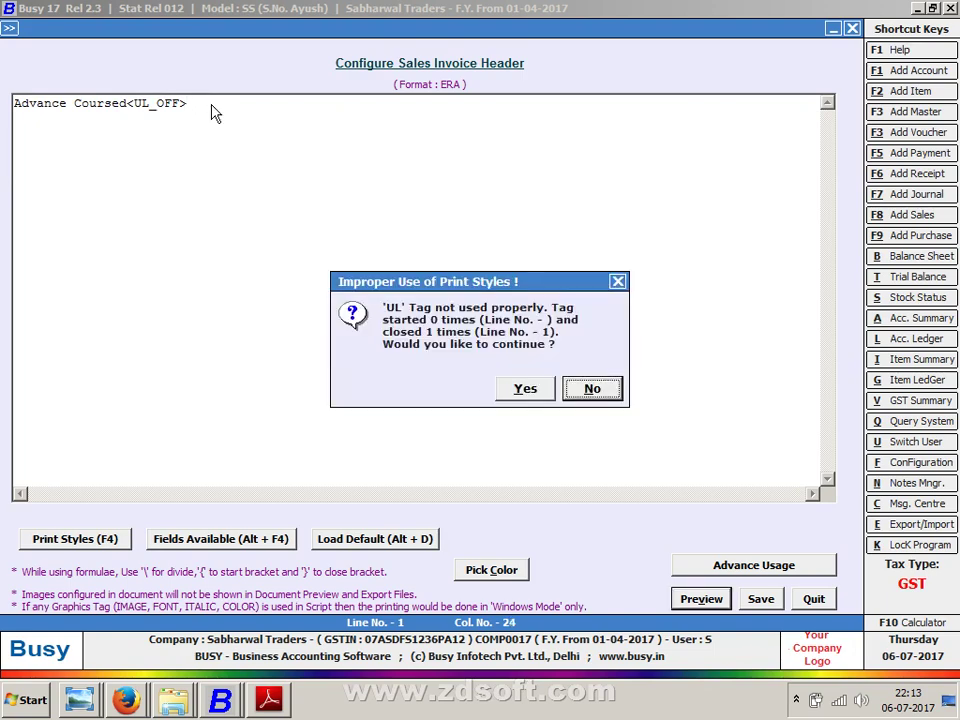
key("Left")
key("Return")
key("Escape")
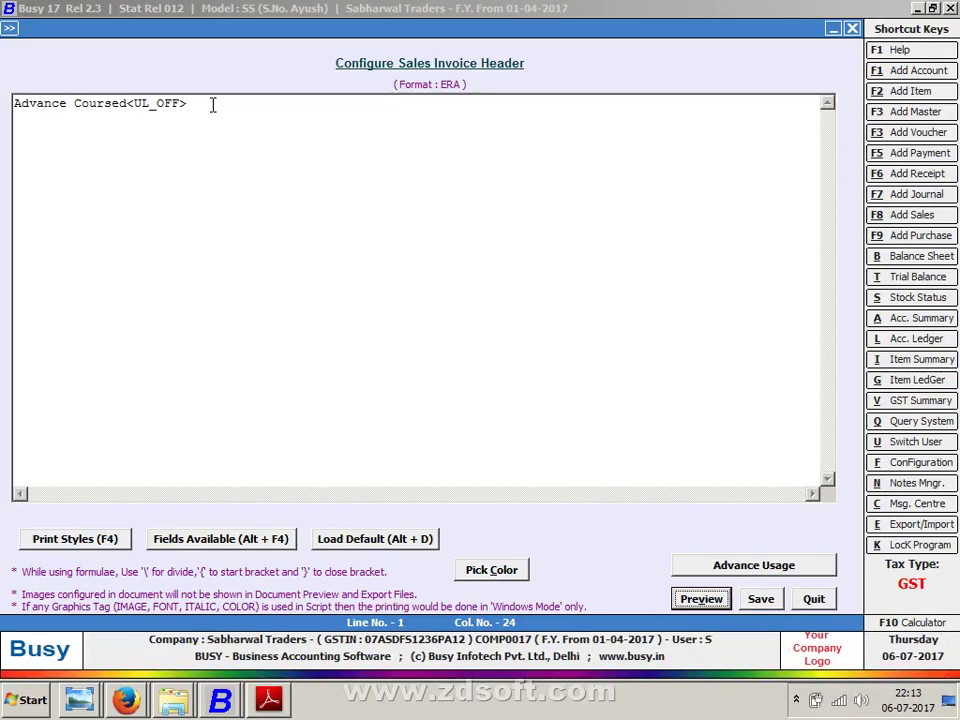
Delete the remaining UL_OFF tag after "Advance Coursed".
left_click(213, 104)
key("BackSpace")
key("BackSpace")
key("BackSpace")
key("BackSpace")
key("BackSpace")
key("BackSpace")
key("BackSpace")
key("BackSpace")
key("BackSpace")
key("BackSpace")
key("BackSpace")
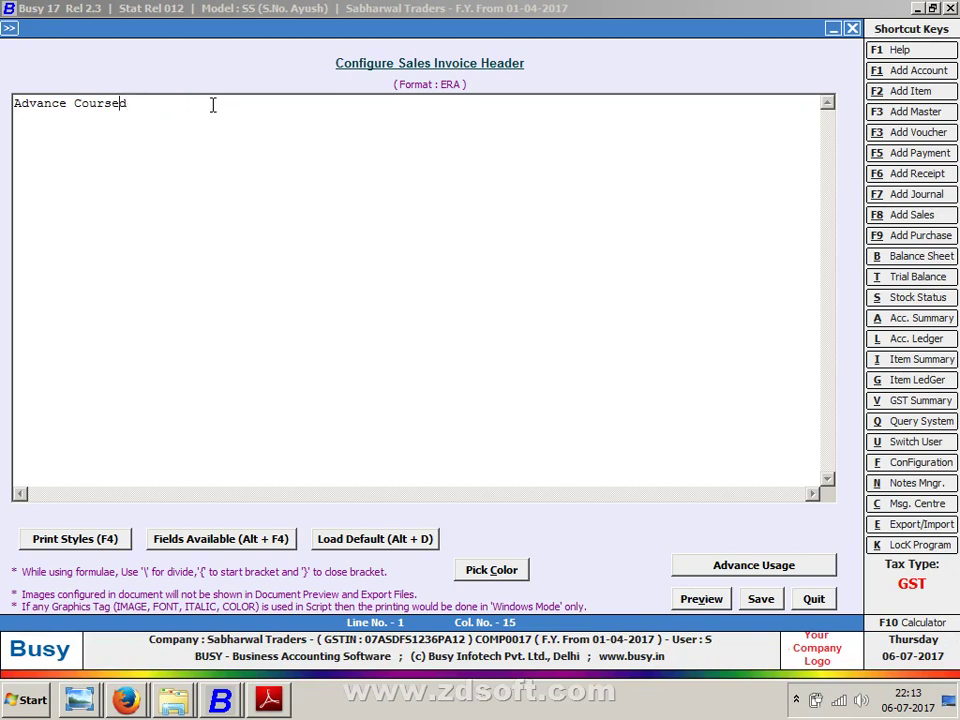
Enclose the "Advance Coursed" line in ULT_ON and ULT_OFF print style tags and preview the header.
key("Home")
key("F4")
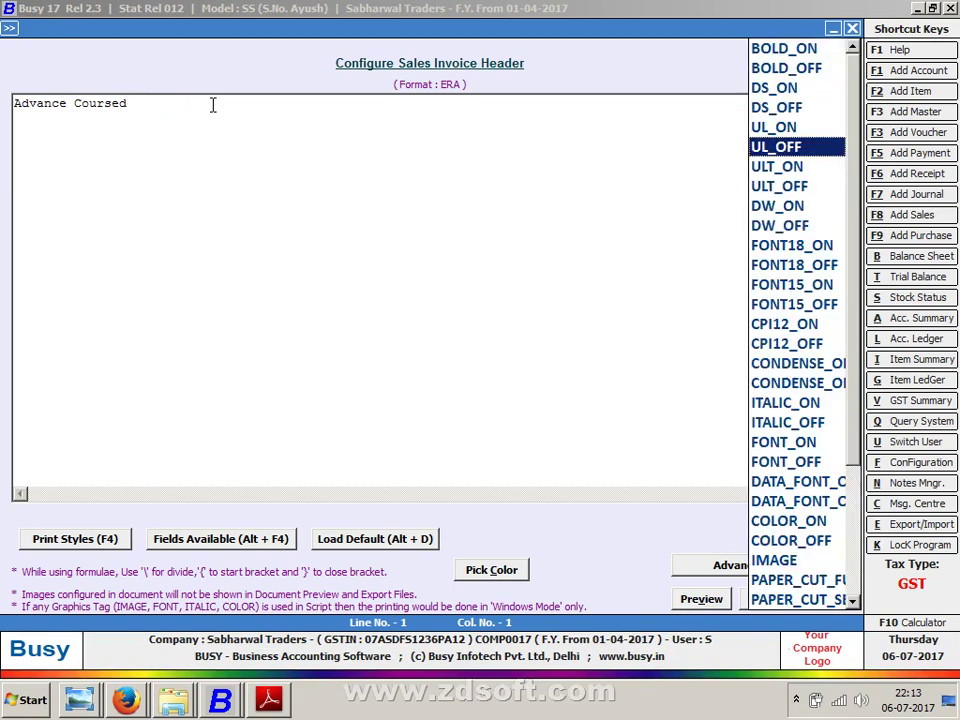
key("Down")
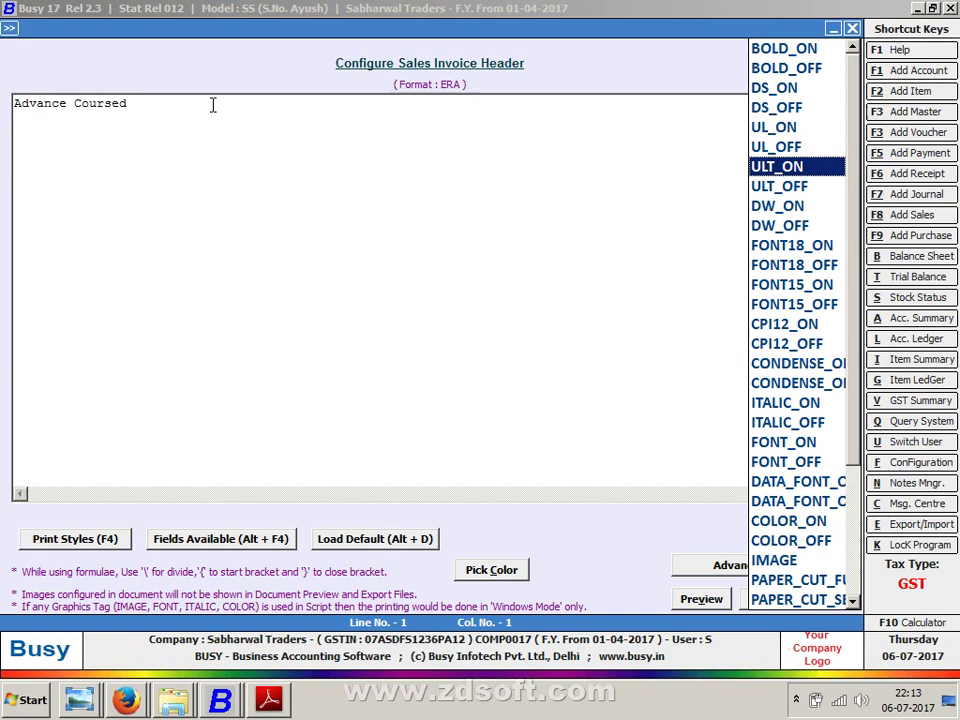
key("Return")
key("Right")
key("Right")
key("Right")
key("Right")
key("Right")
key("Right")
key("Right")
key("Right")
key("Right")
key("Right")
key("Right")
key("Right")
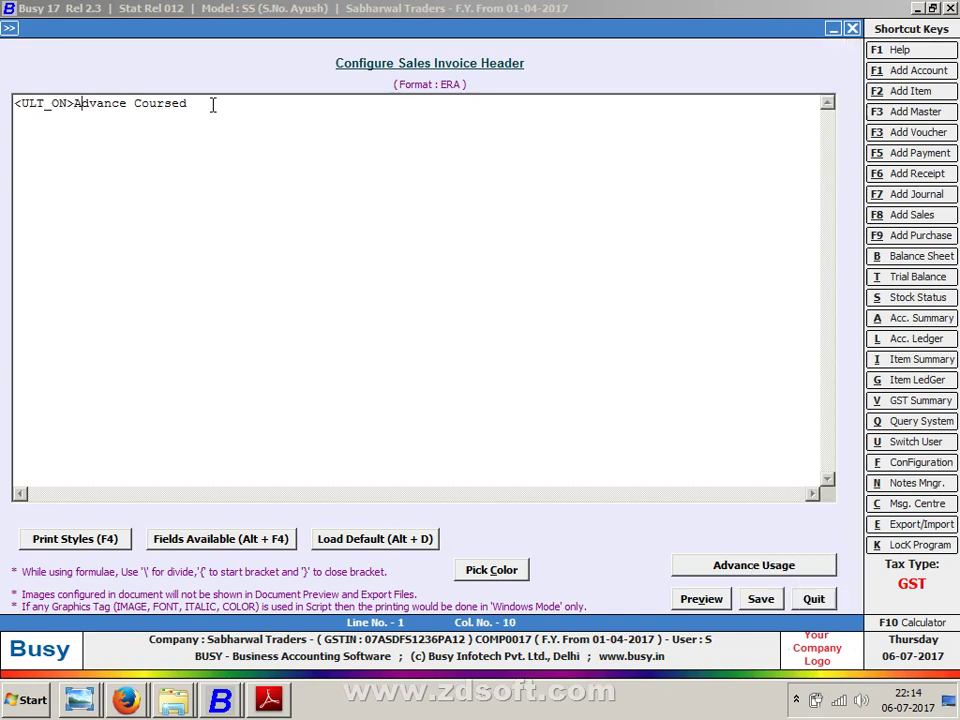
key("Right")
key("Right")
key("Right")
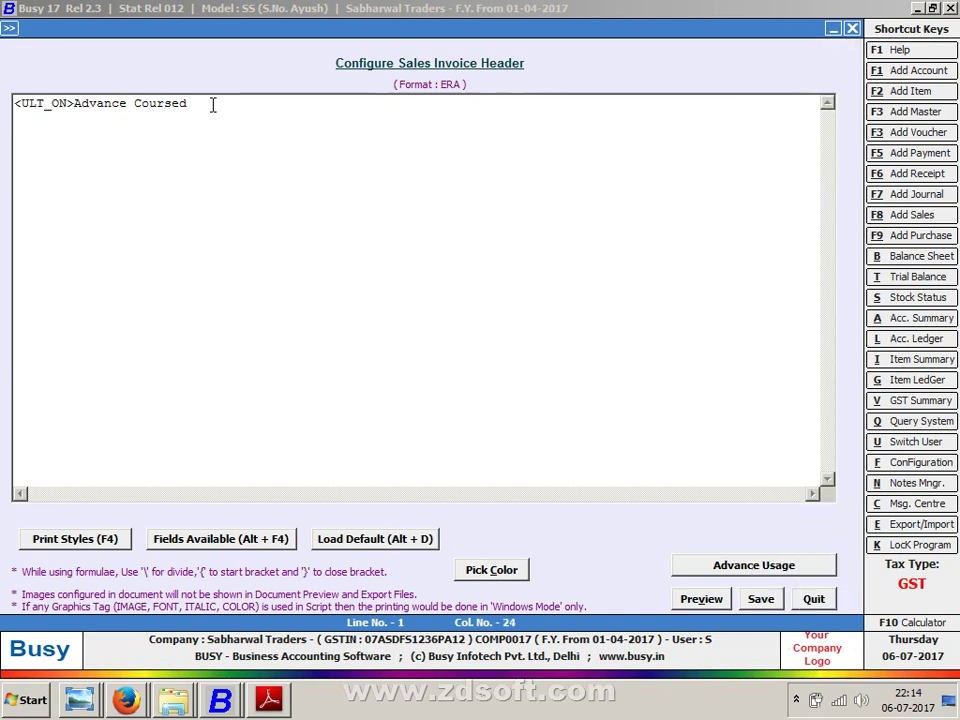
key("F4")
key("Down")
key("Return")
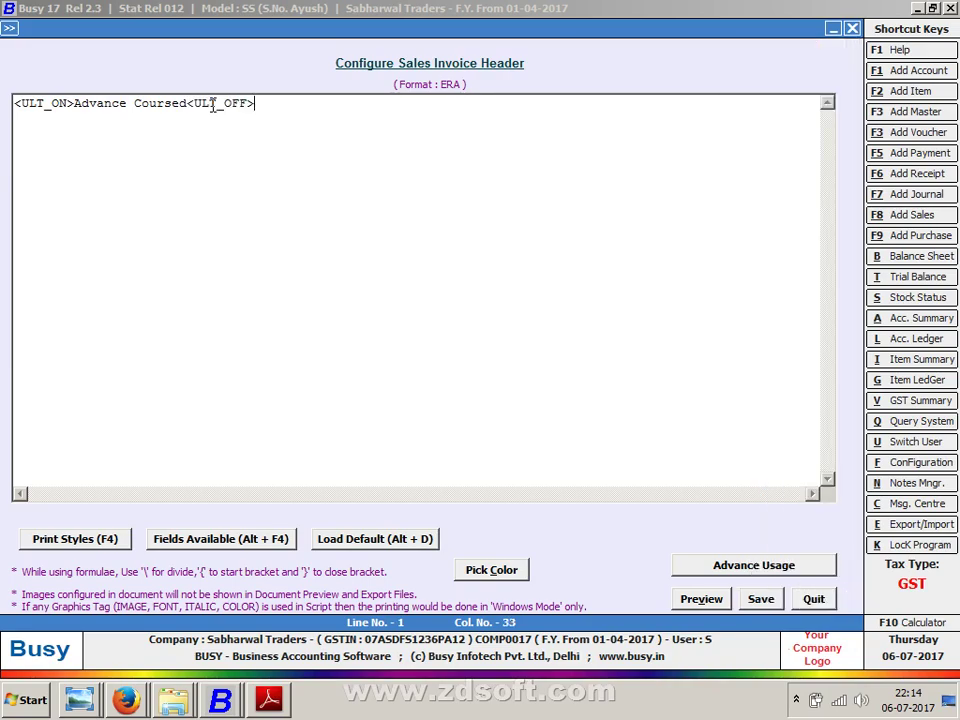
key("alt+v")
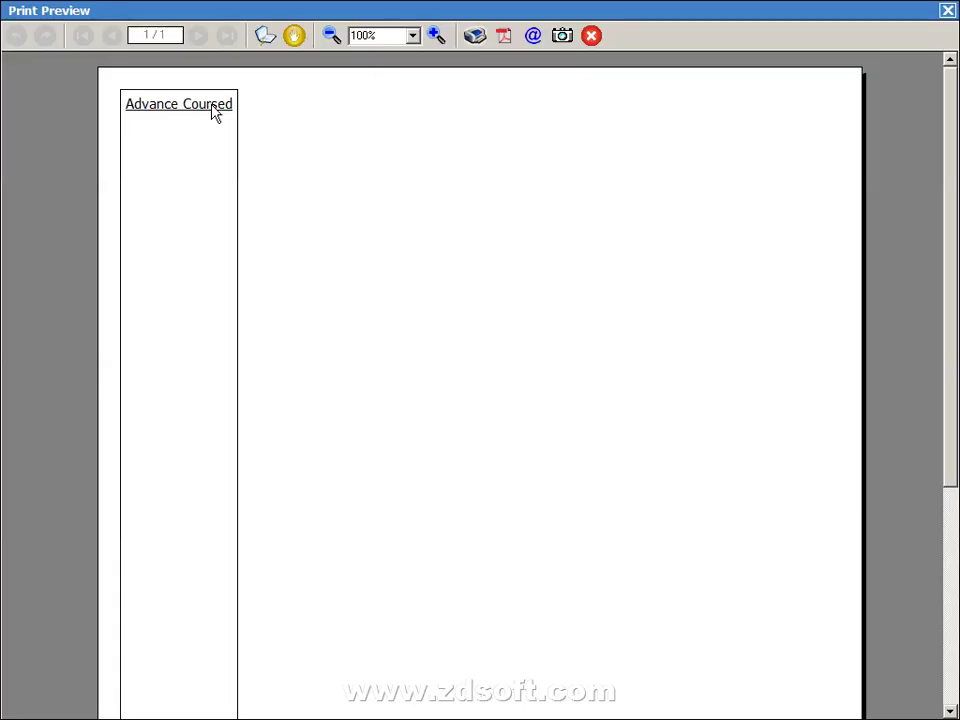
key("Escape")
Remove the ULT_ON and ULT_OFF tags from the "Advance Coursed" line and preview the header without tags.
left_click(301, 106)
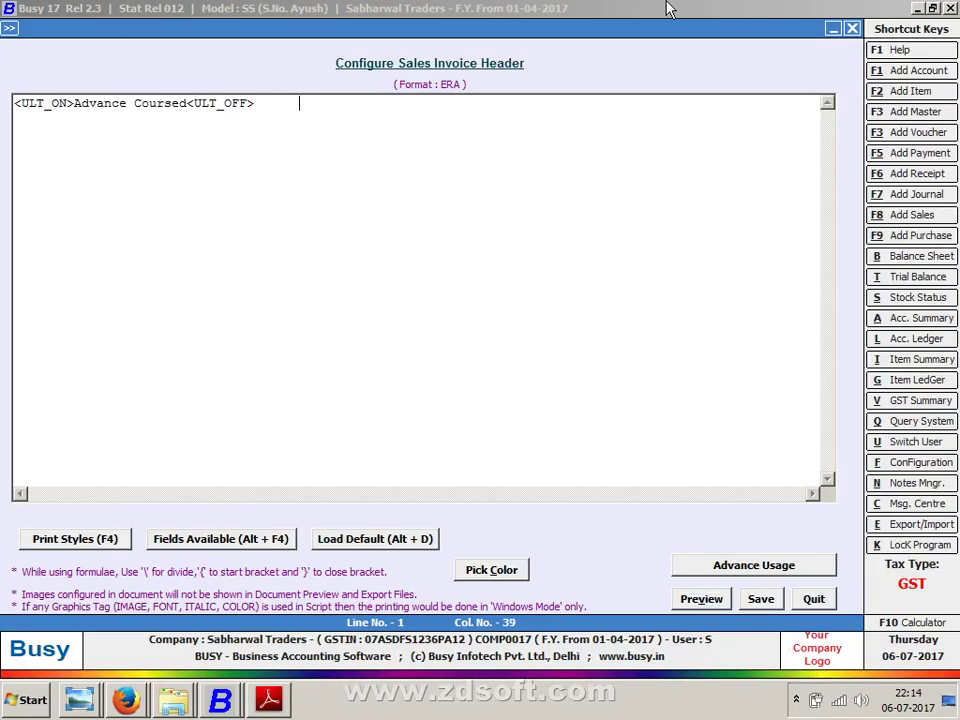
left_click(111, 538)
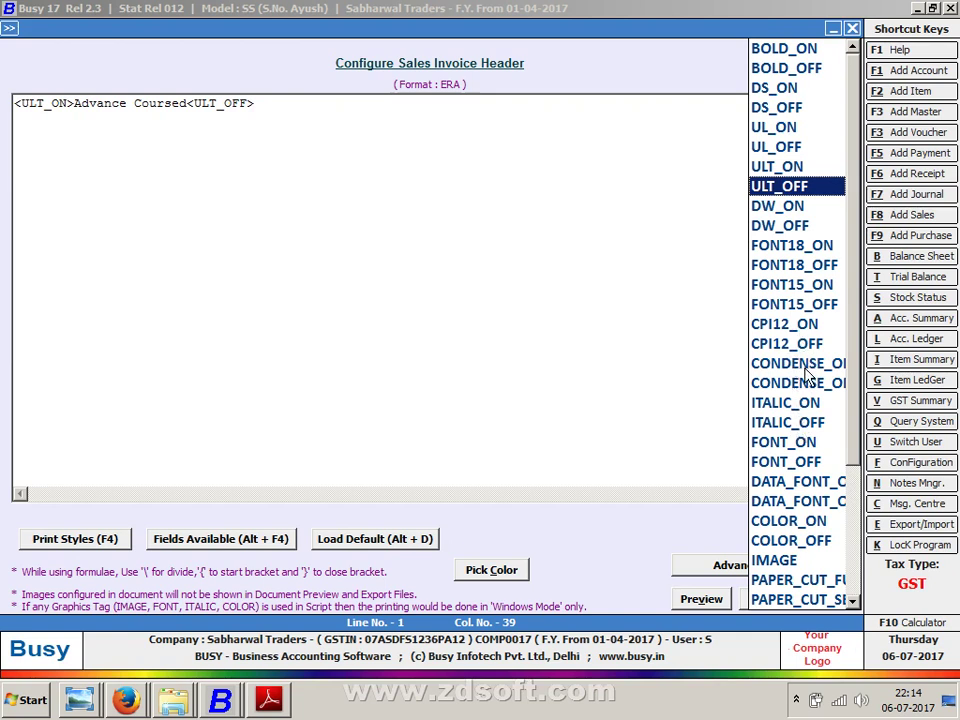
left_click_drag(285, 108, 202, 106)
key("BackSpace")
key("BackSpace")
key("BackSpace")
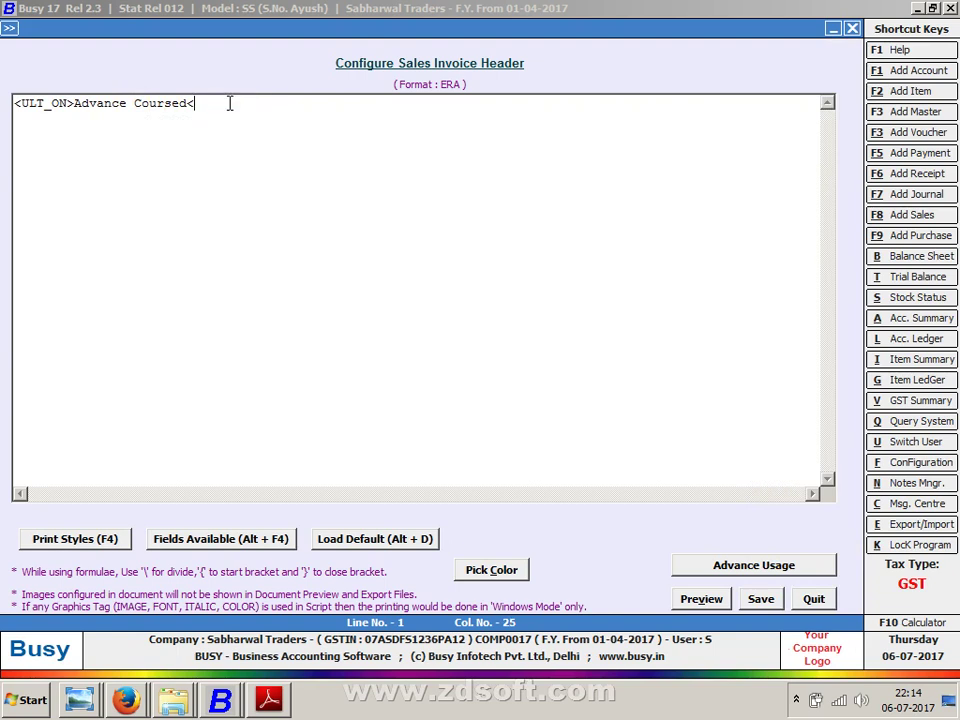
key("Left")
key("Left")
key("Left")
key("Left")
key("Left")
key("Left")
key("Left")
key("Left")
key("Left")
key("Left")
key("Left")
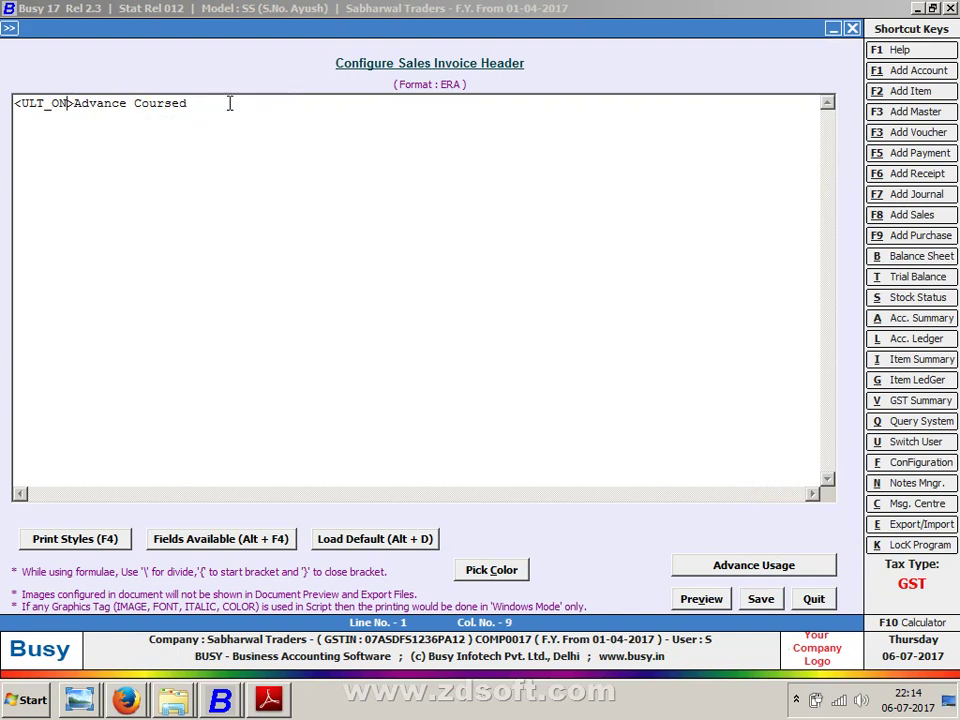
key("BackSpace")
key("BackSpace")
key("BackSpace")
key("BackSpace")
key("BackSpace")
key("BackSpace")
key("BackSpace")
key("BackSpace")
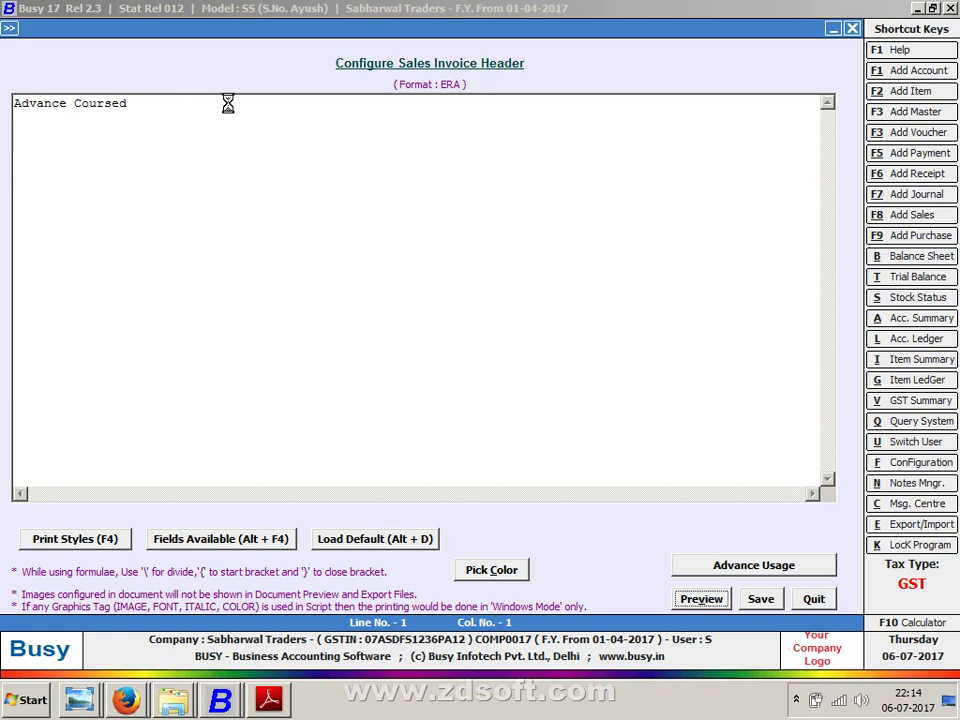
key("alt+v")
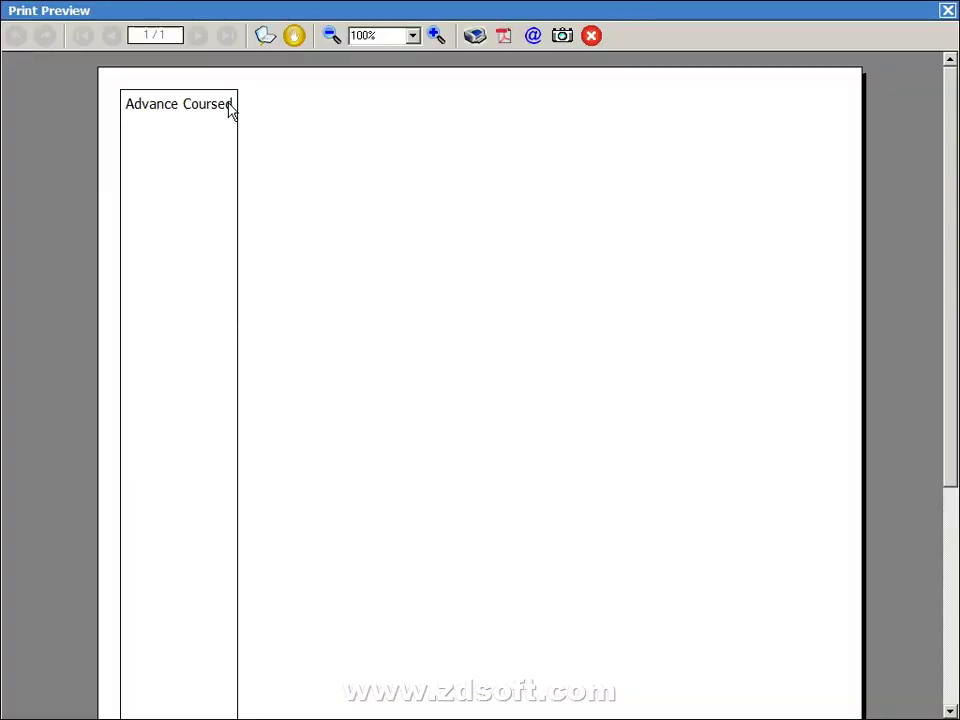
key("Escape")
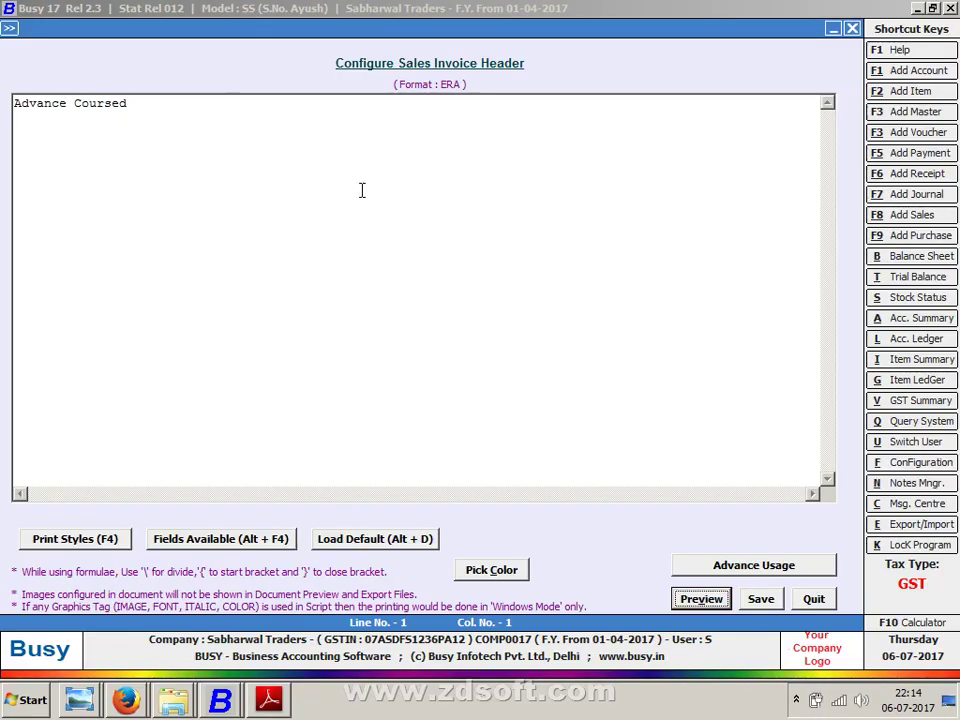
Start a new sales voucher and display the list of supply outward vouchers for the Main series.
left_click(895, 298)
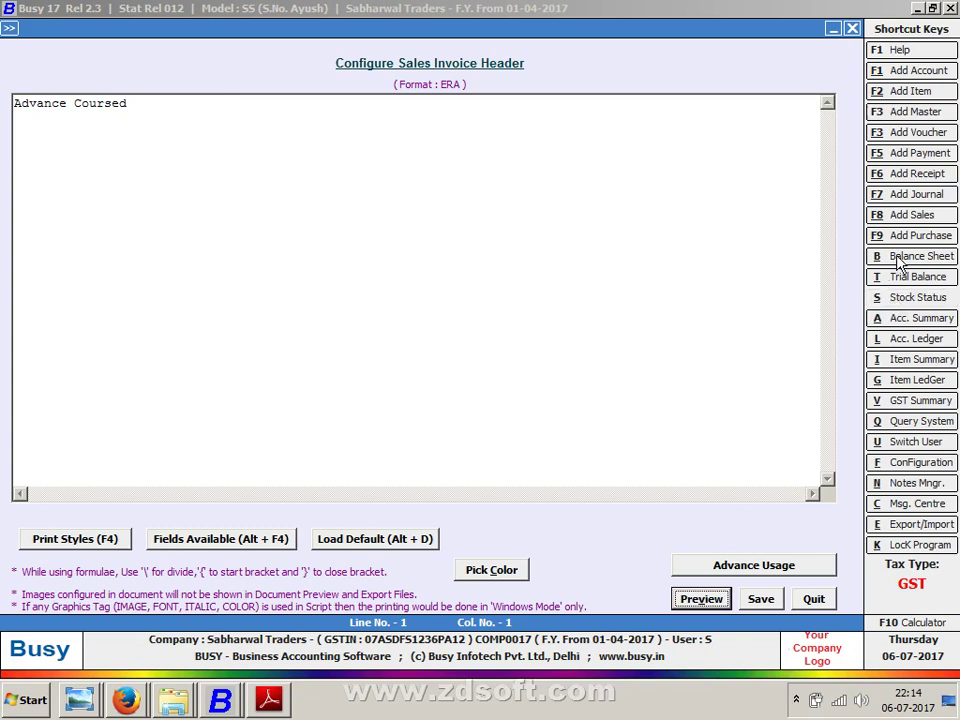
key("Escape")
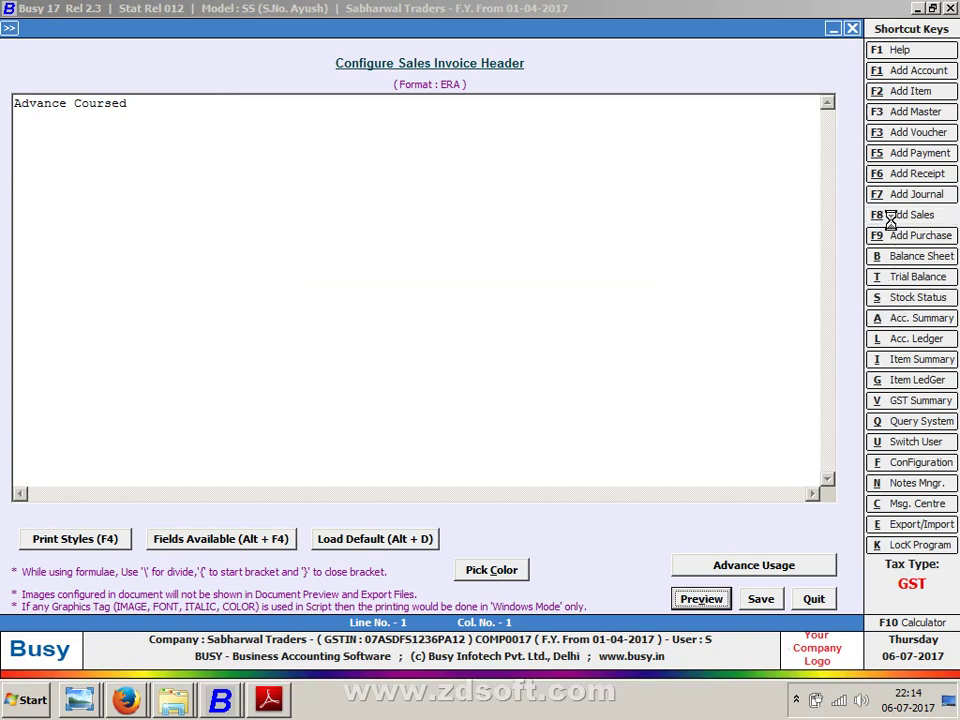
left_click(890, 215)
left_click(697, 29)
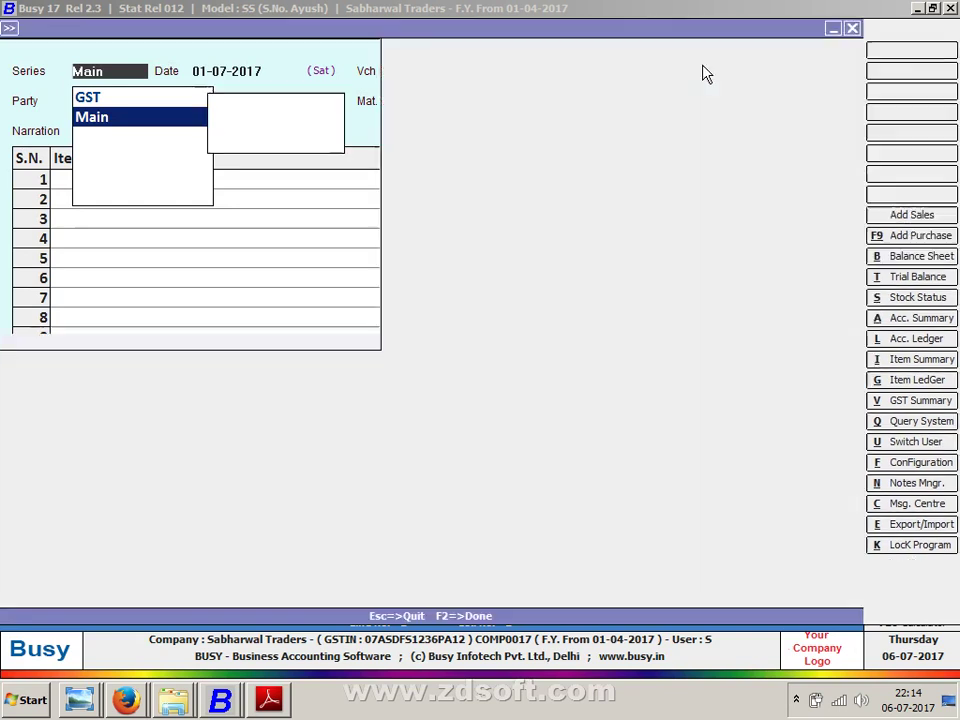
left_click(189, 317)
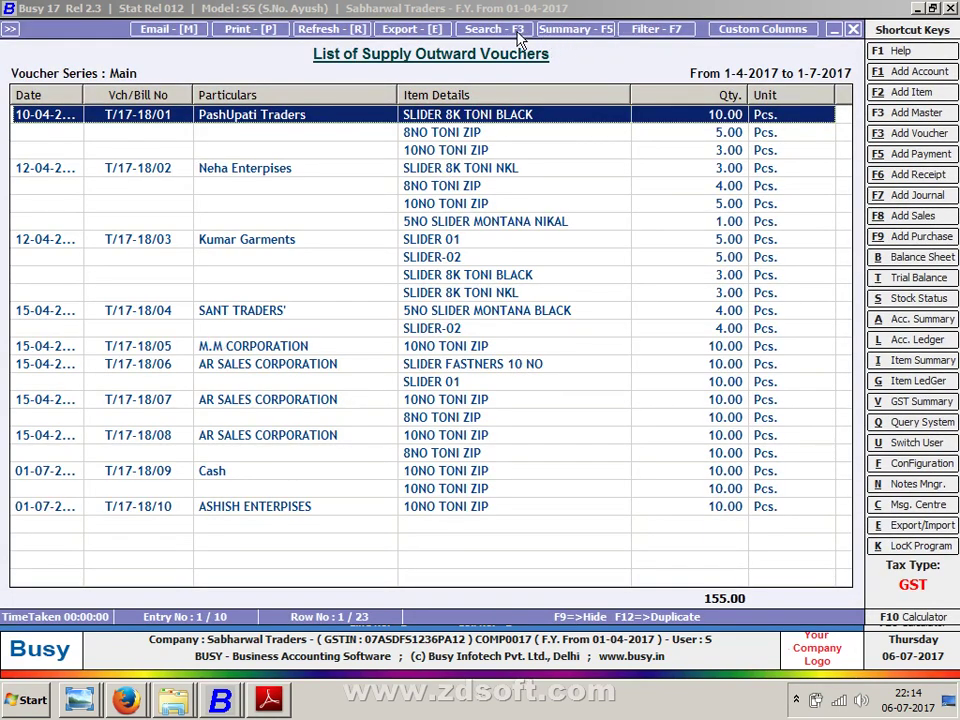
Open the voucher list's grid printing options, review the maximum characters per print style, load the defaults and quit.
left_click(230, 32)
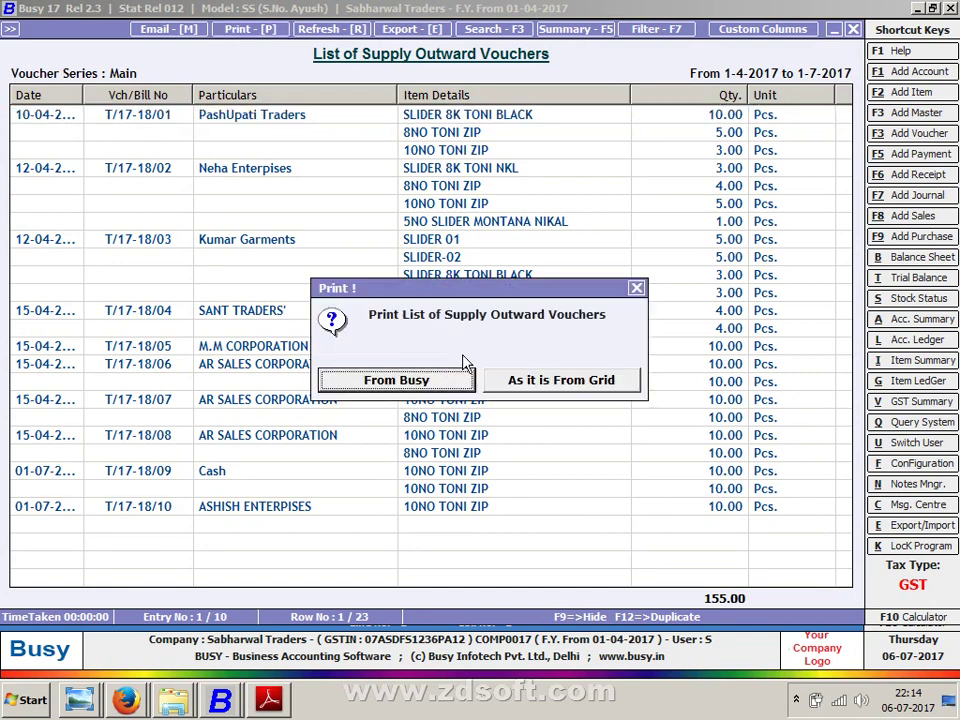
left_click(553, 388)
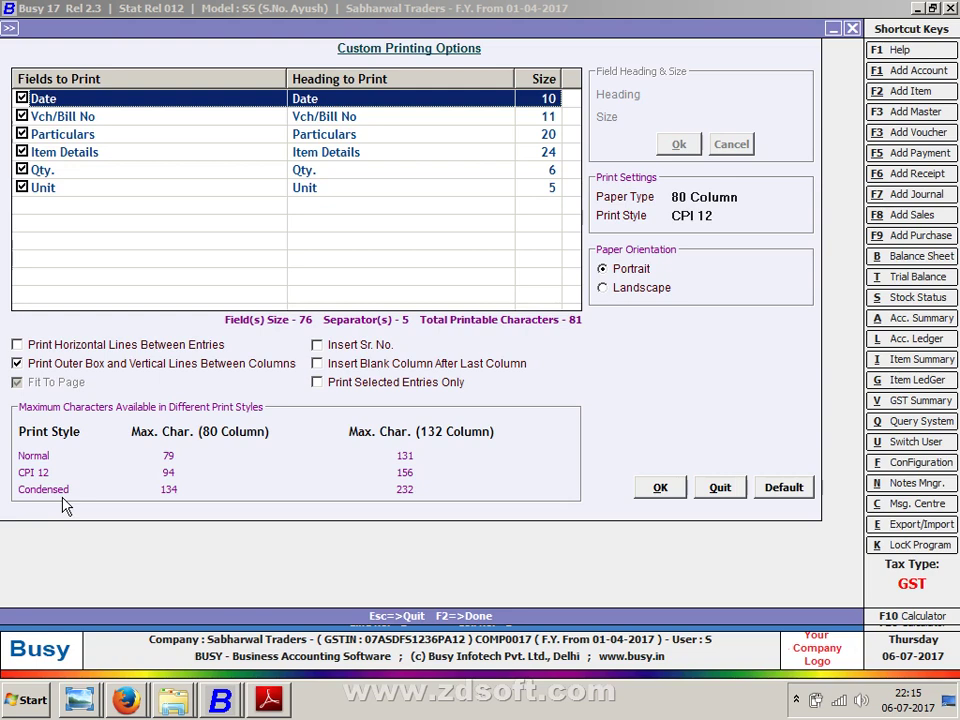
left_click(782, 489)
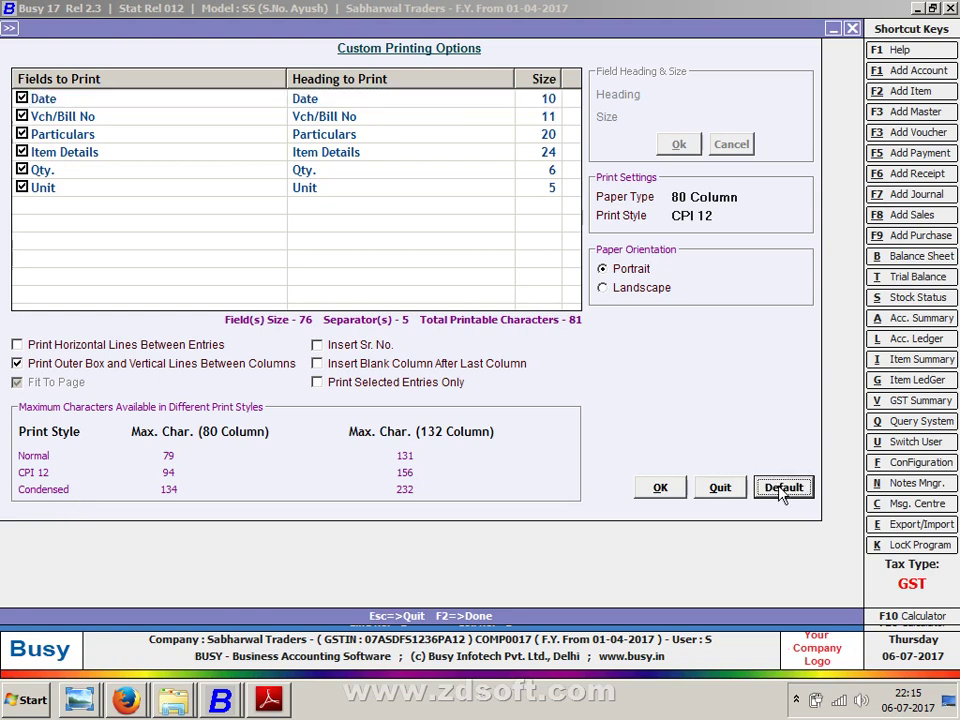
left_click(720, 488)
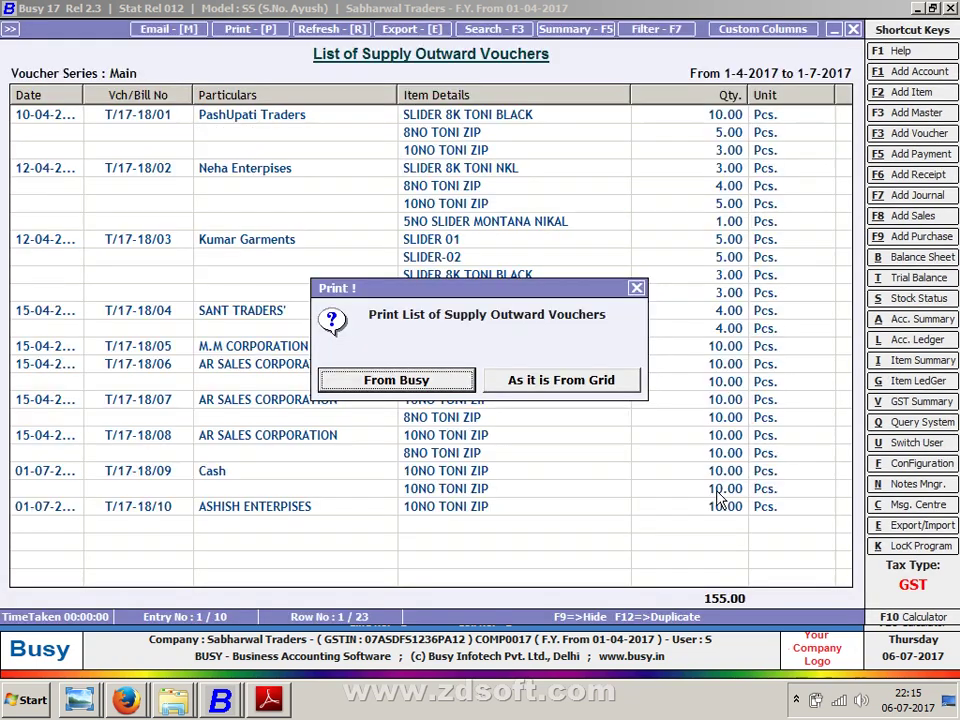
Close the voucher list without printing and delete the "Advance Coursed" line from the sales invoice header.
key("Escape")
key("Escape")
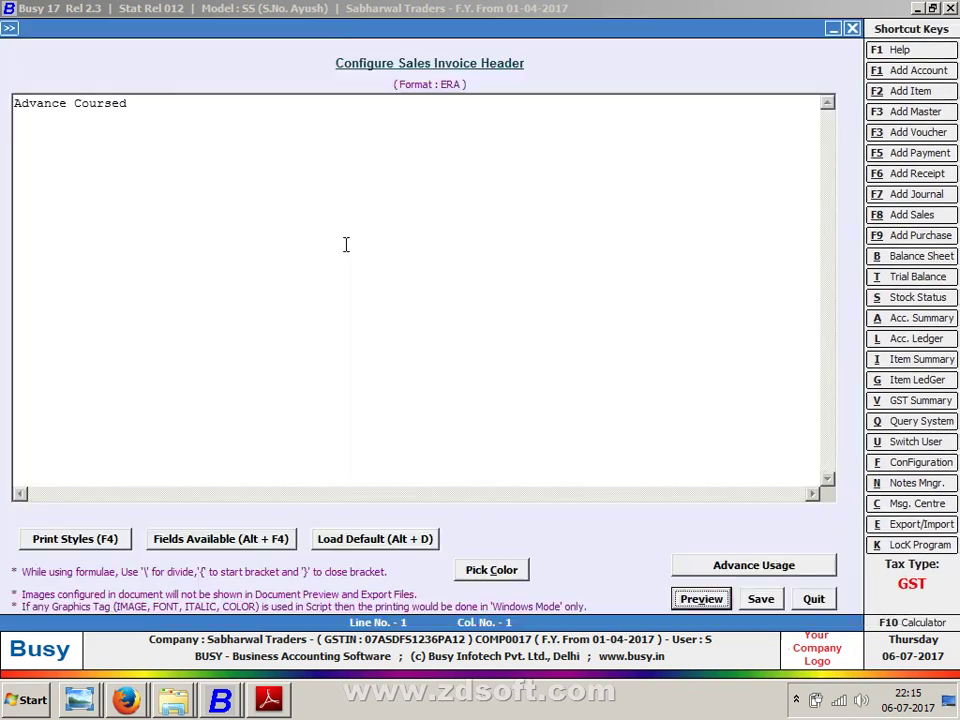
left_click_drag(146, 112, 4, 127)
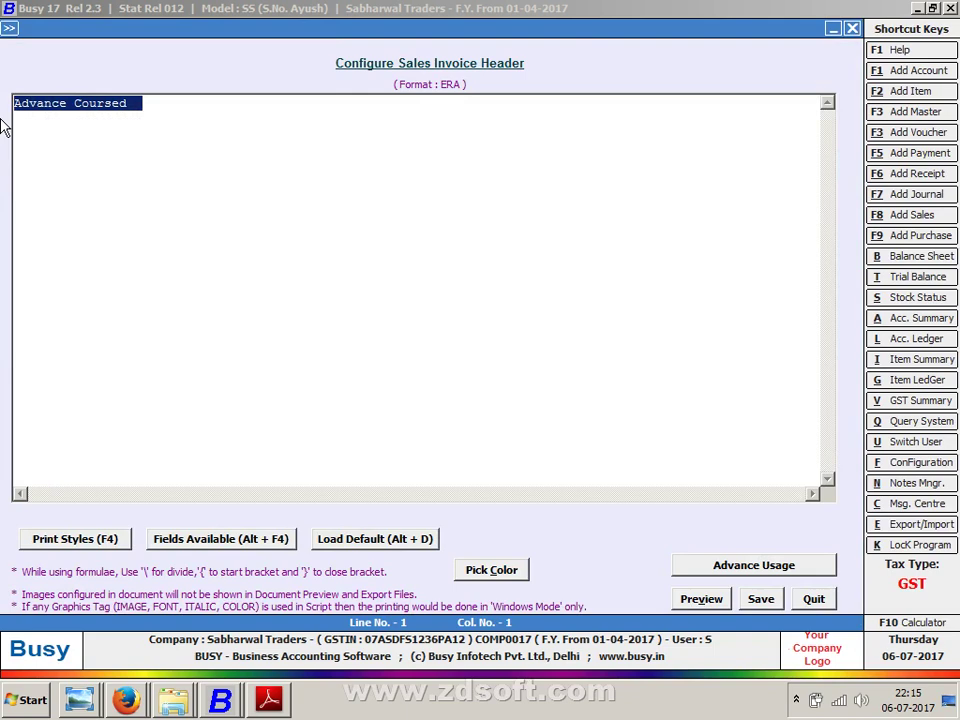
key("Delete")
Switch to File.pdf in Adobe Reader and examine the sample invoice's logo and COMMON INVOICE title.
key("alt+Tab")
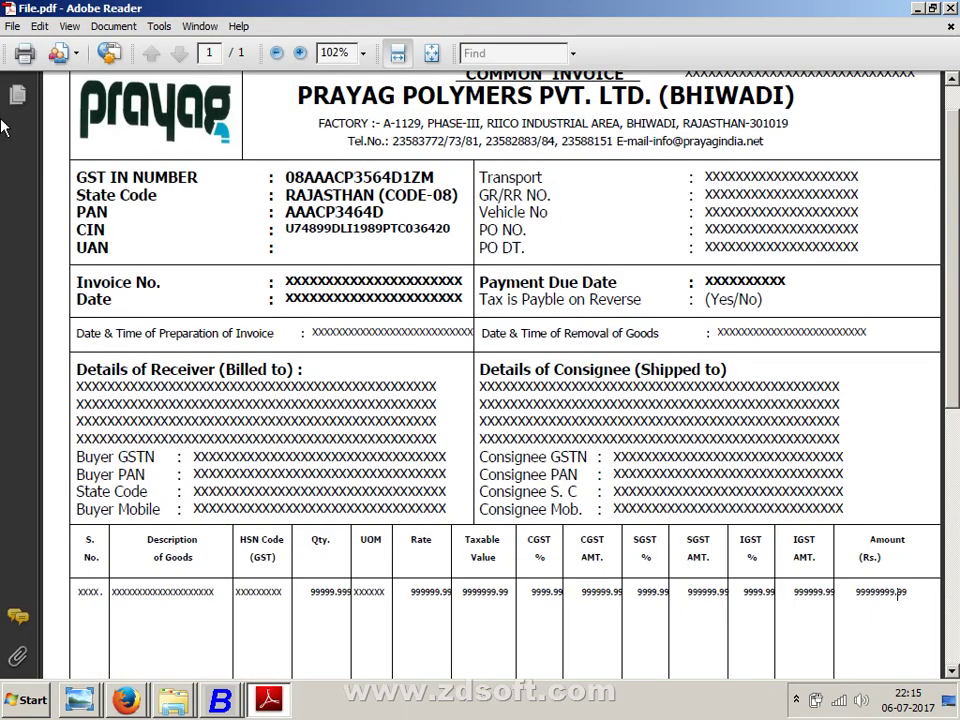
scroll(232, 255, "up", 1)
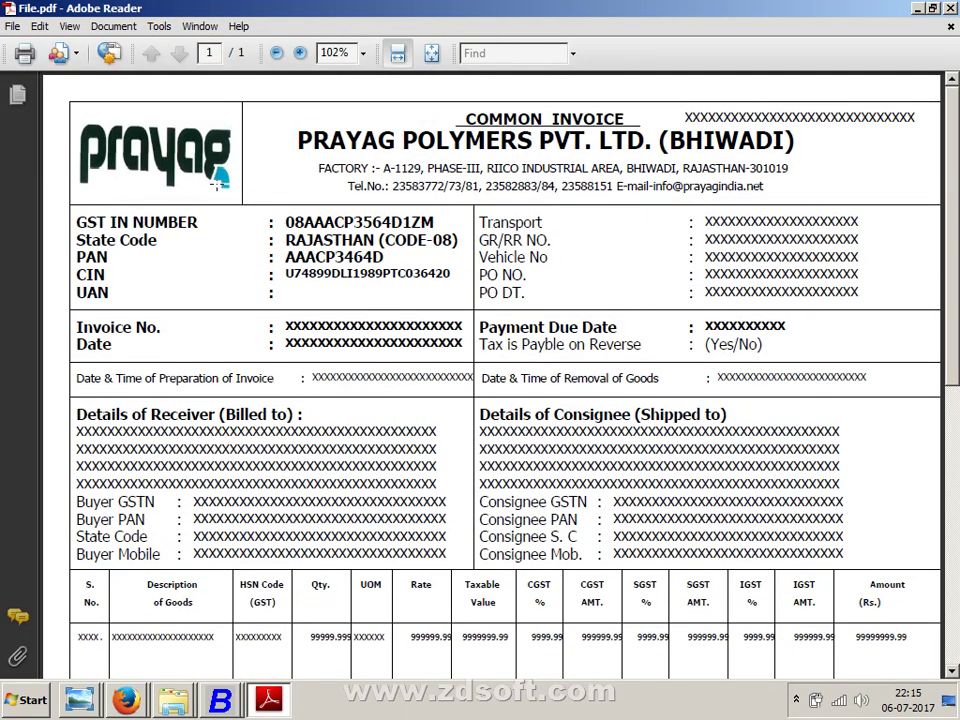
left_click(214, 183)
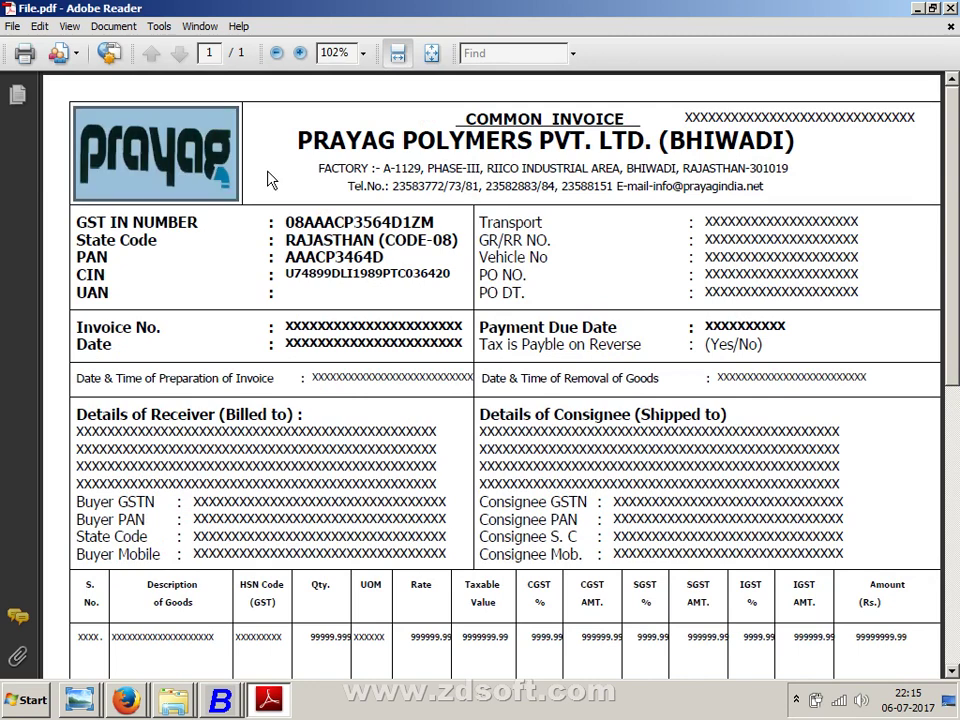
left_click(330, 146)
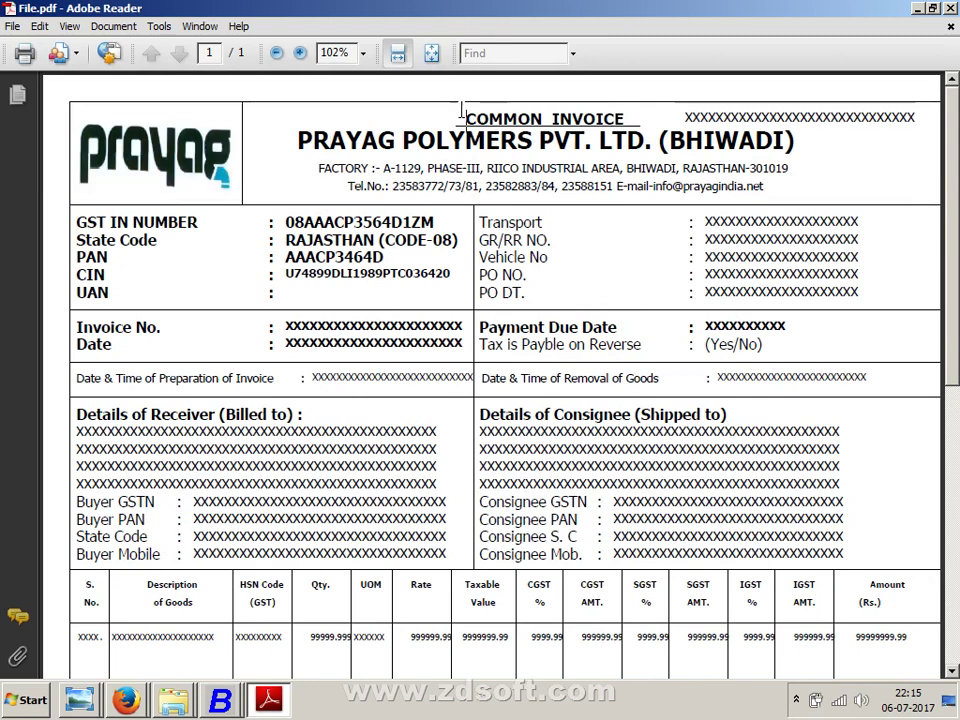
left_click_drag(466, 118, 628, 119)
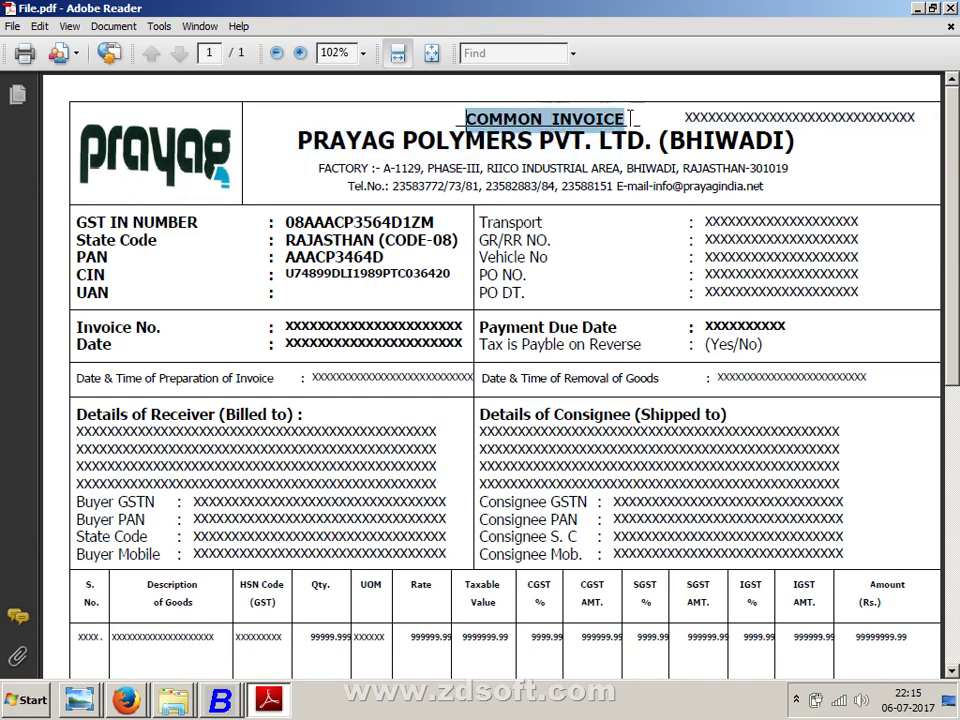
Return to Busy 17 and insert the print style tags CPI12_ON and CPI12_OFF in the header's first line.
key("alt+Tab")
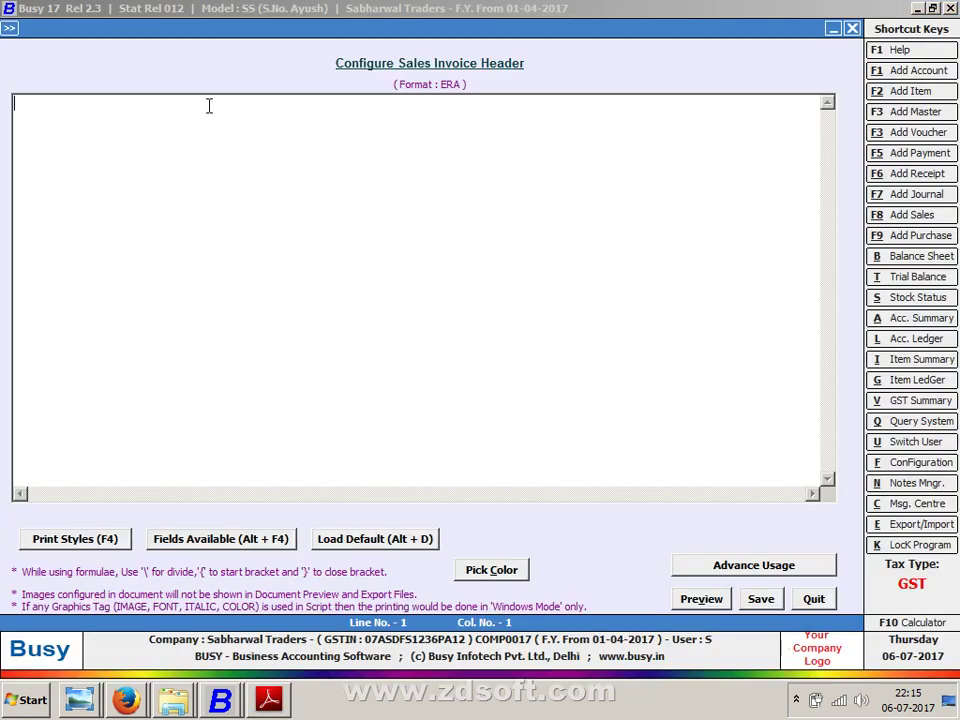
key("alt+F4")
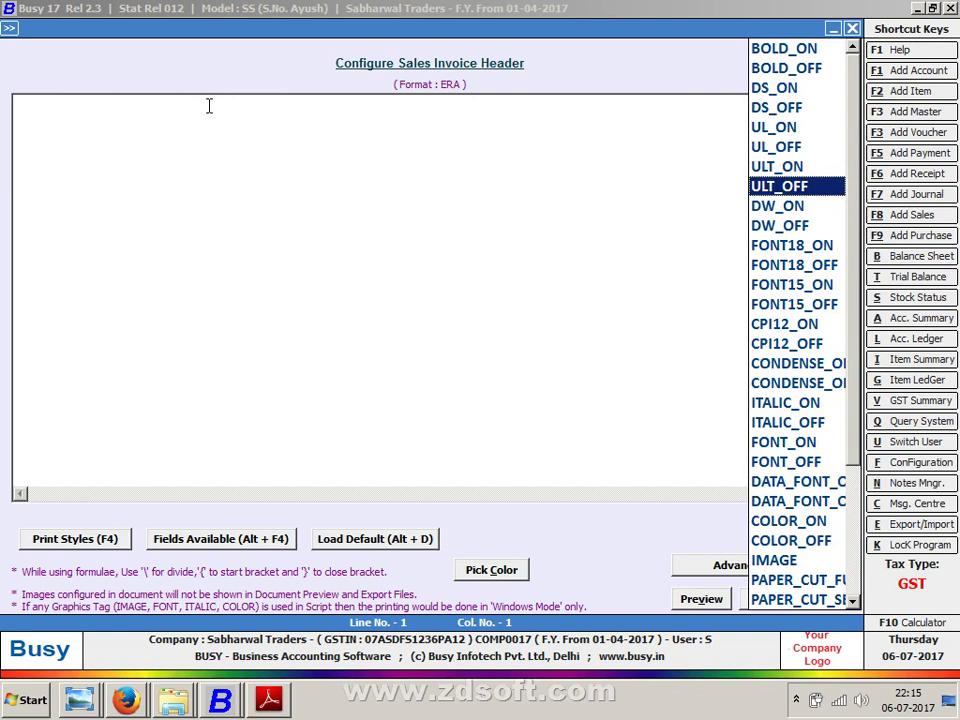
key("Down")
key("Down")
key("Down")
key("Down")
key("Down")
key("Down")
key("Down")
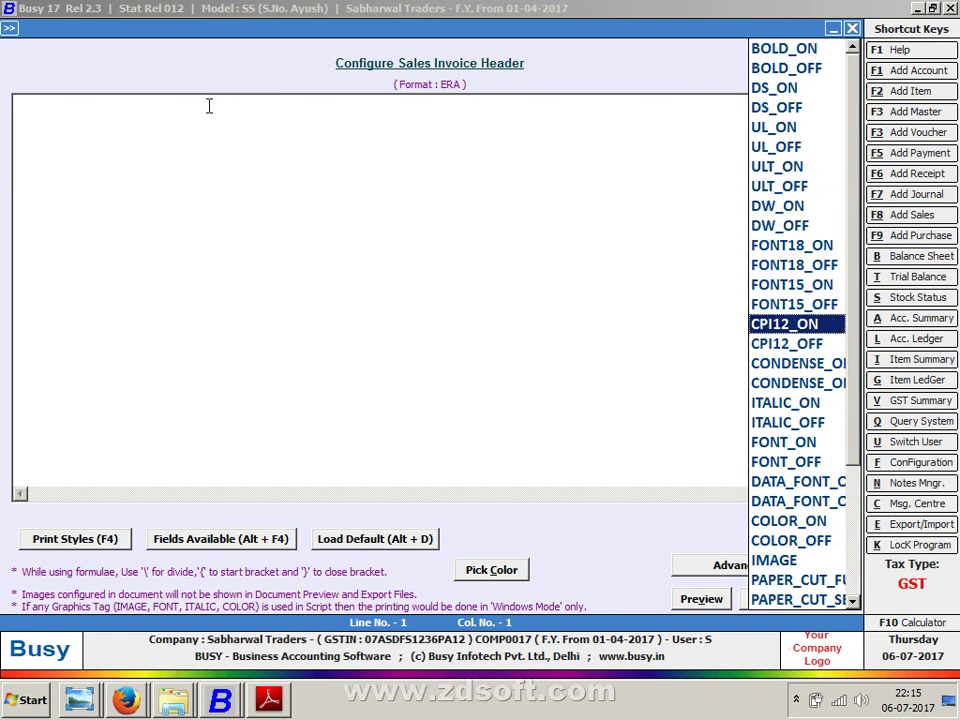
key("Return")
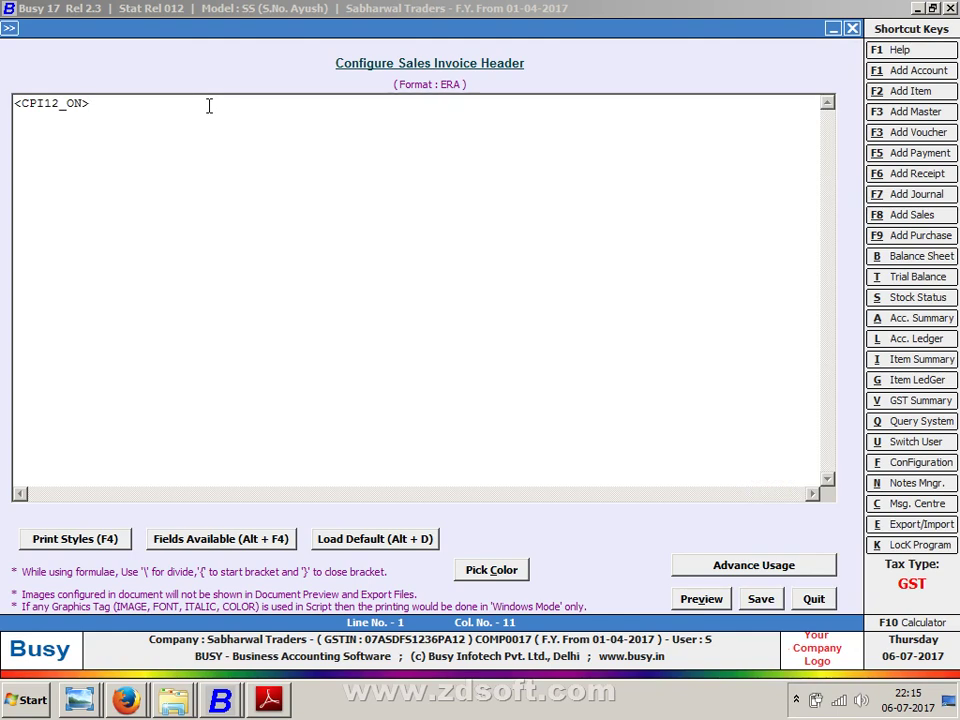
type("<")
key("Down")
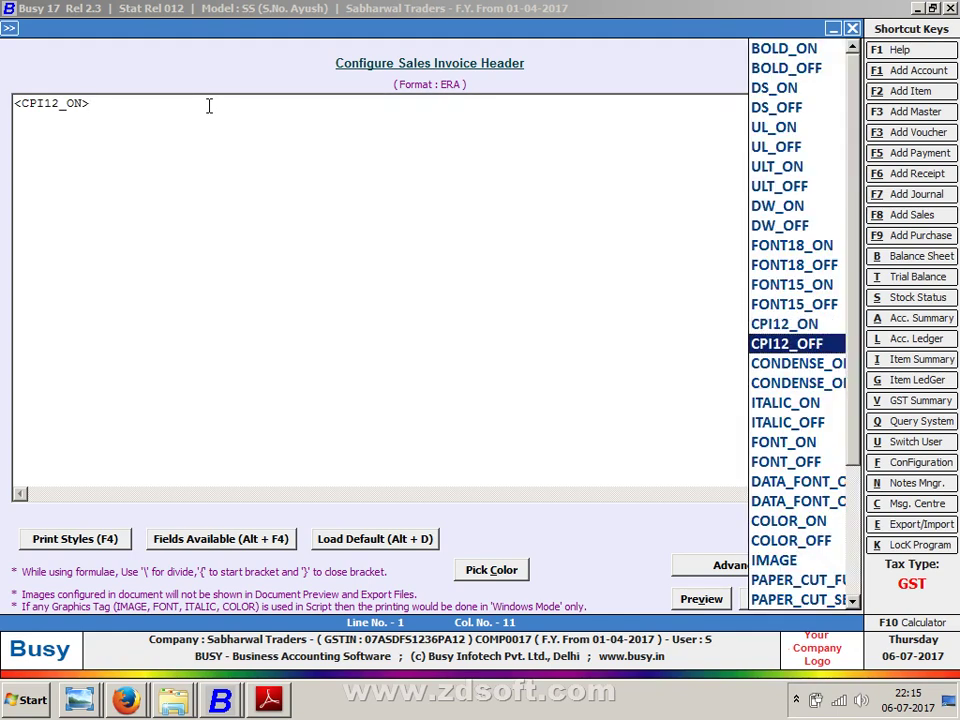
key("Return")
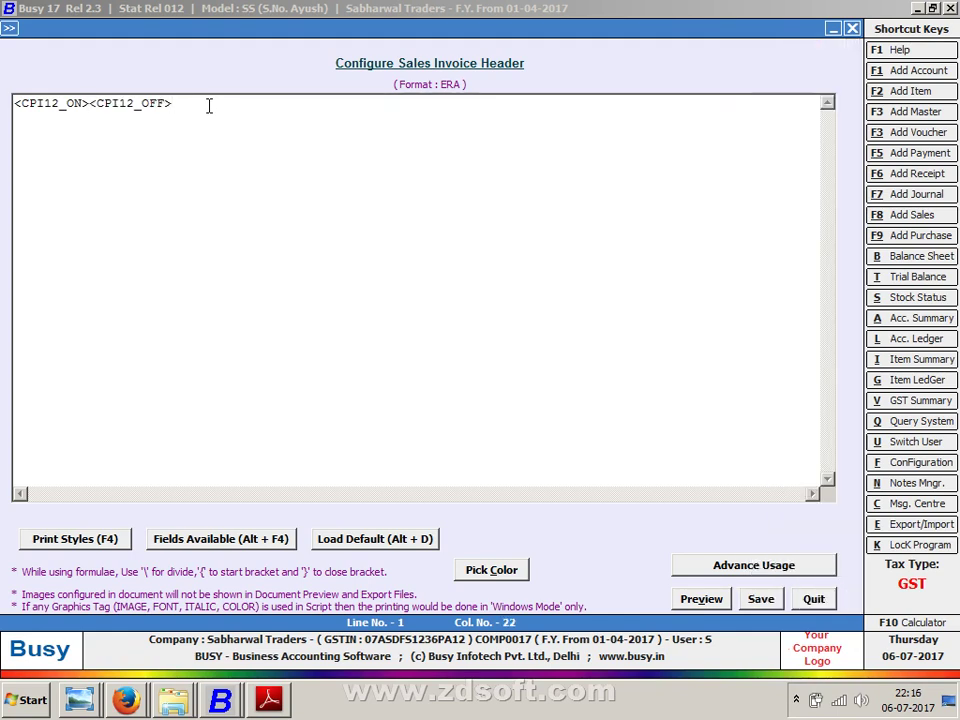
Enter the plain text COMMON INVOICE between the CPI12 tags, following the sample PDF's title, and preview the header.
key("Left")
key("Left")
key("Left")
key("Left")
key("Left")
key("Left")
key("Left")
key("Left")
key("Left")
key("Left")
key("Left")
key("alt+Tab")
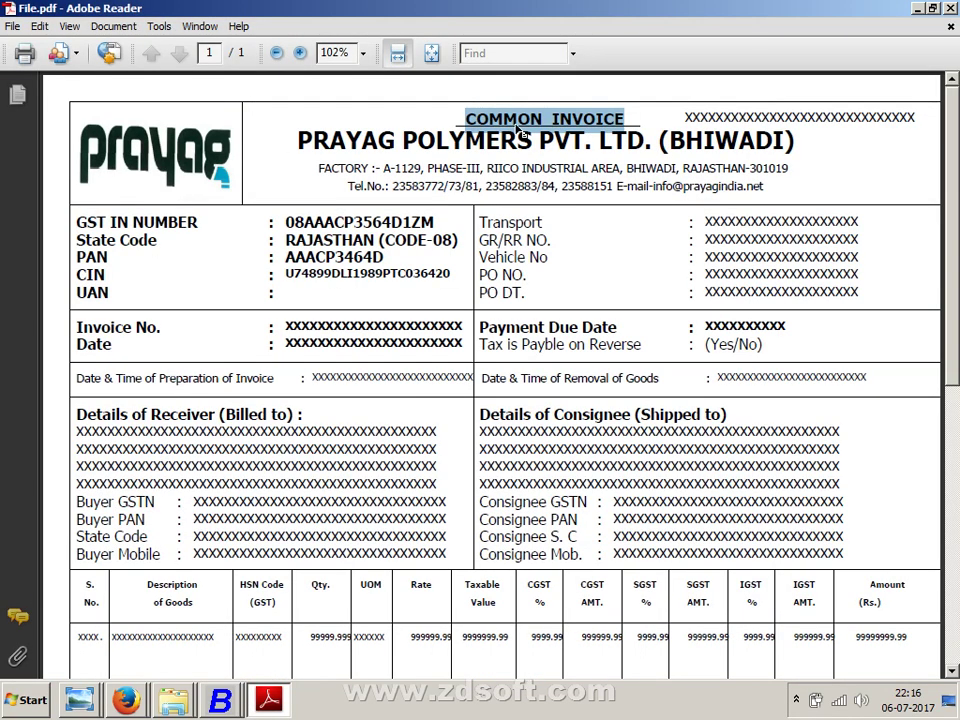
key("alt+Tab")
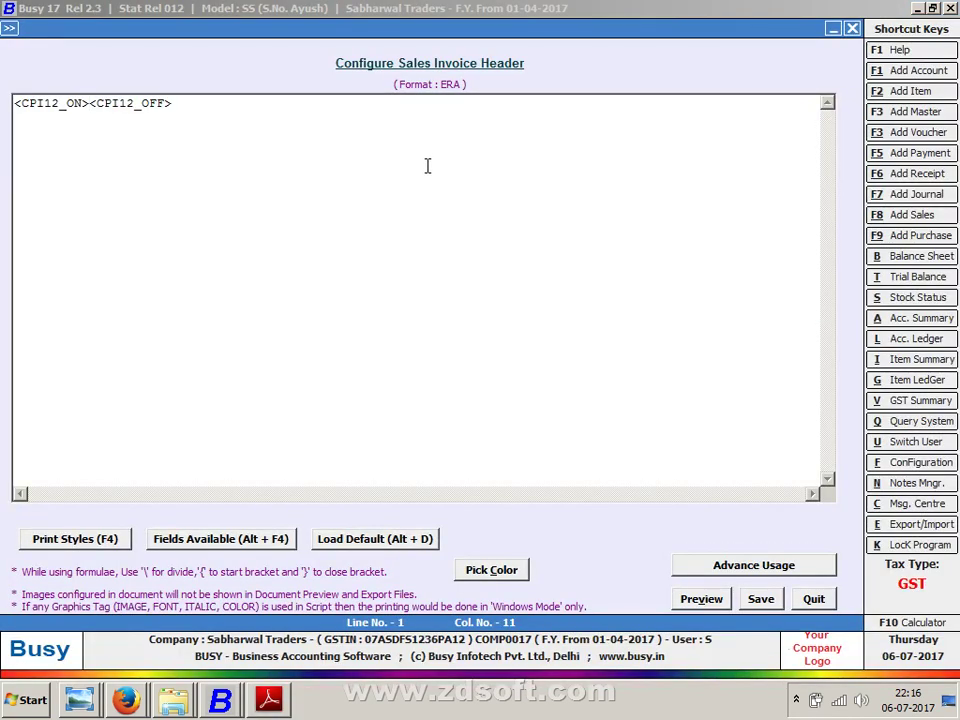
type("comm")
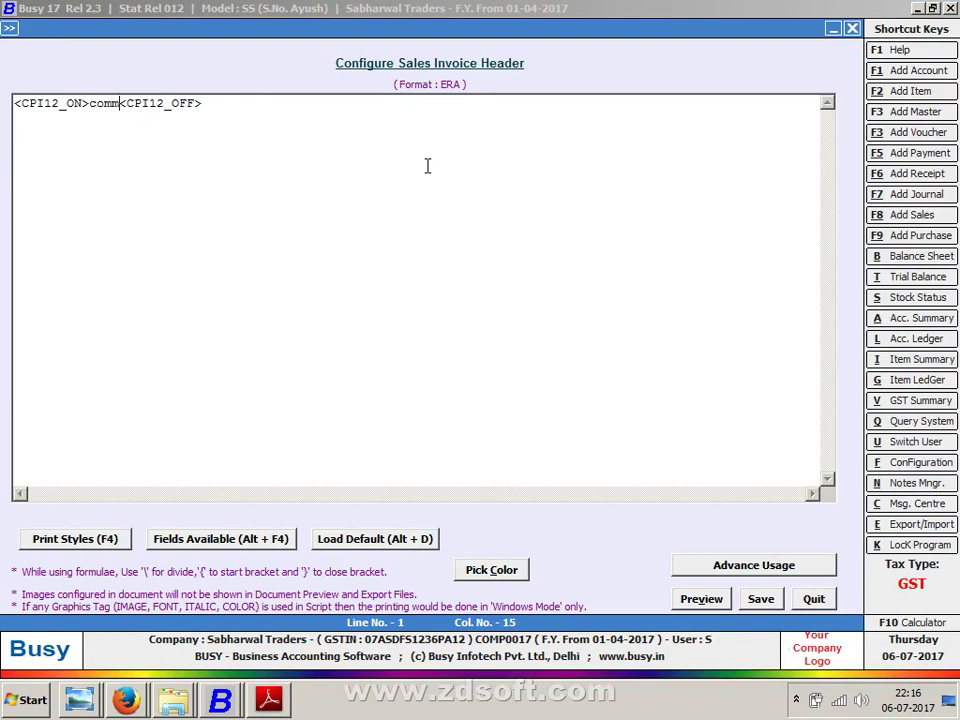
key("BackSpace")
key("BackSpace")
key("BackSpace")
key("BackSpace")
type("CO")
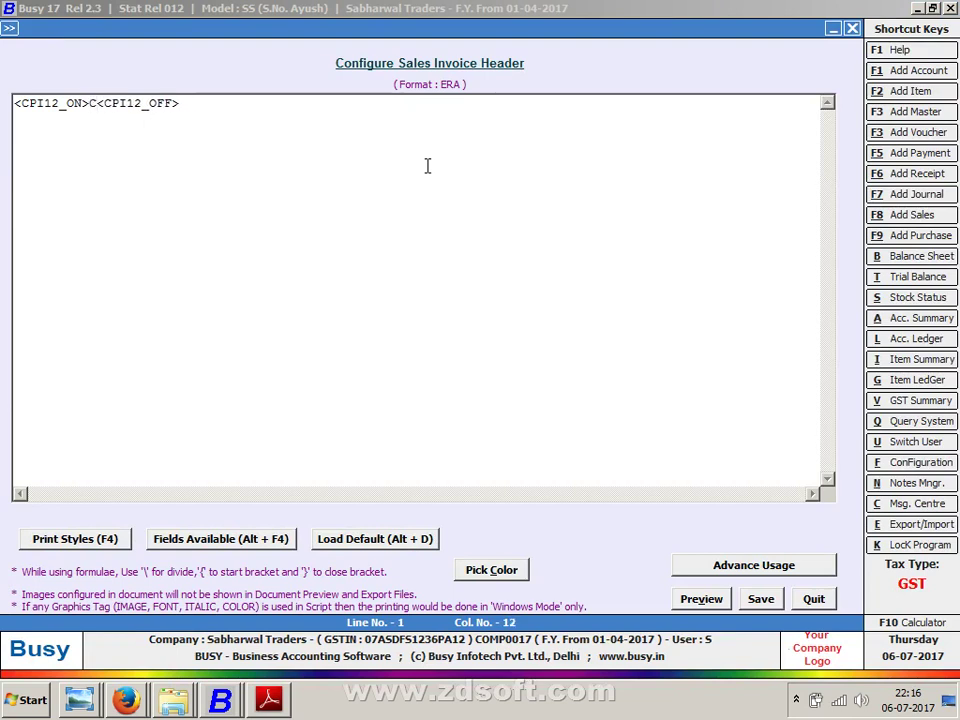
type("MMON IN")
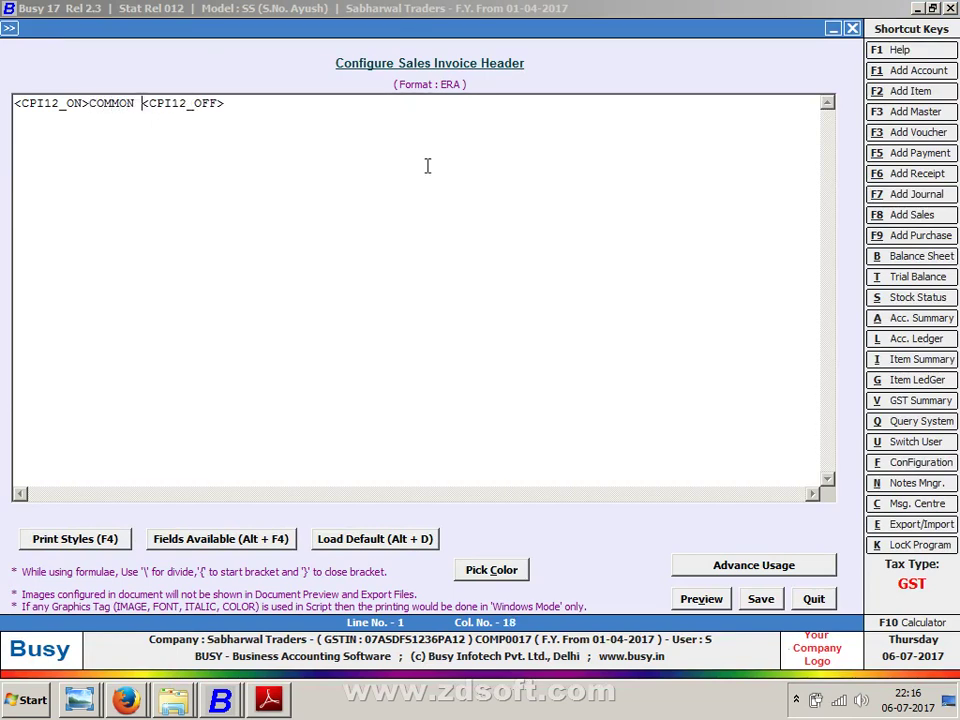
type("VO")
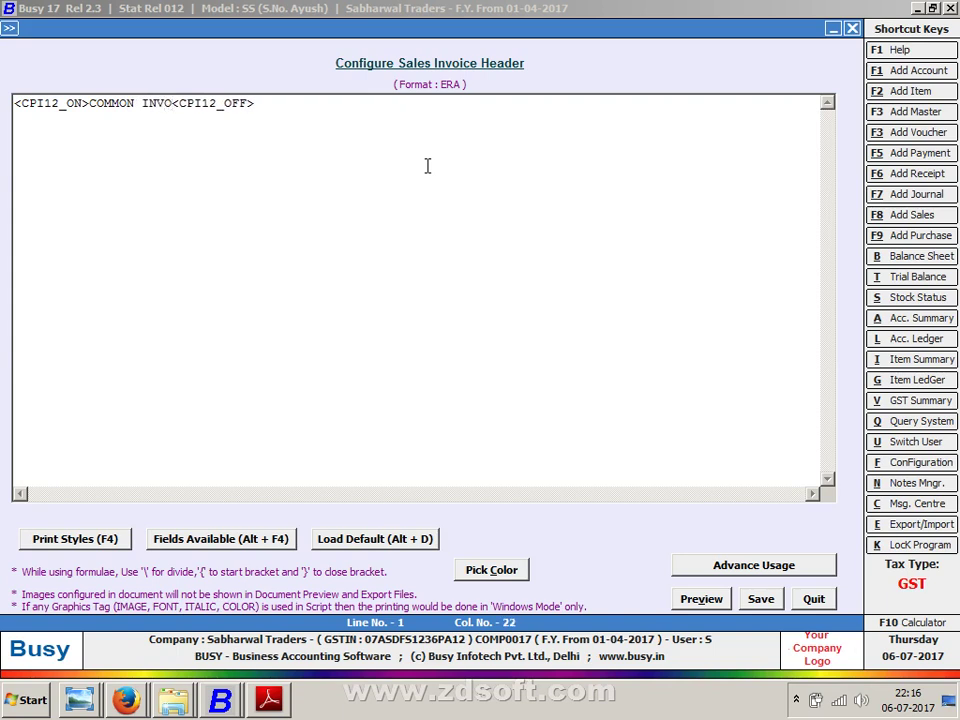
type("ICE")
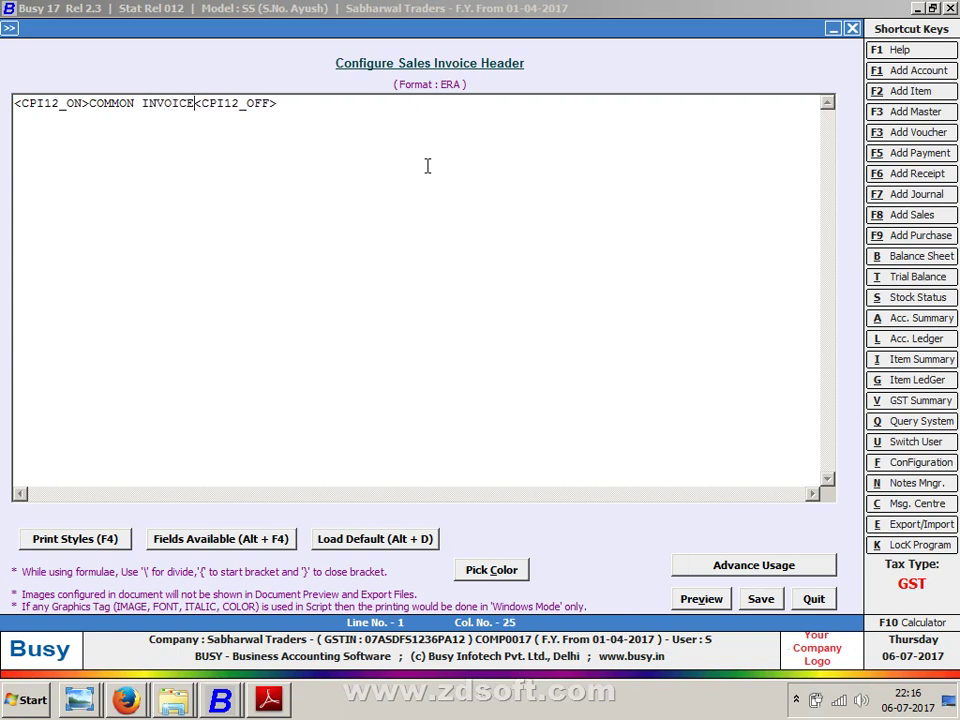
key("alt+v")
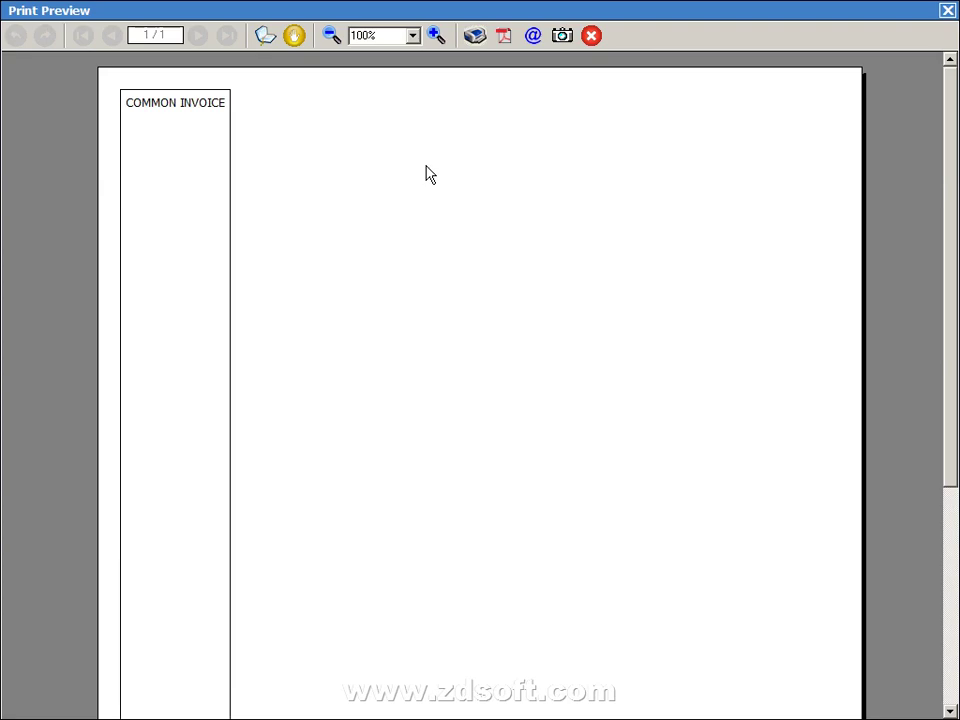
key("Escape")
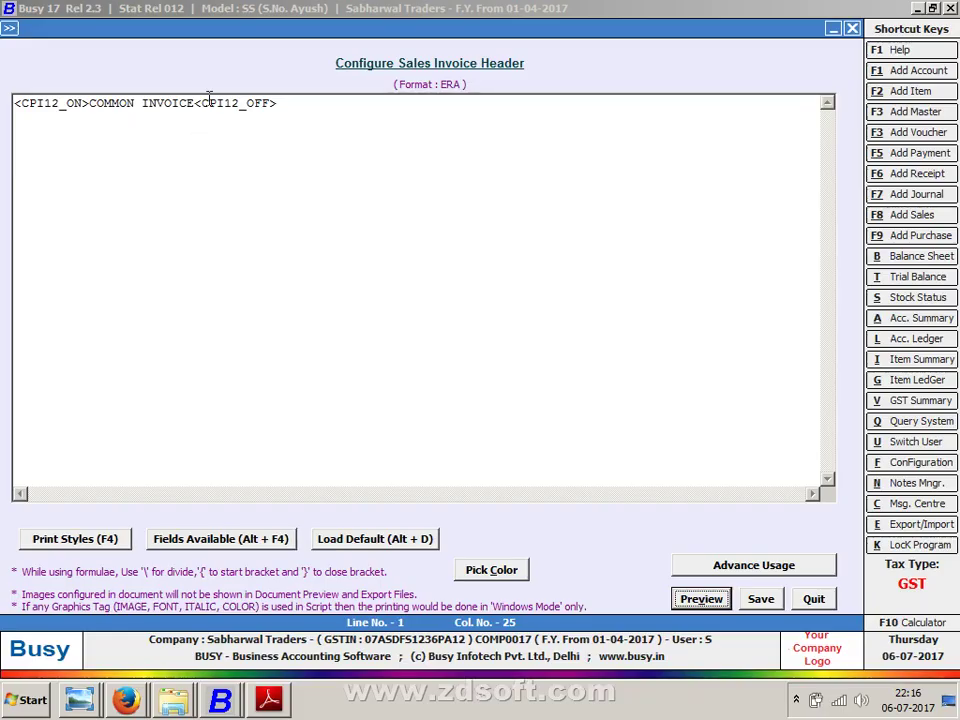
Delete the plain COMMON INVOICE text from between the CPI12_ON and CPI12_OFF tags.
left_click(201, 103)
key("BackSpace")
key("BackSpace")
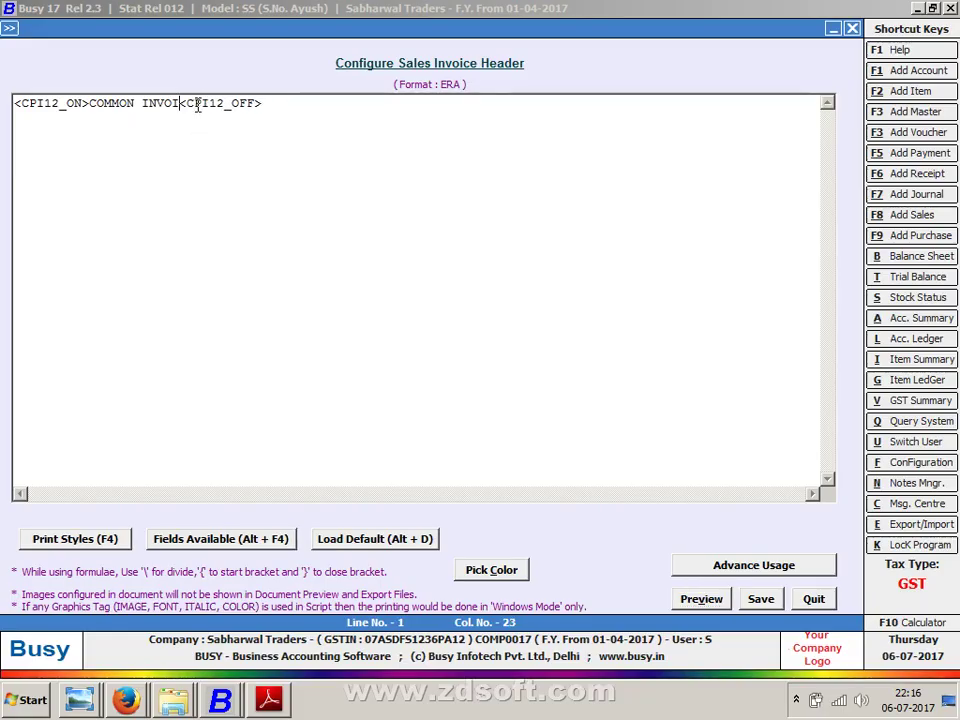
key("BackSpace")
key("BackSpace")
key("BackSpace")
key("BackSpace")
key("BackSpace")
key("BackSpace")
key("BackSpace")
key("BackSpace")
key("BackSpace")
key("BackSpace")
key("BackSpace")
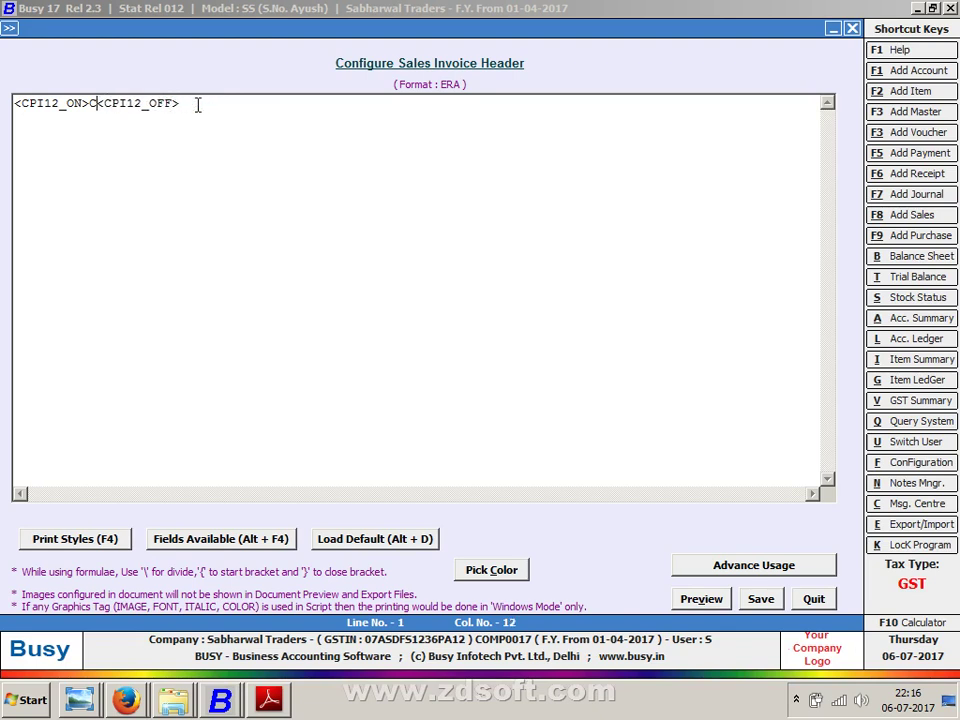
key("BackSpace")
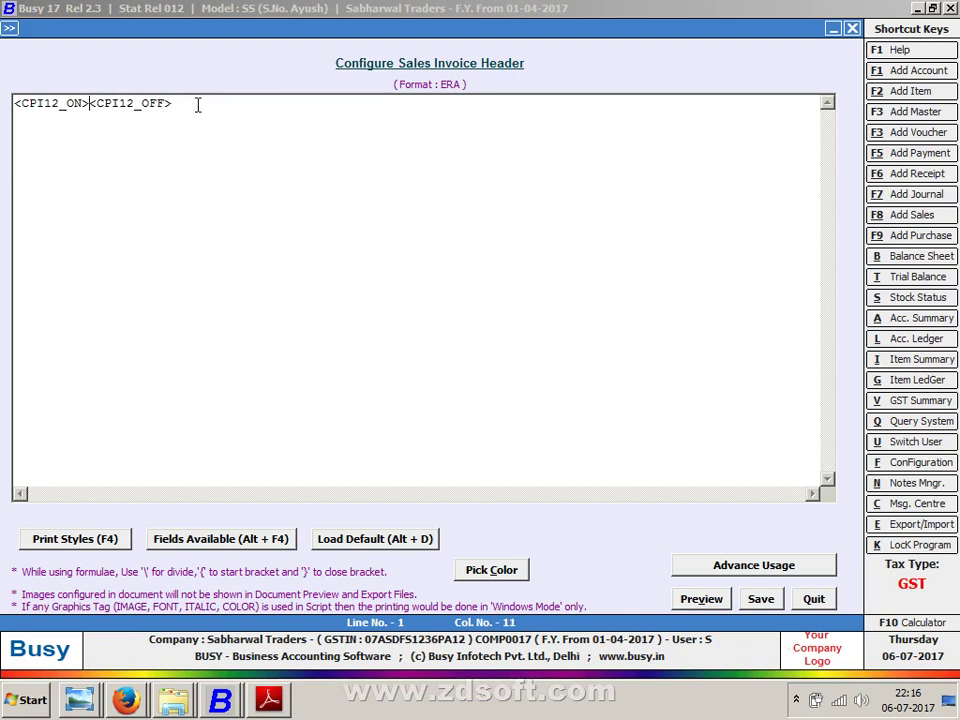
Insert the STATIC_TEXT field between the CPI12_ON and CPI12_OFF tags.
left_click(197, 541)
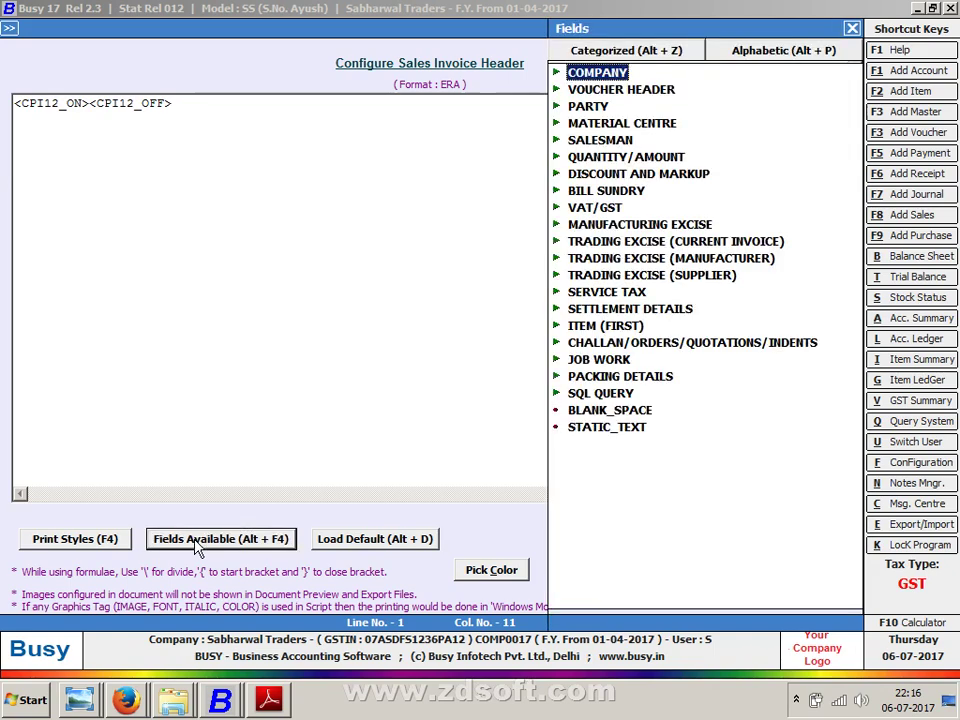
left_click(577, 430)
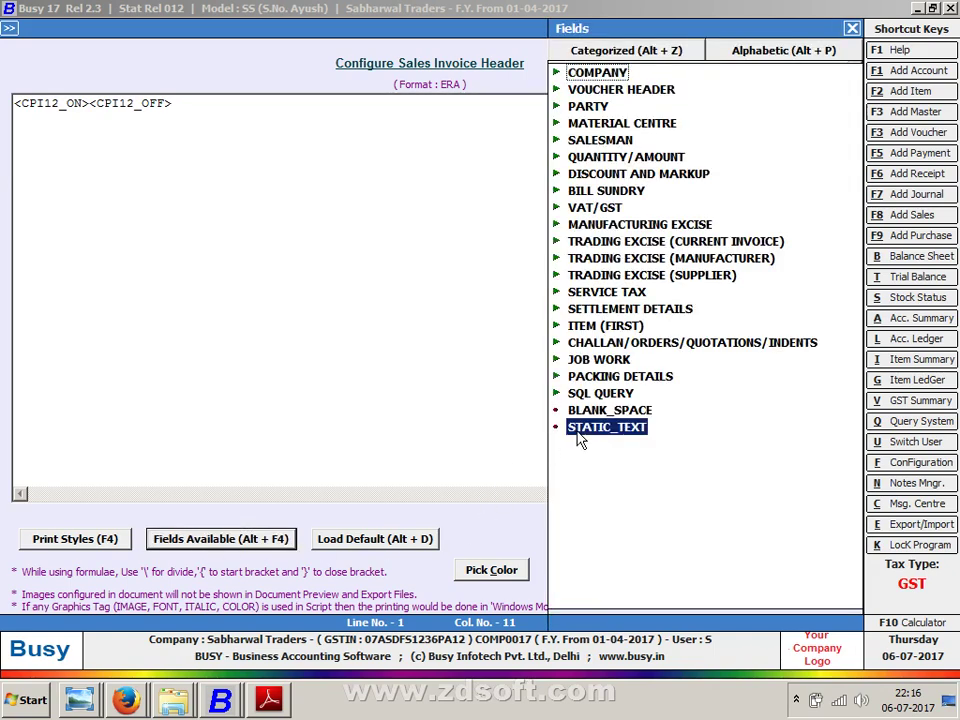
double_click(579, 430)
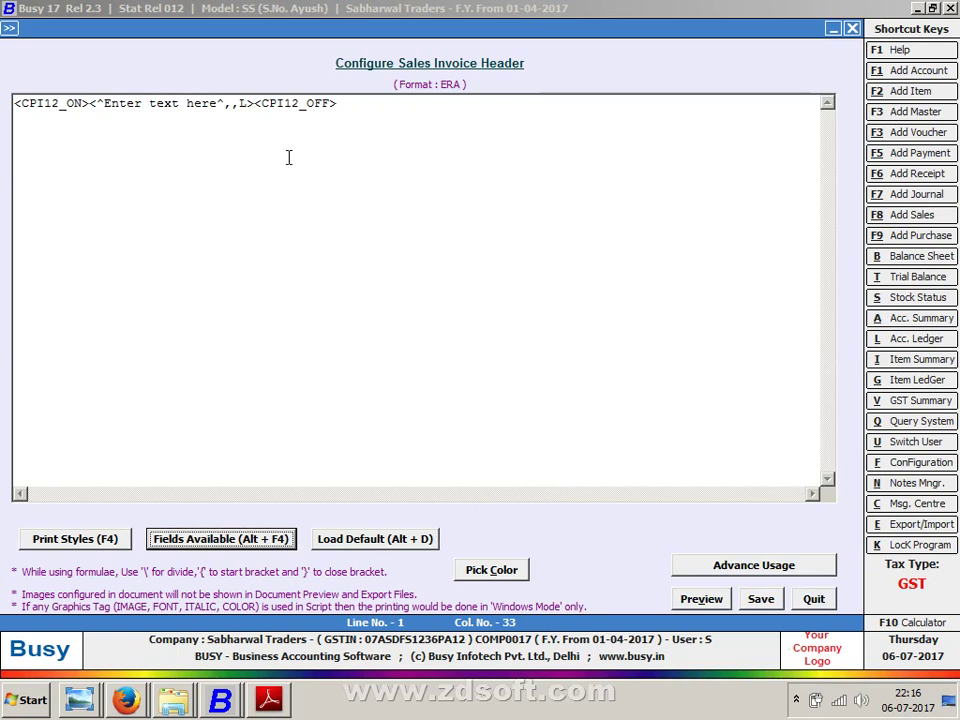
Replace the static text field's placeholder with "Common Invoice".
left_click(214, 105)
left_click(217, 106)
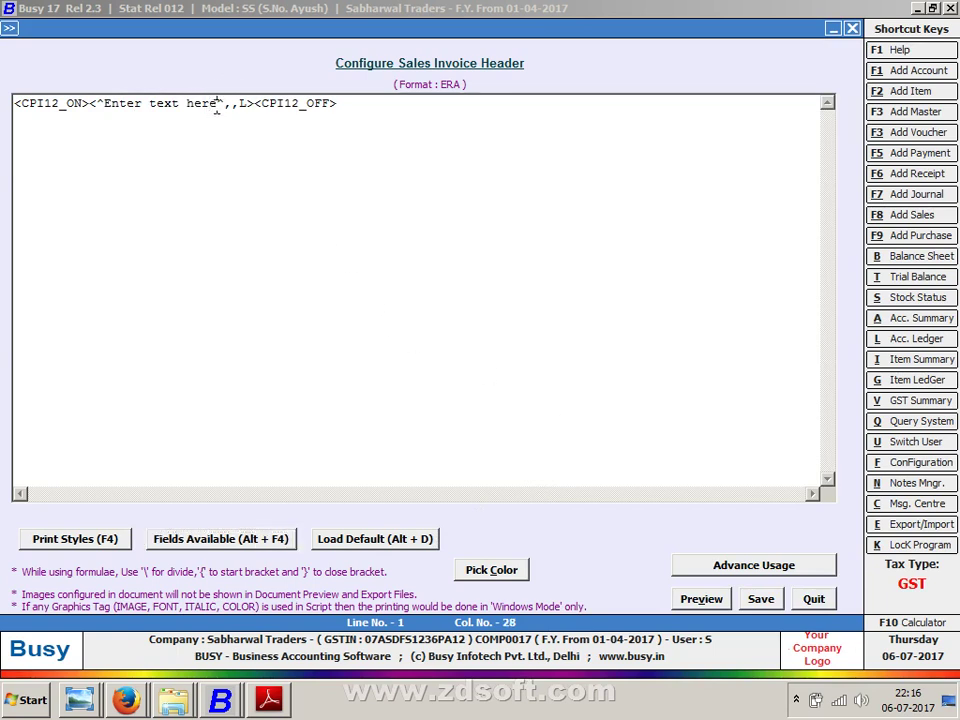
key("BackSpace")
key("BackSpace")
key("BackSpace")
key("BackSpace")
key("BackSpace")
key("BackSpace")
key("BackSpace")
key("BackSpace")
key("BackSpace")
key("BackSpace")
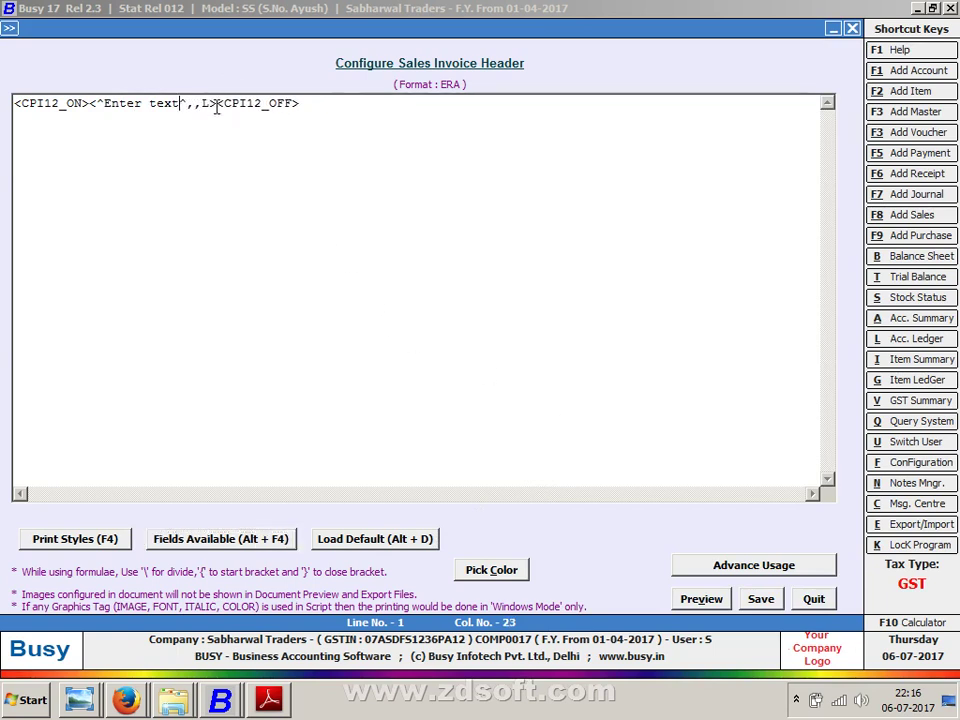
key("BackSpace")
key("BackSpace")
key("BackSpace")
key("BackSpace")
key("BackSpace")
type("C")
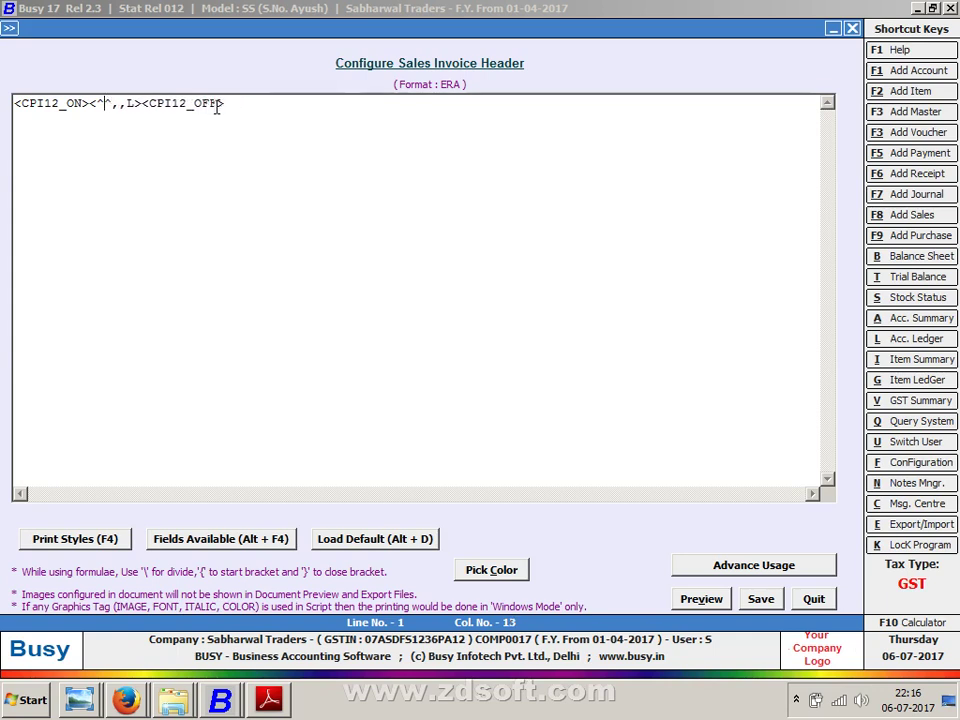
type("ommon")
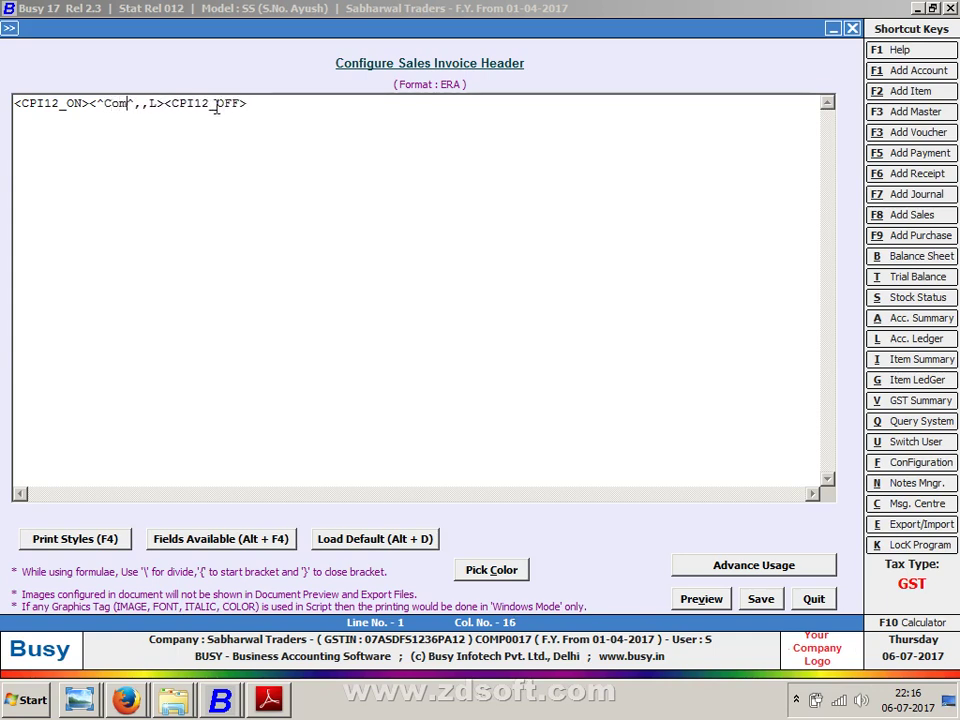
type(" Invo")
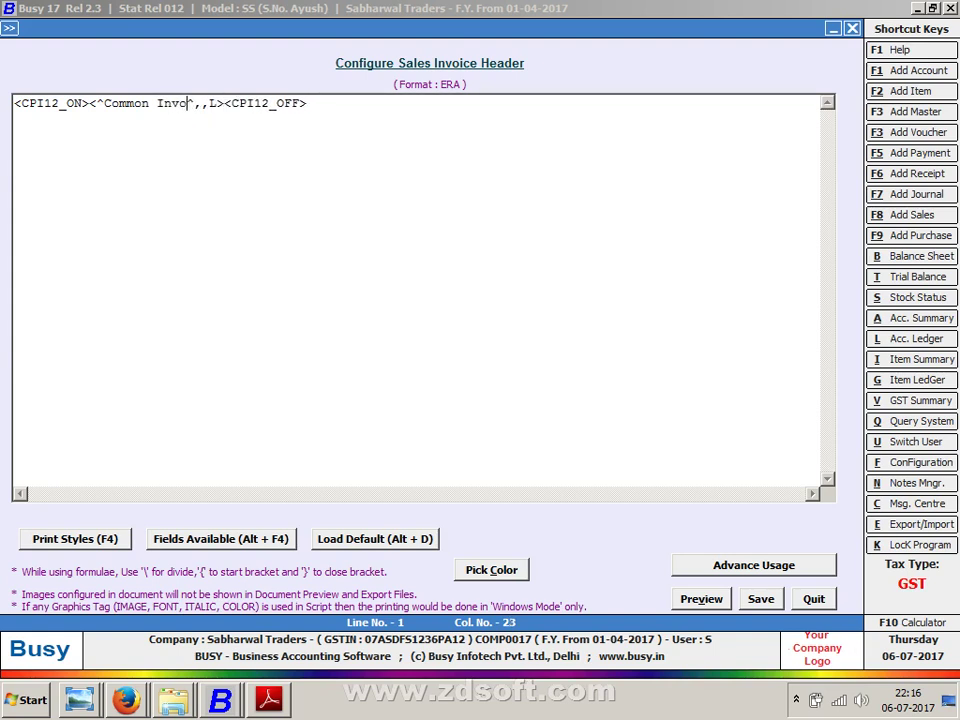
key("Right")
type("ice")
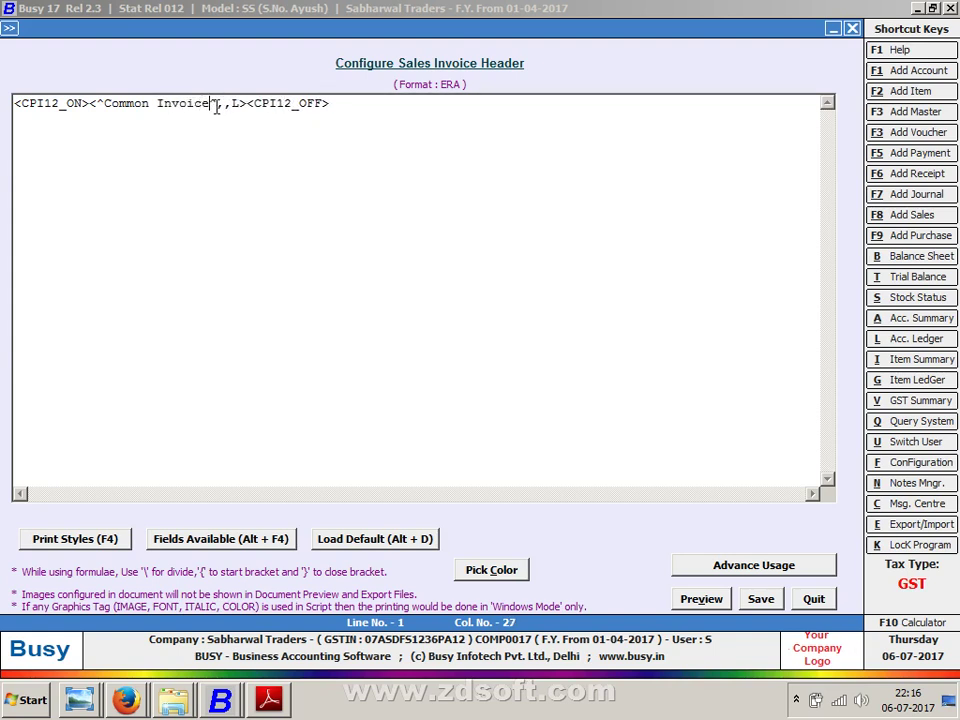
Set the length of the "Common Invoice" static text field to 50 characters.
key("Right")
key("Right")
type("50")
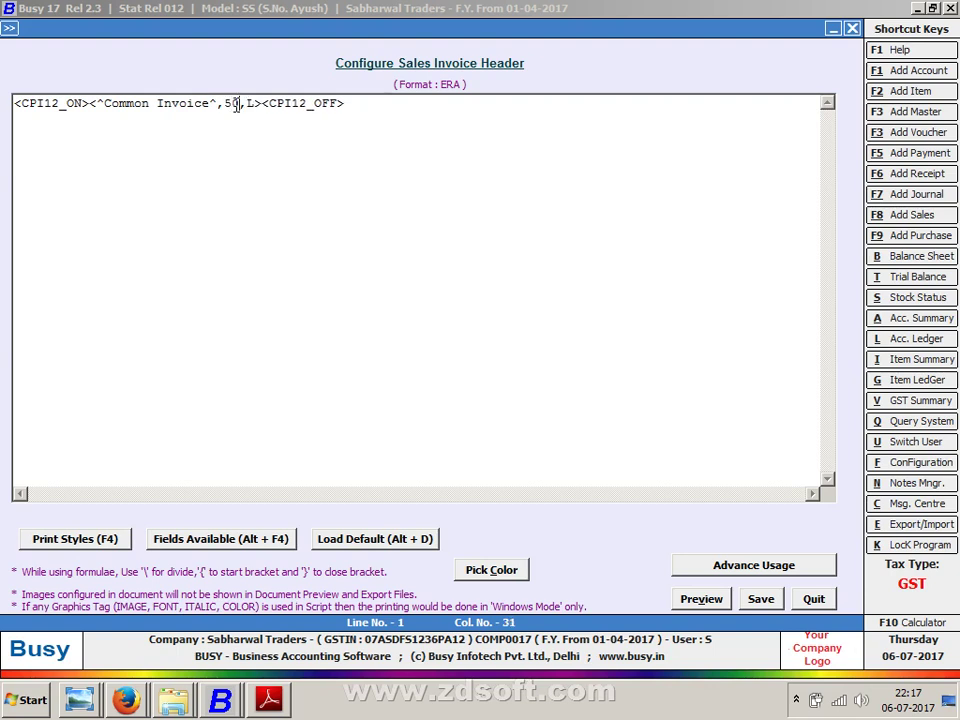
Check the "Common Invoice" static text and its 50-character width in the header's print preview.
left_click_drag(105, 101, 210, 101)
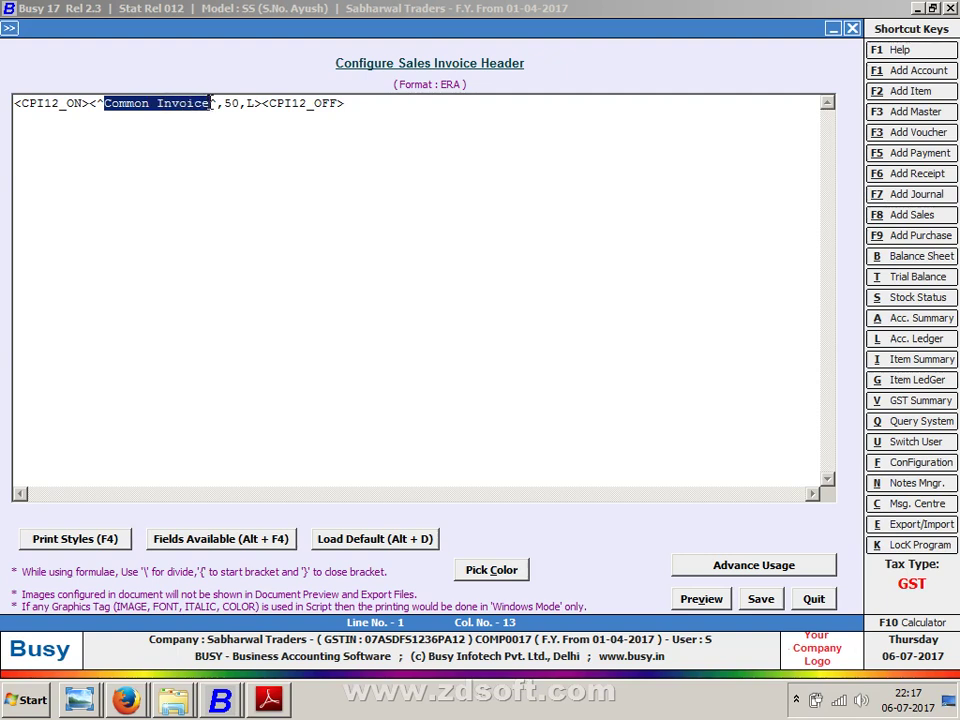
left_click(257, 104)
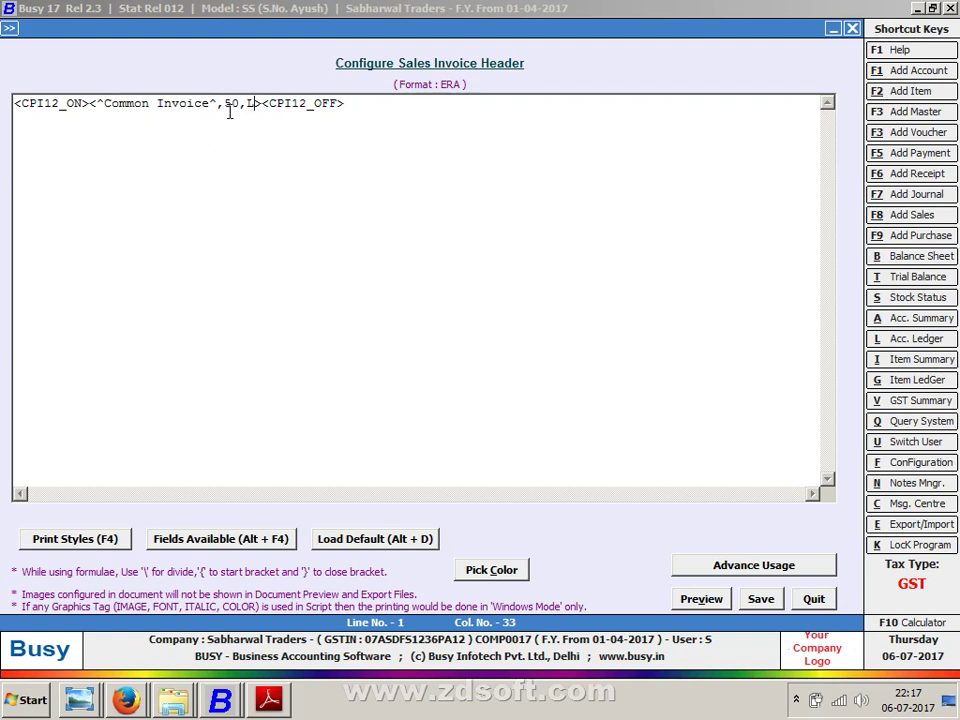
left_click(716, 599)
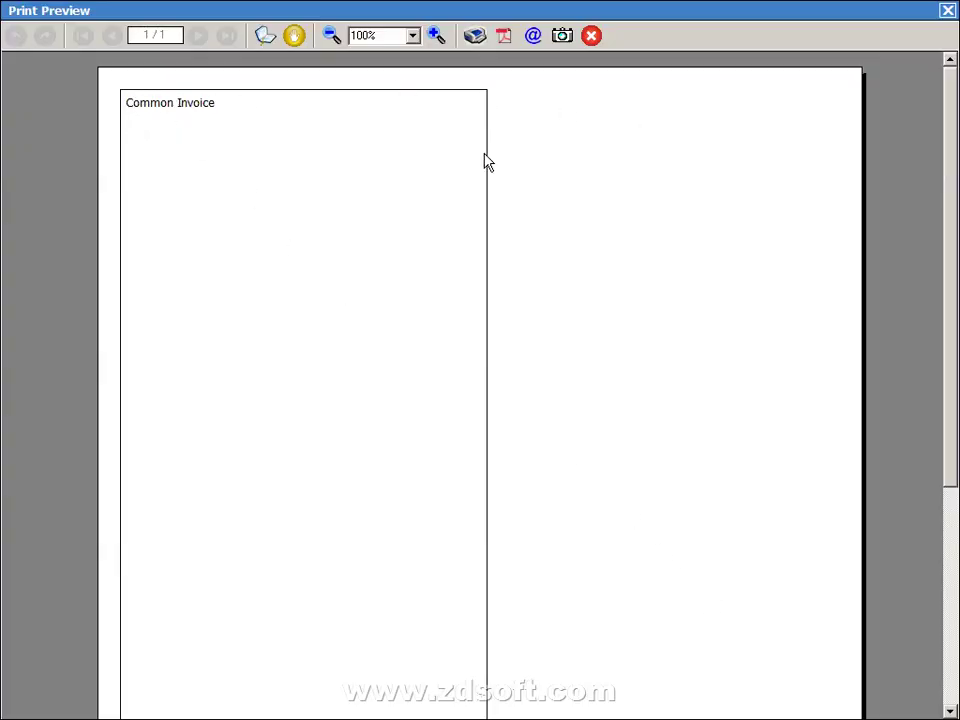
key("Escape")
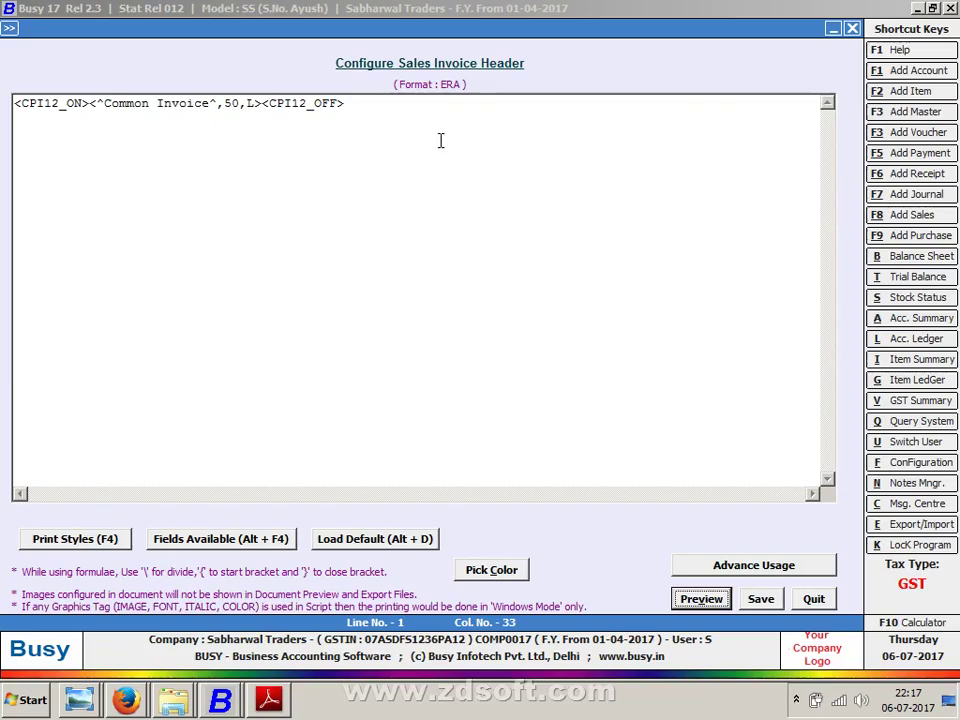
Set the length of the "Common Invoice" static text field to 90 characters and preview the header.
left_click(240, 105)
key("Left")
key("Left")
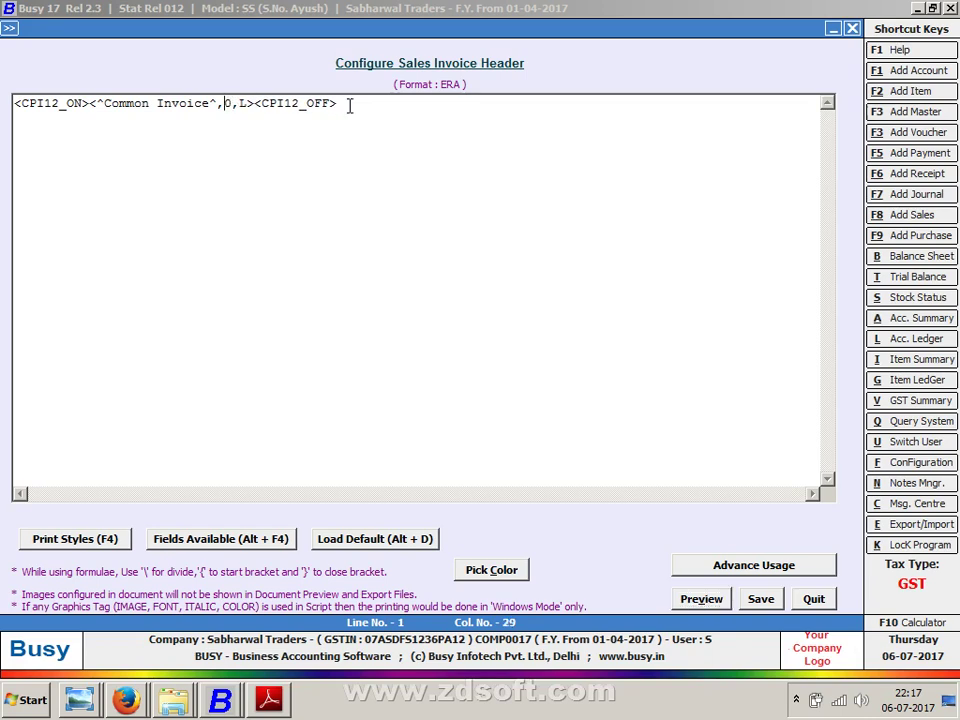
type("9")
key("alt+v")
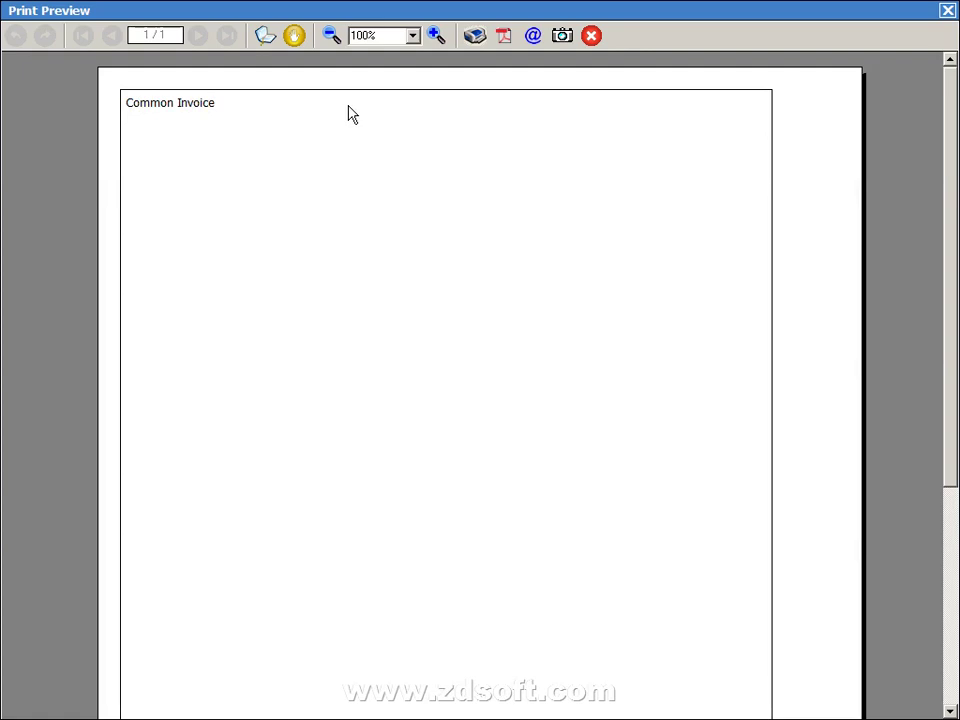
key("Escape")
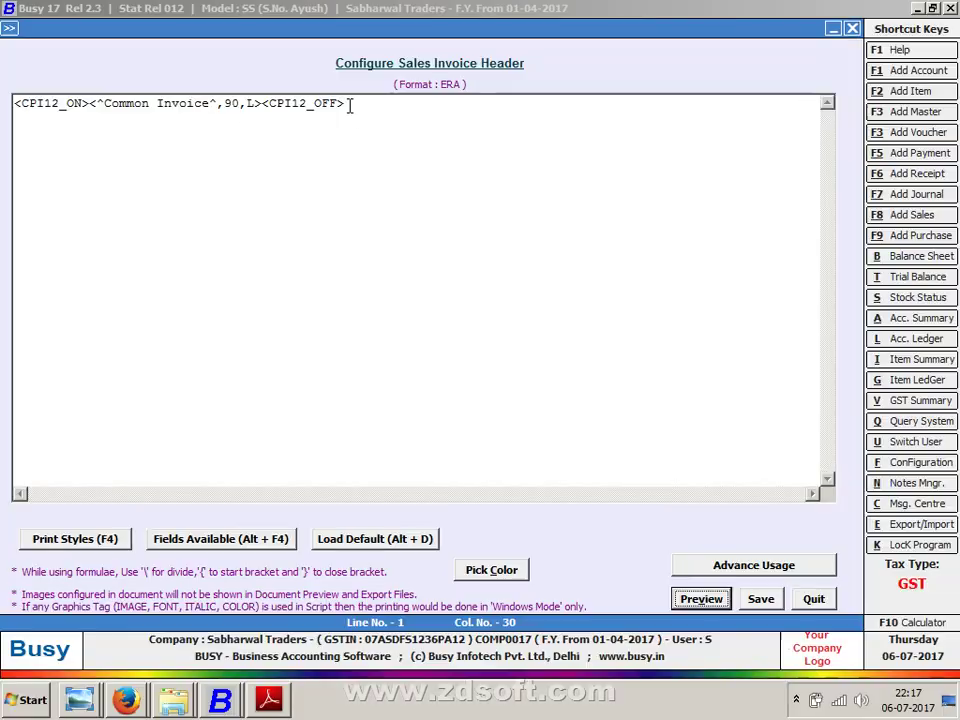
Set the alignment of the "Common Invoice" static text field to c (centred) and preview the header.
left_click(254, 104)
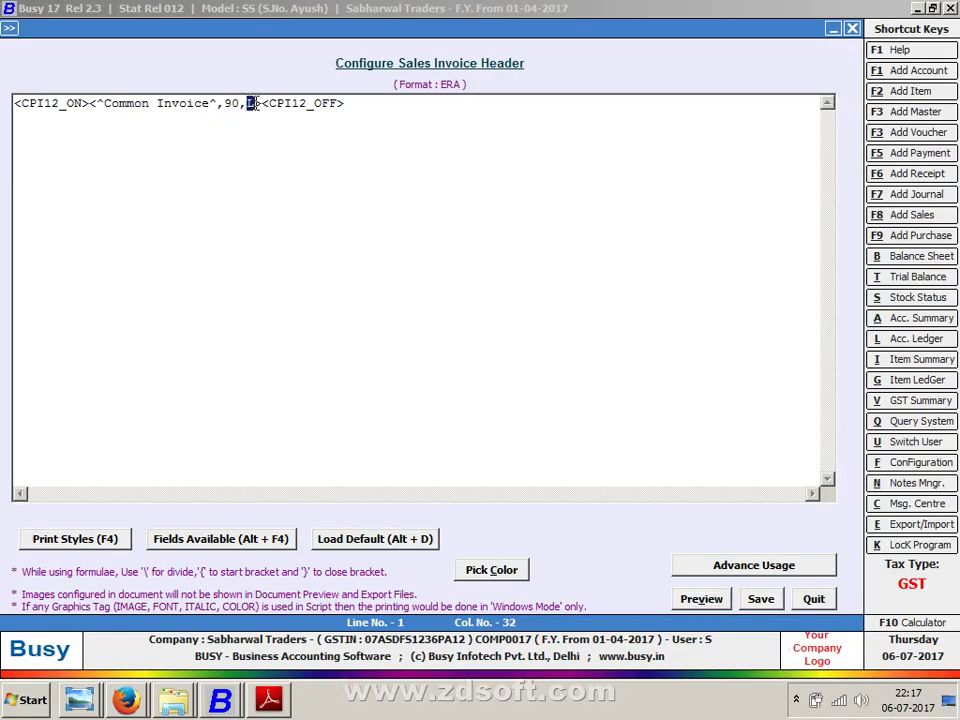
type("c")
key("alt+p")
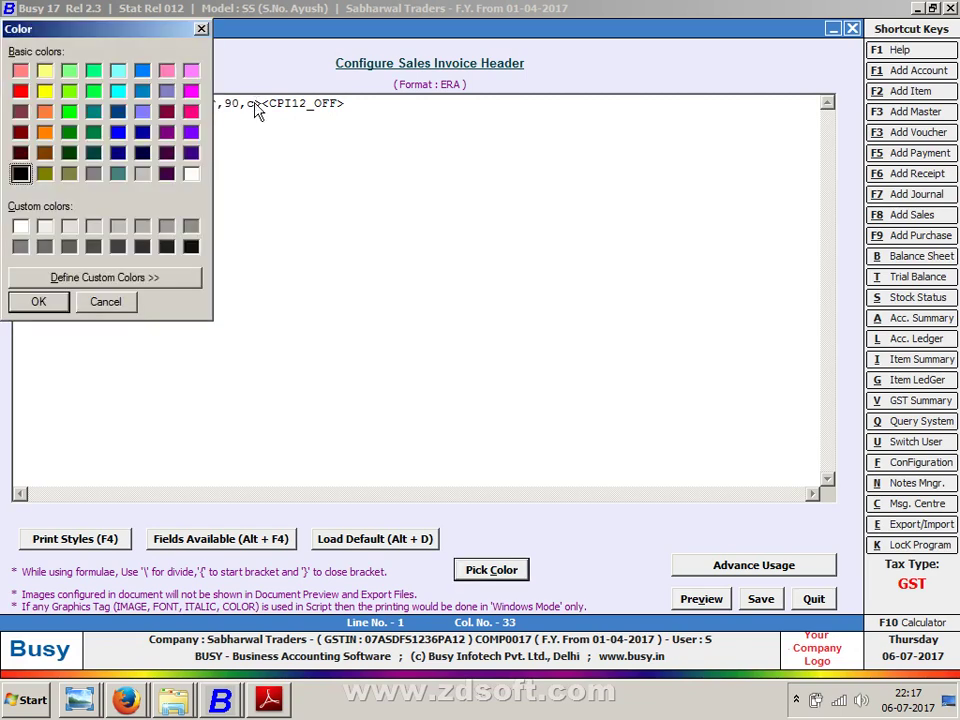
key("Return")
left_click(701, 598)
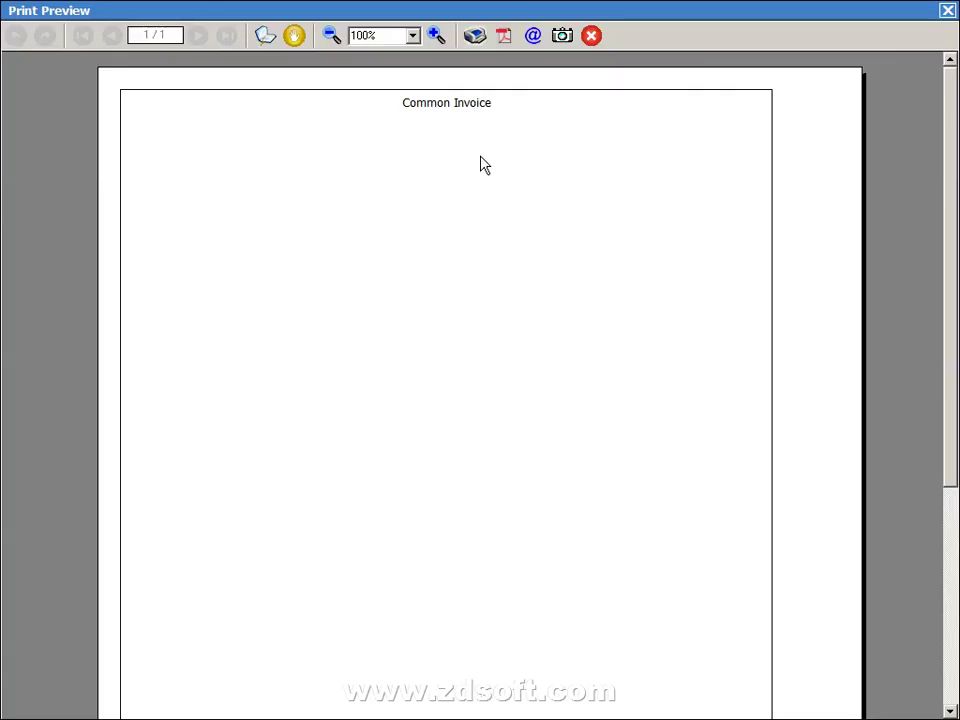
key("Escape")
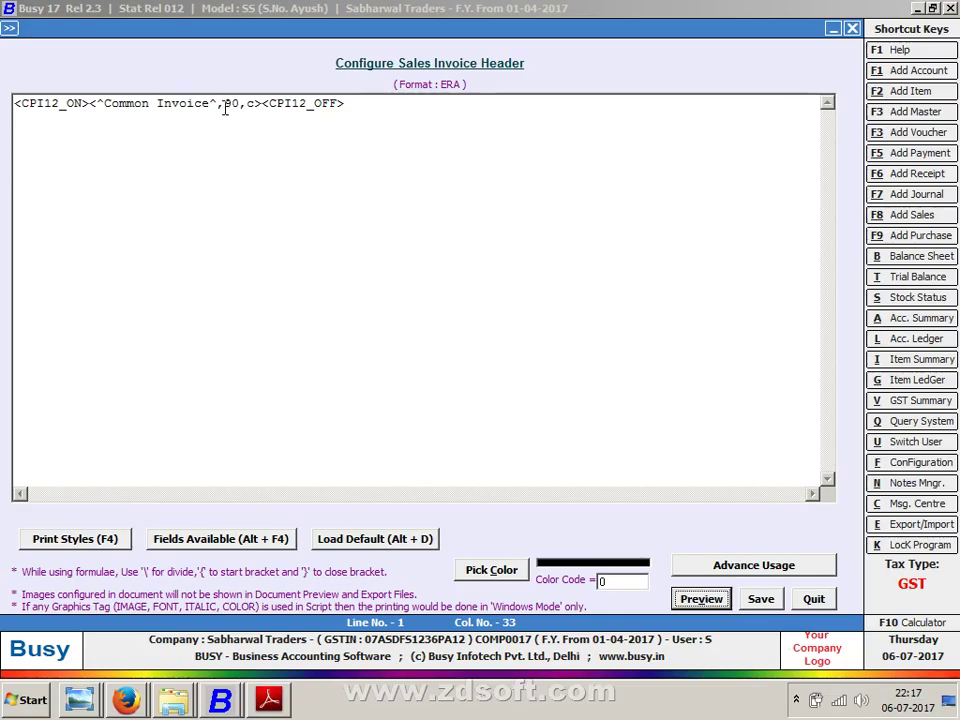
Insert another STATIC_TEXT field after the length value 90 in the "Common Invoice" field.
left_click(240, 104)
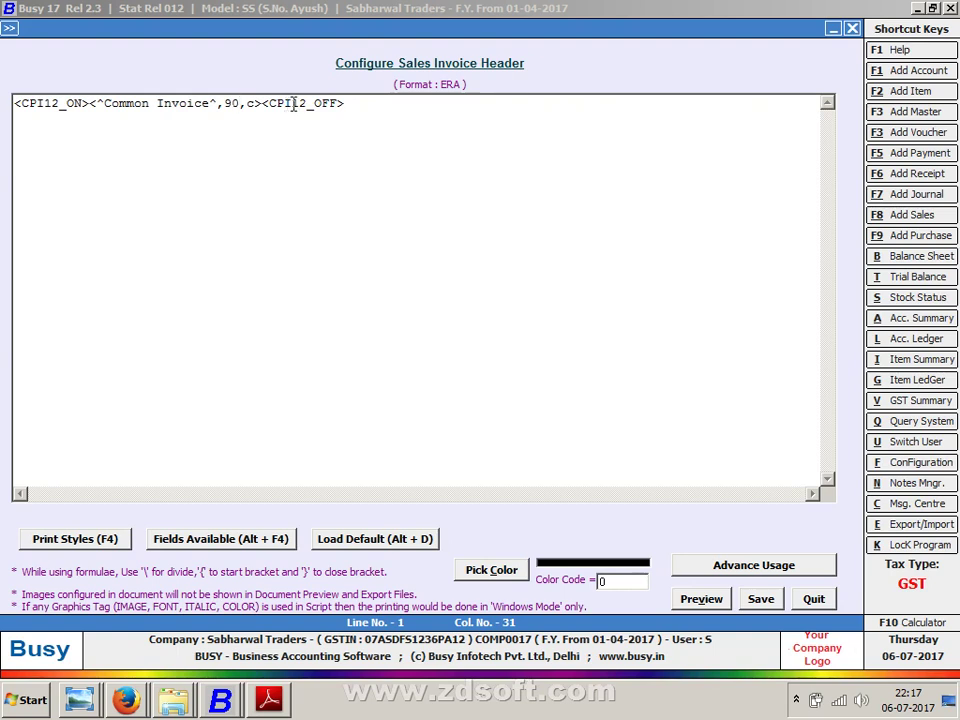
left_click(214, 538)
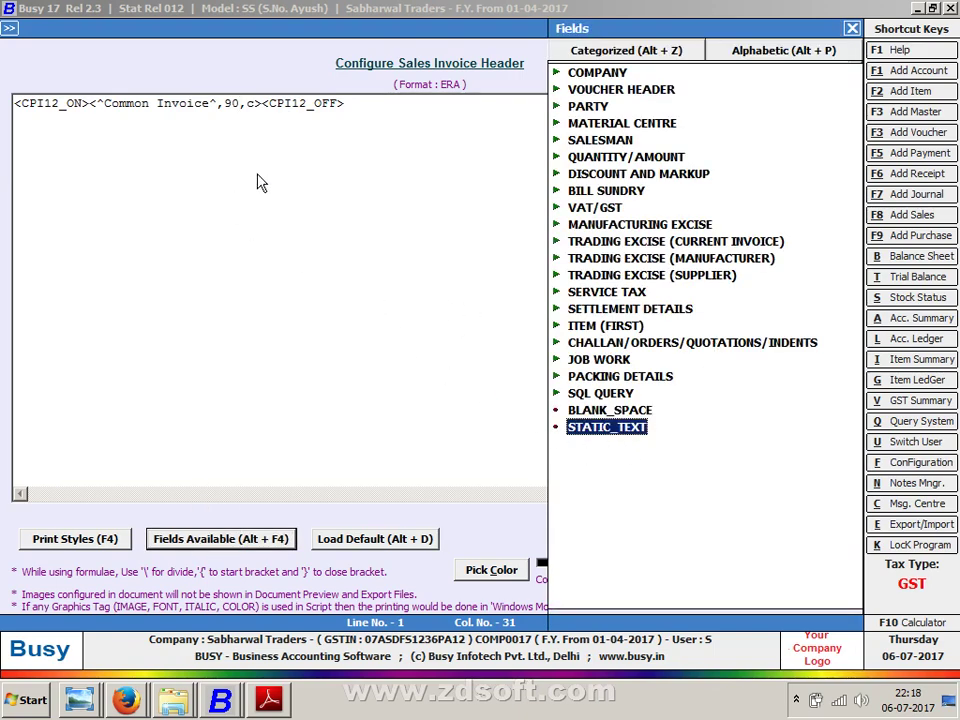
key("Return")
key("Escape")
left_click(610, 391)
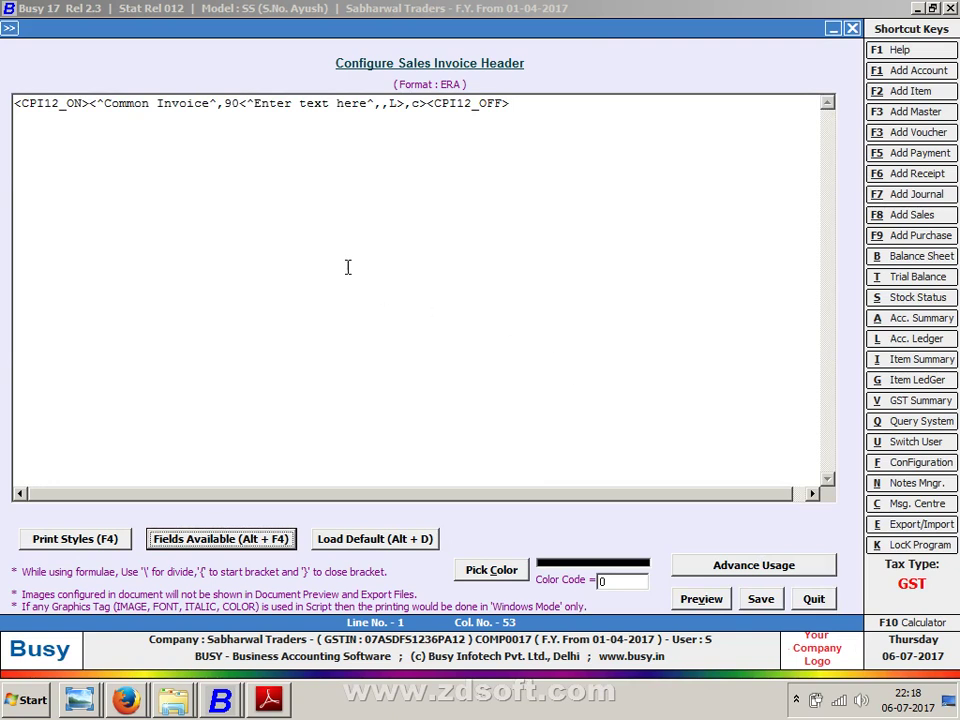
Delete the placeholder static text field nested inside the "Common Invoice" field.
left_click(150, 104)
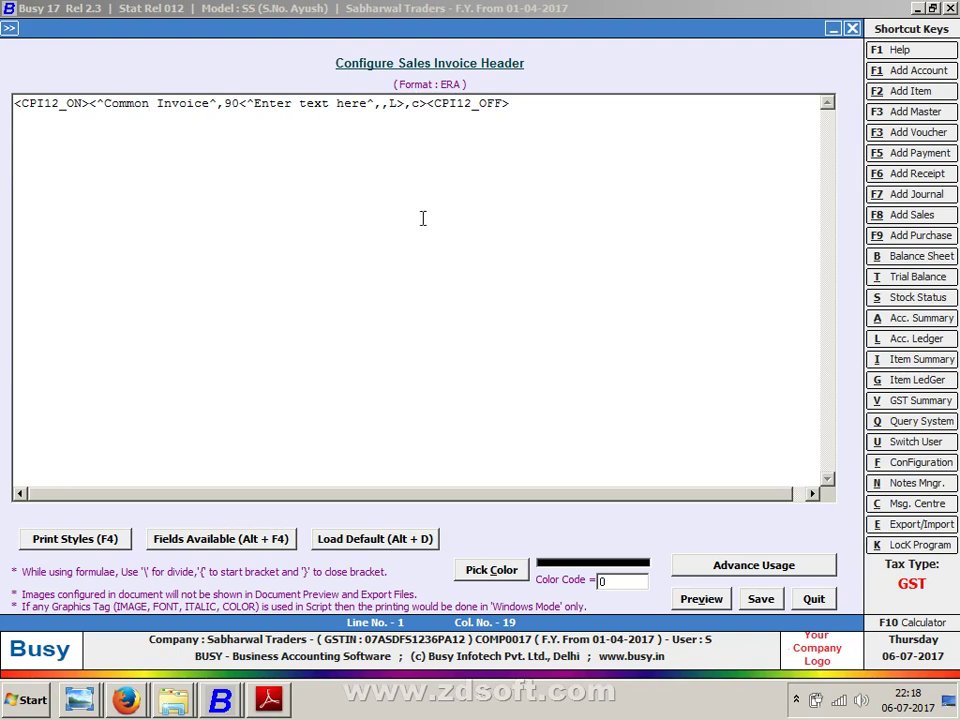
left_click(239, 103)
left_click_drag(239, 103, 405, 104)
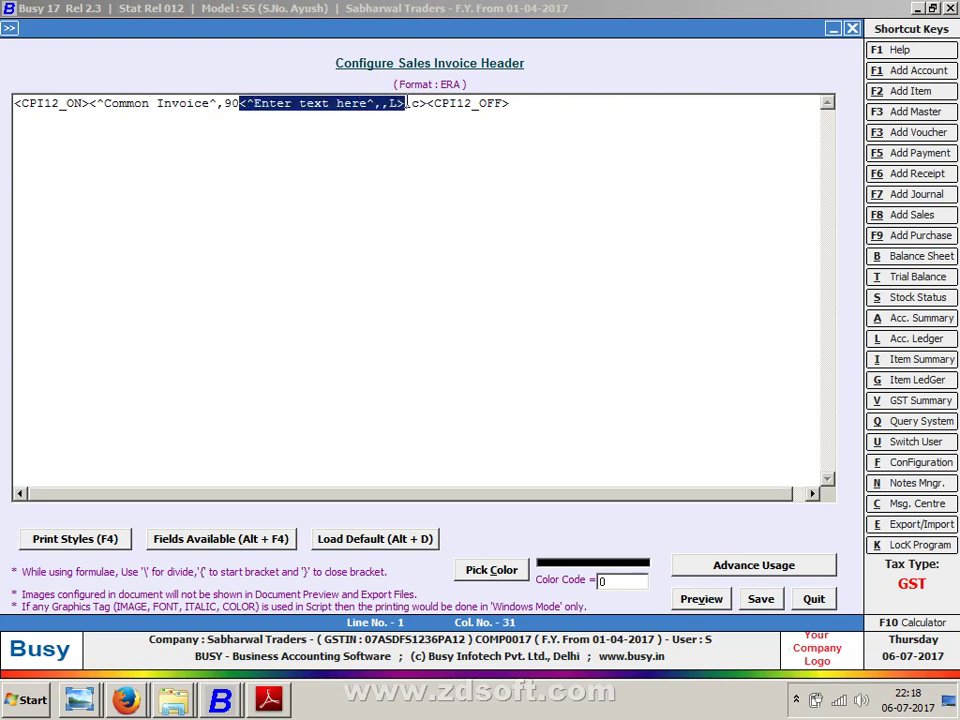
key("Delete")
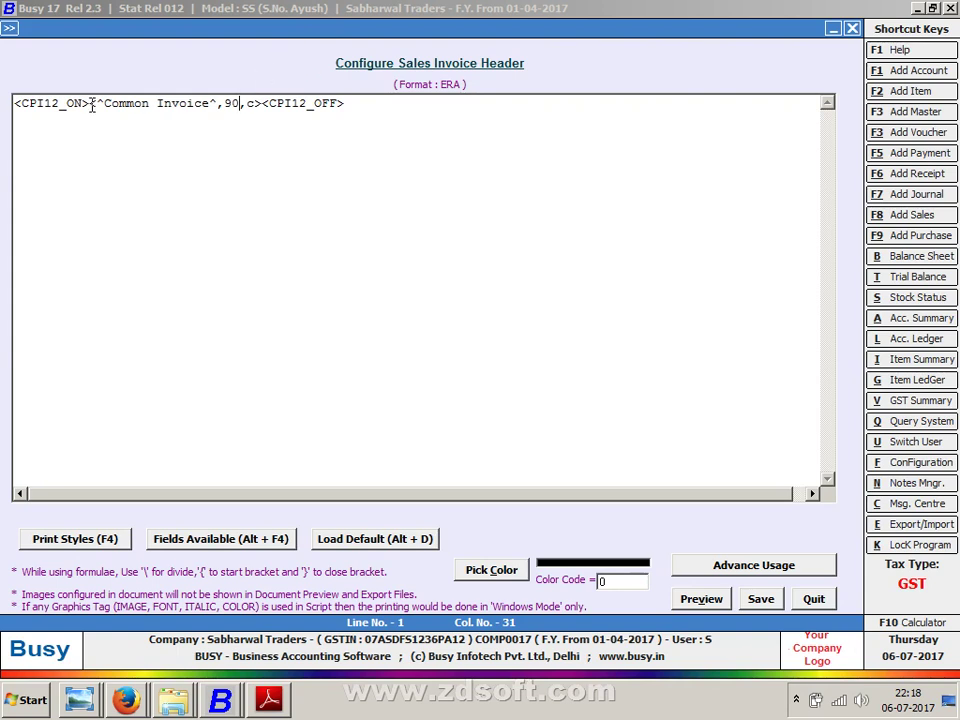
Delete the whole "Common Invoice" static text field from between the CPI12_ON and CPI12_OFF tags.
left_click_drag(89, 105, 96, 107)
left_click_drag(172, 108, 262, 110)
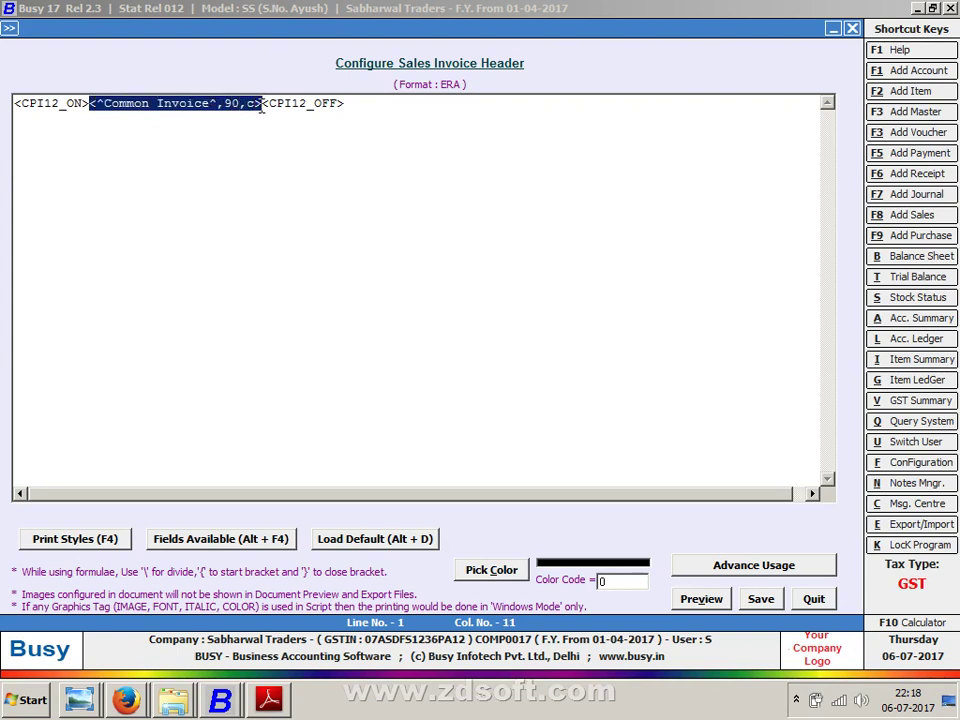
key("Delete")
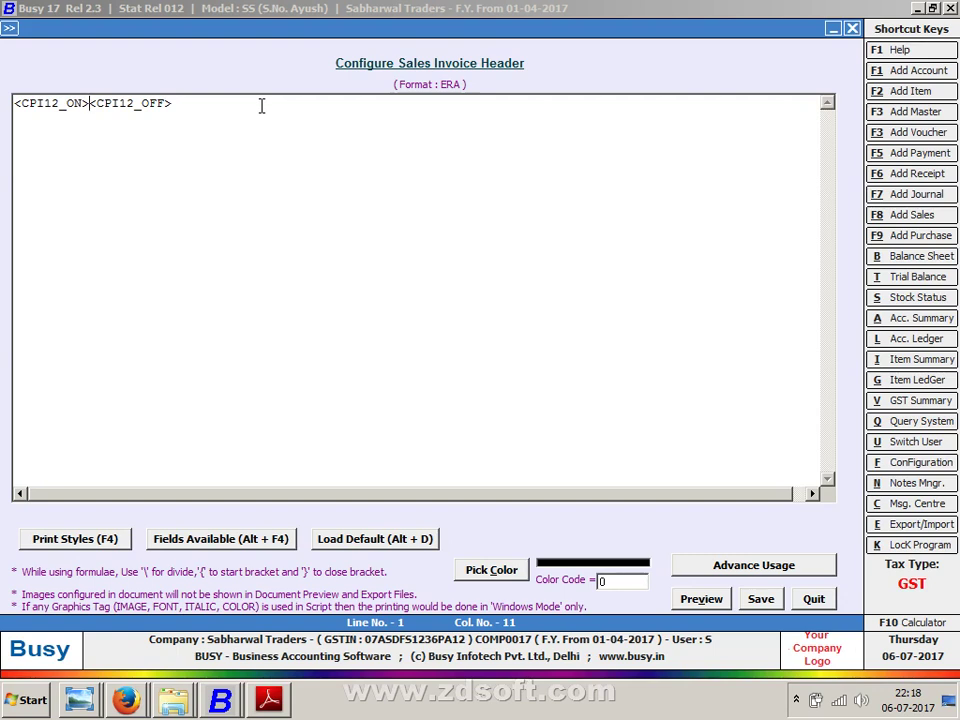
Enter the plain text "common invoice" between the CPI12_ON and CPI12_OFF tags and preview the header.
type("co")
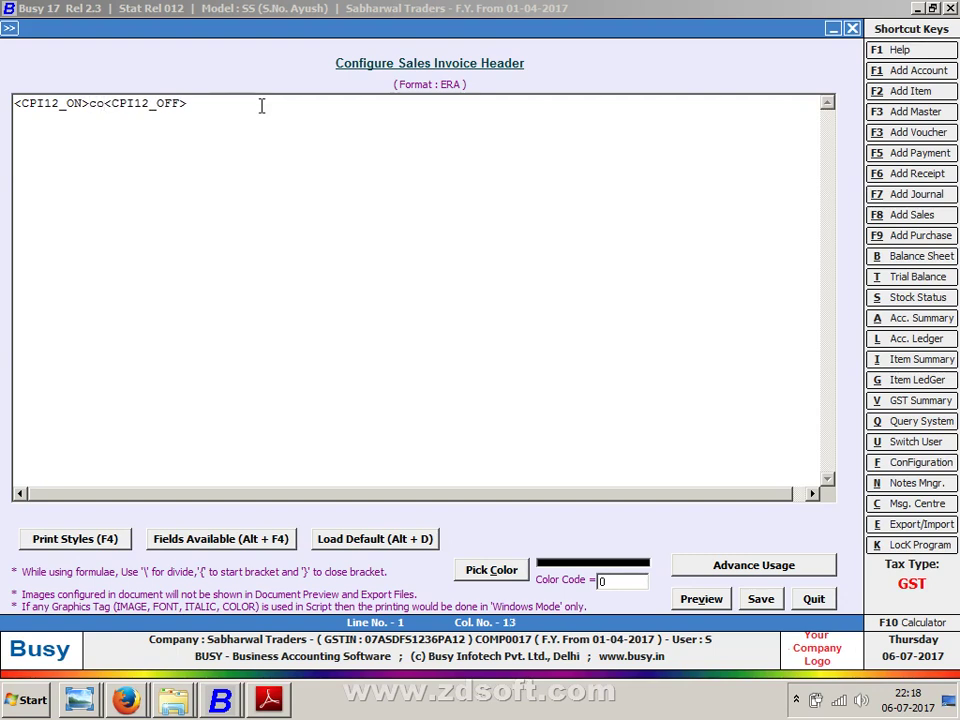
type("mmon inv")
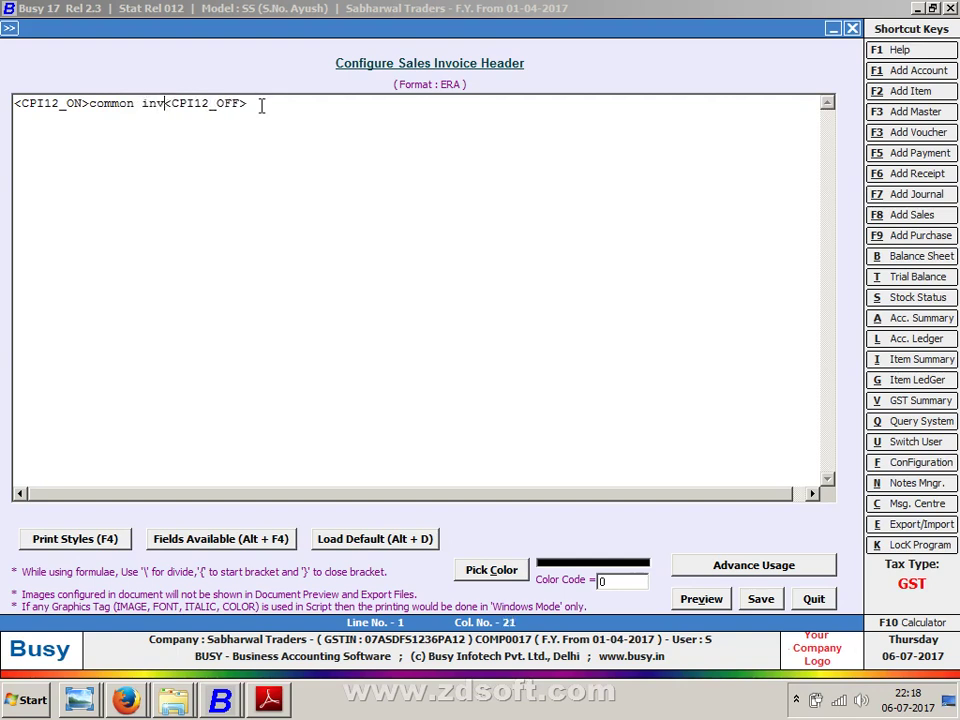
type("oice")
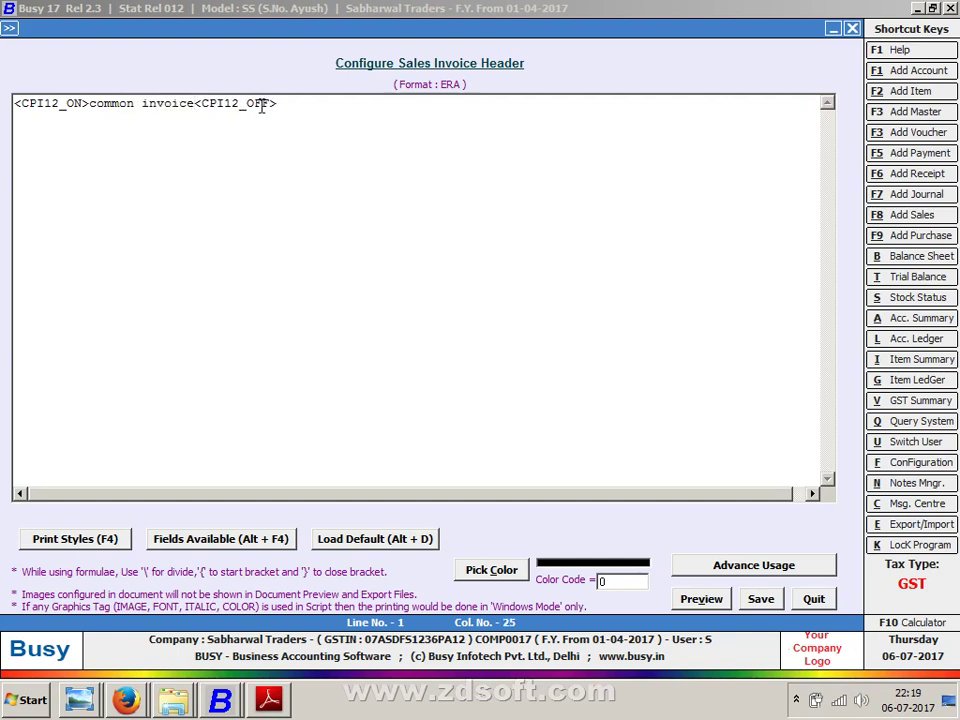
key("alt+v")
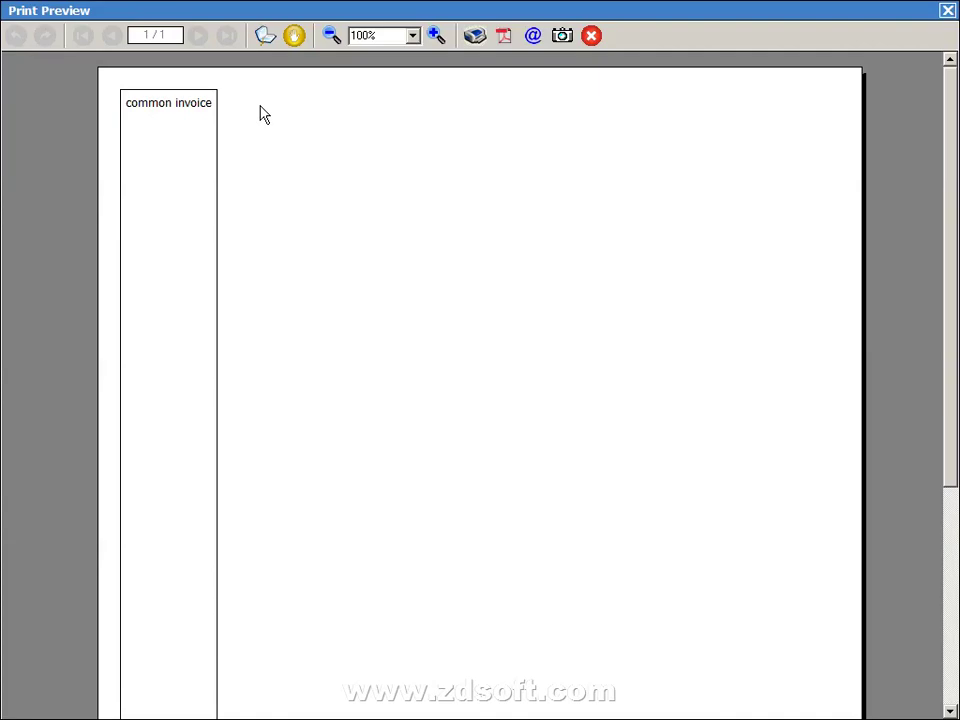
key("Escape")
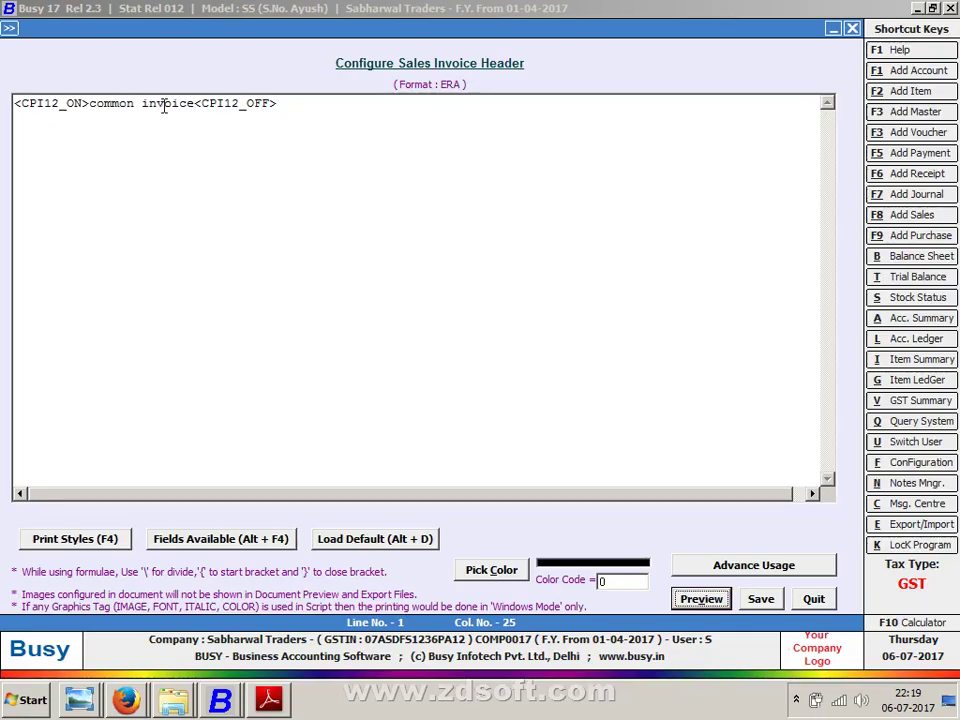
Try adding trailing spaces to the plain "common invoice" text, and remove both the spaces and the text.
left_click(196, 104)
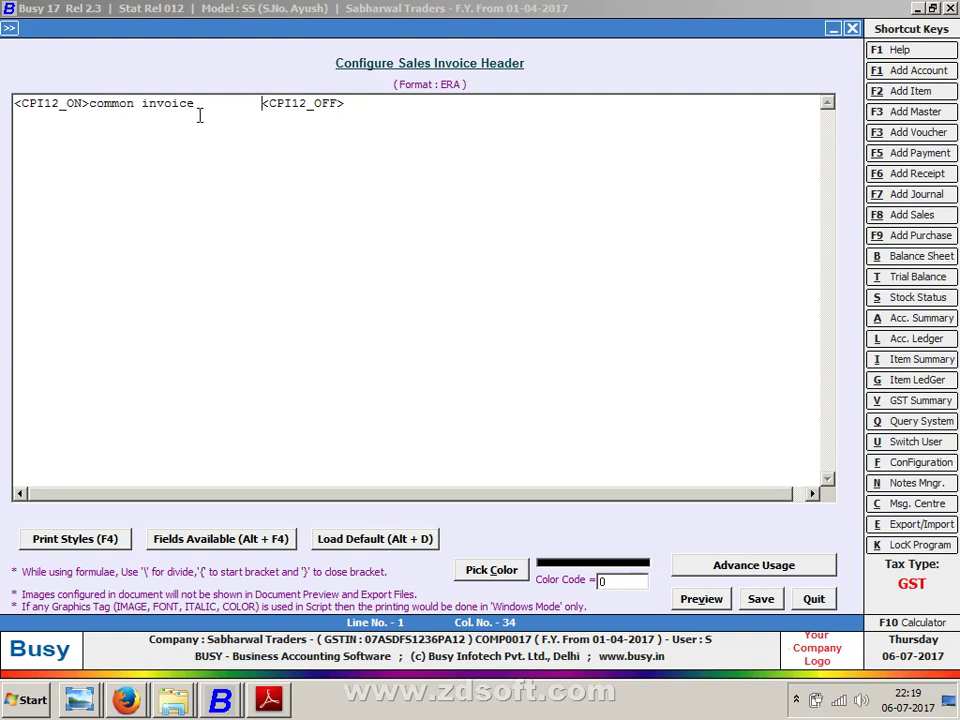
key("BackSpace")
key("BackSpace")
key("BackSpace")
key("BackSpace")
key("BackSpace")
key("BackSpace")
key("BackSpace")
key("BackSpace")
key("BackSpace")
key("BackSpace")
key("BackSpace")
key("BackSpace")
key("BackSpace")
key("BackSpace")
key("BackSpace")
key("BackSpace")
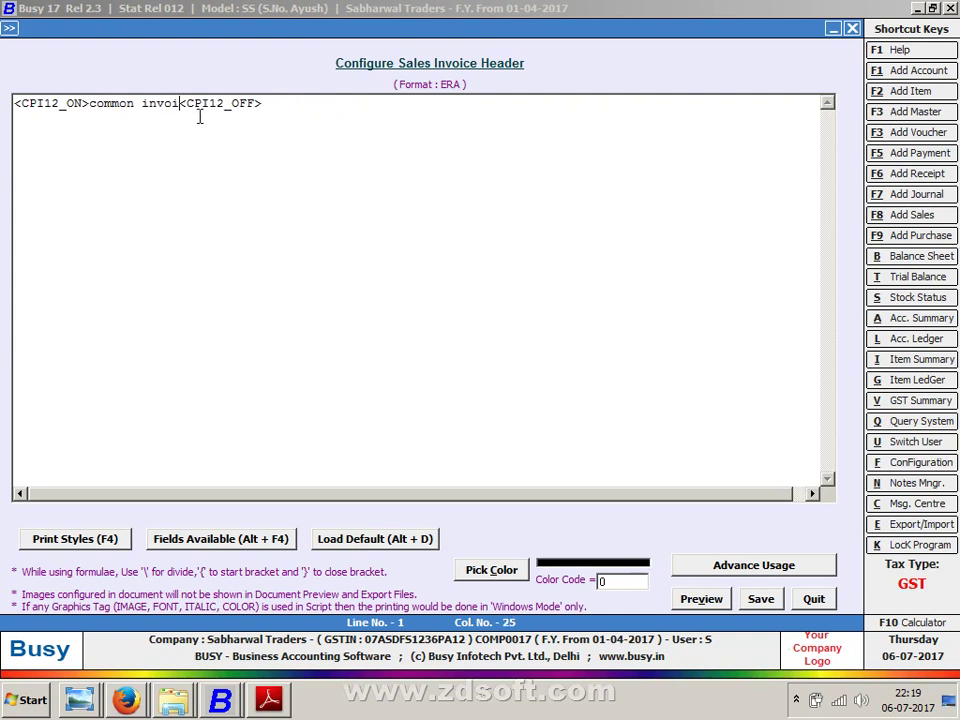
key("BackSpace")
key("BackSpace")
key("BackSpace")
key("BackSpace")
key("BackSpace")
key("BackSpace")
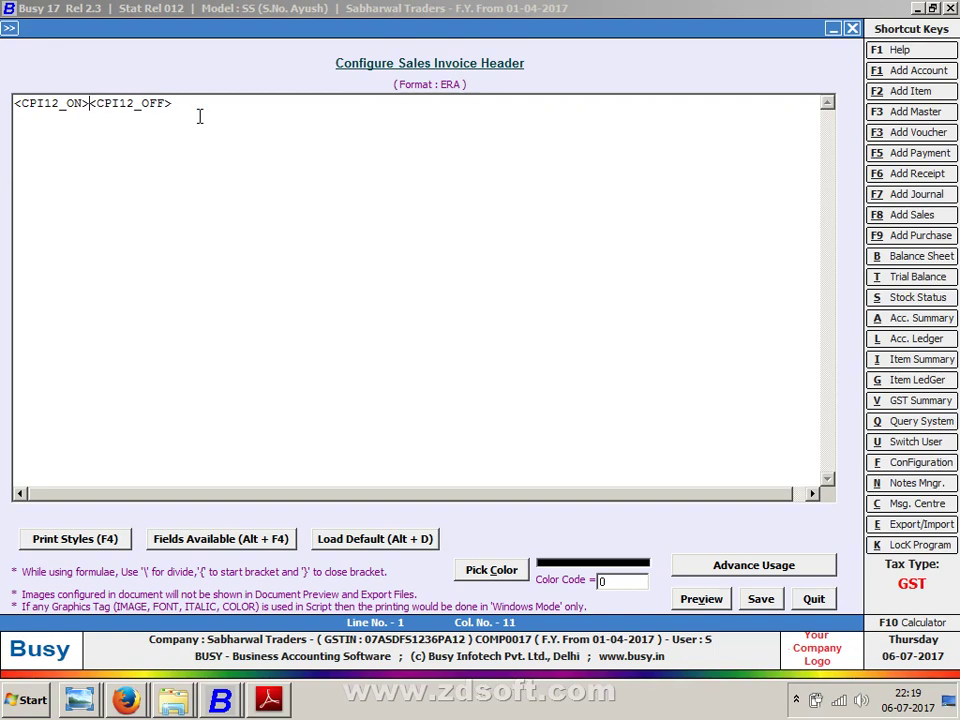
Insert the STATIC_TEXT field between the empty CPI12_ON and CPI12_OFF tags and close the header configuration.
left_click(221, 540)
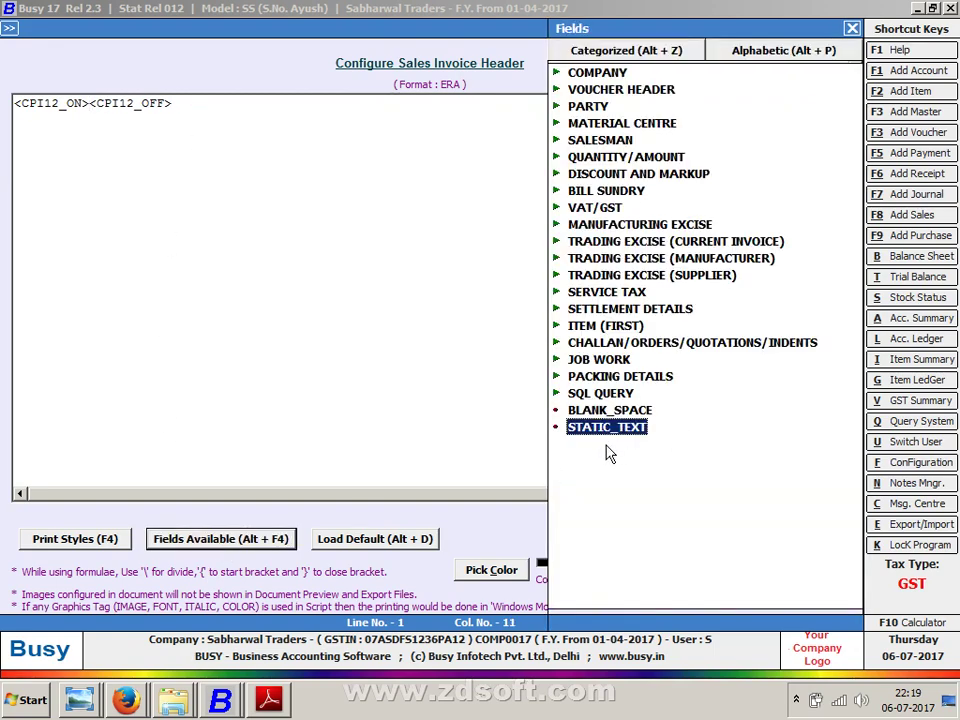
left_click(851, 28)
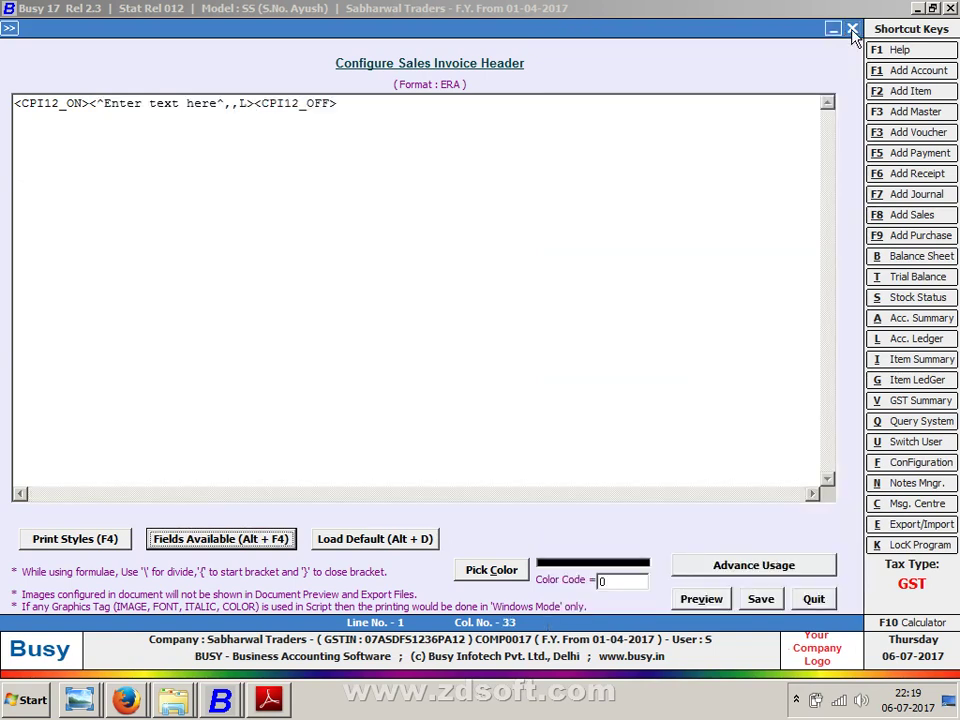
left_click(851, 28)
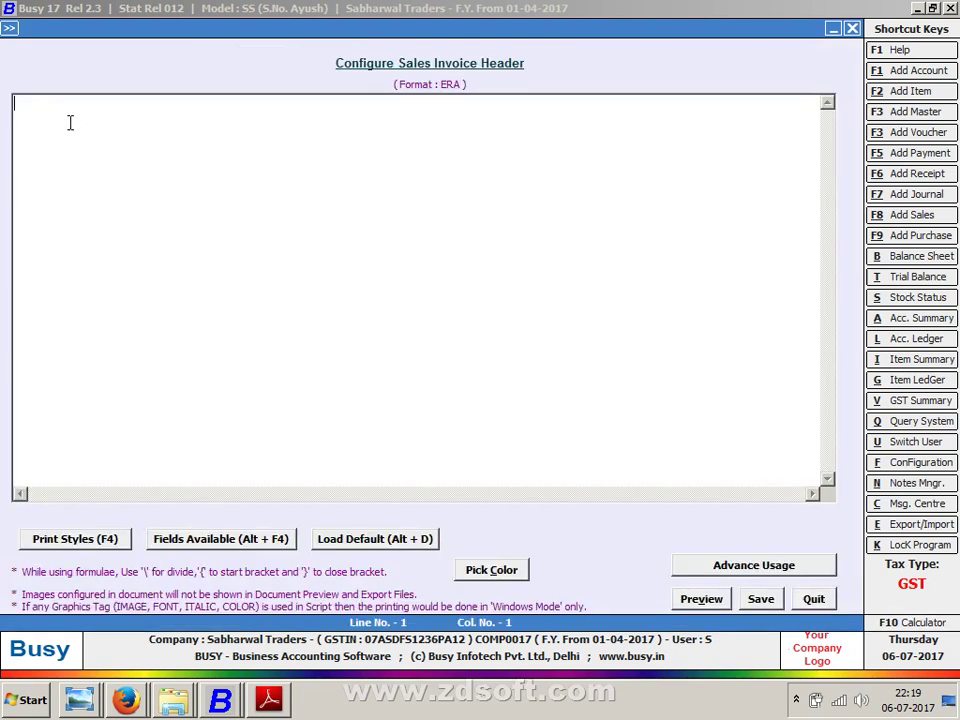
Insert the CPI12_ON print style at the start of the empty sales invoice header.
key("F4")
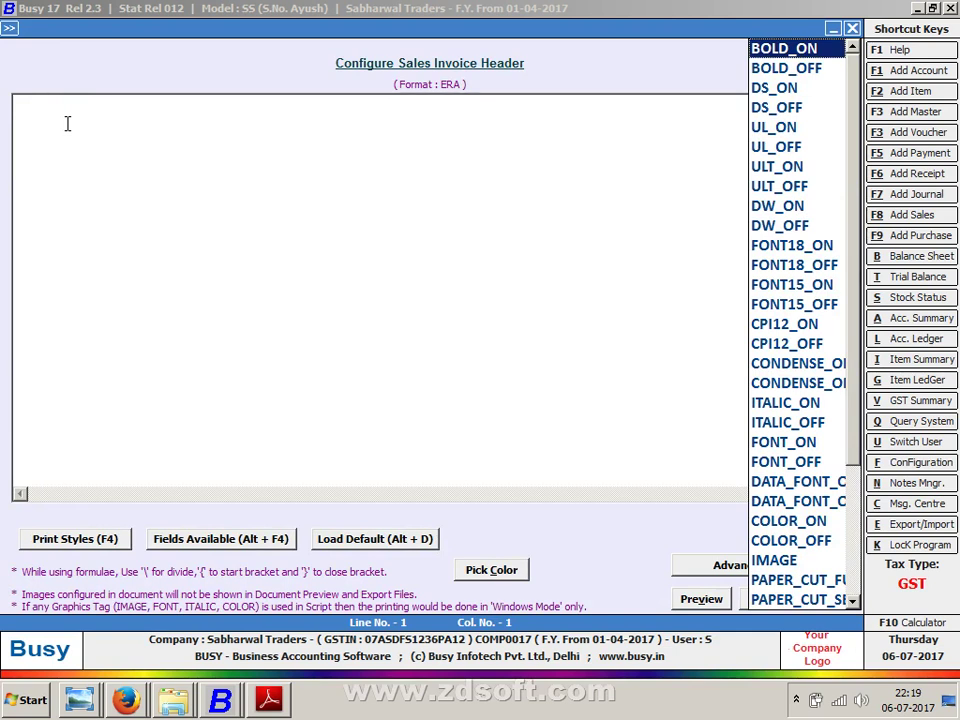
key("Down")
key("Down")
key("Down")
key("Down")
key("Down")
key("Down")
key("Down")
key("Down")
key("Down")
key("Down")
key("Down")
key("Down")
key("Down")
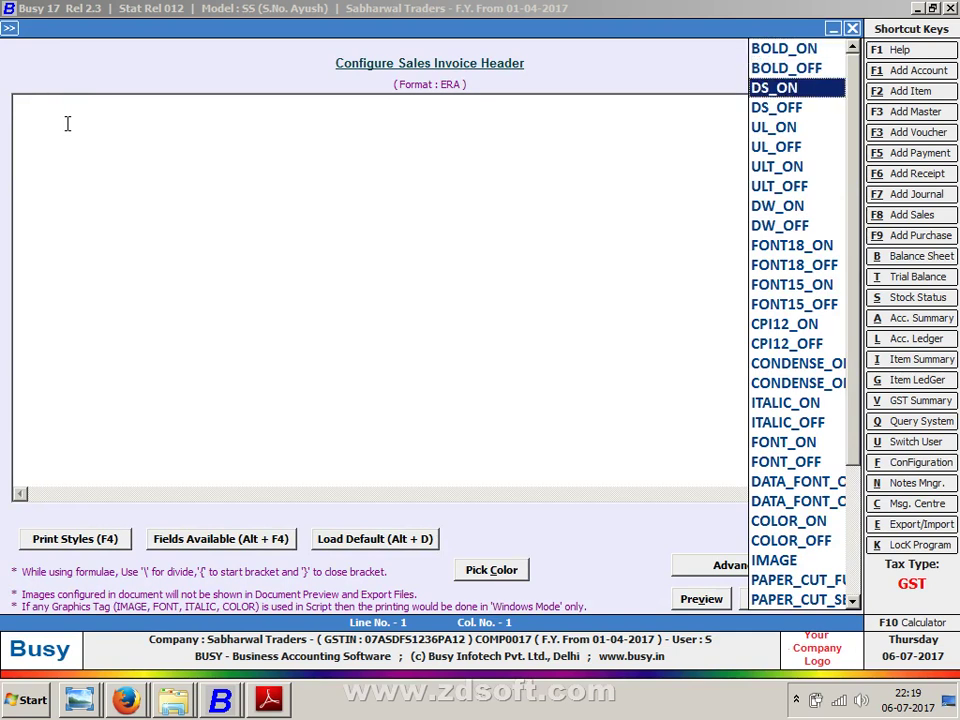
key("Down")
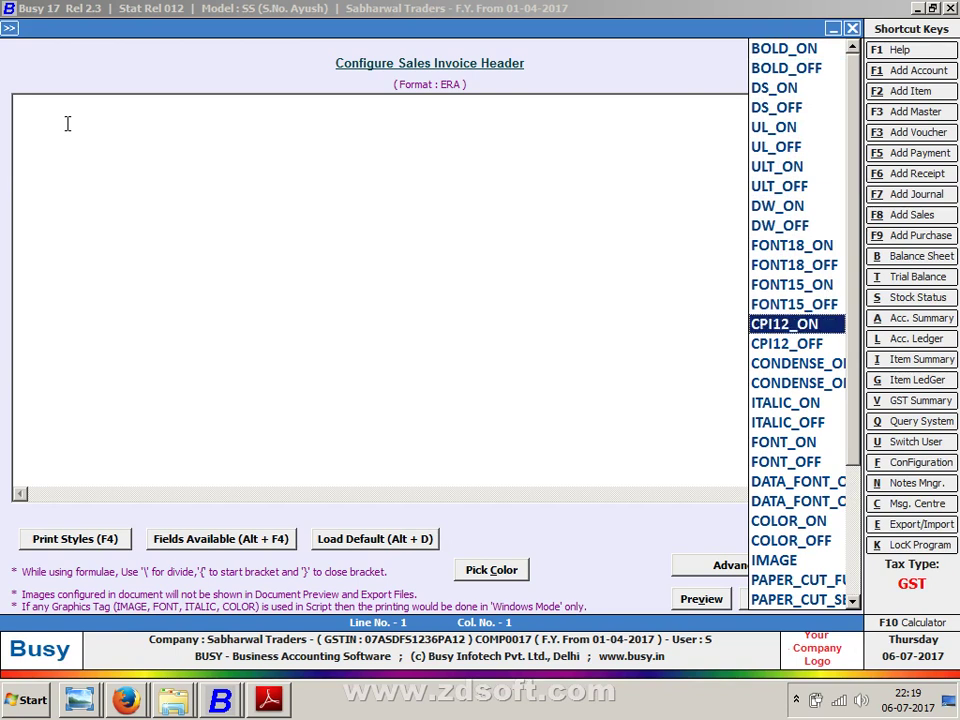
key("Down")
key("Down")
key("Up")
key("Up")
key("Return")
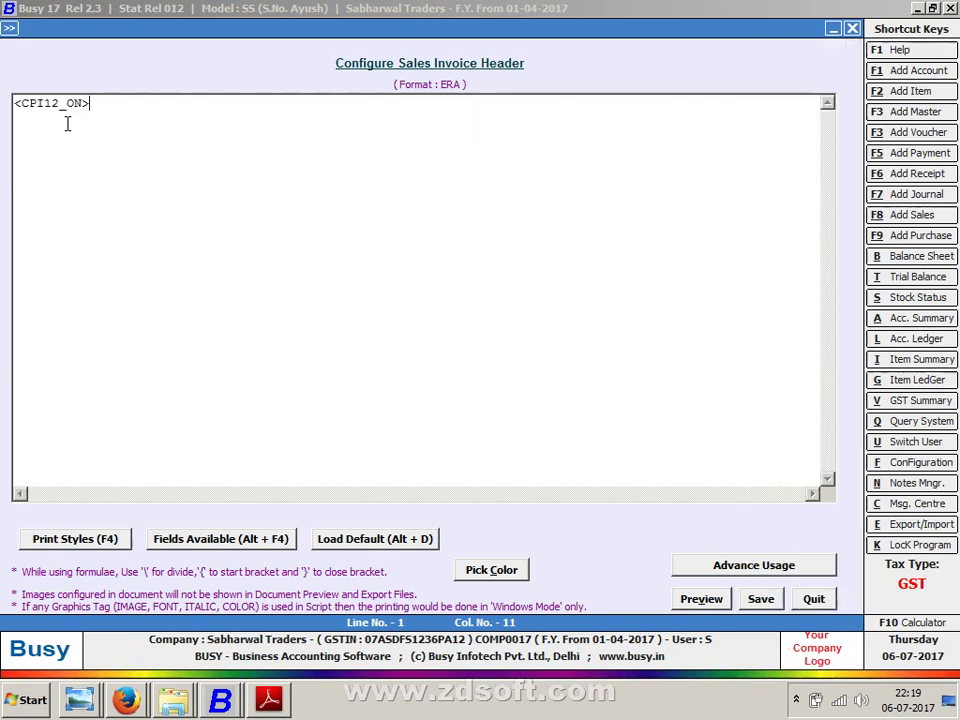
Insert the STATIC_TEXT field after the CPI12_ON tag and close the line with the CPI12_OFF print style.
key("alt+F4")
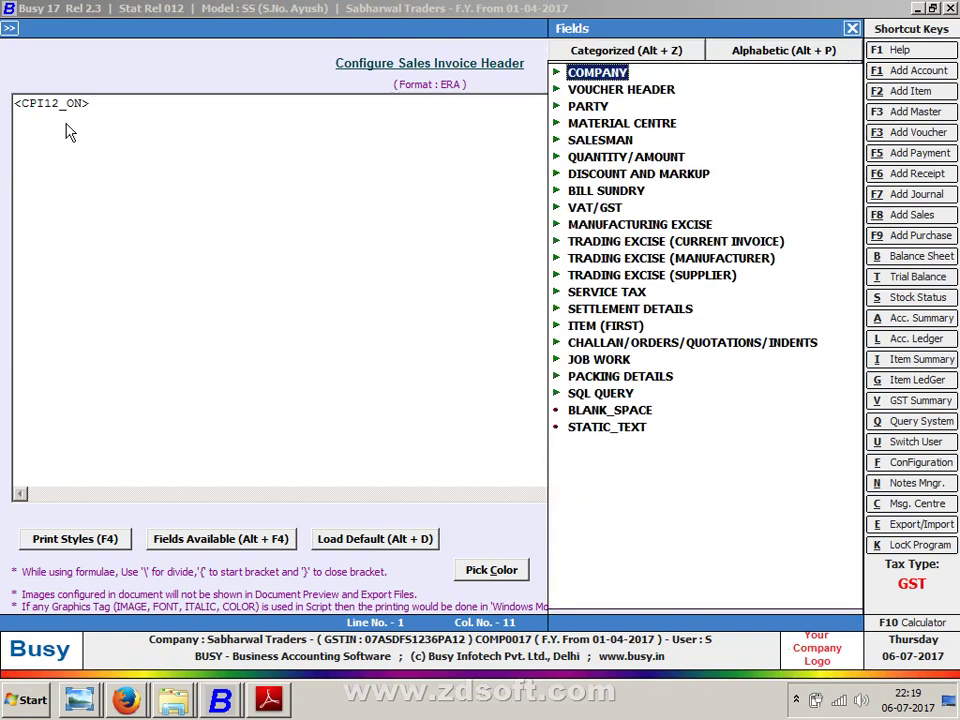
key("End")
key("Return")
key("F4")
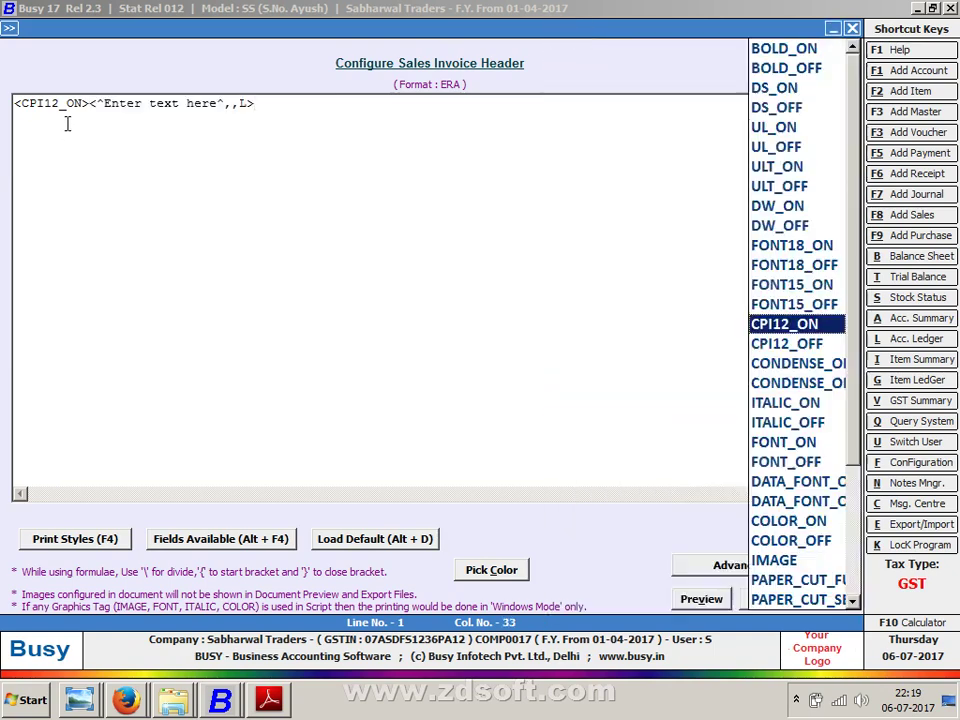
key("Down")
key("Return")
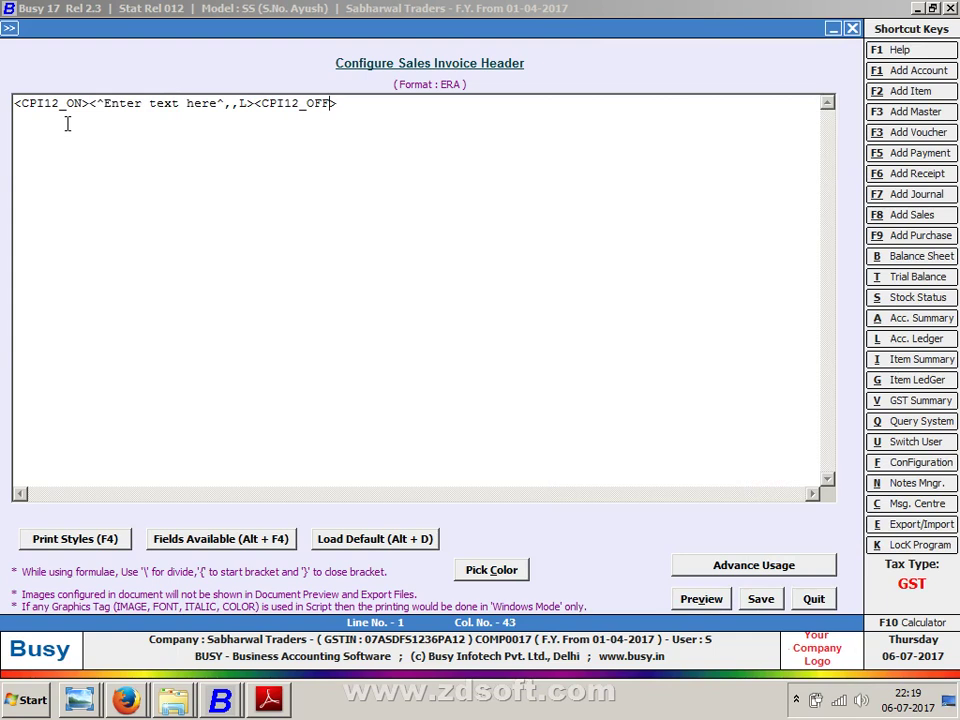
Preview the header with the placeholder static text between the CPI12 tags.
key("Left")
key("Left")
key("Left")
key("Left")
key("Left")
key("Left")
left_click(701, 599)
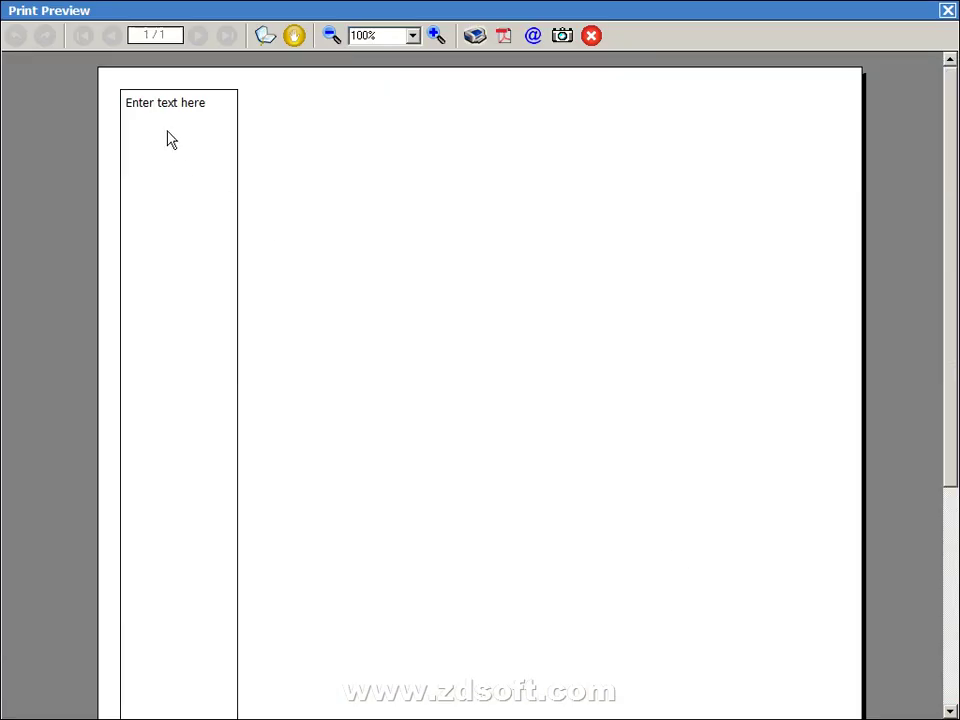
key("Escape")
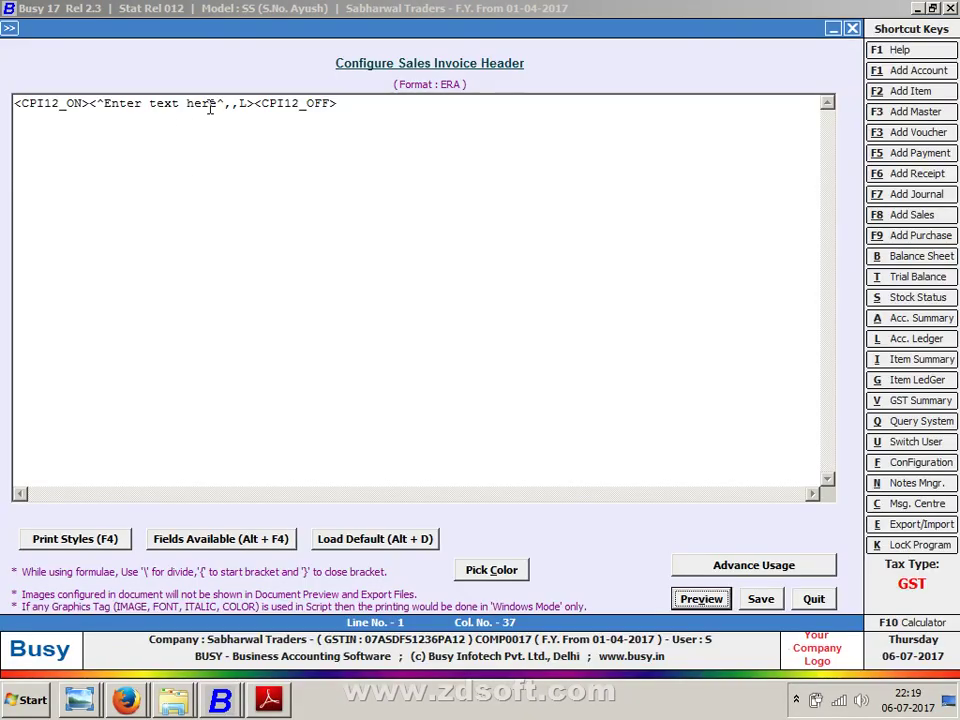
Replace the placeholder "Enter text here" in the static text field with the sample string "sdfadfadfasdfdfdfsd".
left_click(212, 105)
key("Right")
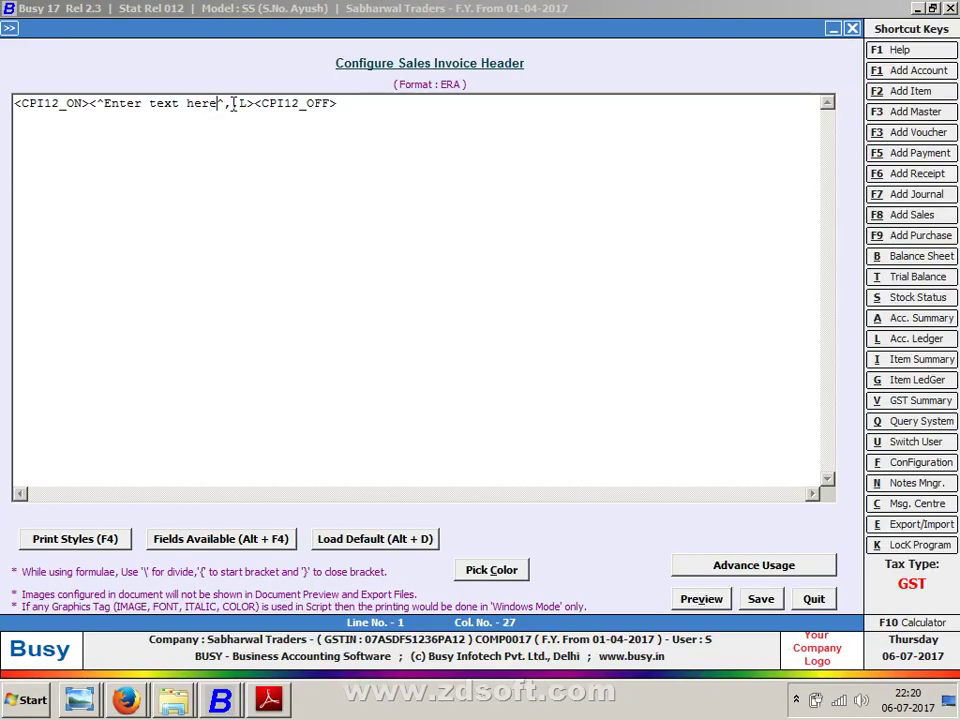
key("BackSpace")
key("BackSpace")
key("BackSpace")
key("BackSpace")
key("BackSpace")
key("BackSpace")
key("BackSpace")
key("BackSpace")
key("BackSpace")
key("BackSpace")
key("BackSpace")
key("BackSpace")
key("BackSpace")
key("BackSpace")
key("BackSpace")
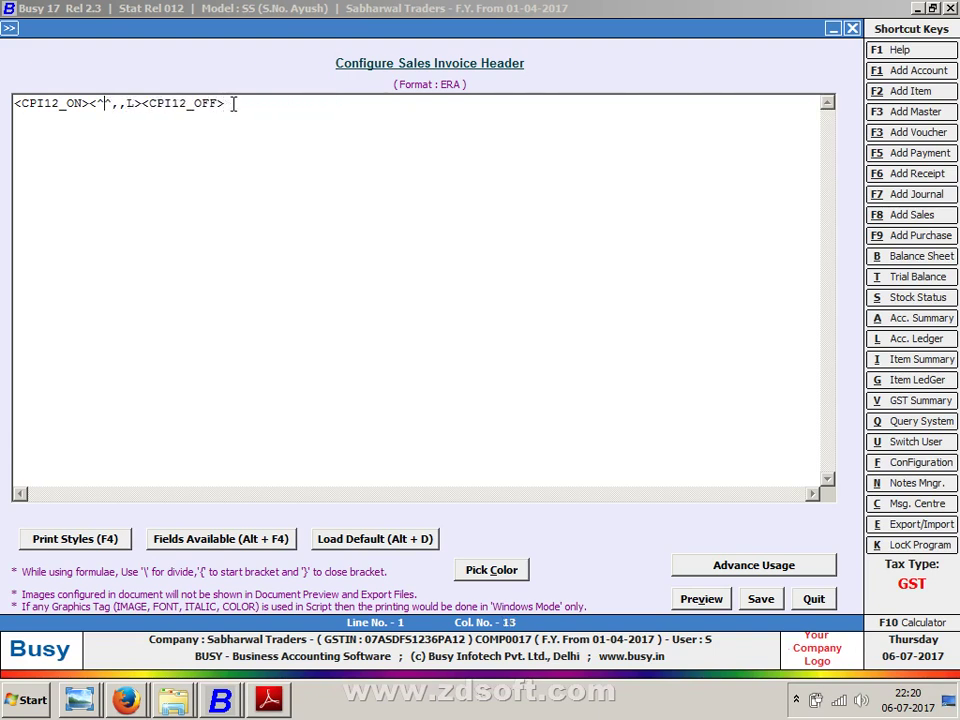
type("sdfadfadfasdfdfdfsd")
Set the static text field's width to 2 characters and preview the header.
key("Right")
key("Right")
key("Right")
key("Right")
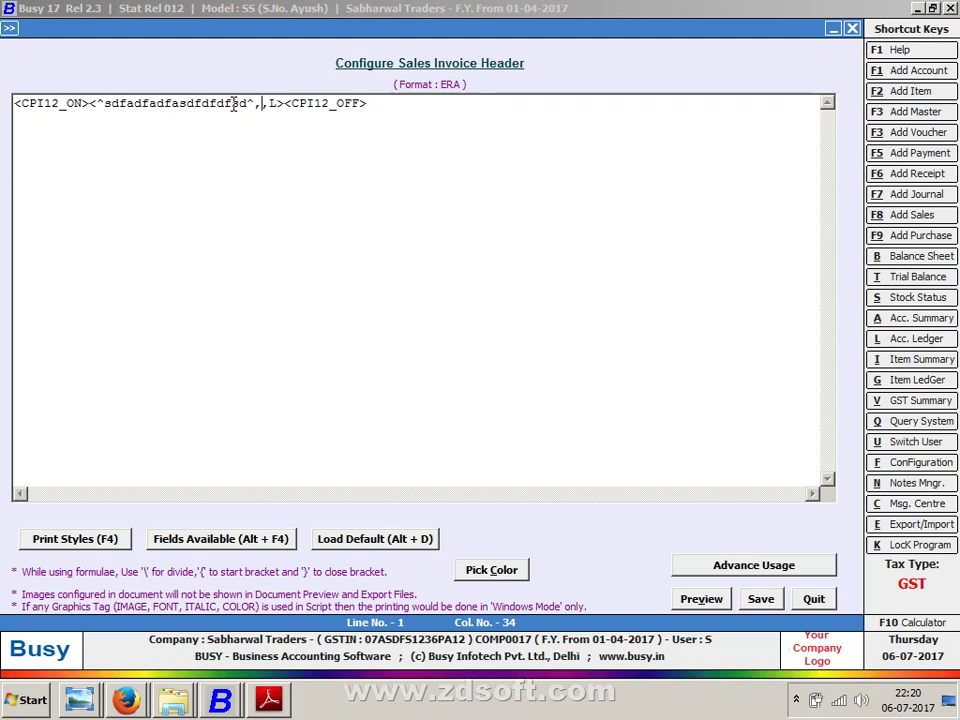
type("2")
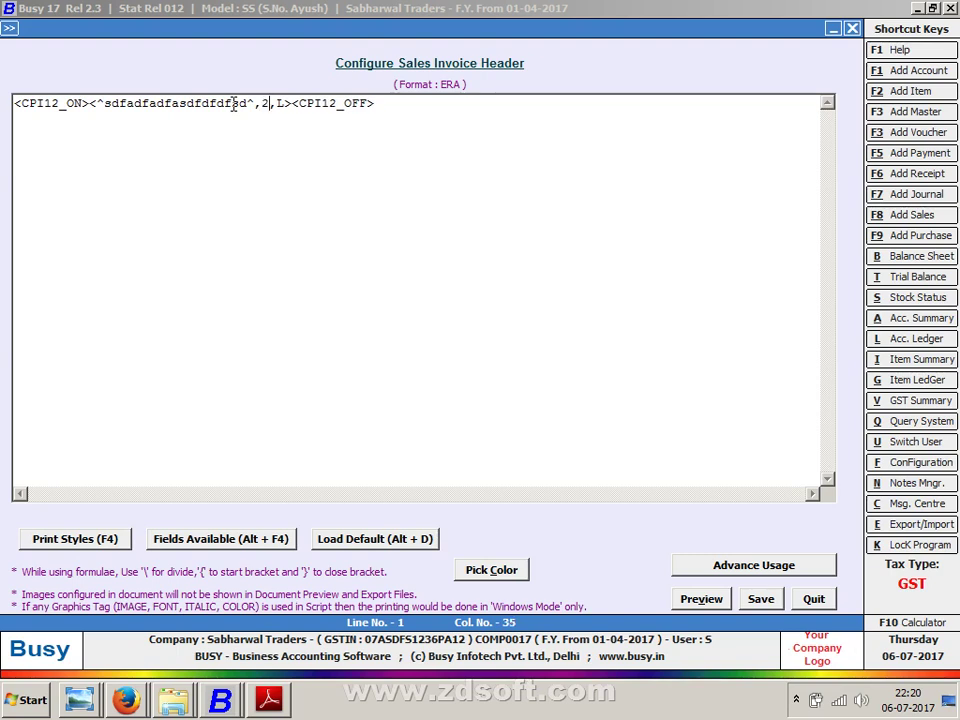
left_click(719, 605)
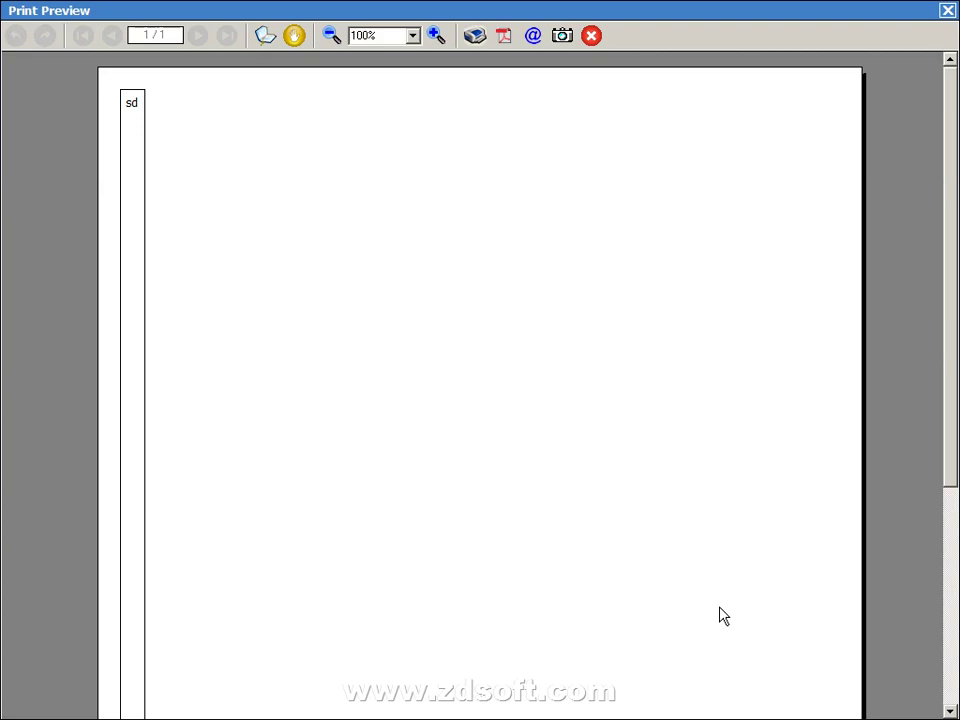
key("Escape")
Change the static text field's alignment to r for right and preview the header.
left_click(282, 103)
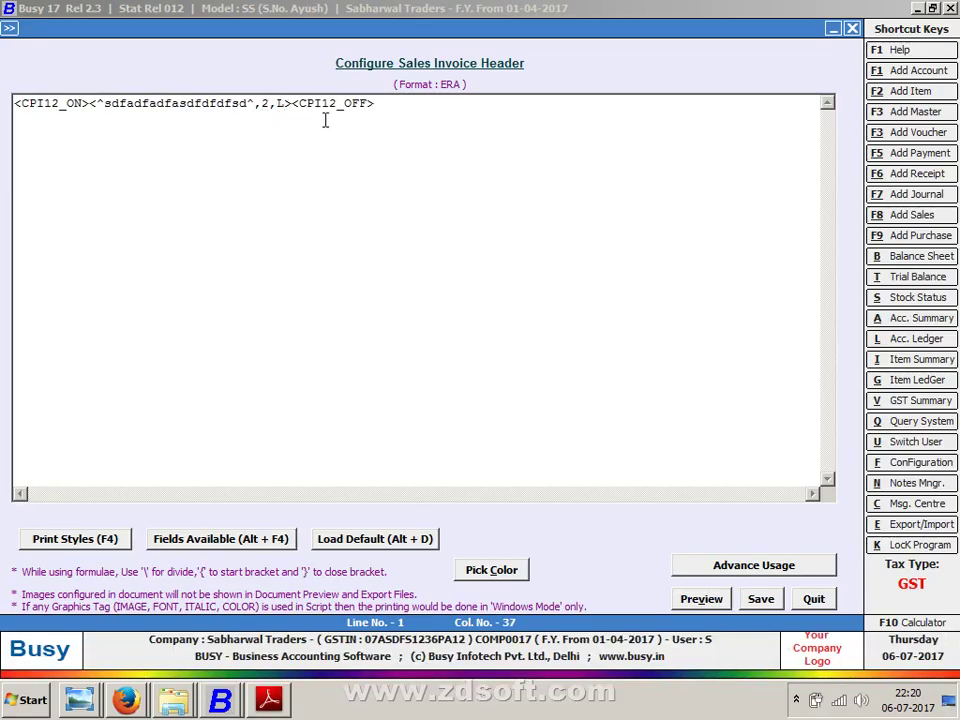
key("BackSpace")
type("r")
left_click(699, 598)
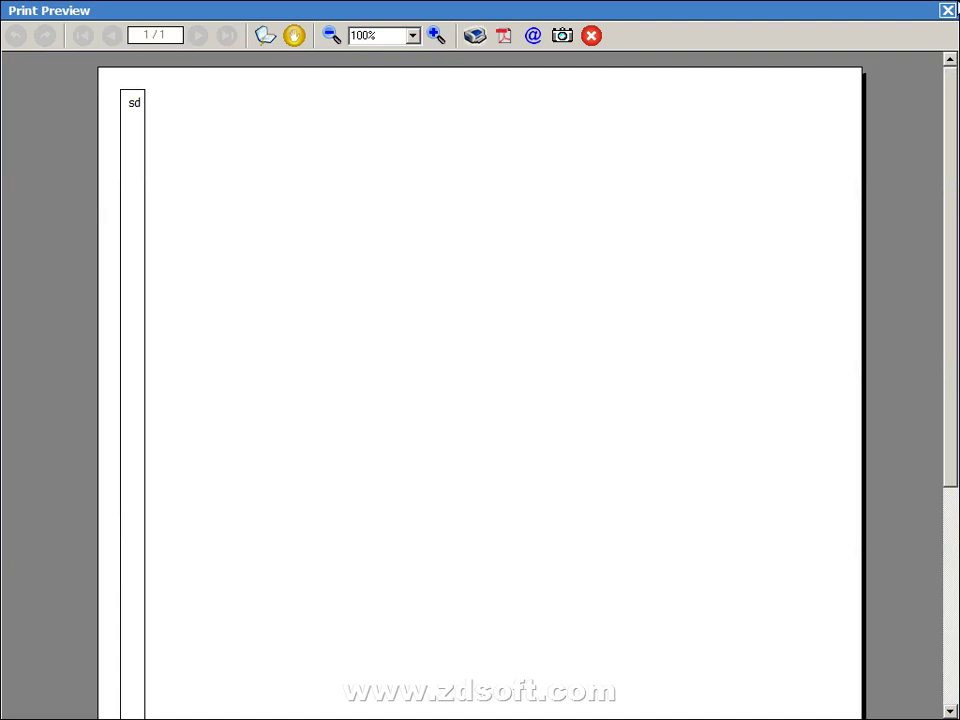
left_click(947, 11)
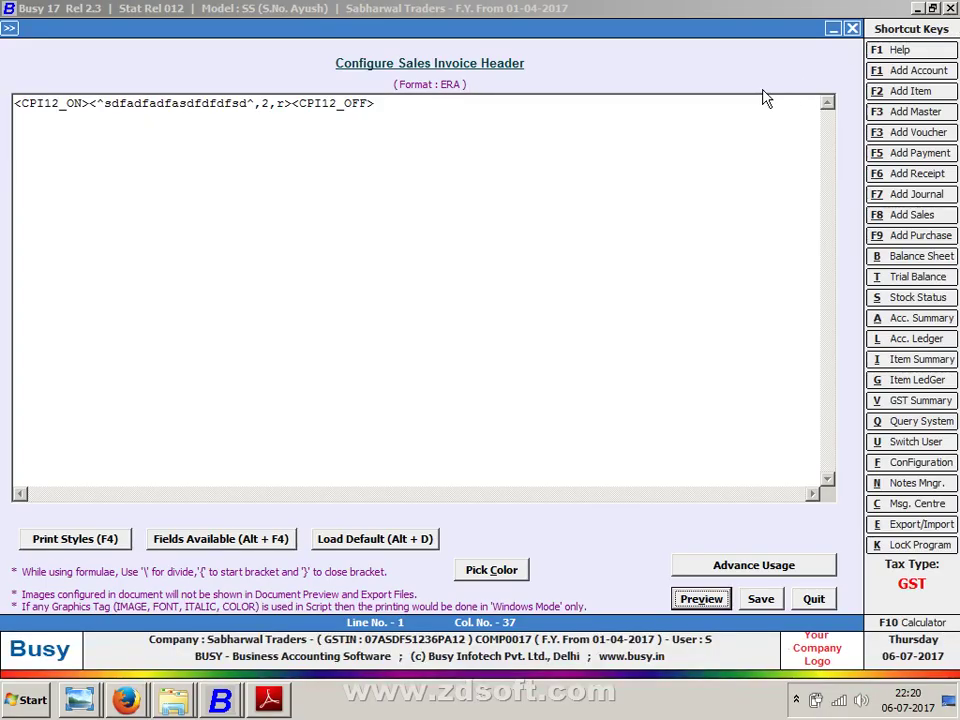
Delete the sample string and the rest of the static text field, leaving only the CPI12_ON and CPI12_OFF tags.
left_click(250, 103)
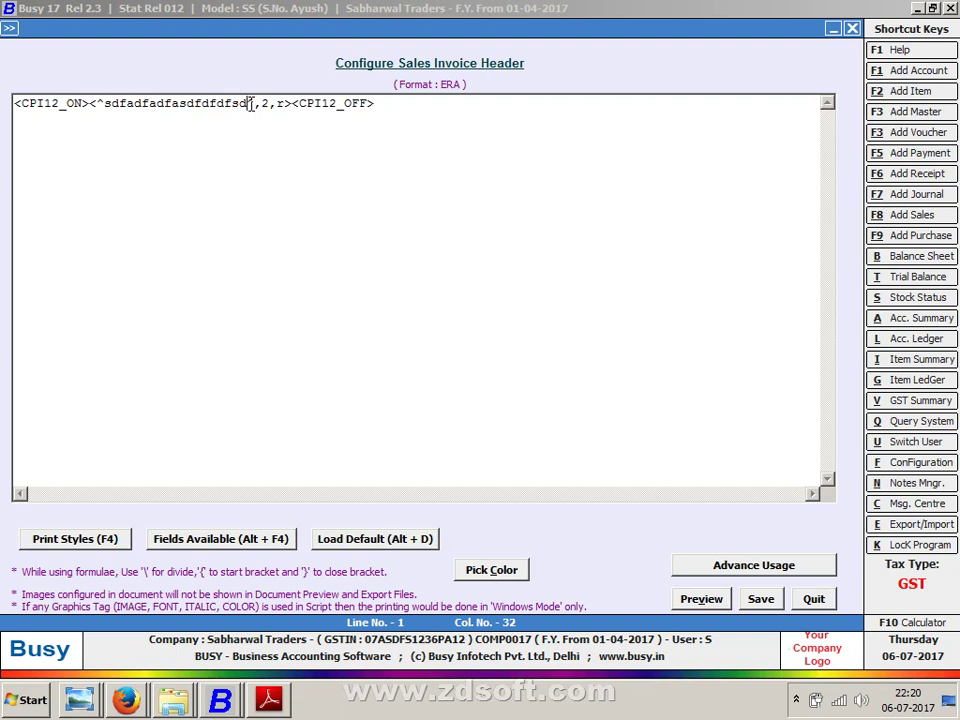
key("BackSpace")
key("BackSpace")
key("BackSpace")
key("BackSpace")
key("BackSpace")
key("BackSpace")
key("BackSpace")
key("BackSpace")
key("BackSpace")
key("BackSpace")
key("BackSpace")
key("BackSpace")
key("BackSpace")
key("BackSpace")
key("BackSpace")
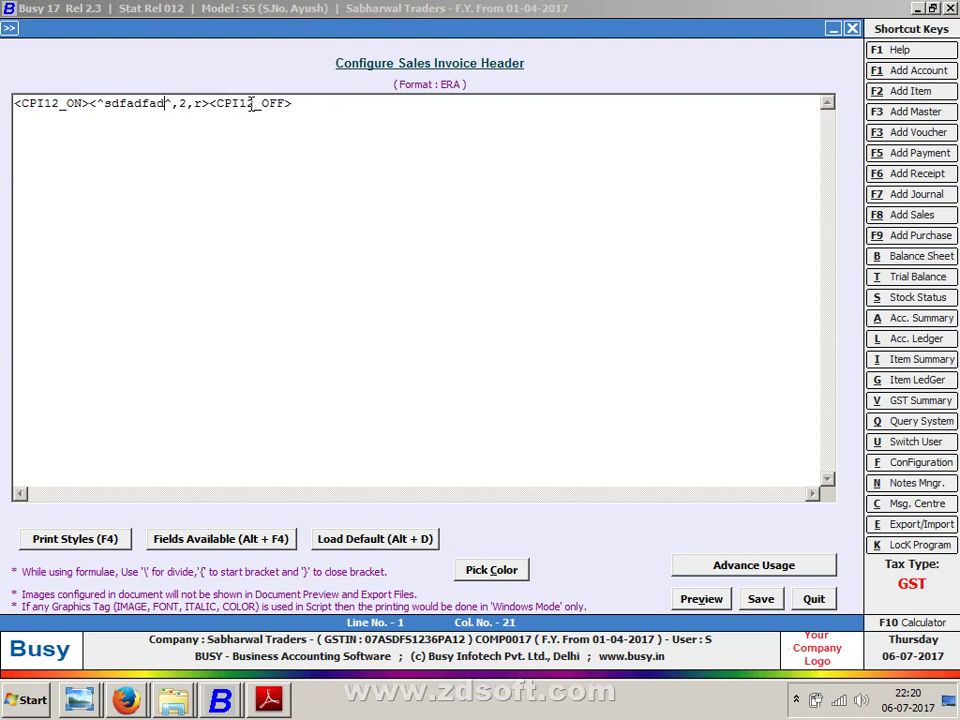
key("BackSpace")
key("BackSpace")
key("BackSpace")
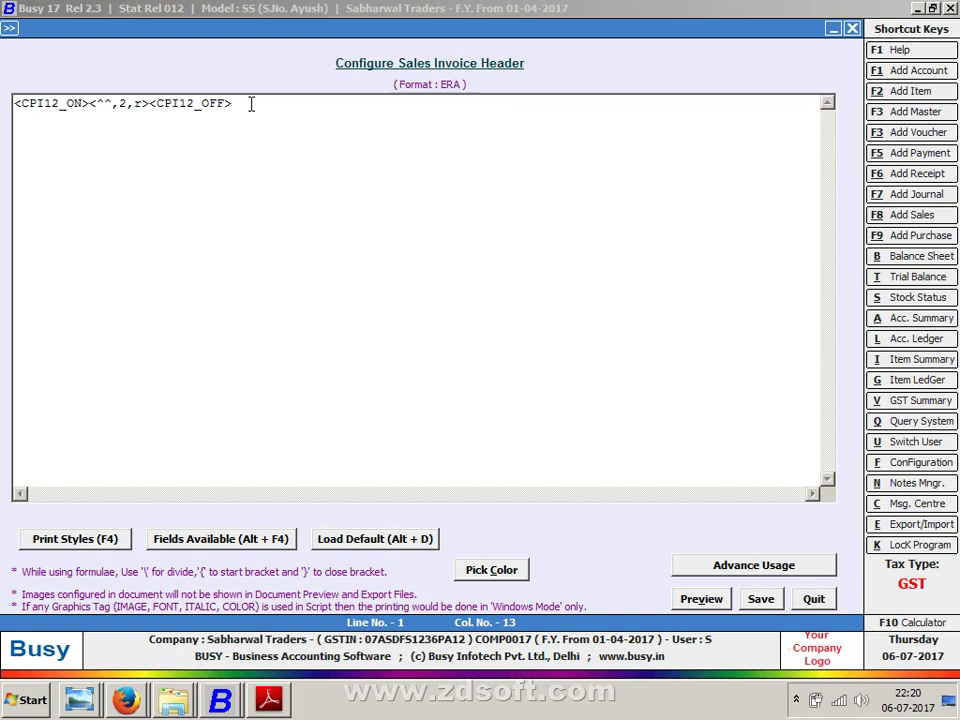
key("Right")
key("Right")
key("Right")
key("Right")
key("Right")
key("Right")
key("Right")
key("BackSpace")
key("BackSpace")
key("BackSpace")
key("BackSpace")
key("BackSpace")
key("BackSpace")
key("BackSpace")
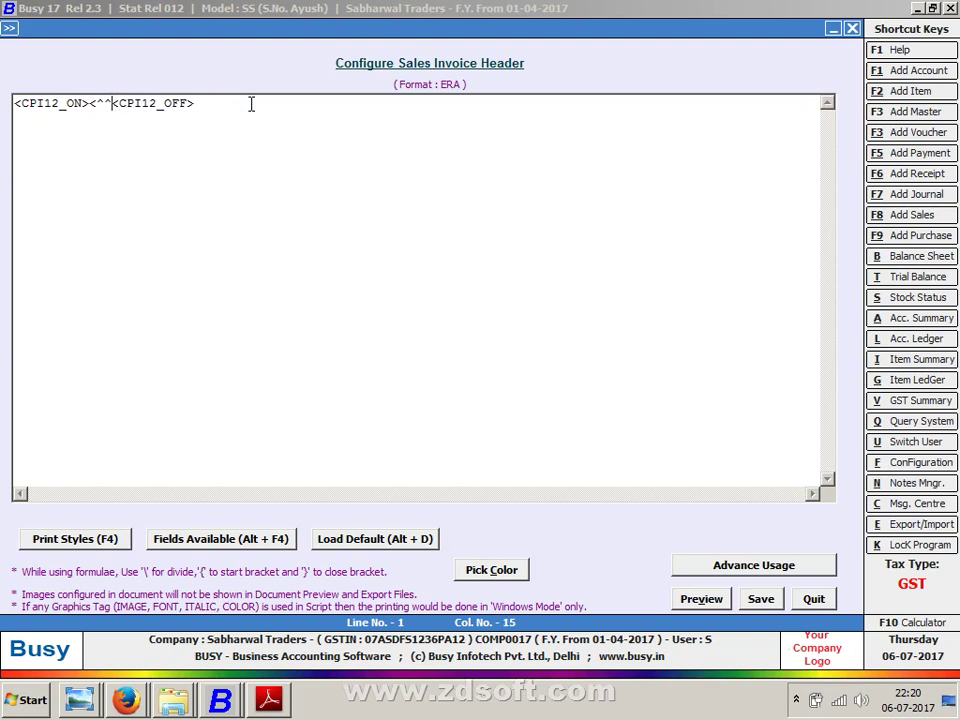
key("BackSpace")
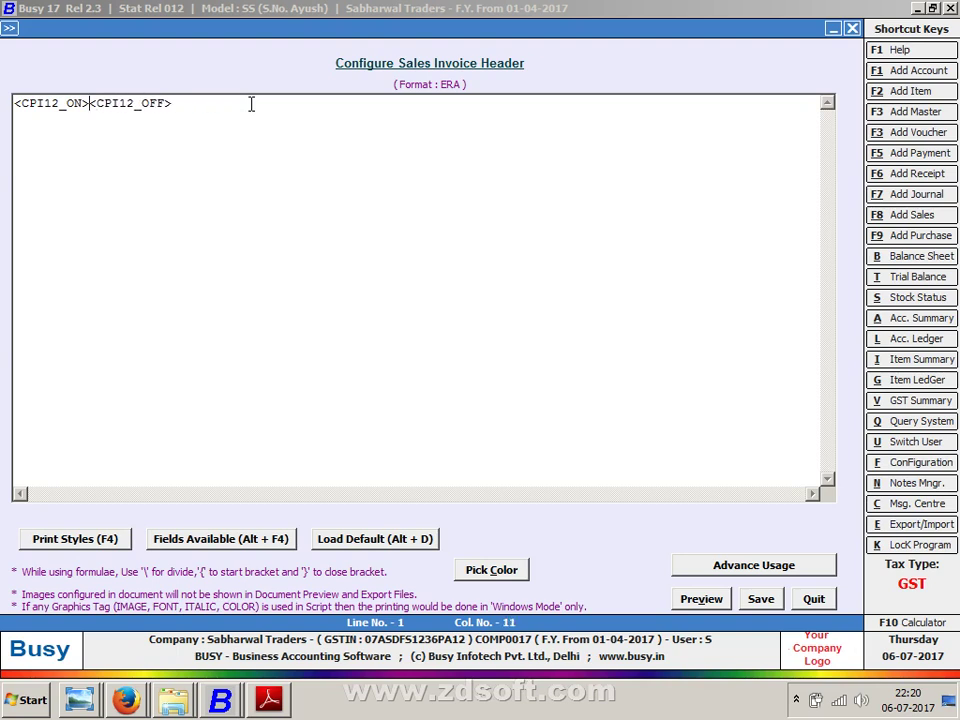
Write an empty static text field <^^,50,L> by hand between the CPI12_ON and CPI12_OFF tags.
type("<^<")
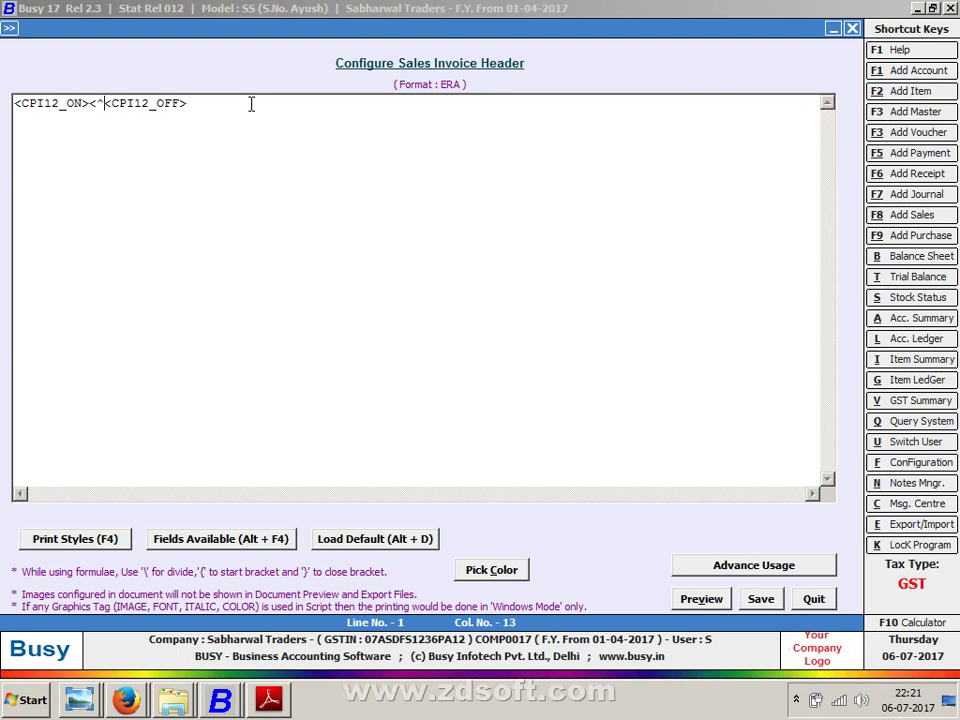
type("^,")
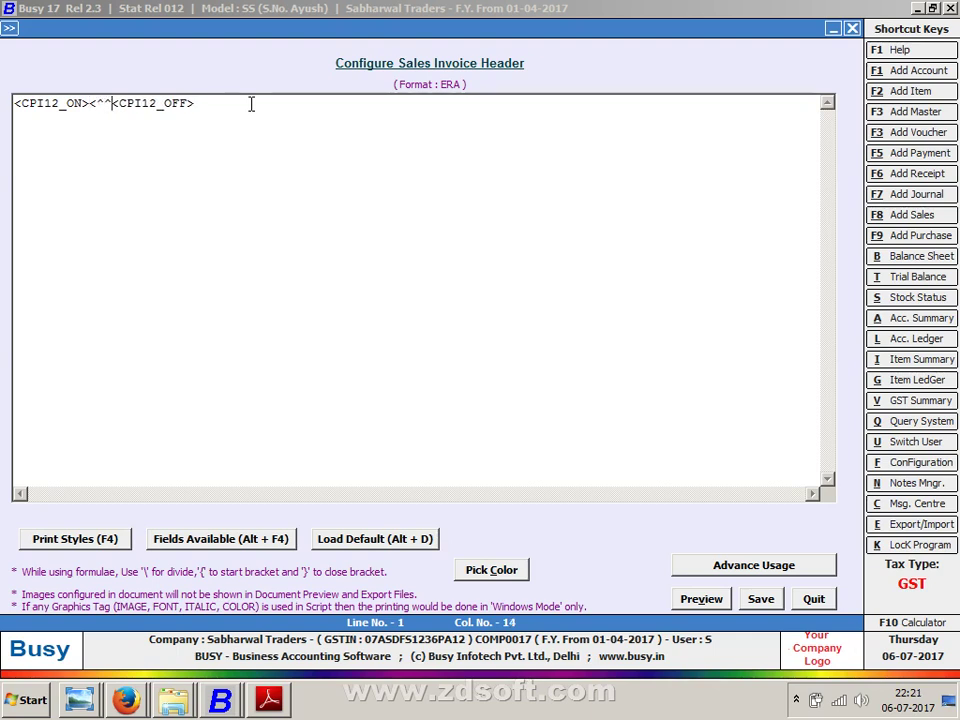
type("50")
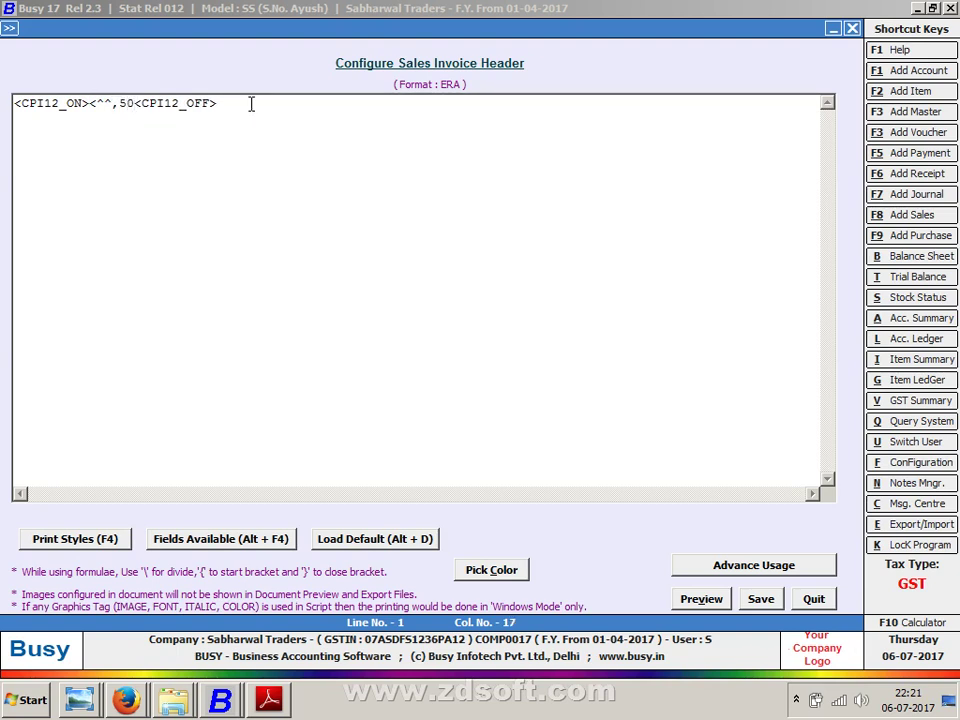
type(",L>")
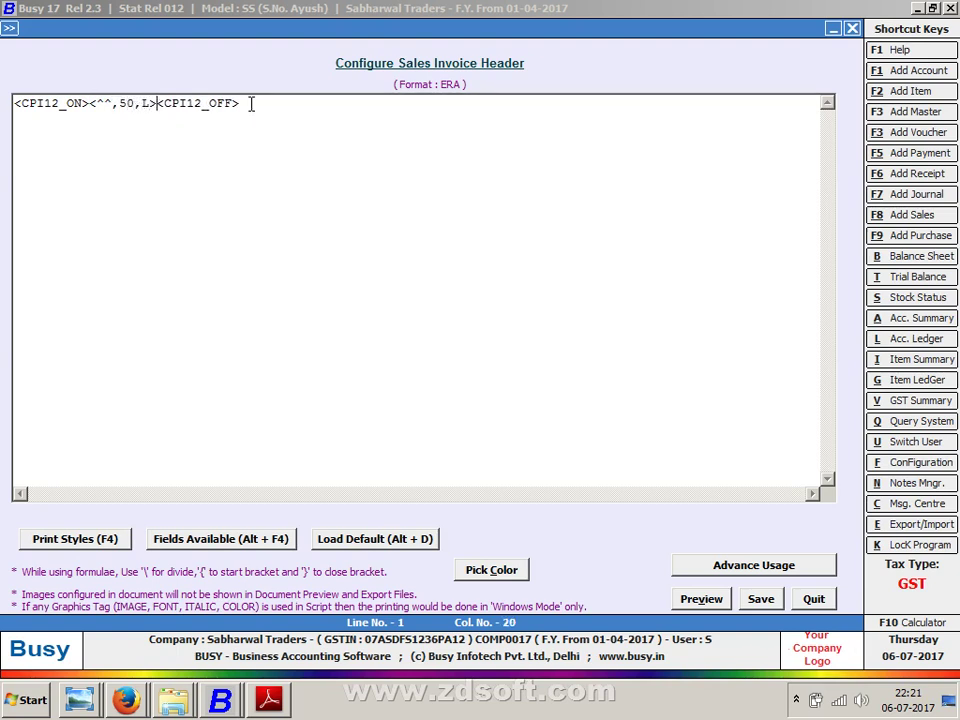
Enter a space and "Common Invoice" between the carets of the static text field and preview the header.
key("Left")
key("Left")
key("Left")
key("Left")
key("Left")
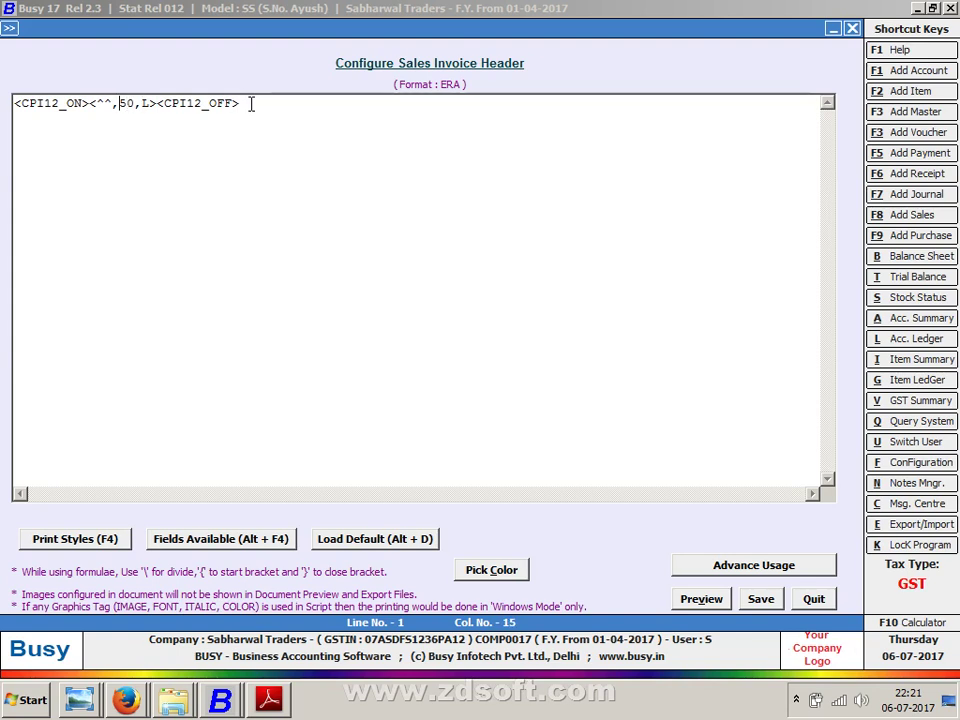
key("Left")
key("Left")
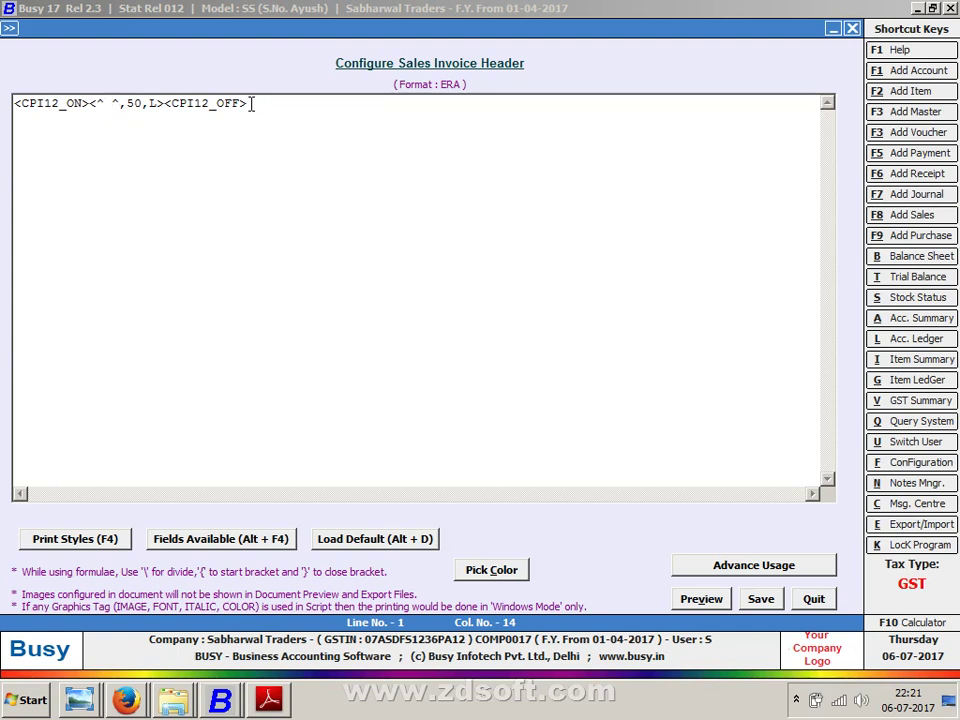
key("Right")
key("Right")
key("Right")
key("Right")
key("Right")
key("Right")
key("Right")
key("Left")
key("Left")
key("Left")
key("Left")
key("Left")
key("Left")
key("Left")
type("C")
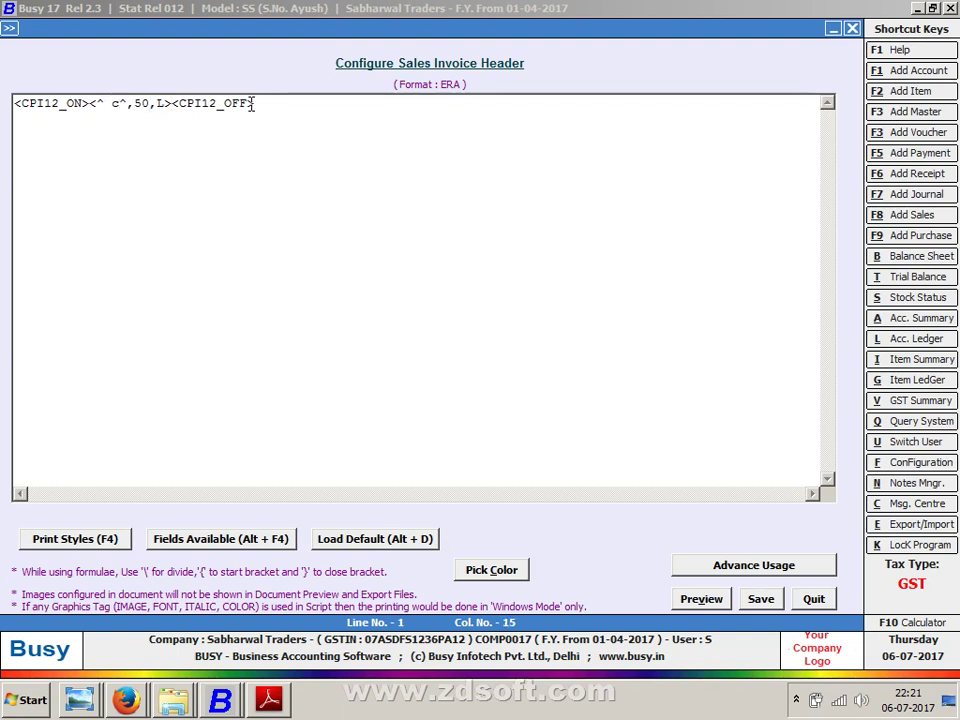
type("ommon ")
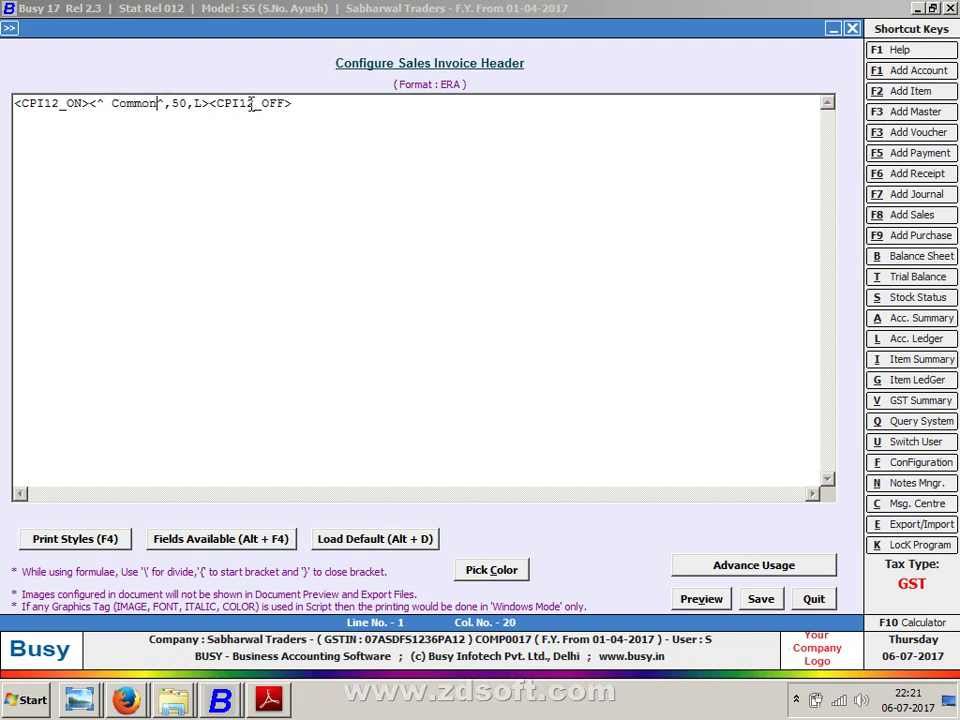
type("Invoice")
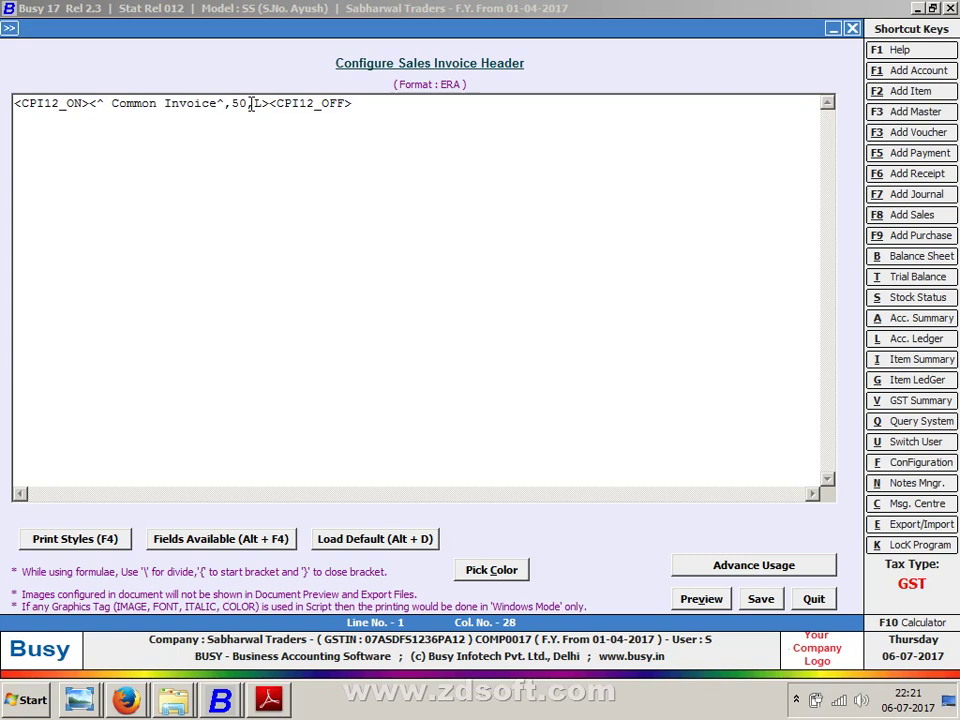
key("alt+v")
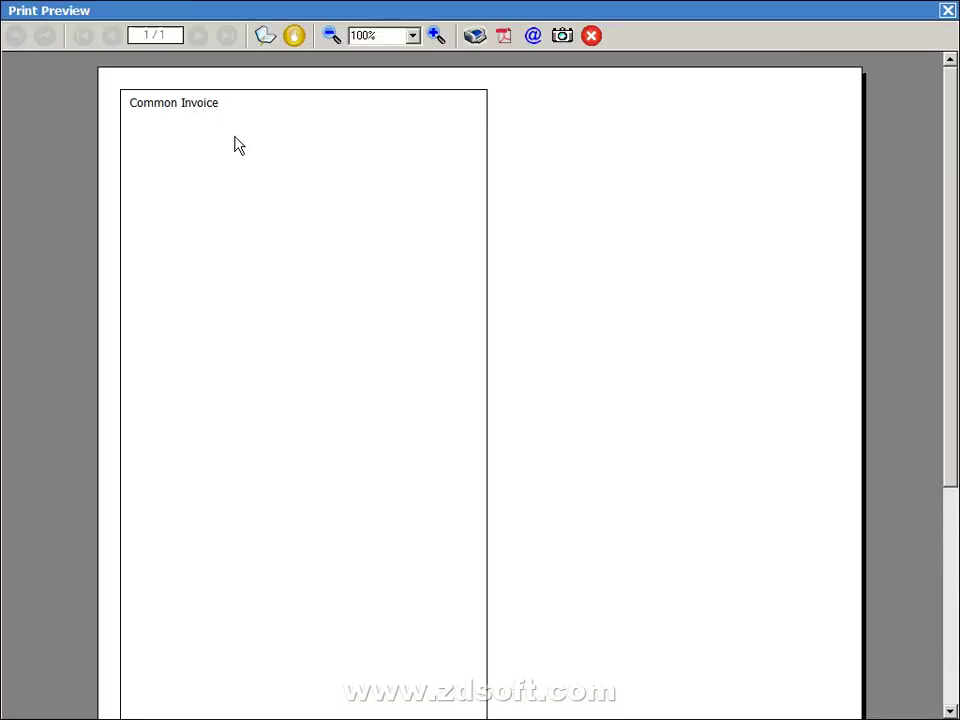
key("Escape")
Change the alignment of the "Common Invoice" field to C for centre and preview the header.
left_click(265, 106)
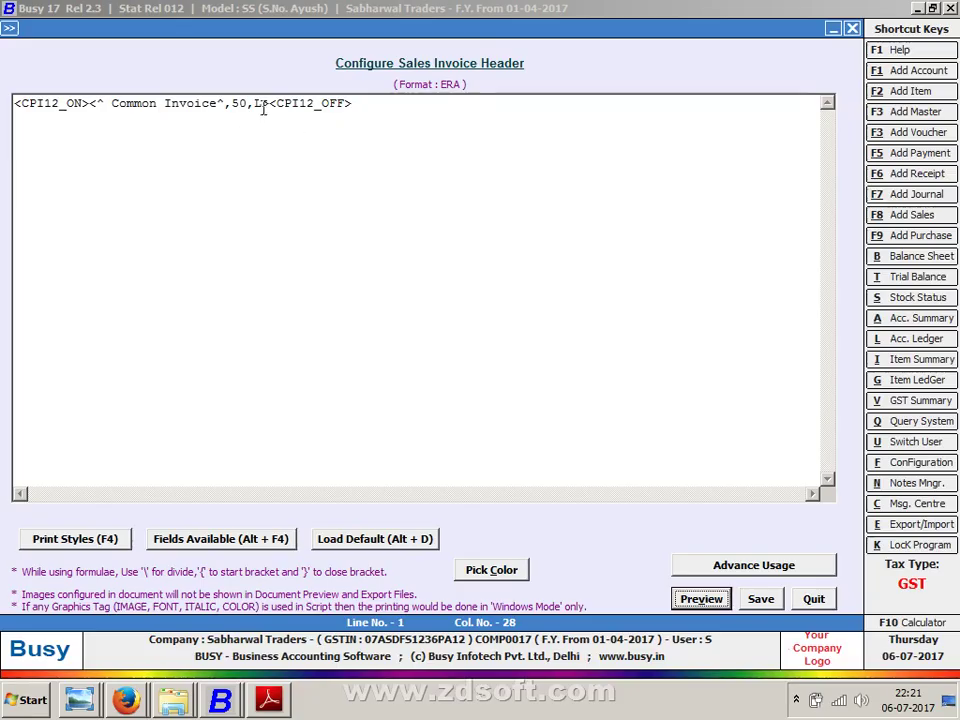
key("BackSpace")
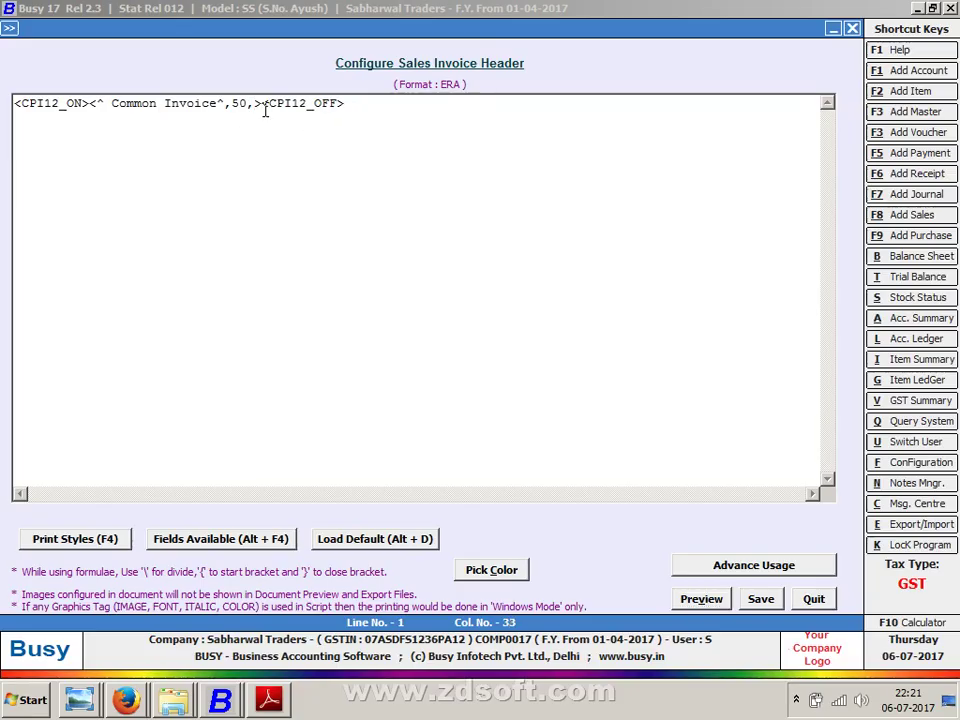
type("C")
key("alt+v")
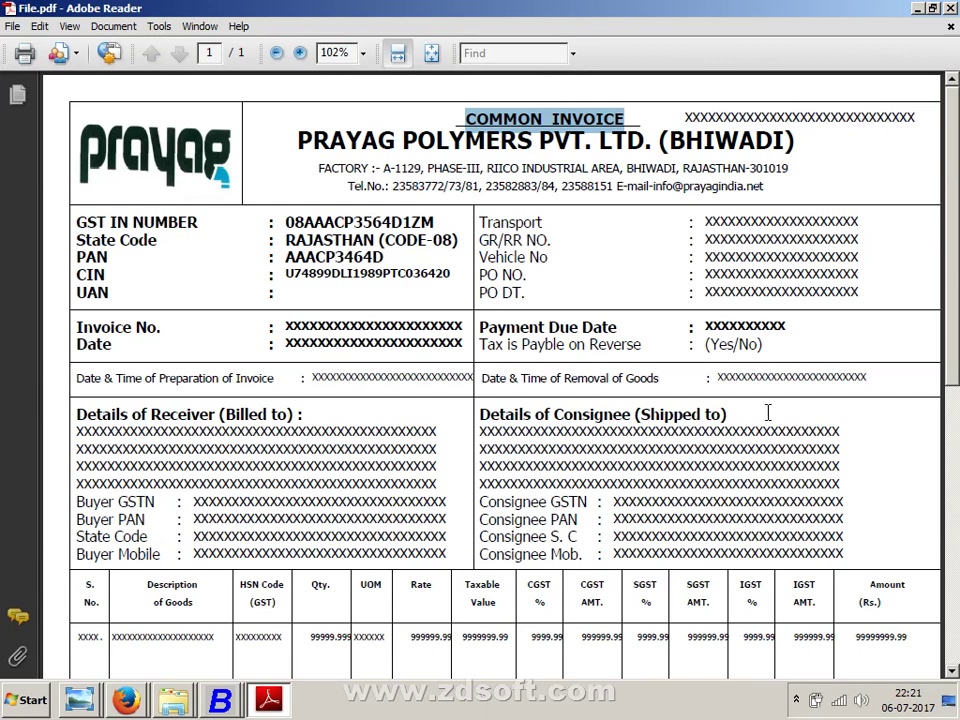
Try the 100% zoom on the sample PDF invoice, and set its zoom to 95%.
left_click(363, 53)
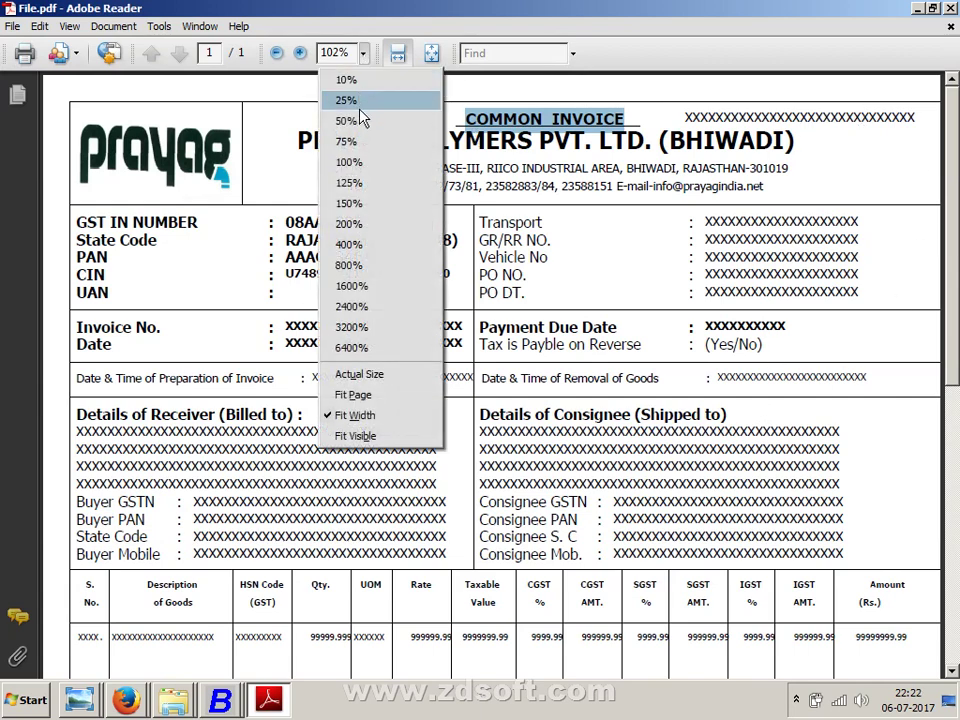
left_click(357, 162)
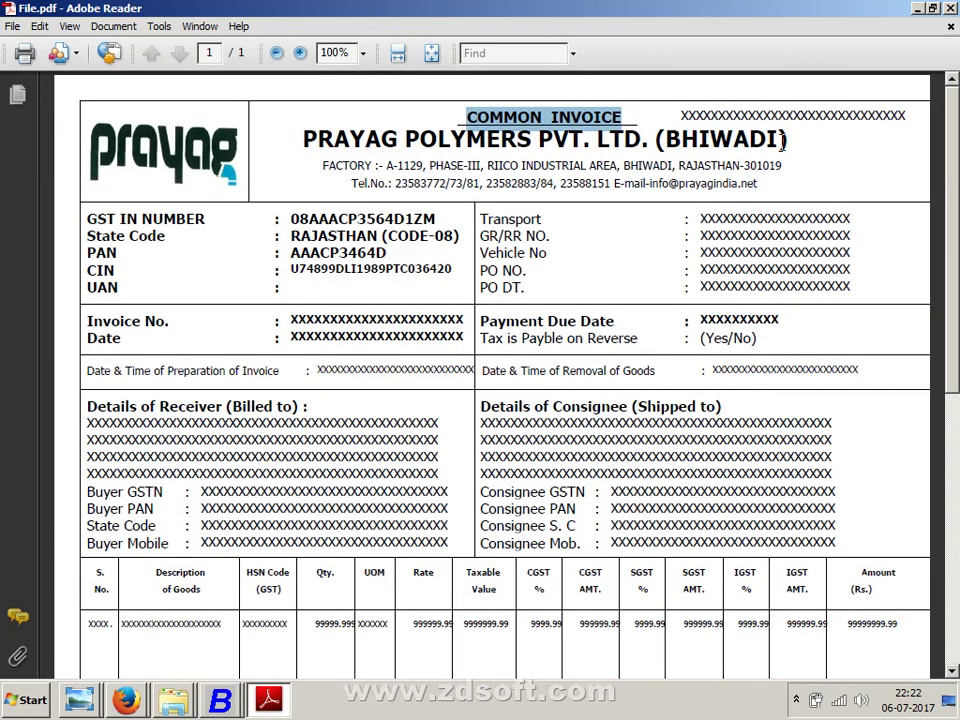
left_click(363, 53)
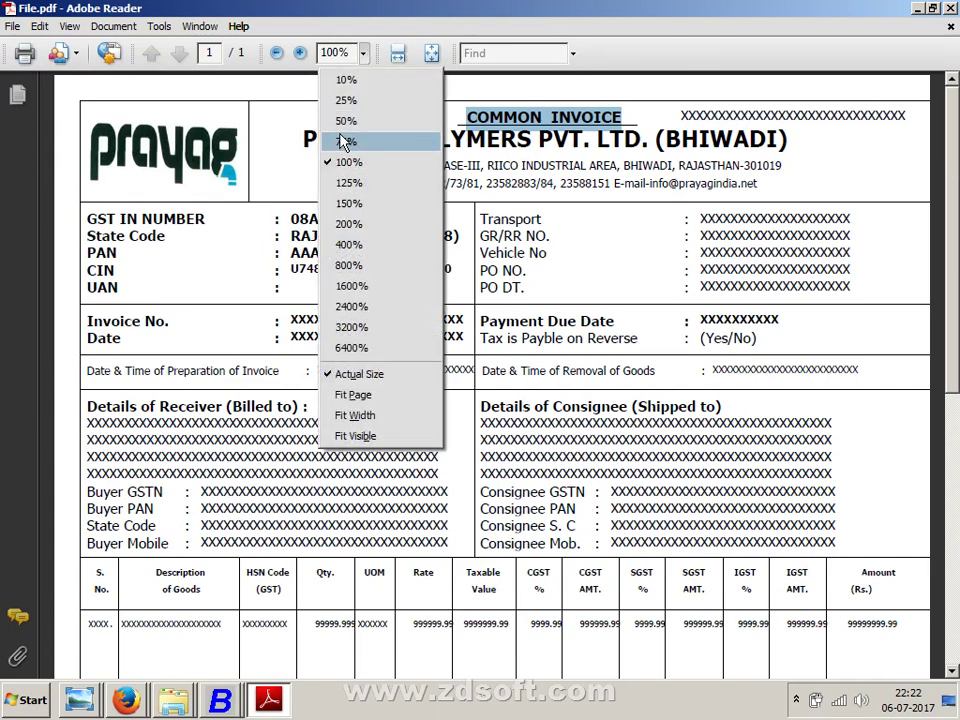
left_click(340, 59)
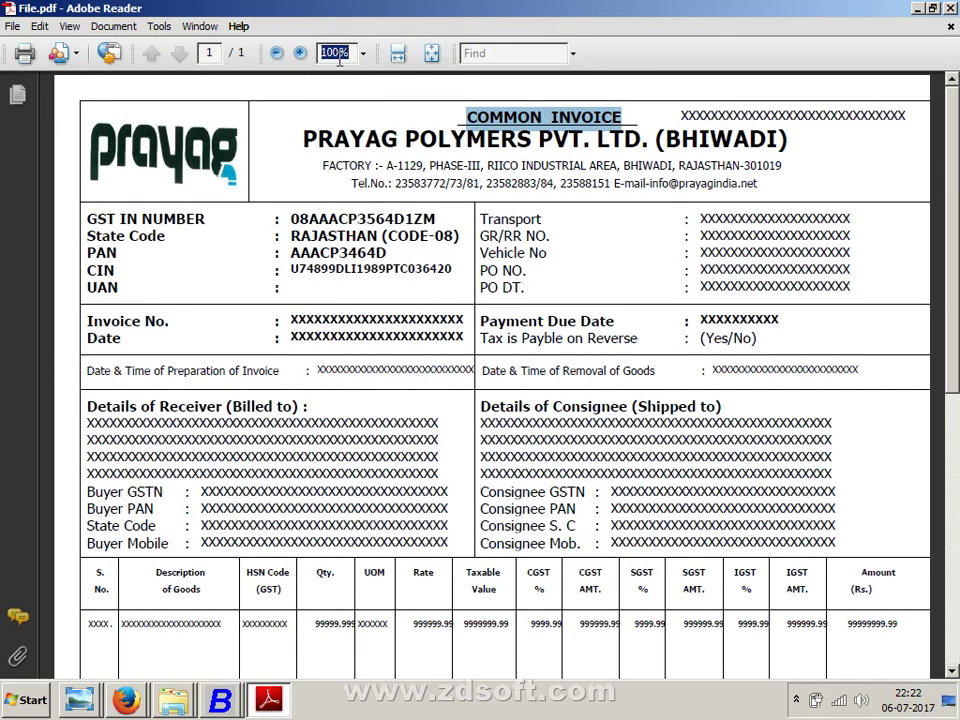
type("95")
key("Return")
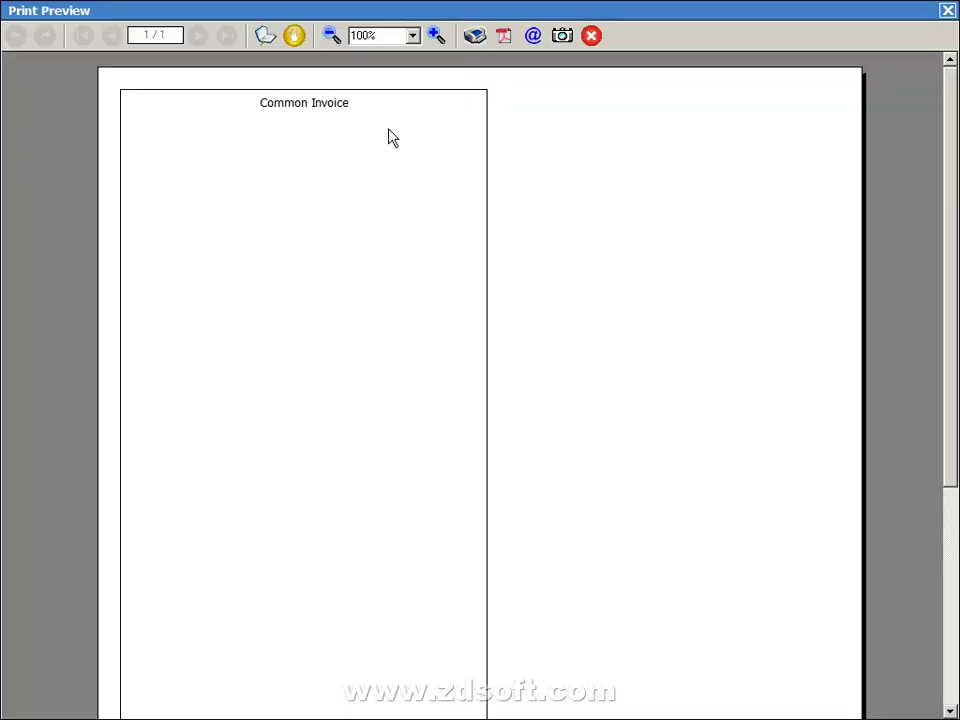
Set the width of the "Common Invoice" static text field to 96 and preview the header.
key("Escape")
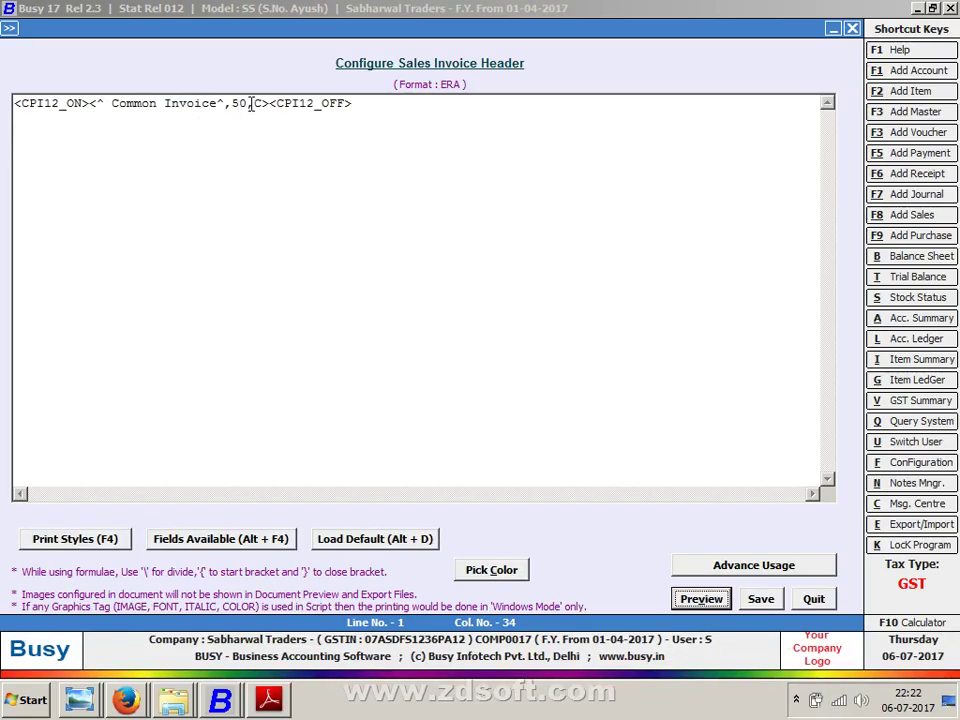
left_click(248, 104)
key("BackSpace")
key("BackSpace")
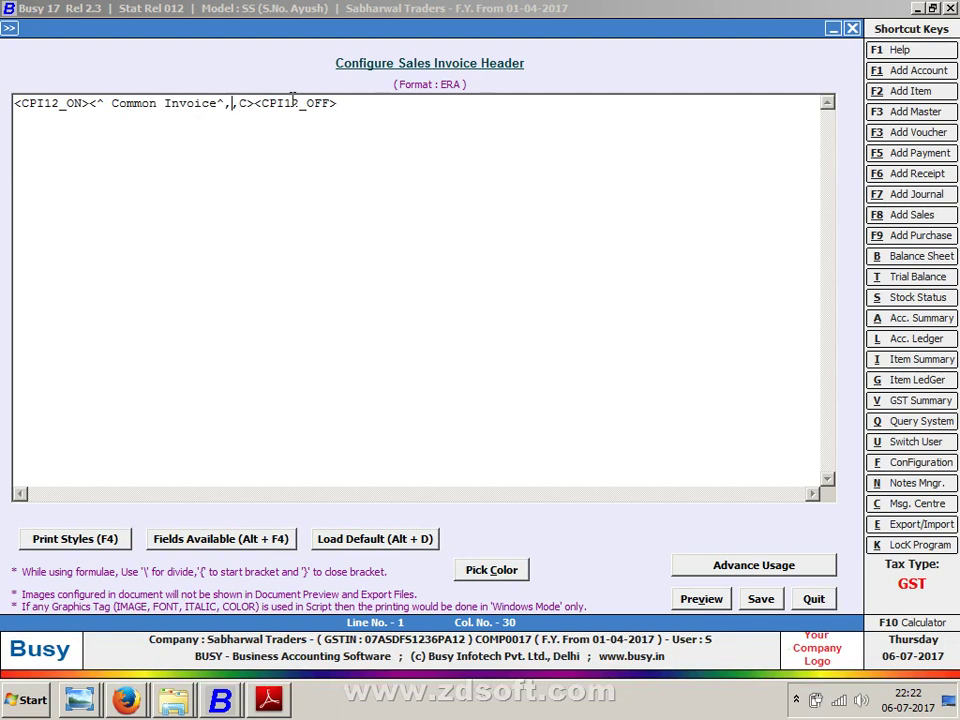
type("96")
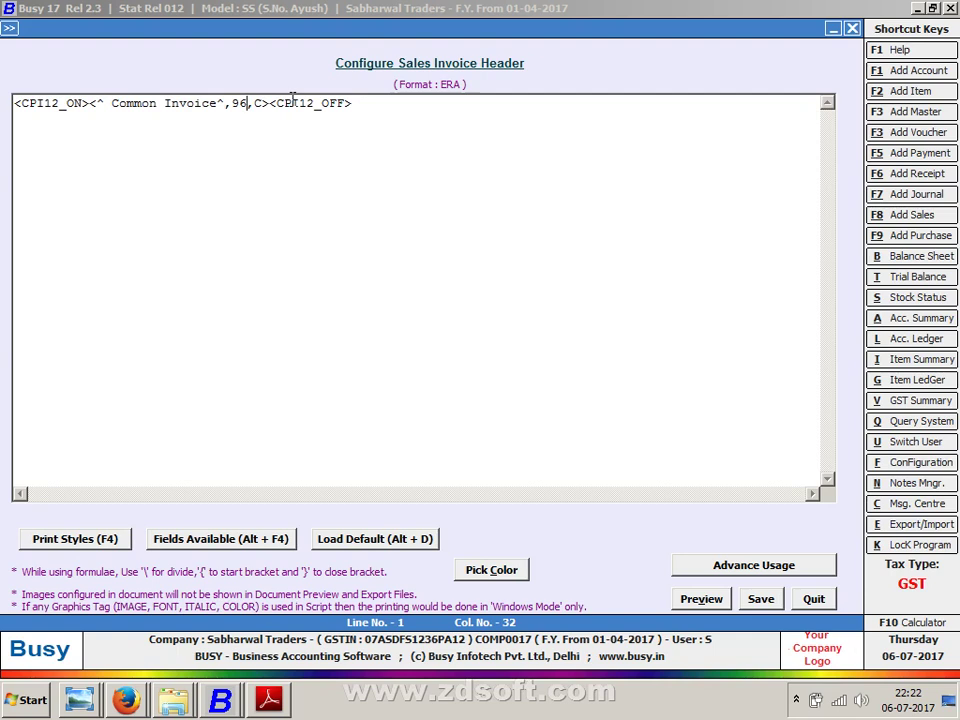
key("alt+v")
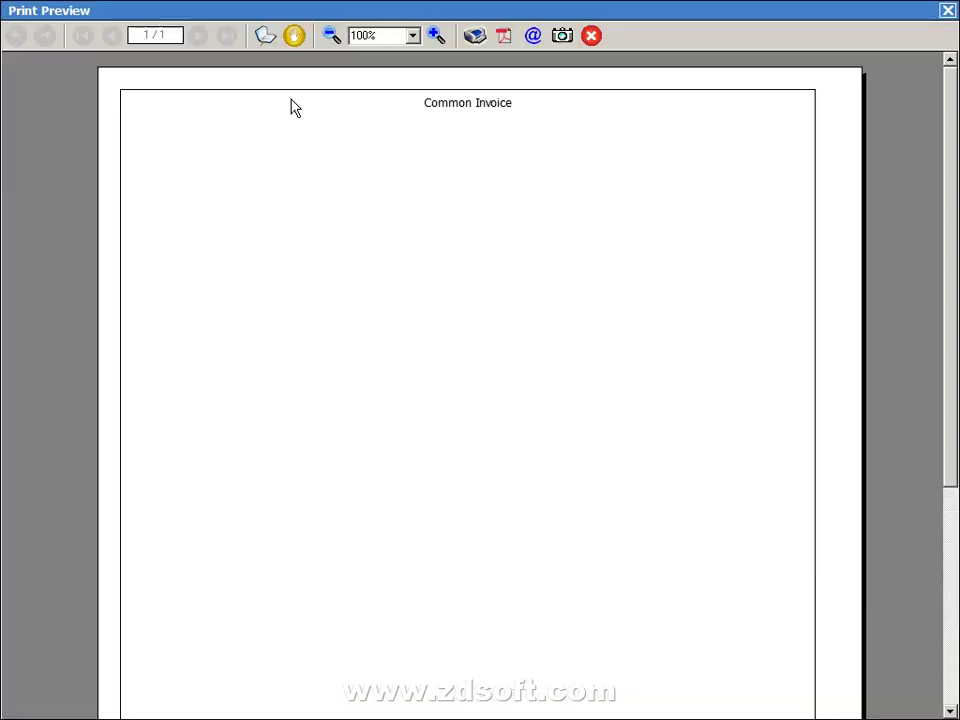
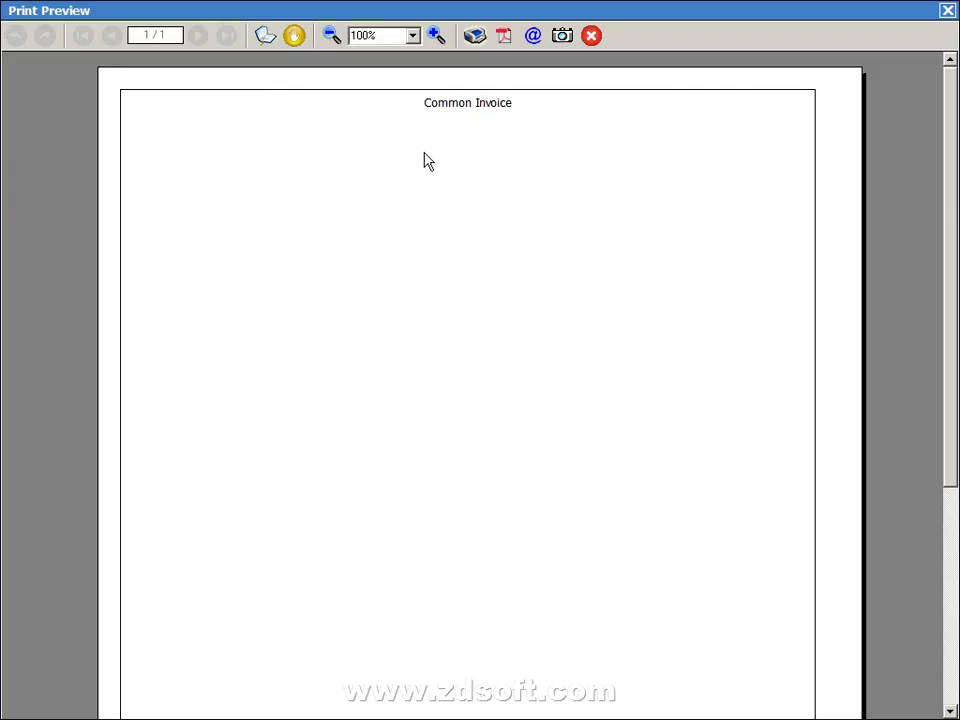
key("Escape")
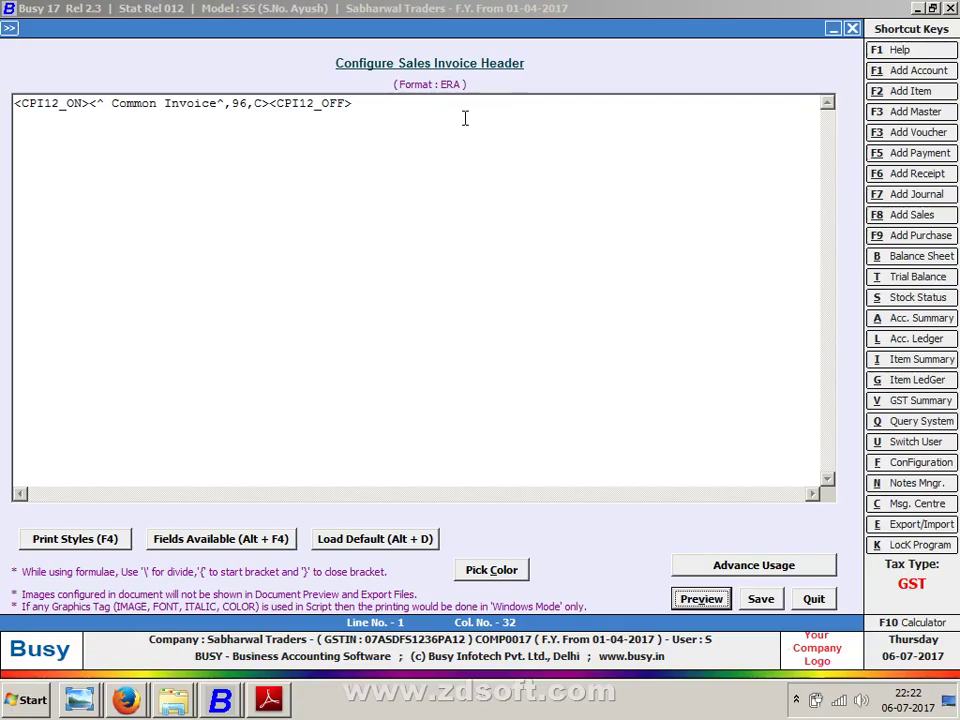
Insert the BOLD_ON print style between the CPI12_ON tag and the "Common Invoice" field.
left_click(90, 103)
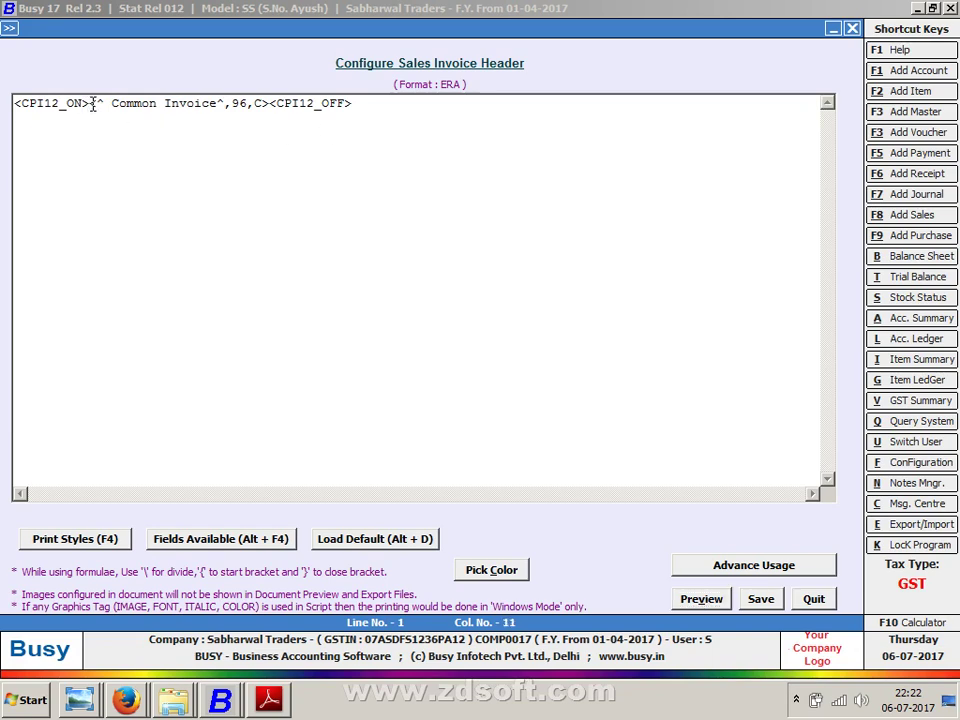
type("<")
key("Up")
key("Up")
key("Up")
key("Up")
key("Up")
key("Up")
key("Up")
key("Up")
key("Up")
key("Up")
key("Up")
key("Up")
key("Up")
key("Up")
key("Up")
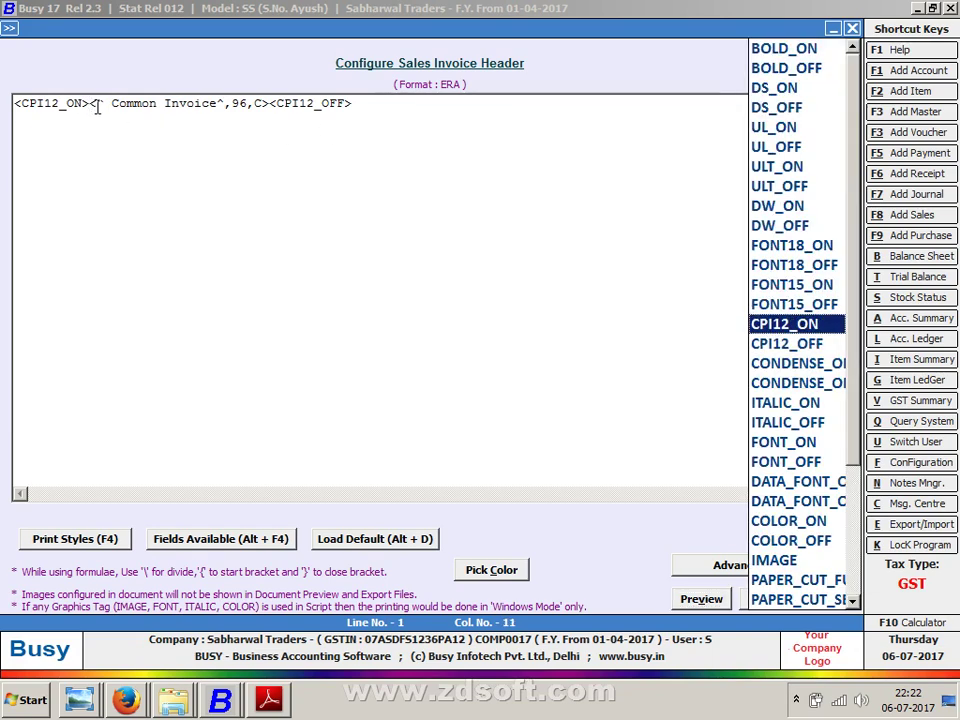
key("Return")
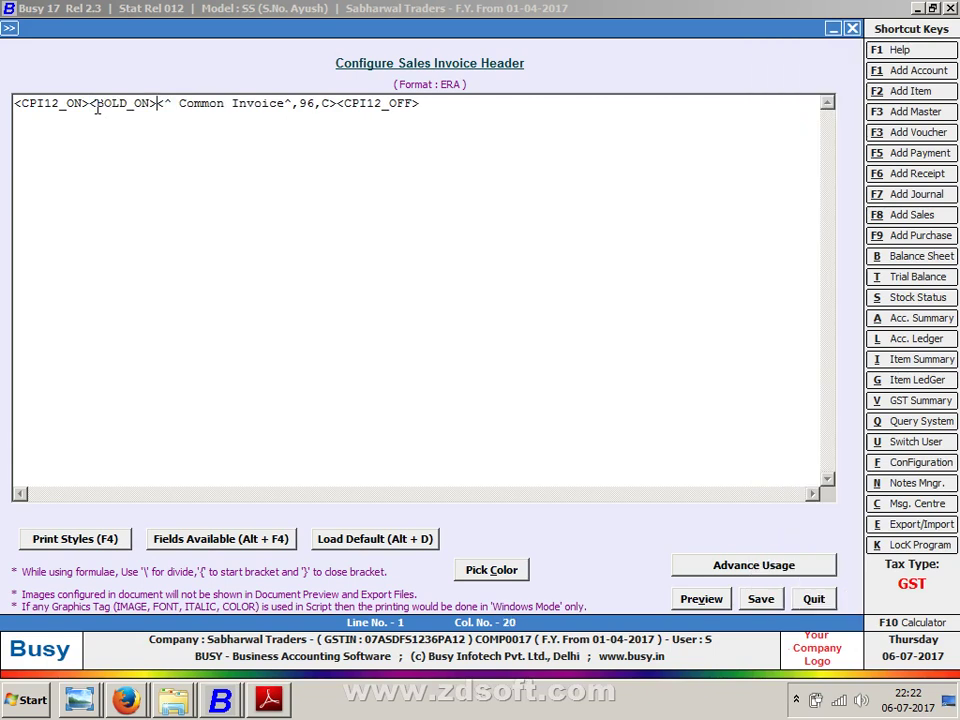
Insert the BOLD_OFF print style directly after the "Common Invoice" field and preview the header against the sample PDF.
key("Right")
key("Right")
key("Right")
key("Right")
key("Right")
key("Right")
key("Right")
key("Right")
key("Right")
key("Right")
key("Right")
key("Right")
key("Right")
key("Right")
key("Right")
key("Right")
key("Right")
key("Right")
key("Right")
key("Right")
key("Right")
key("Right")
key("Up")
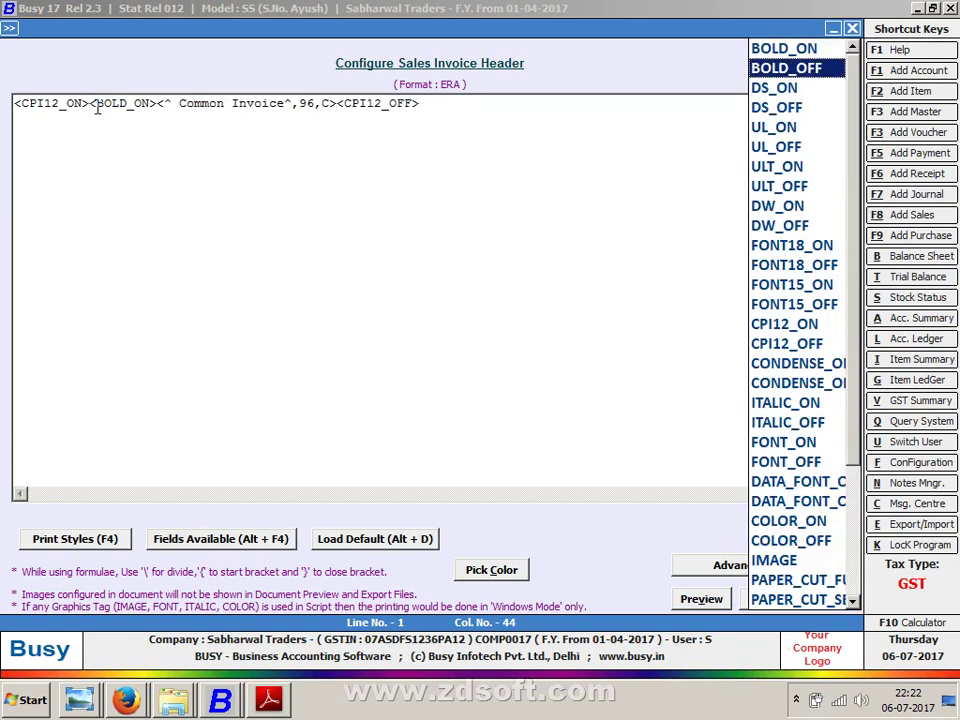
key("Return")
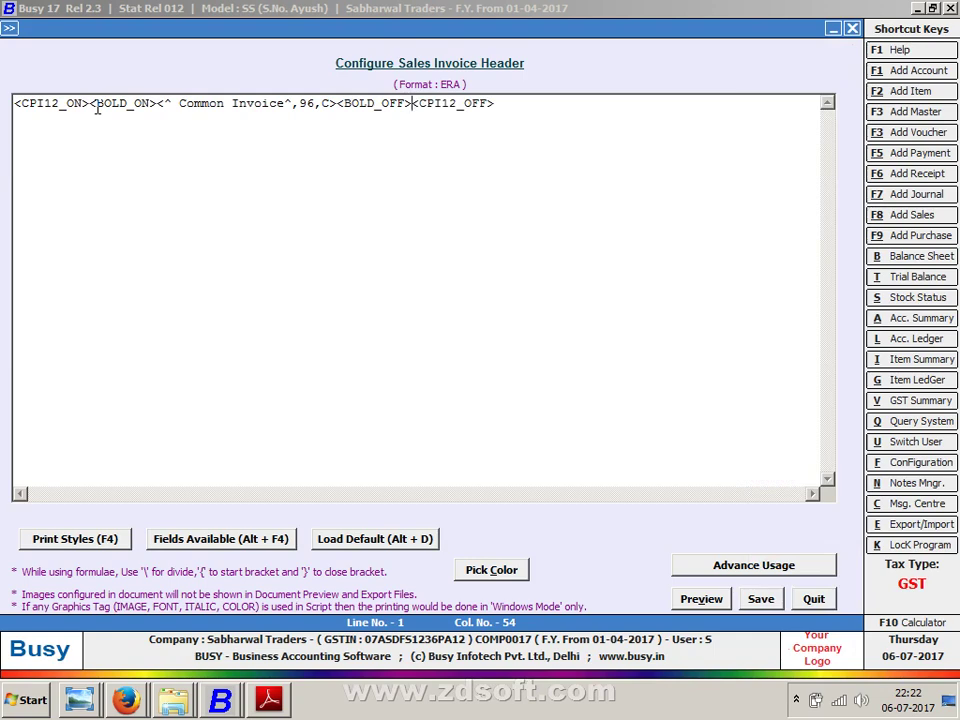
key("alt+v")
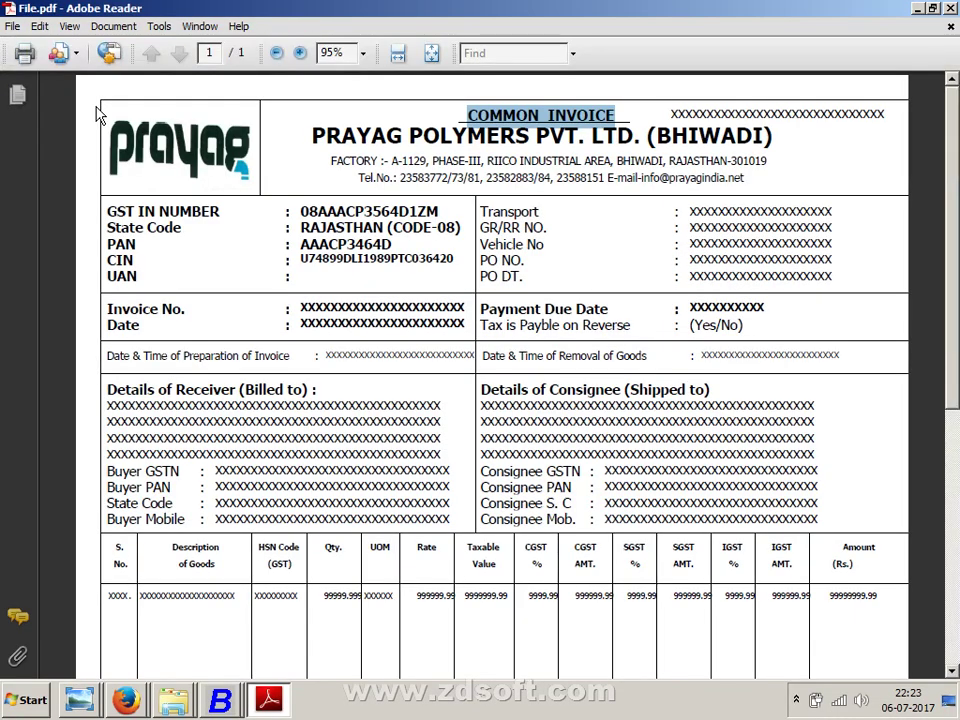
key("alt+Tab")
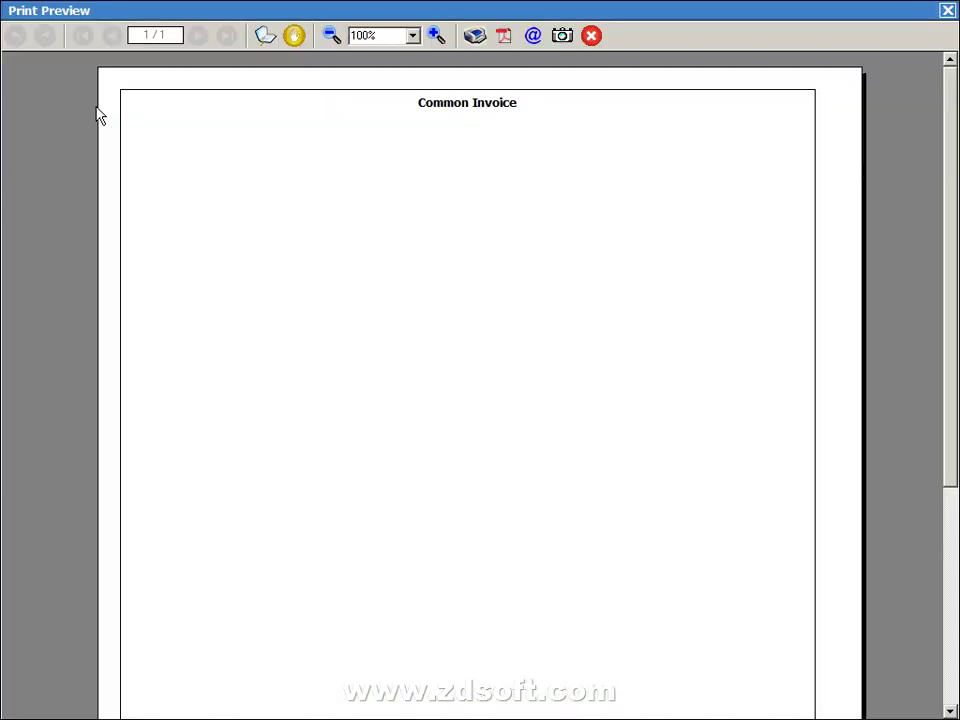
key("Escape")
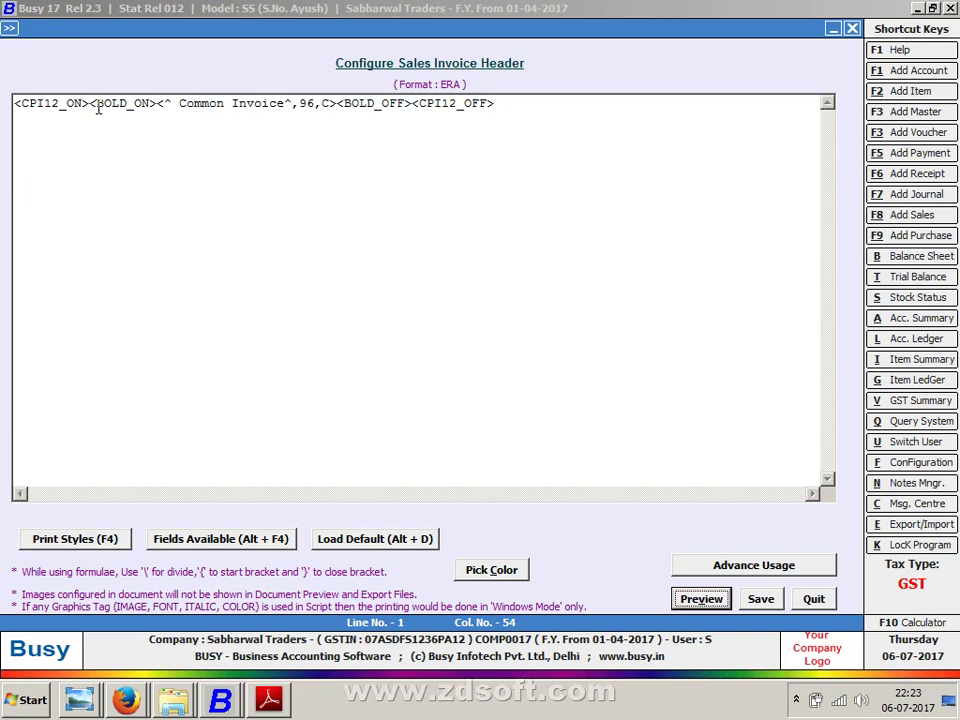
Insert the FONT_ON print style with Courier New after the BOLD_ON tag and set its font size to 15.
left_click(160, 104)
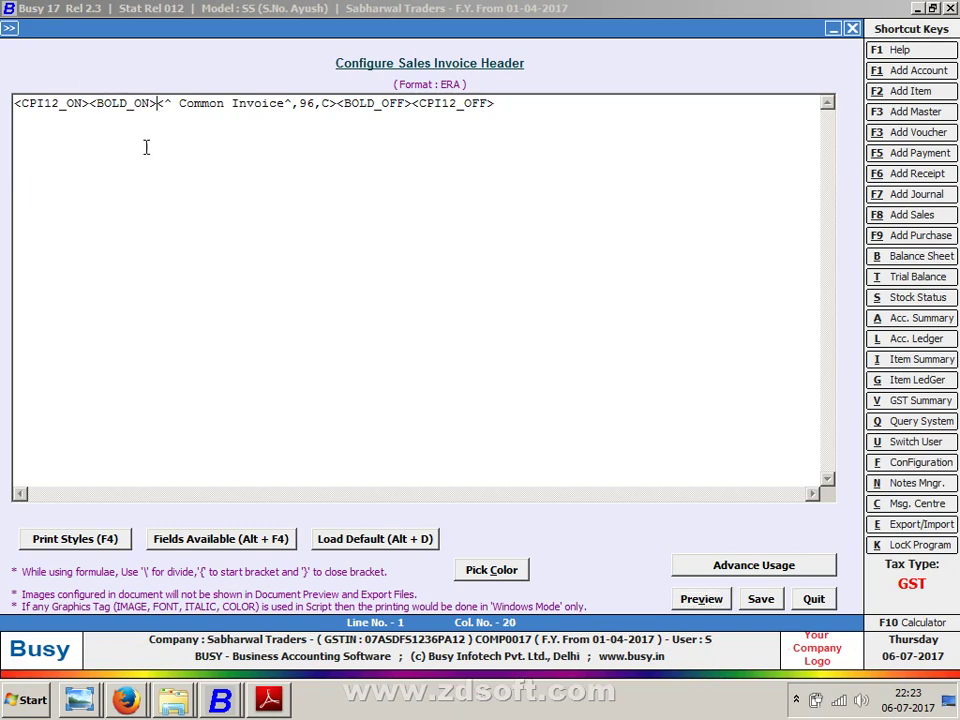
left_click(70, 556)
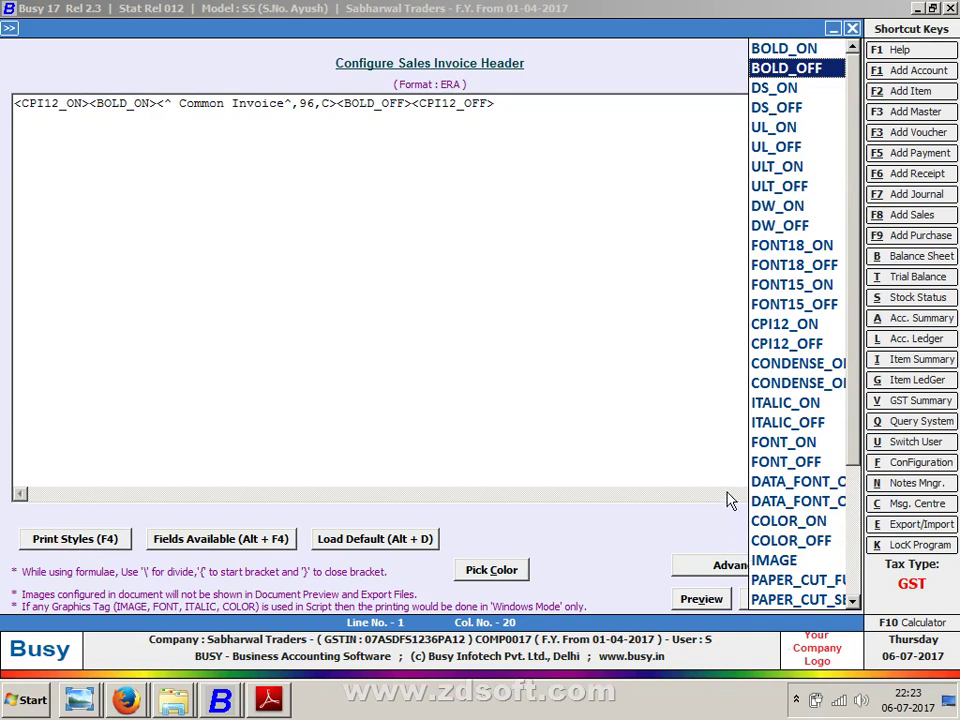
left_click(770, 449)
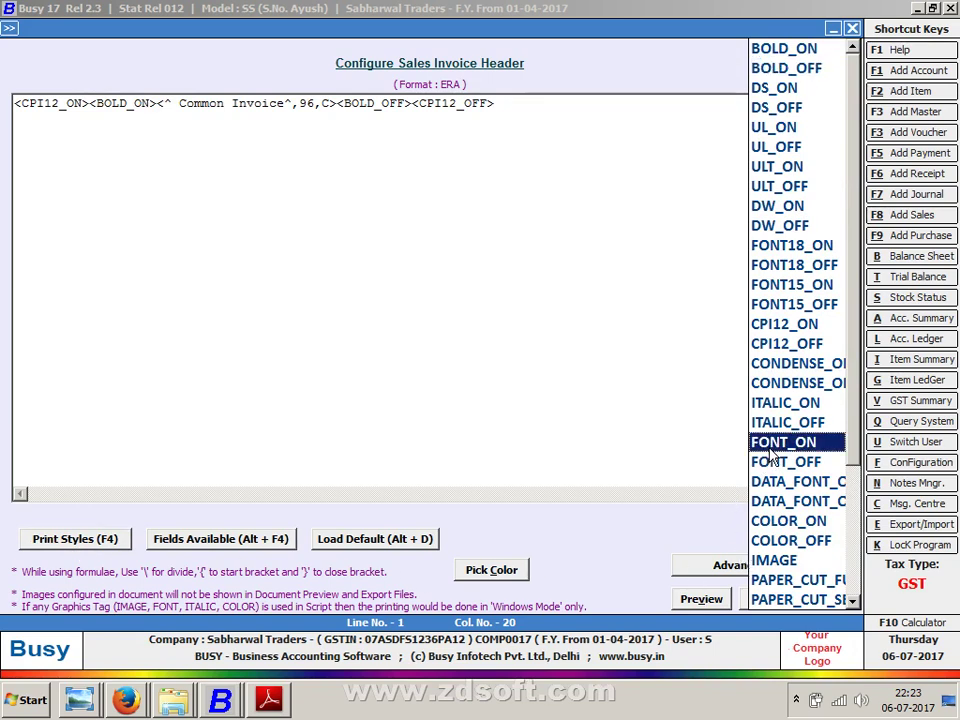
double_click(770, 447)
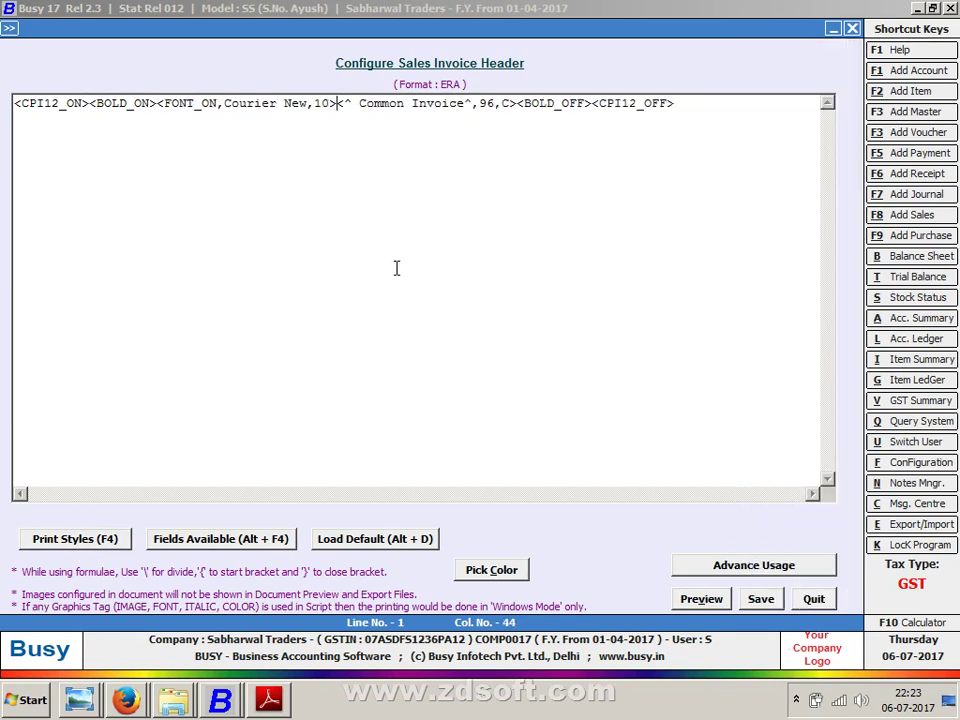
left_click(332, 108)
key("BackSpace")
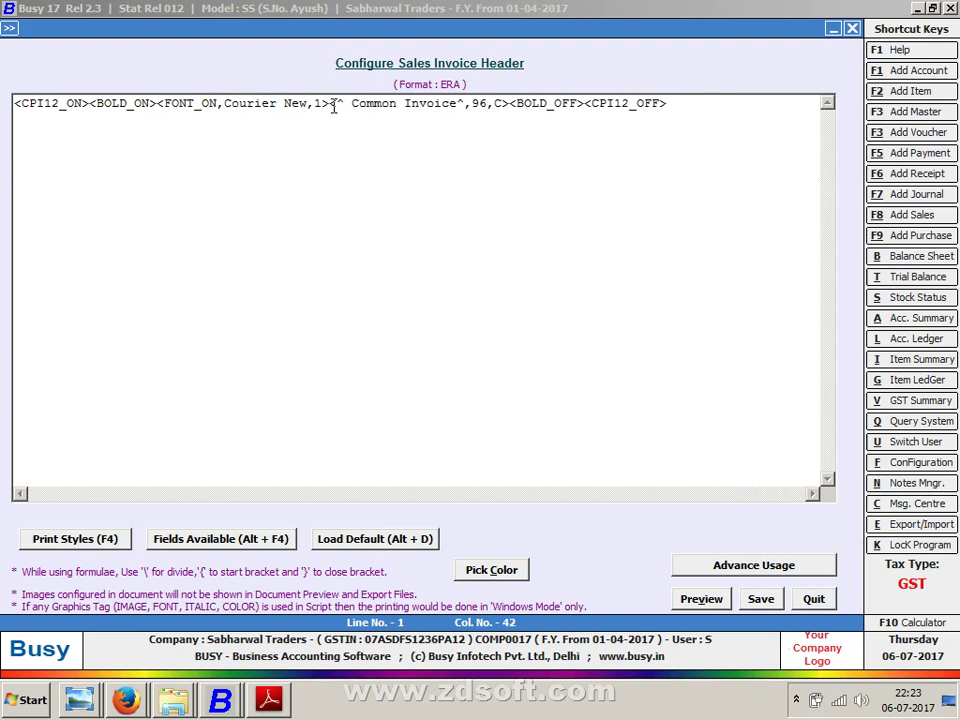
type("5")
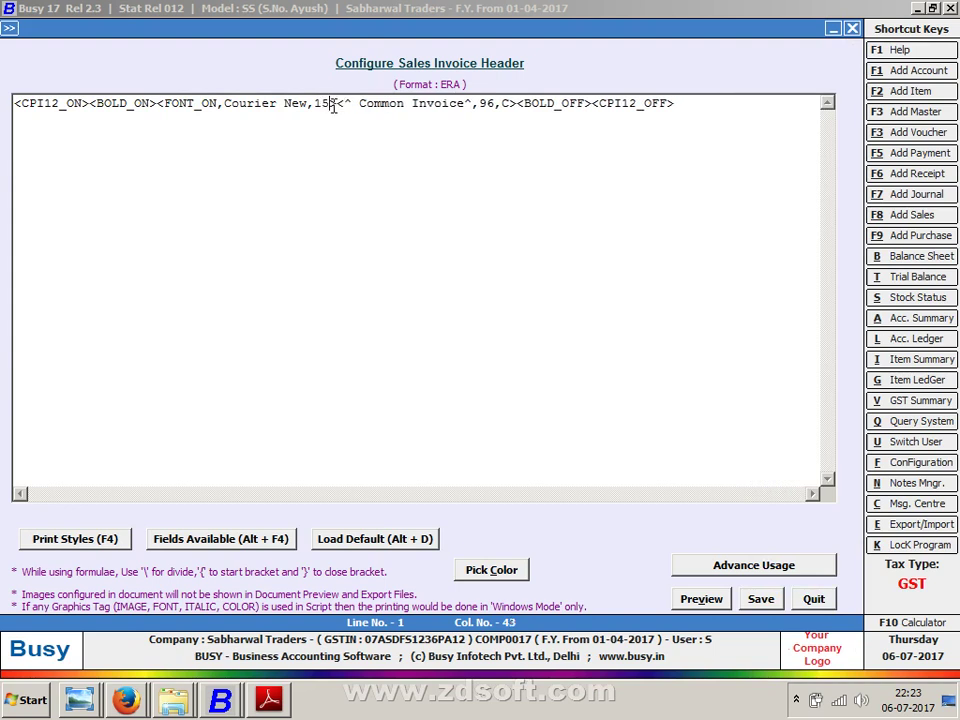
Insert the FONT_OFF print style between the "Common Invoice" field and the BOLD_OFF tag, and try to preview the header.
left_click(517, 103)
key("F4")
key("Down")
key("Return")
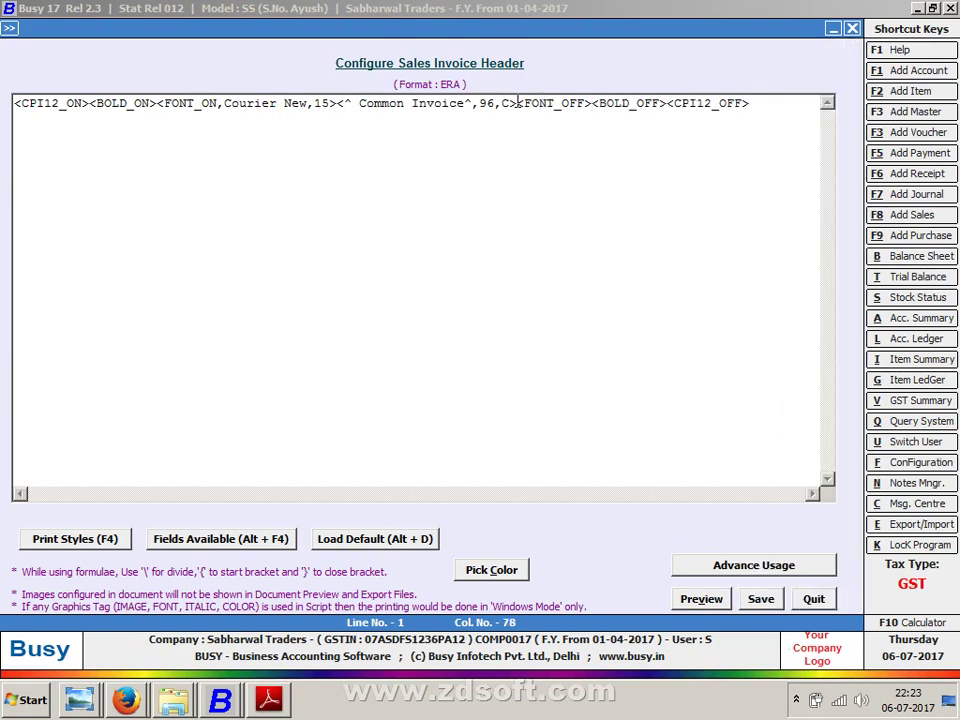
left_click(700, 598)
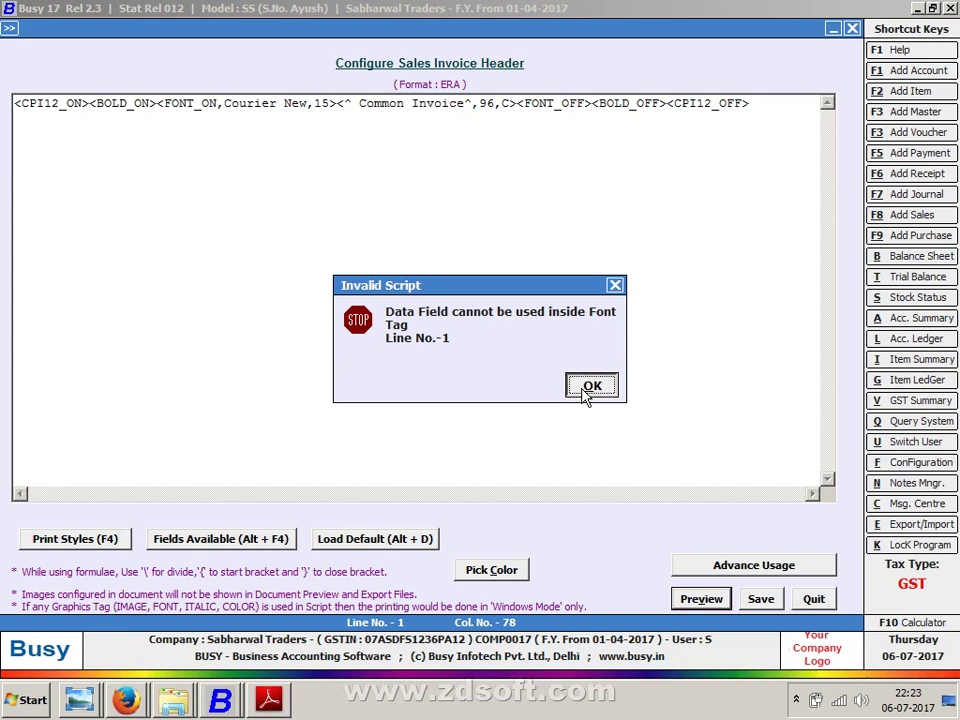
left_click(586, 393)
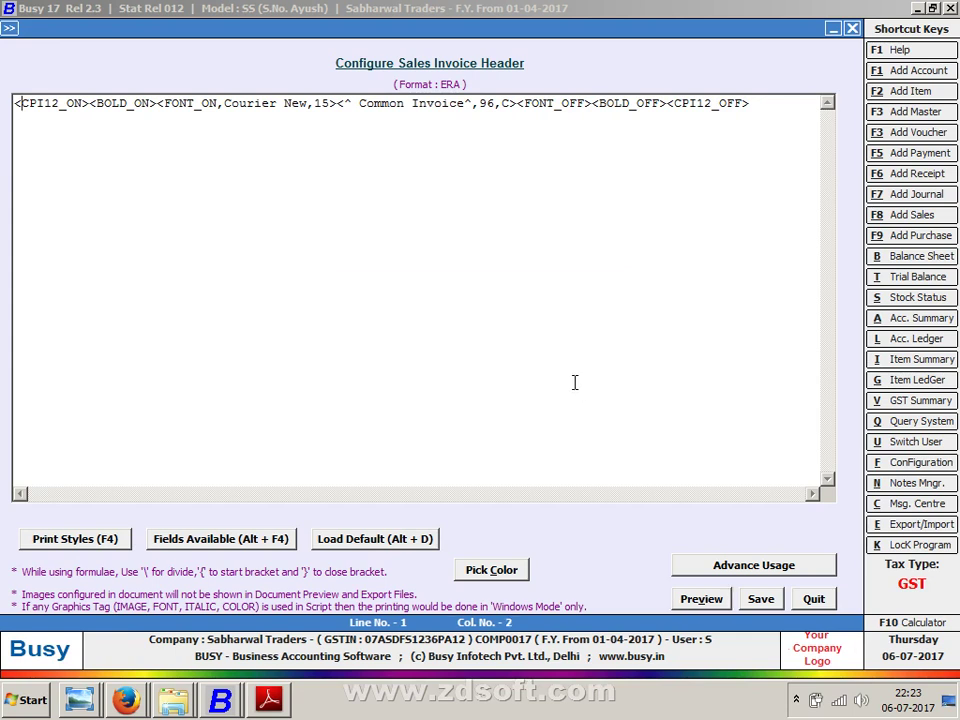
Delete the font name Courier New from the FONT_ON tag, keeping its commas and size.
left_click(309, 104)
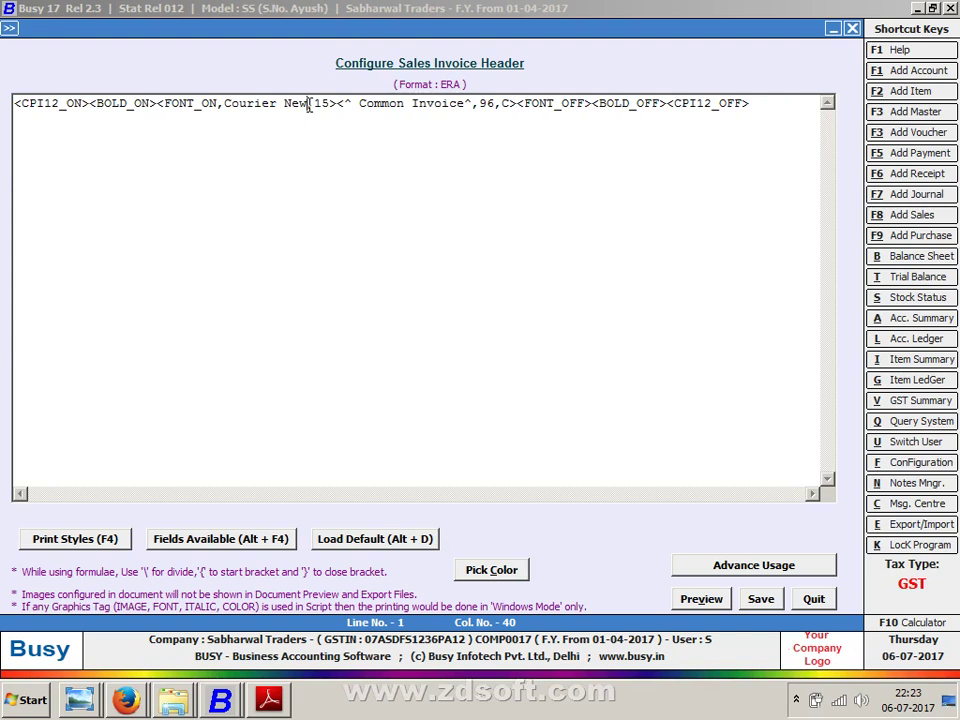
key("BackSpace")
key("BackSpace")
key("BackSpace")
key("BackSpace")
key("BackSpace")
key("BackSpace")
key("BackSpace")
key("BackSpace")
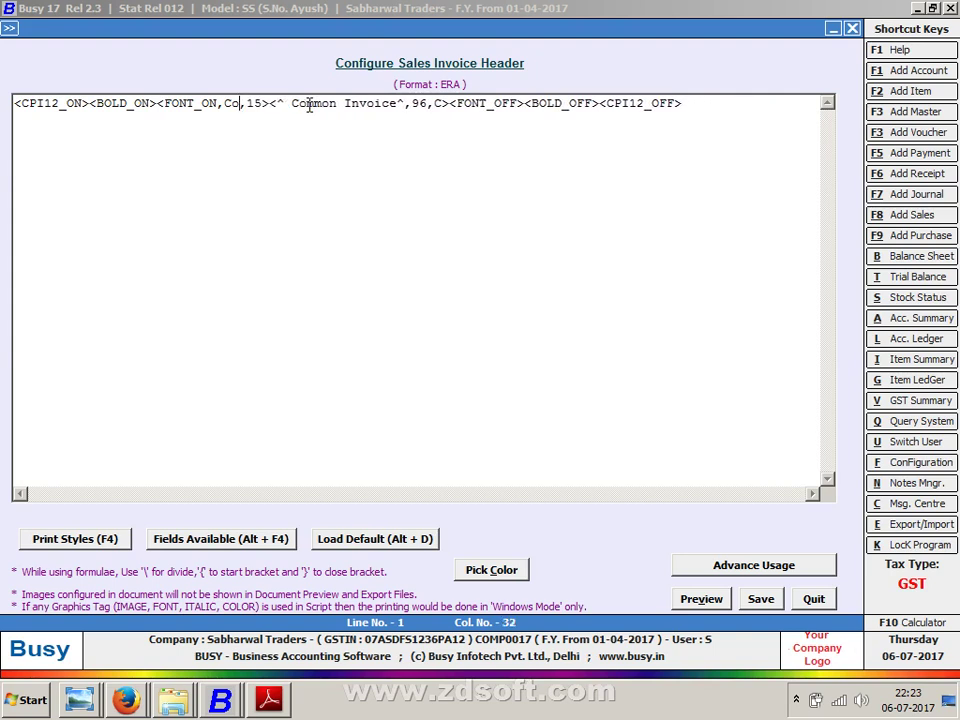
key("BackSpace")
key("BackSpace")
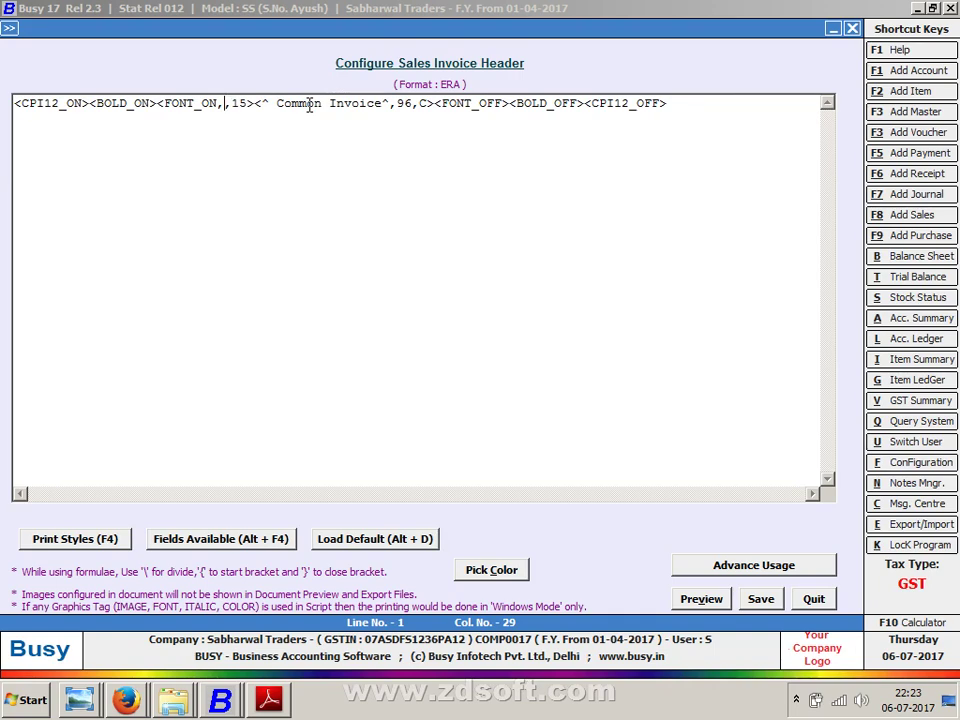
Look through the Regional Settings in Features / Options, leave them unsaved, and return to the ERA header script.
key("Escape")
key("Return")
key("Down")
key("Down")
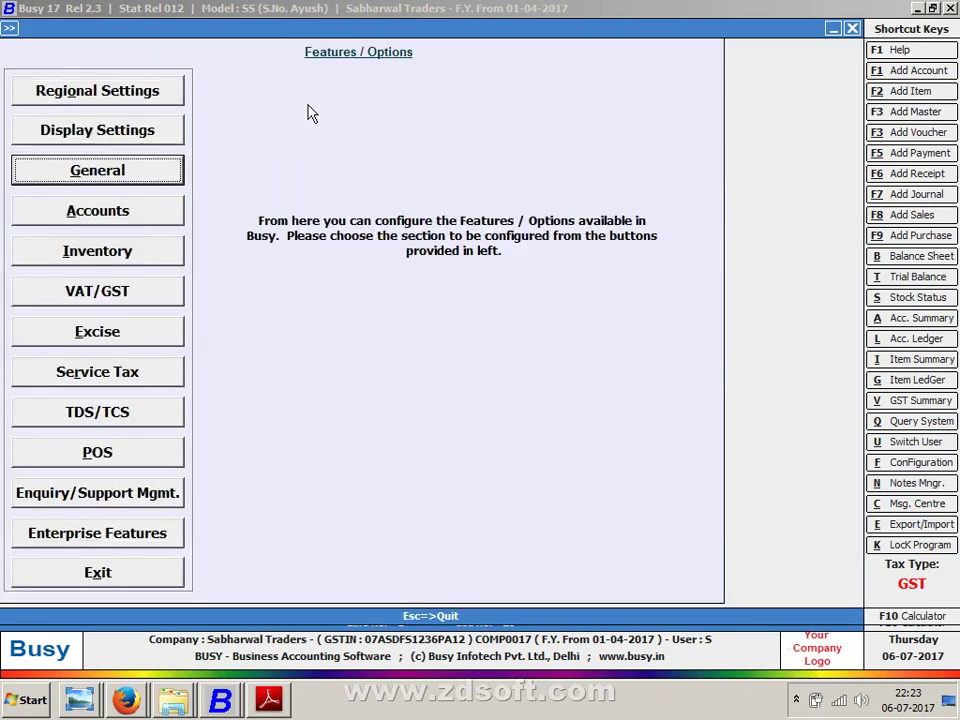
key("Up")
key("Up")
key("Return")
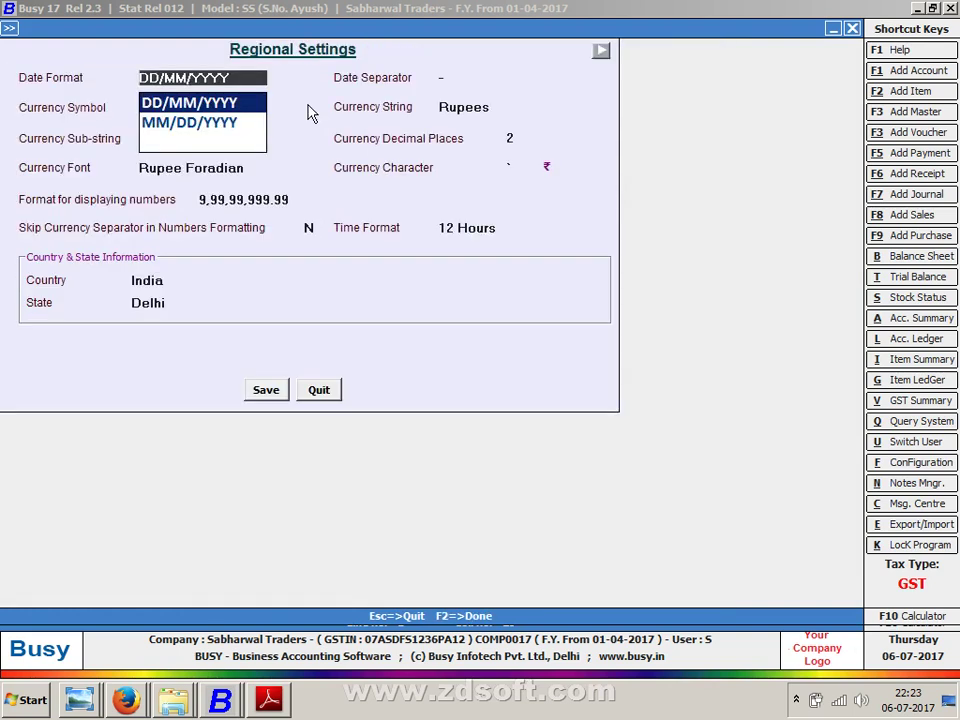
key("Return")
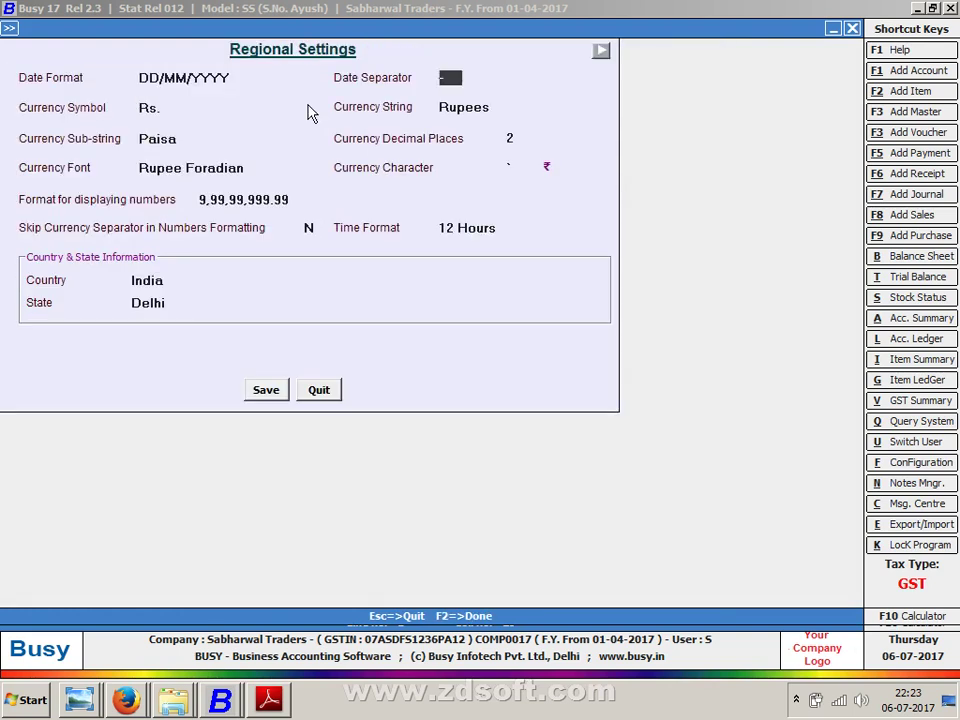
key("Return")
key("Return")
key("Return")
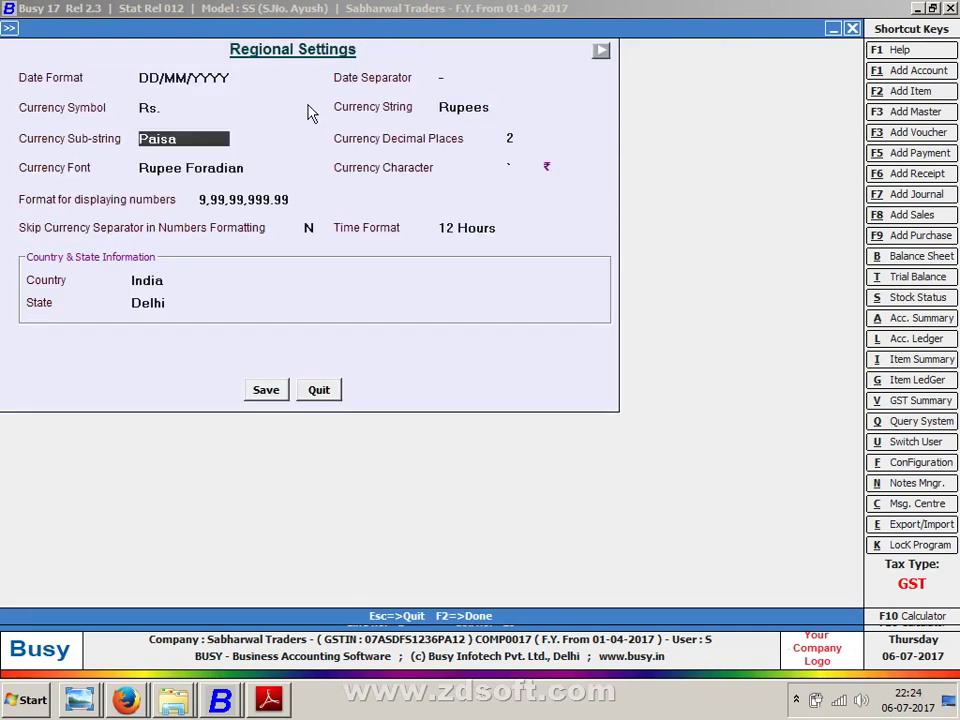
key("ctrl+alt+a")
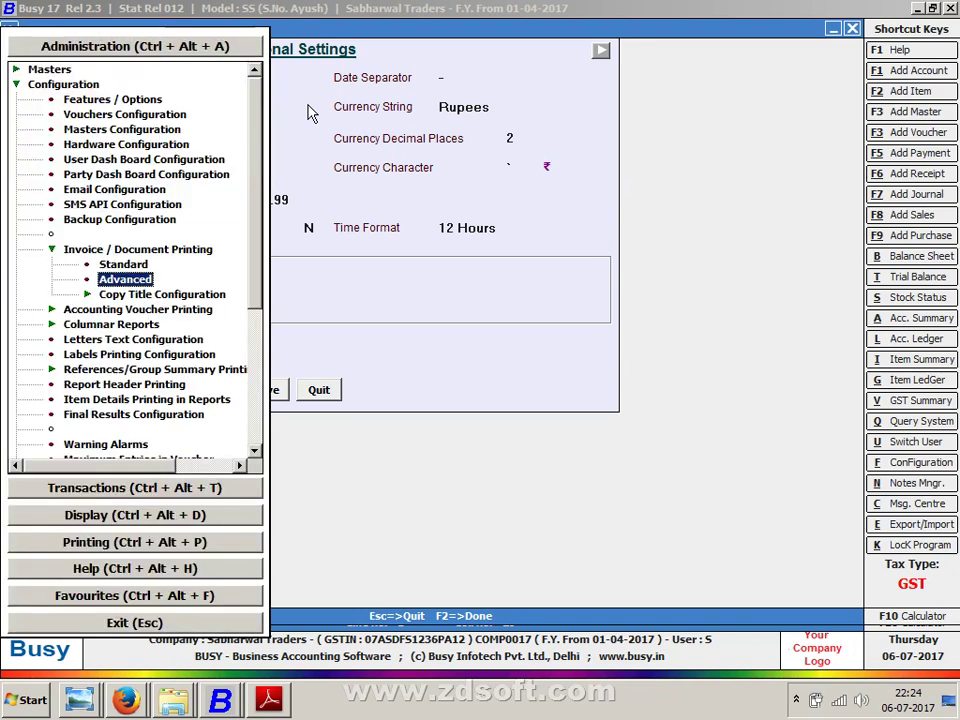
key("Escape")
key("Escape")
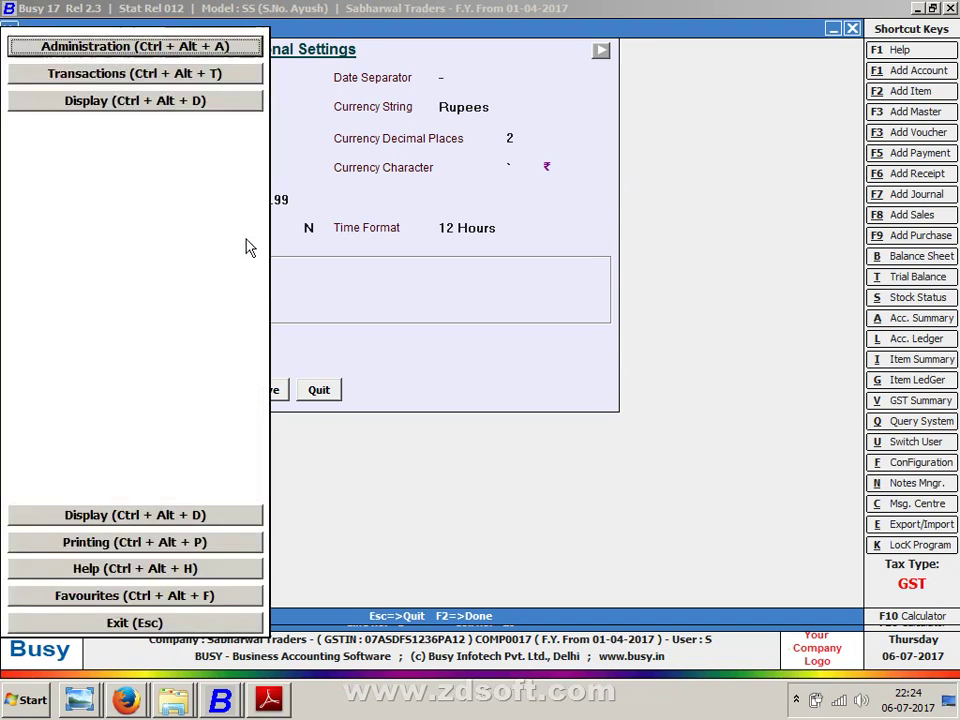
left_click(316, 391)
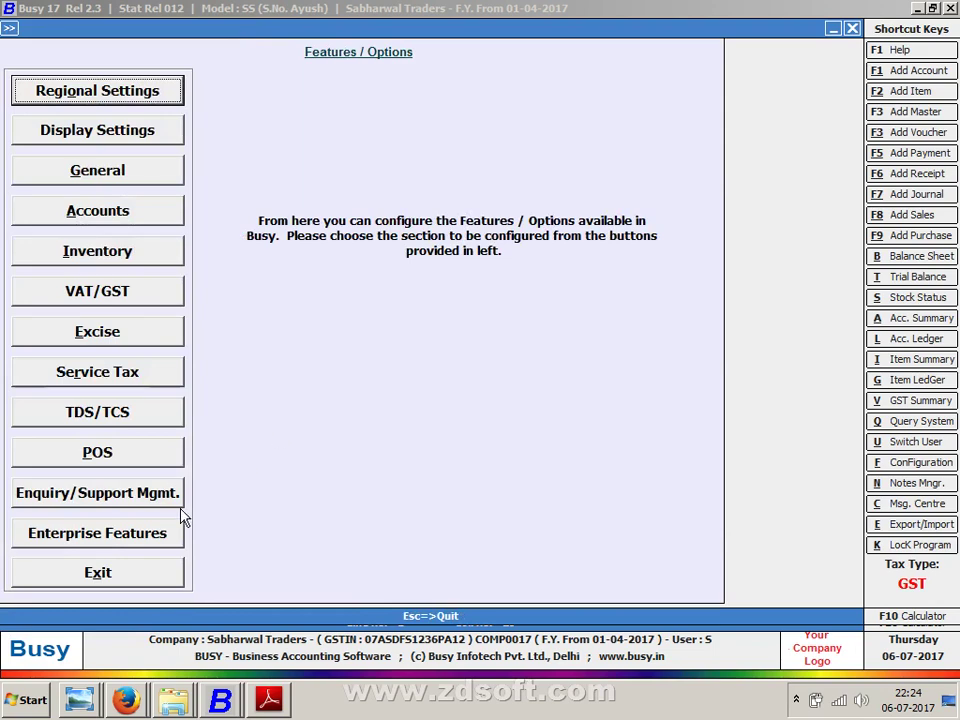
left_click(133, 580)
left_click(161, 270)
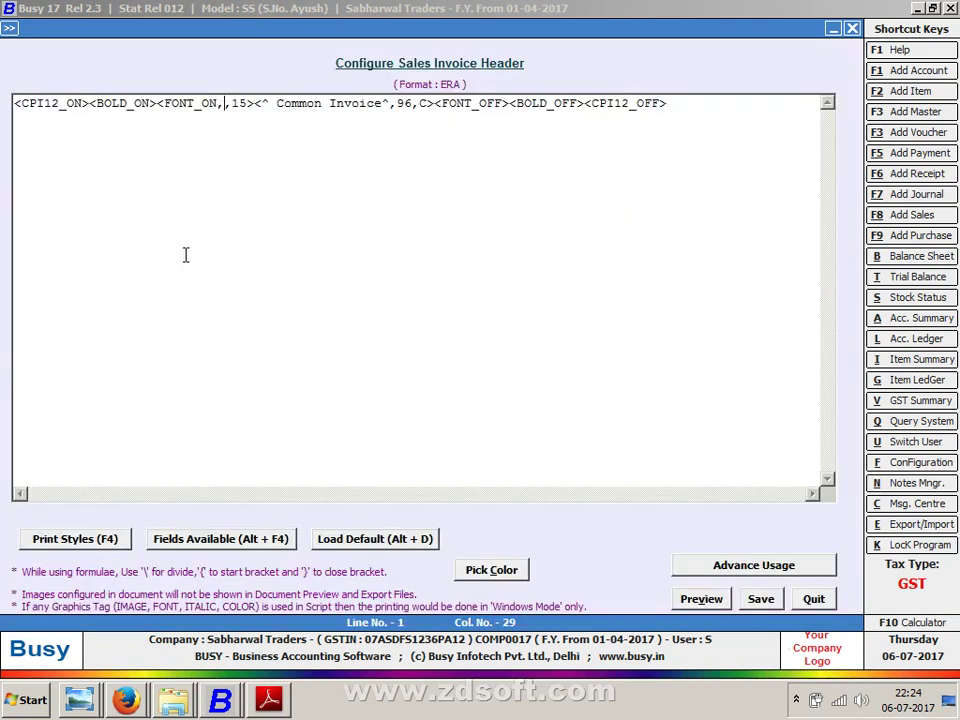
type("TOHAM")
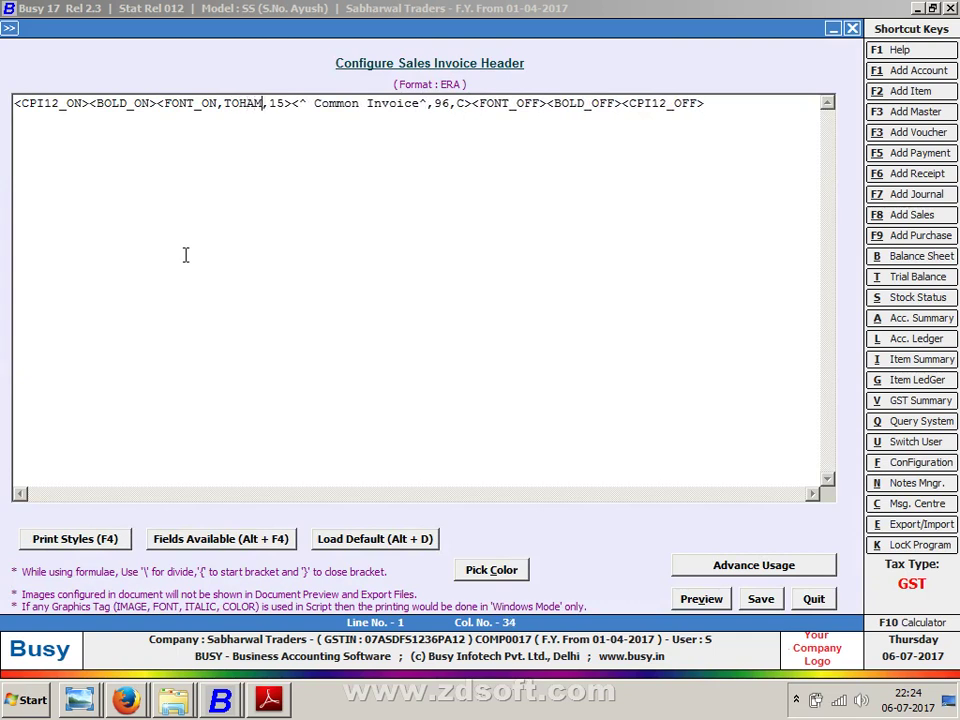
key("BackSpace")
key("BackSpace")
key("BackSpace")
key("BackSpace")
key("BackSpace")
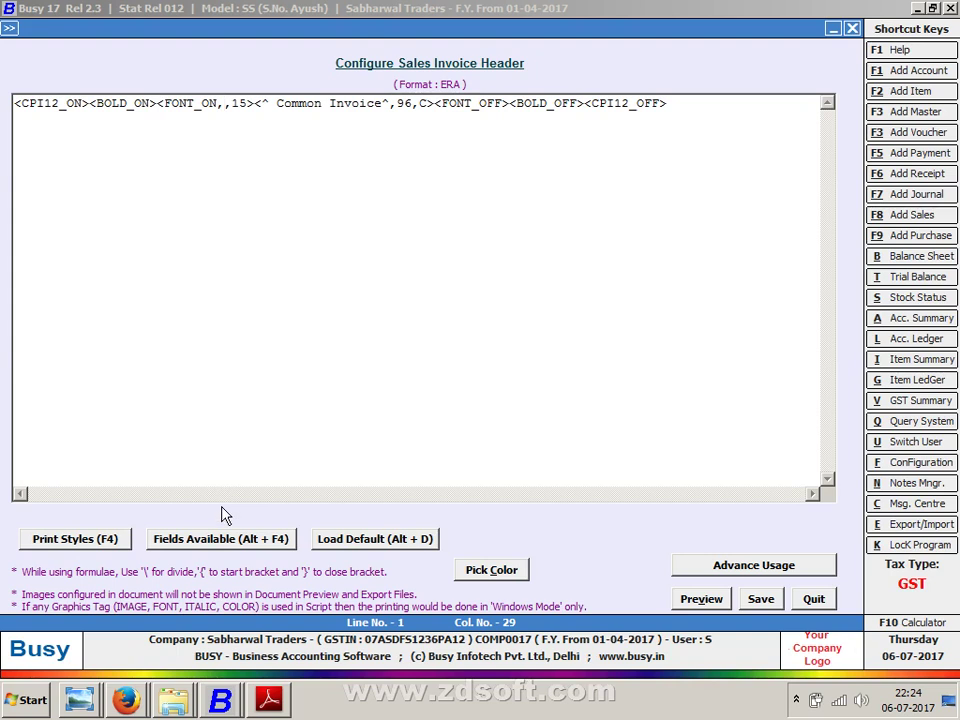
Try to save and preview the ERA header with the font name left empty in the FONT_ON tag.
left_click(760, 599)
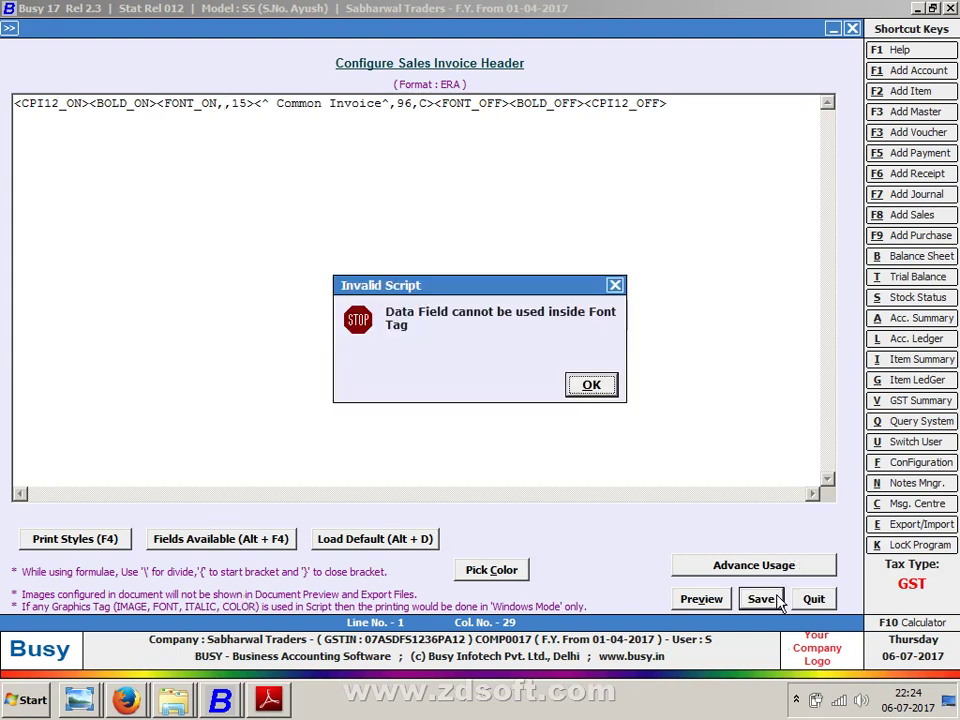
left_click(592, 403)
left_click_drag(688, 111, 58, 152)
left_click(219, 104)
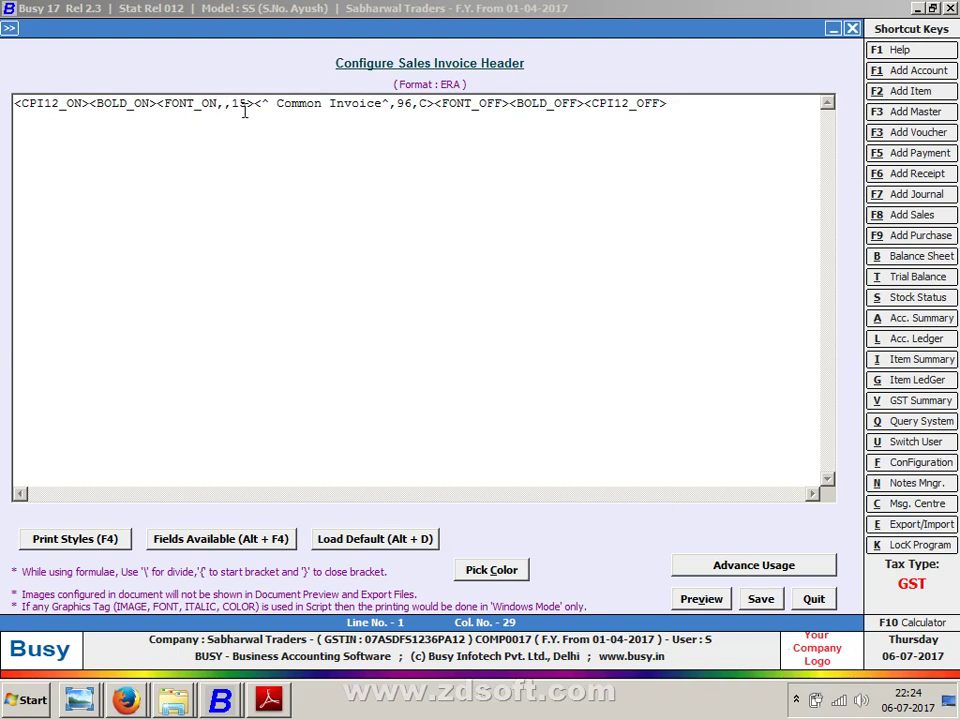
left_click(742, 601)
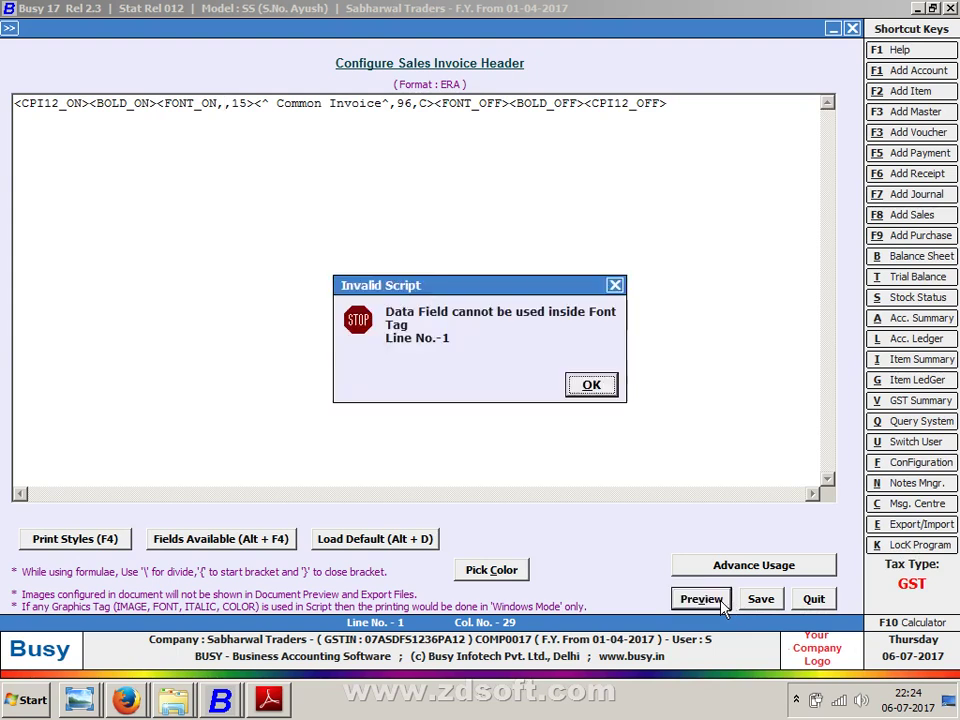
left_click(589, 387)
left_click(748, 596)
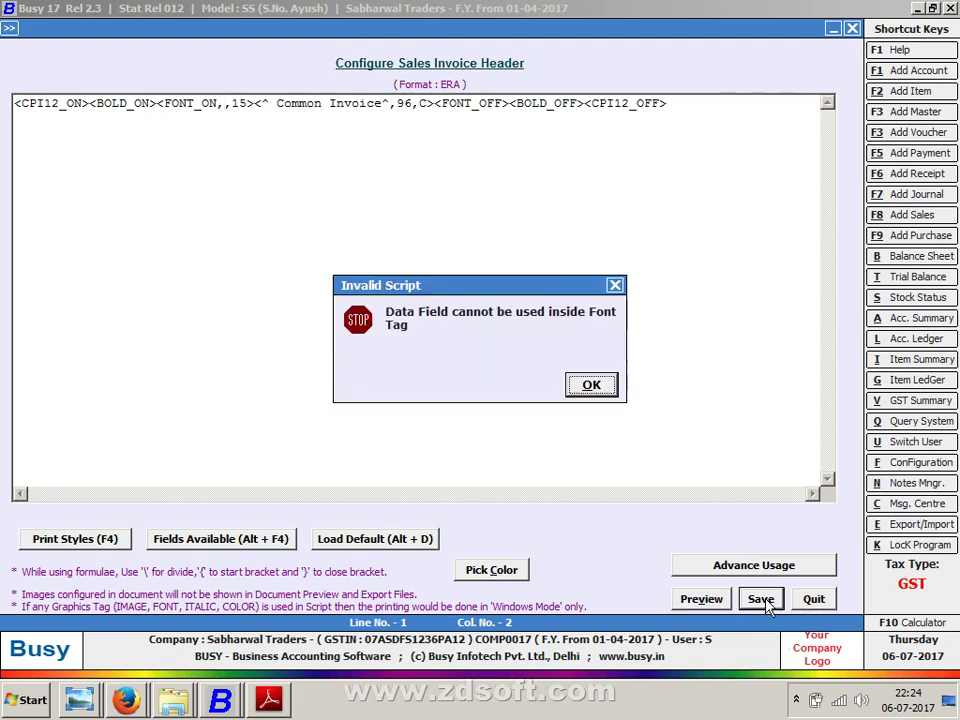
left_click(591, 384)
Cut the entire script out of the ERA header and close the header and document configuration.
left_click_drag(654, 141, 4, 143)
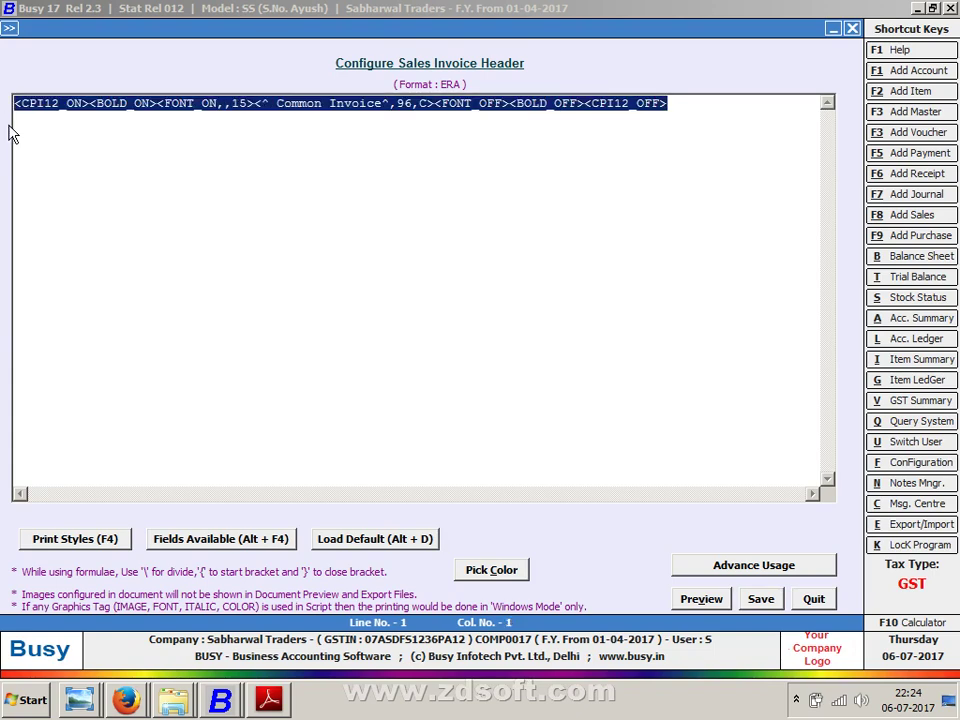
key("Delete")
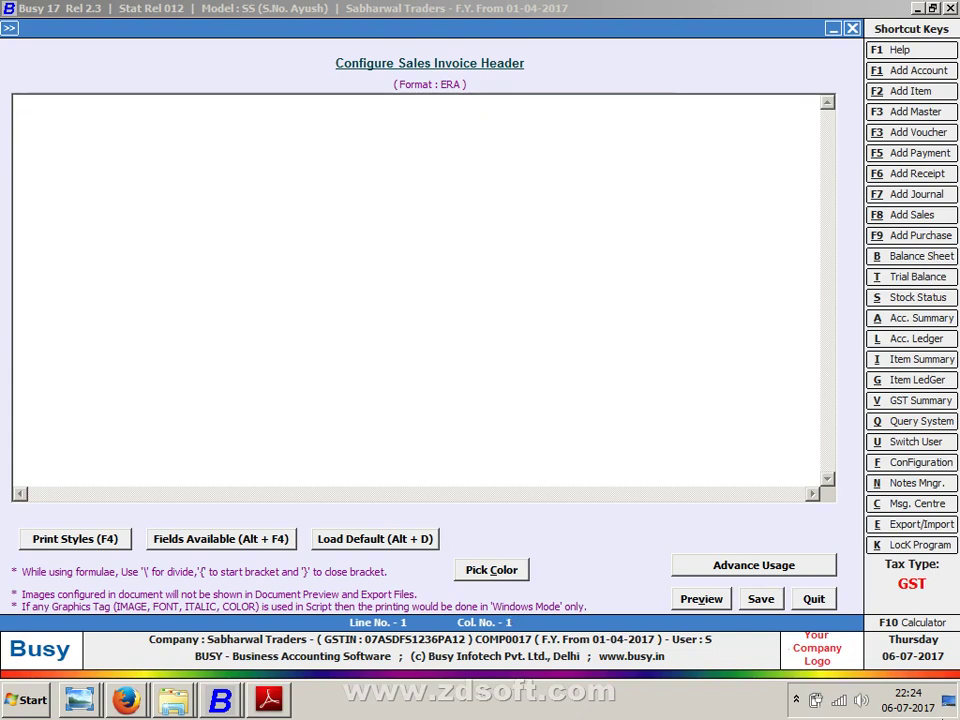
left_click(800, 600)
key("Escape")
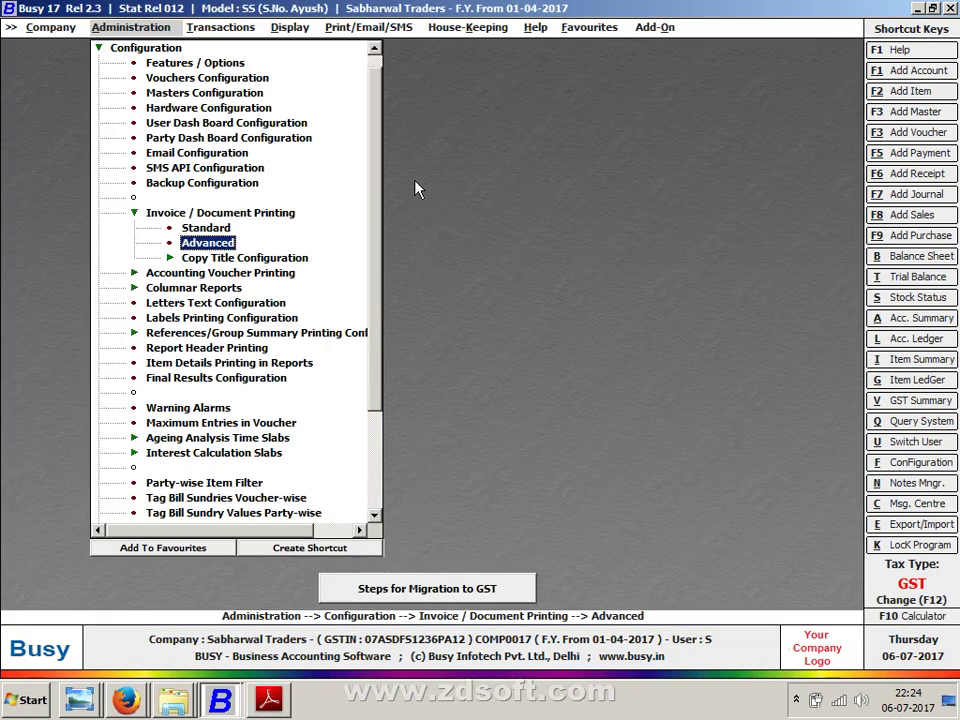
Add a bar-code label format named SD in Item Bar-code Printing.
key("Escape")
left_click(672, 27)
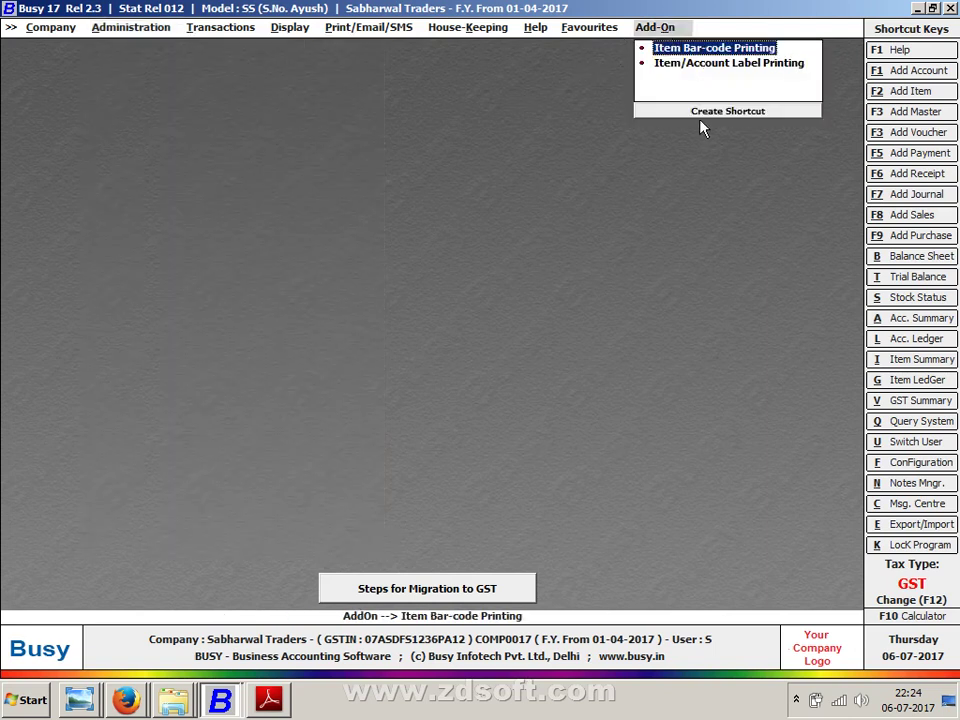
key("Return")
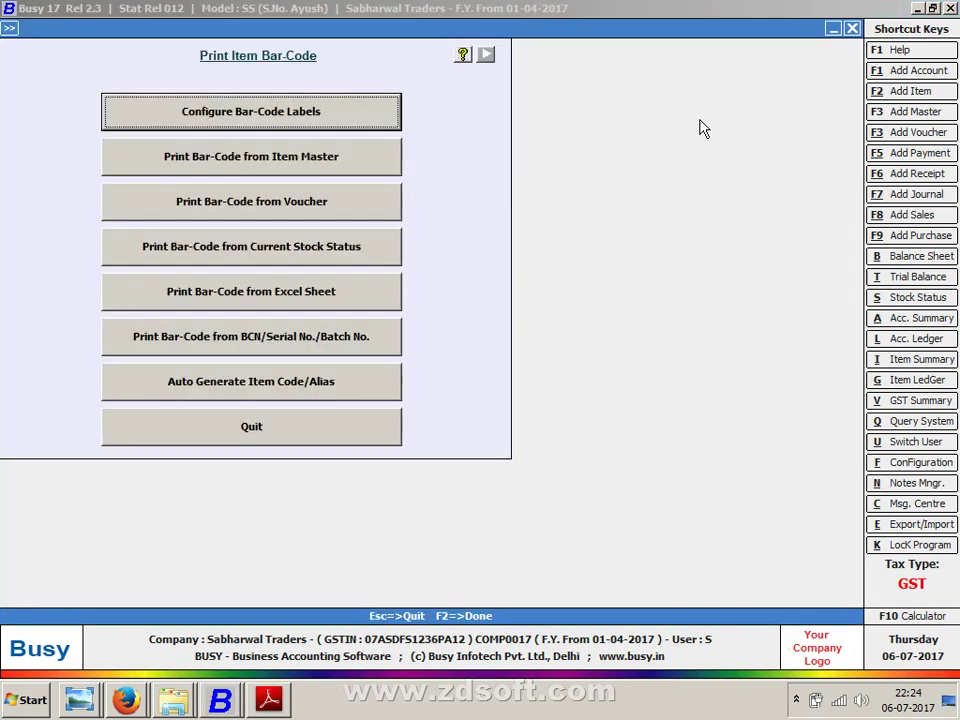
key("Return")
key("Return")
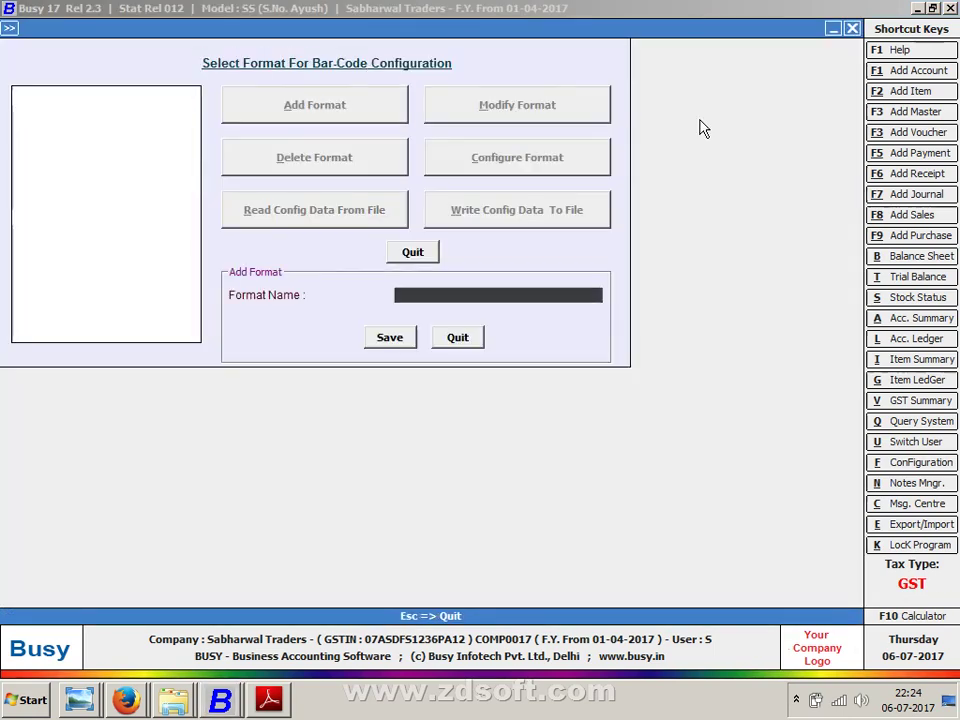
type("SD")
key("Return")
key("Return")
Step through the default sheet, print and label settings of bar-code format SD and open its label configuration.
key("Right")
key("Down")
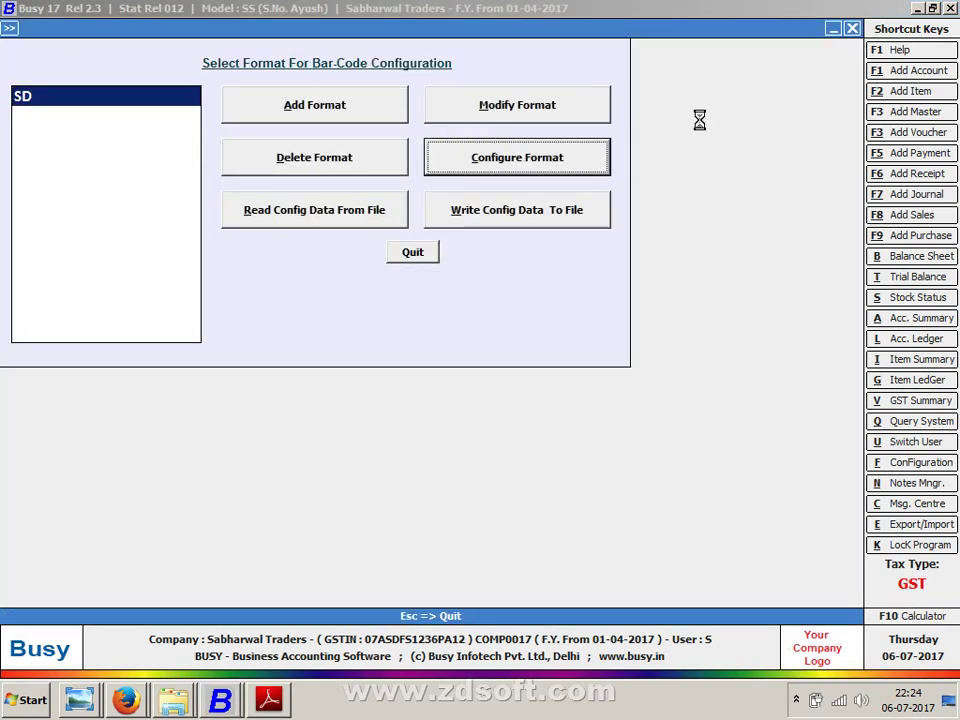
key("Return")
key("Return")
key("Return")
key("Return")
key("Return")
key("Return")
key("Return")
key("Return")
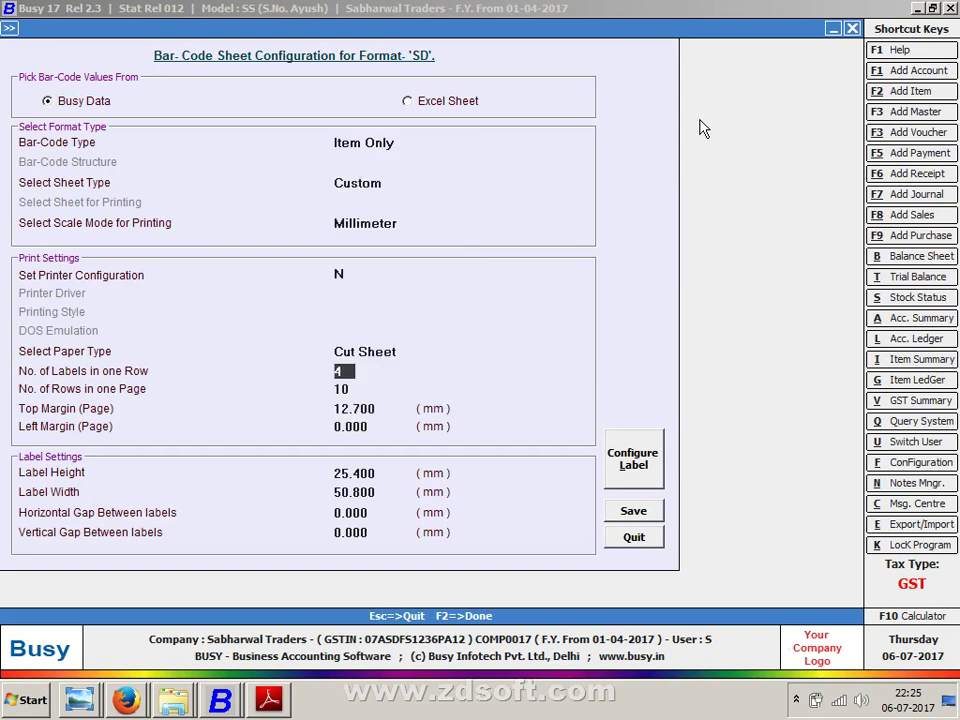
key("Up")
key("Up")
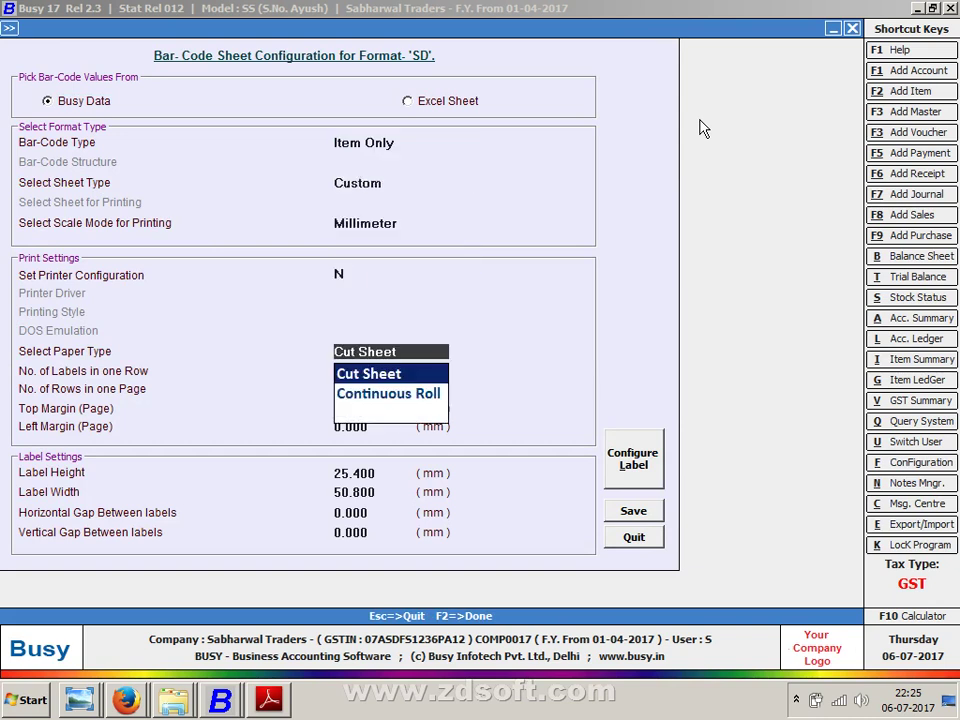
key("Return")
key("Return")
key("Return")
key("Return")
key("Return")
key("Return")
key("Return")
key("Return")
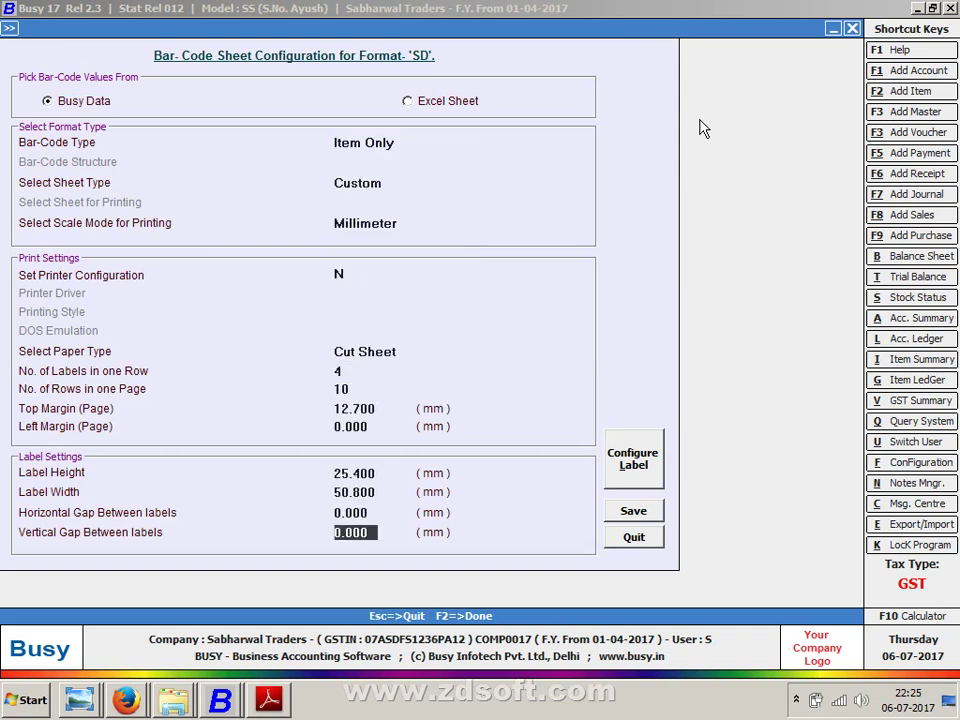
key("Return")
key("Return")
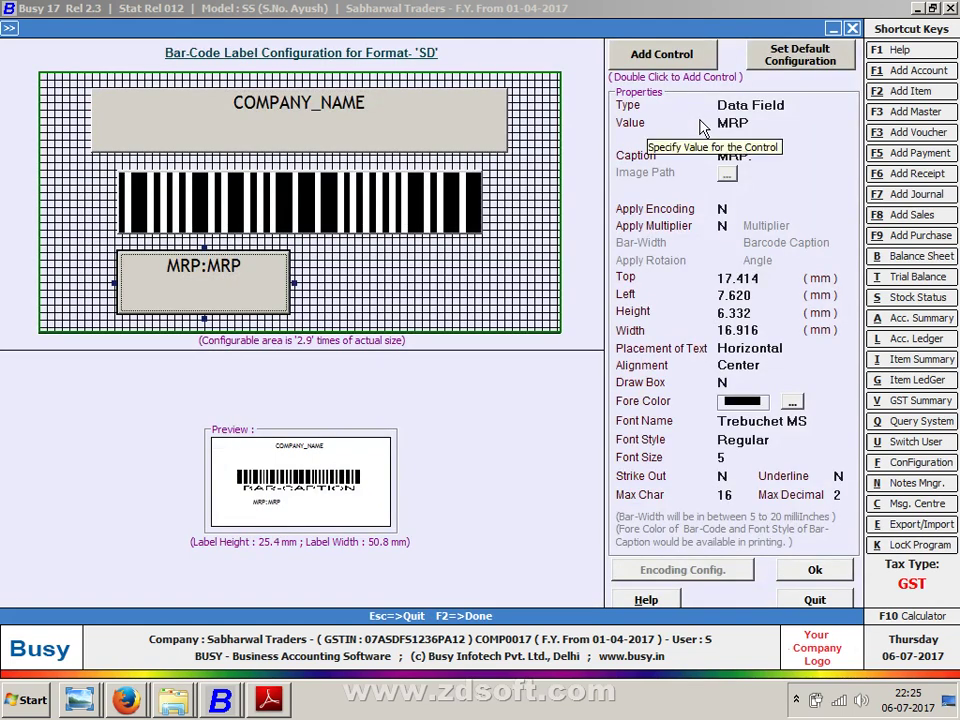
Pick Tahoma from the font names for the MRP control, then leave the bar-code configuration without saving.
left_click(702, 127)
left_click(767, 440)
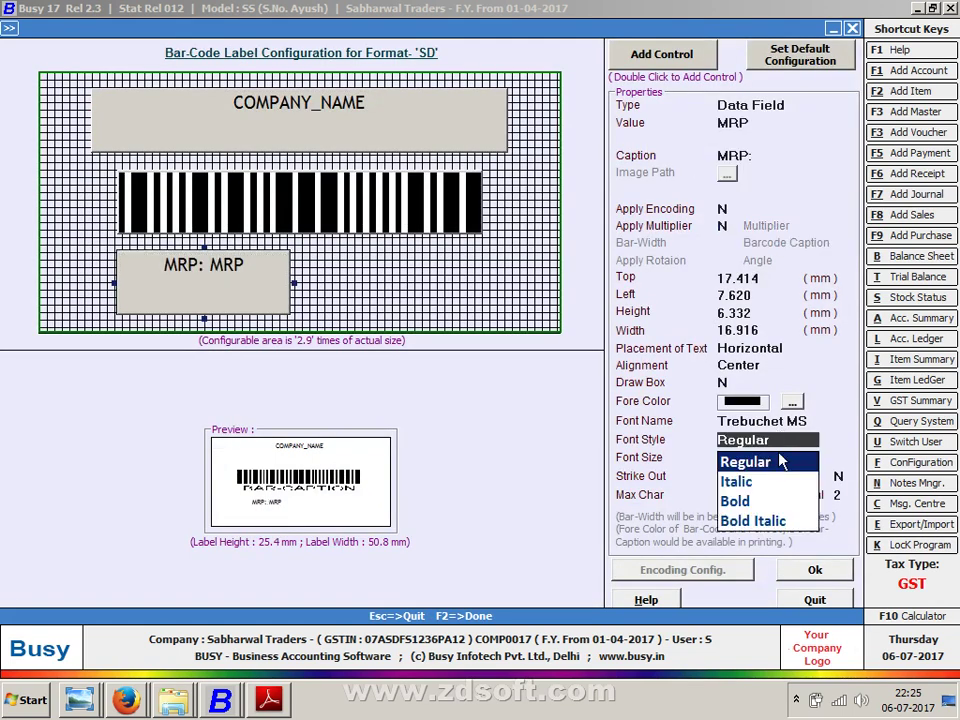
left_click(773, 417)
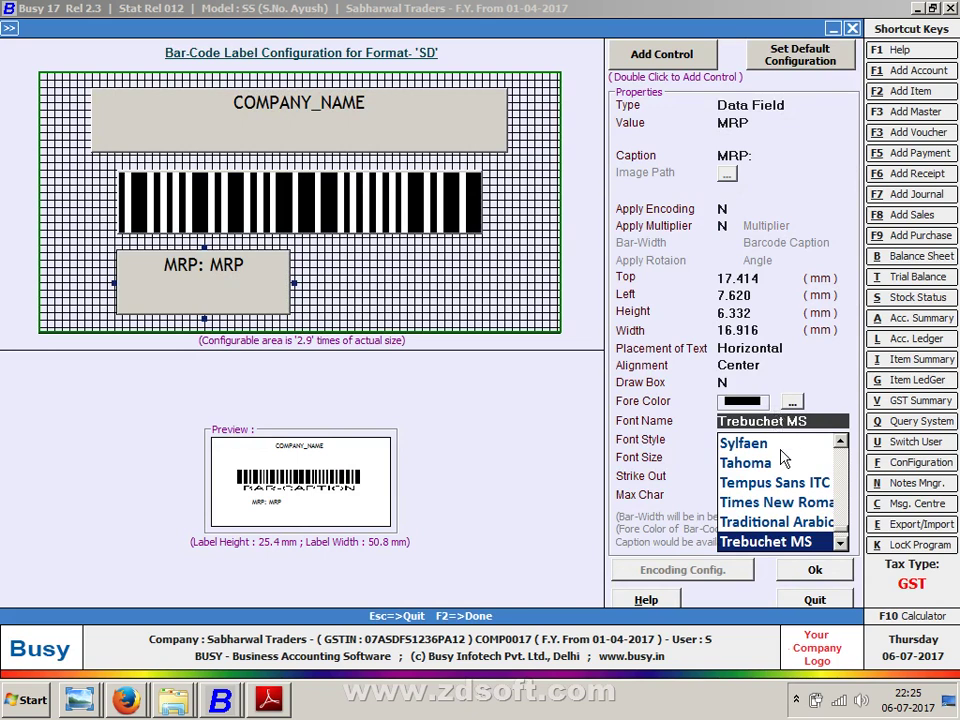
left_click(767, 465)
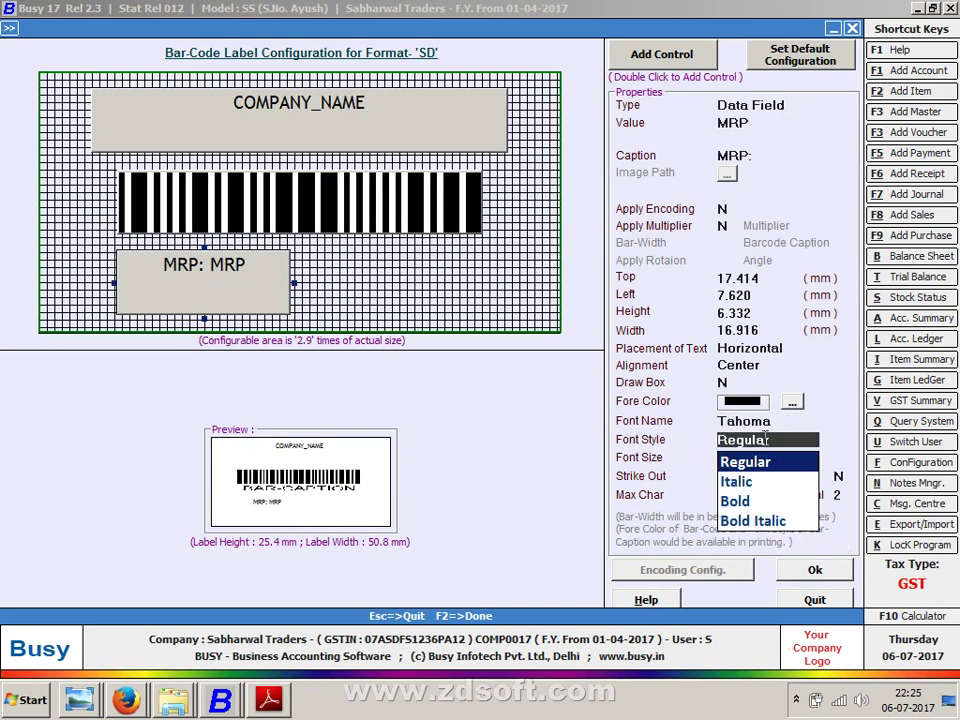
key("Escape")
key("Escape")
key("Return")
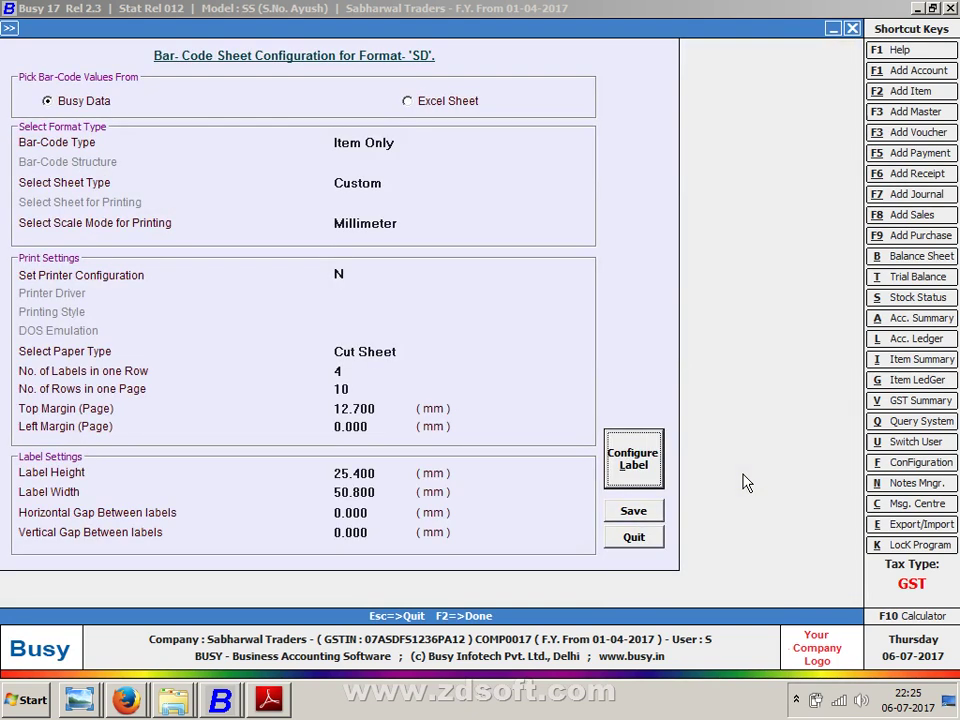
key("Escape")
key("Escape")
key("Escape")
Reopen the header of Sales Invoice format ERA in the advanced document configuration and paste the cut script back.
key("Left")
key("Left")
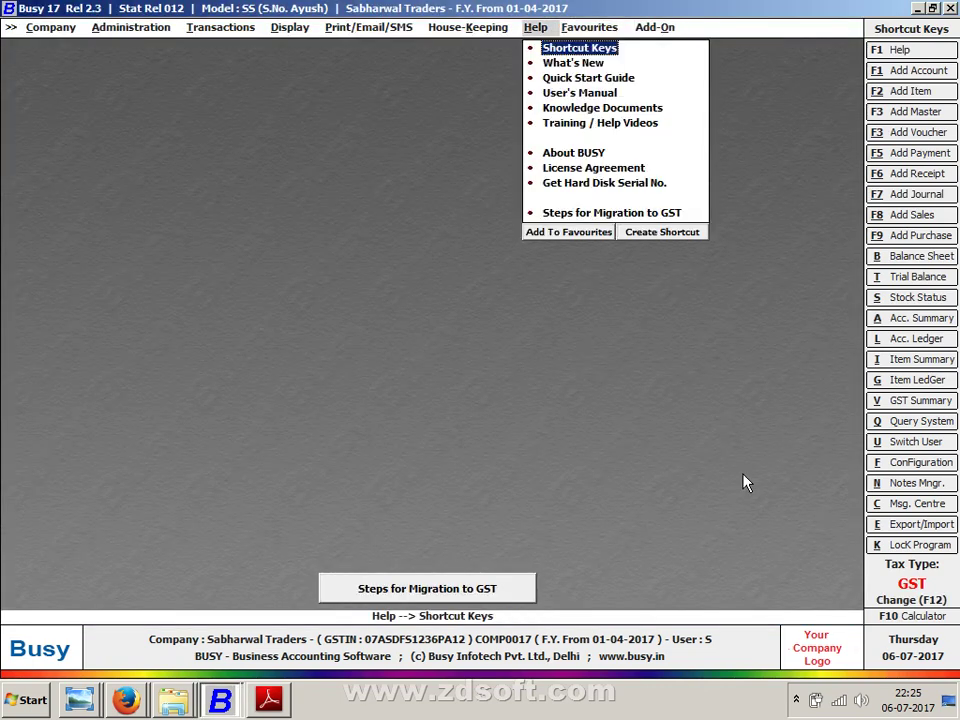
key("Left")
key("Left")
key("Left")
key("Left")
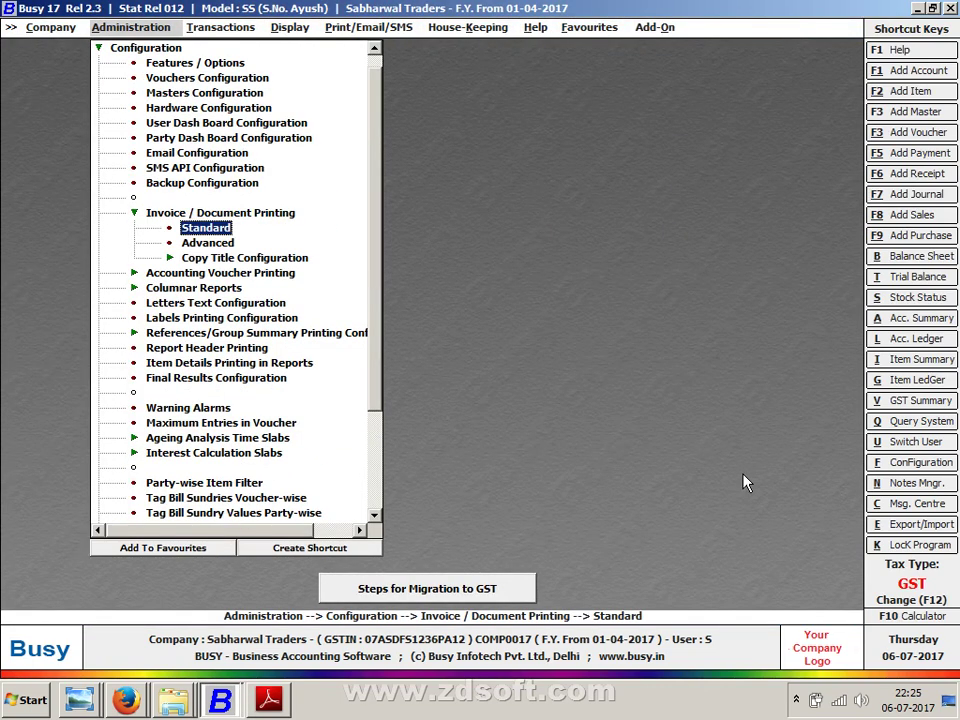
key("Down")
key("Return")
key("Right")
key("Down")
key("Down")
key("Down")
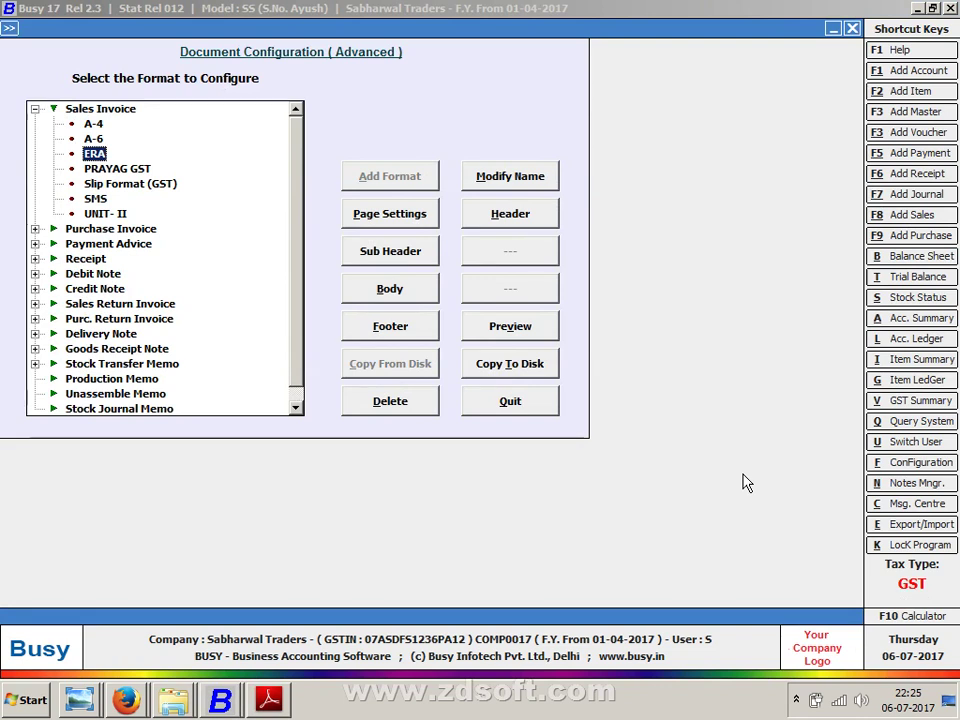
left_click(495, 214)
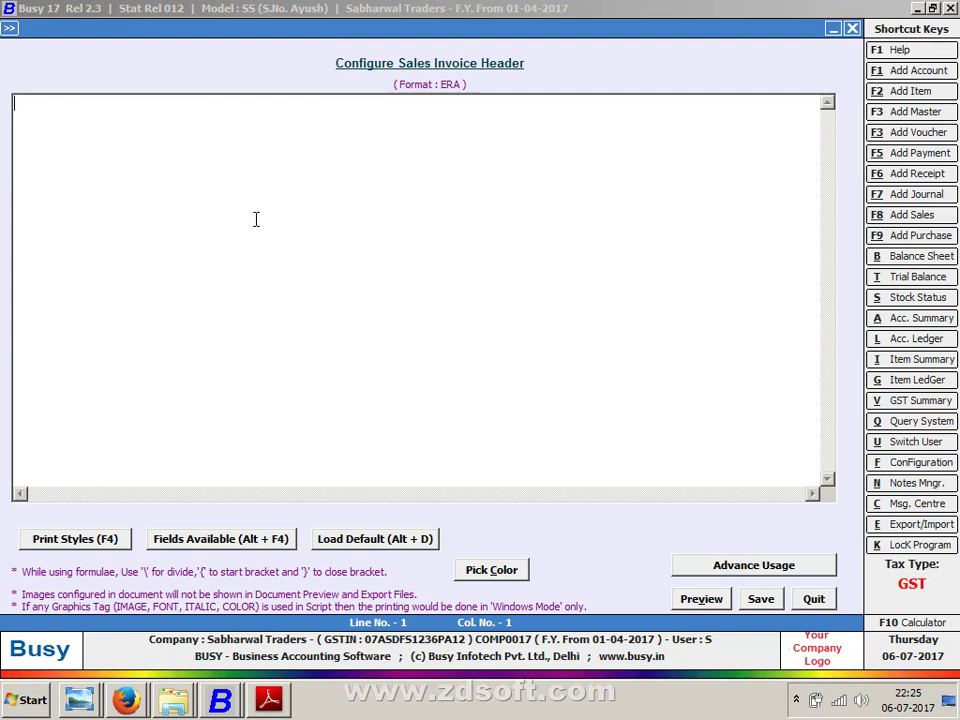
right_click(238, 184)
left_click(272, 248)
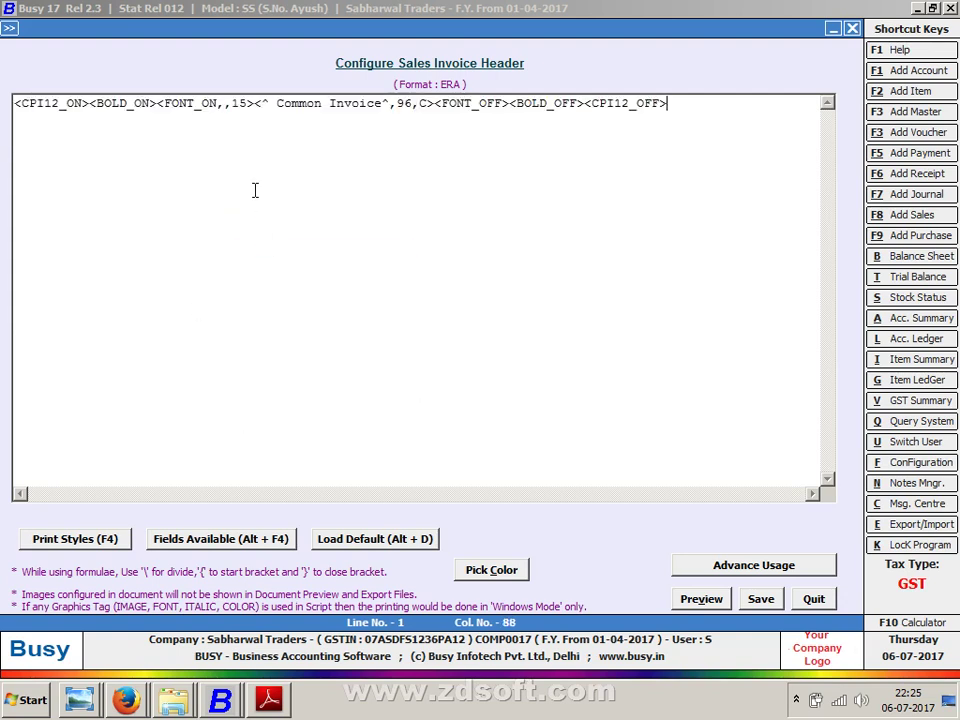
Insert the font name tahoma into the FONT_ON tag of the header script and try to preview the header.
left_click(220, 103)
key("Right")
type("tah")
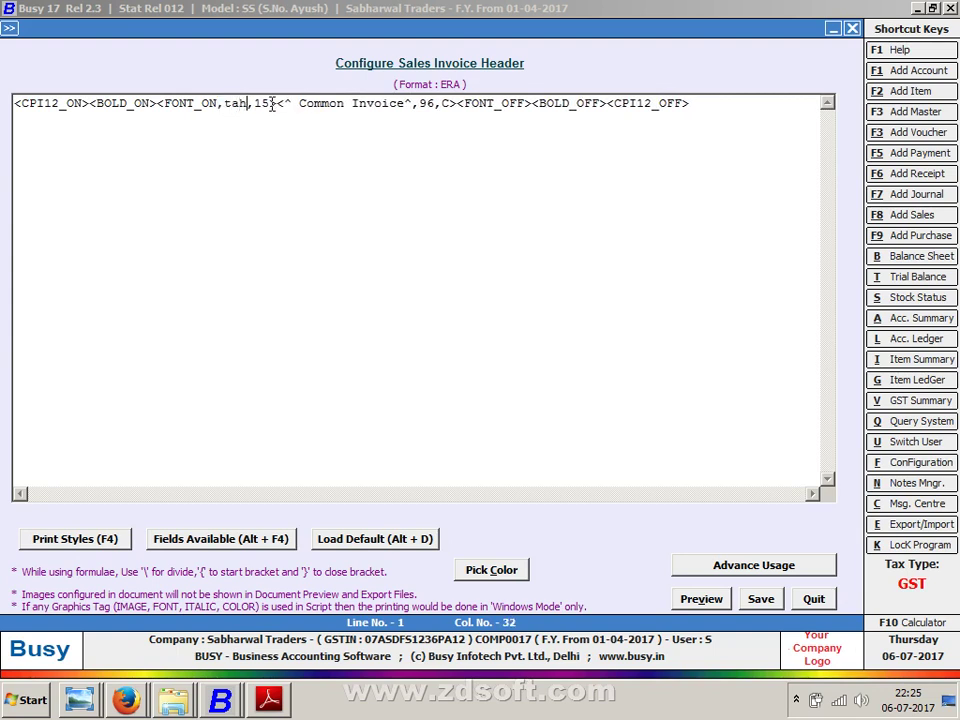
type("oma")
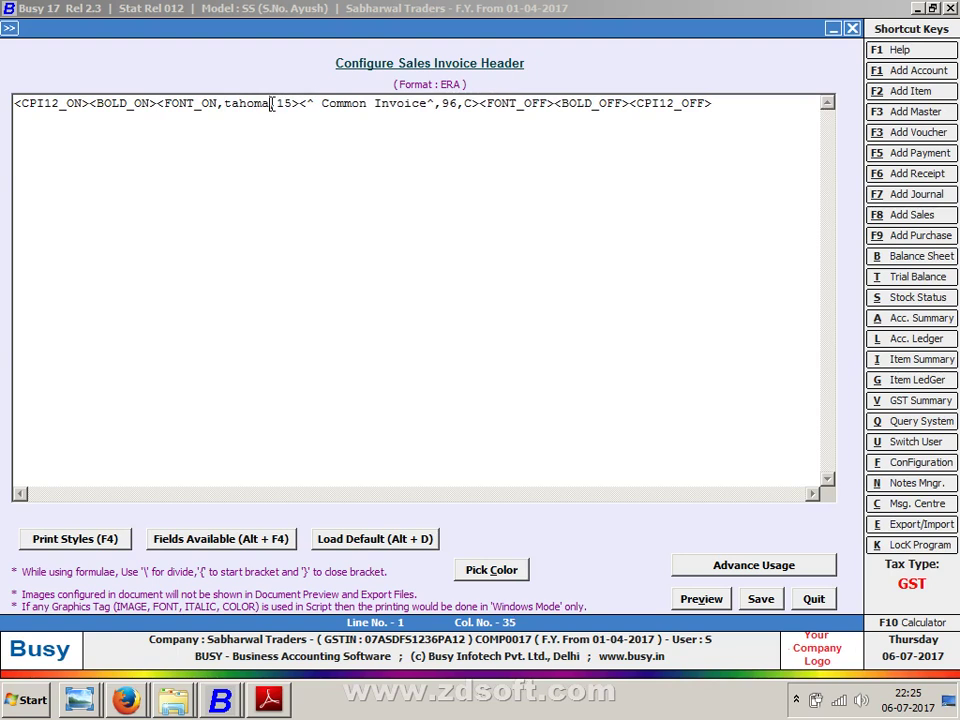
key("alt+v")
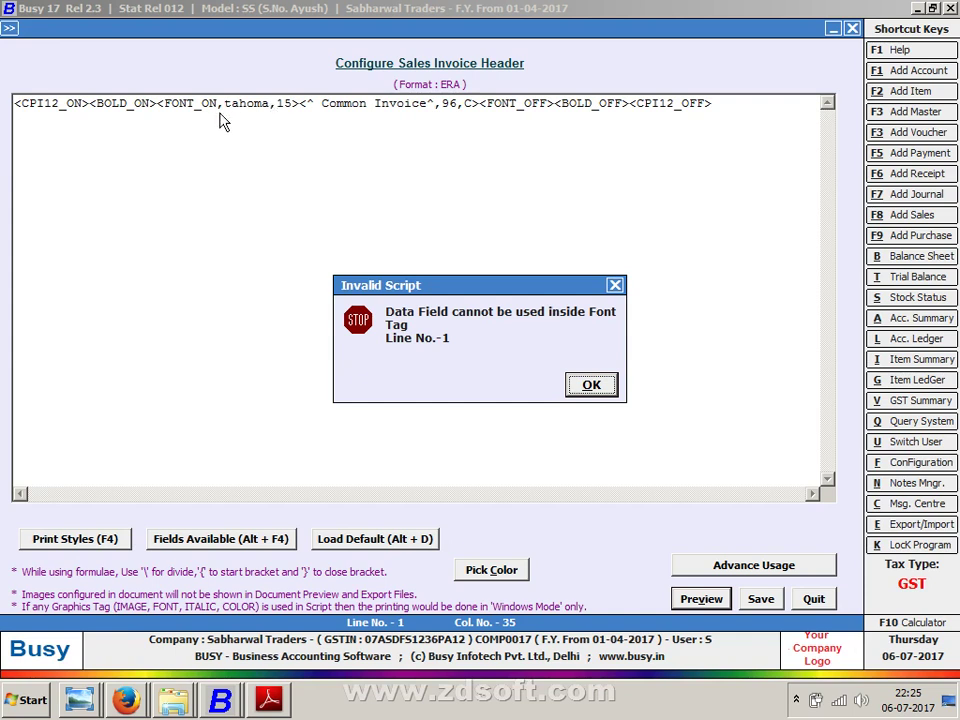
key("Return")
Retype the vowels of tahoma in the FONT_ON tag and try the header preview again.
left_click(237, 107)
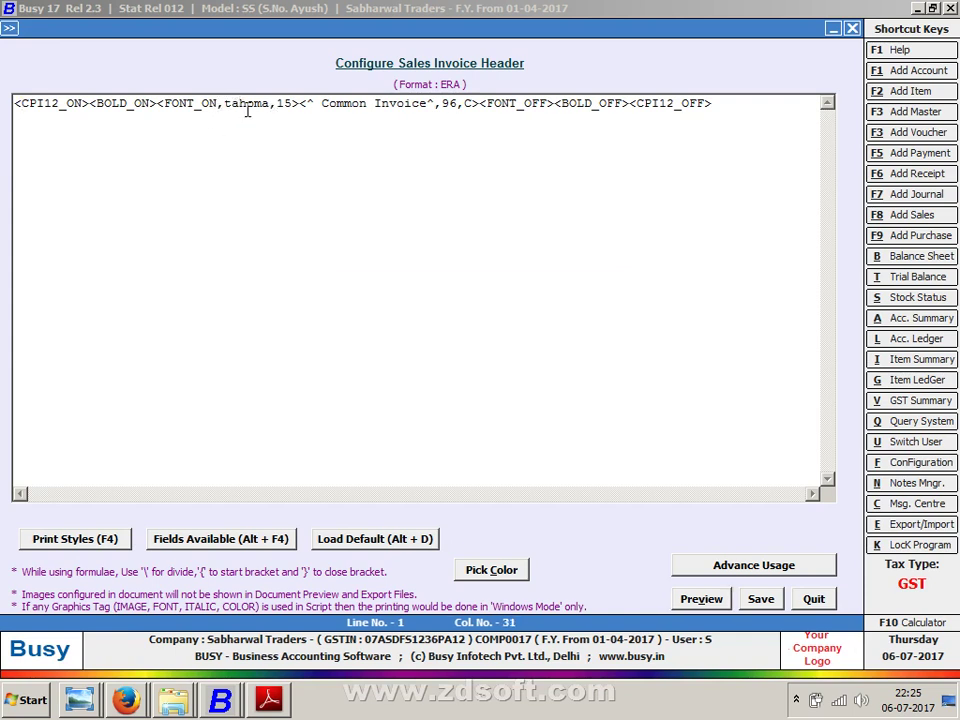
key("BackSpace")
type("o")
key("Right")
key("Right")
key("BackSpace")
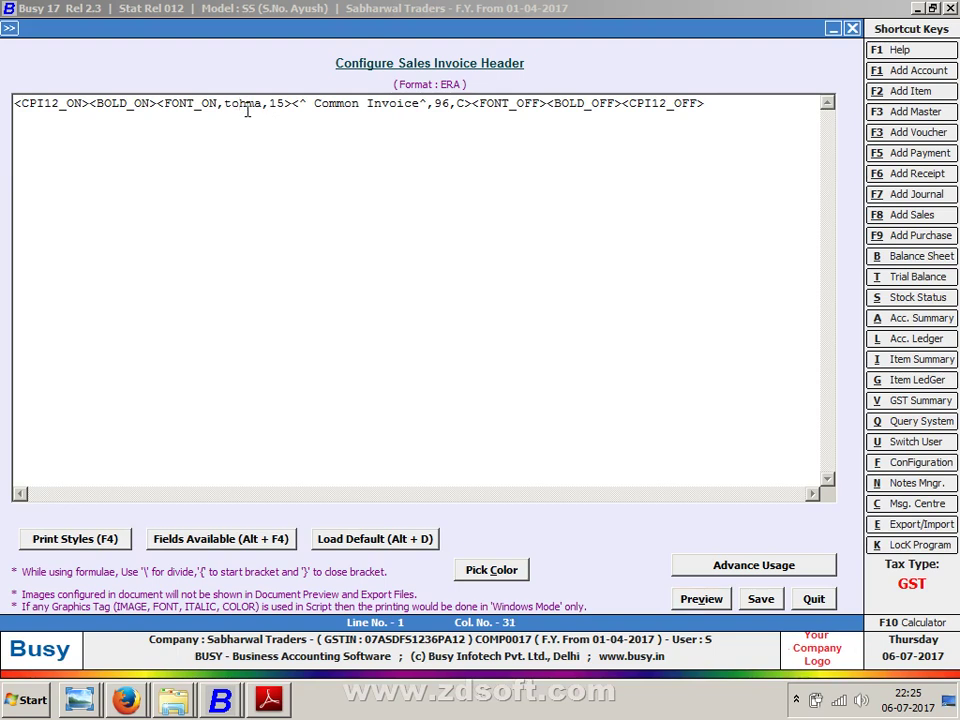
type("o")
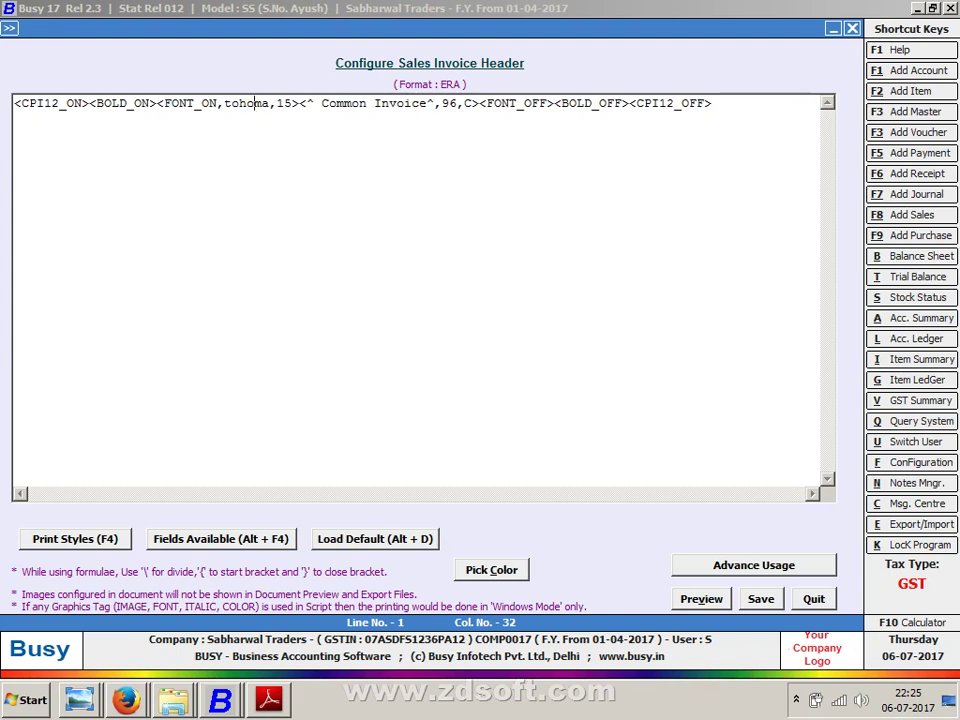
key("Left")
key("BackSpace")
type("a")
key("alt+v")
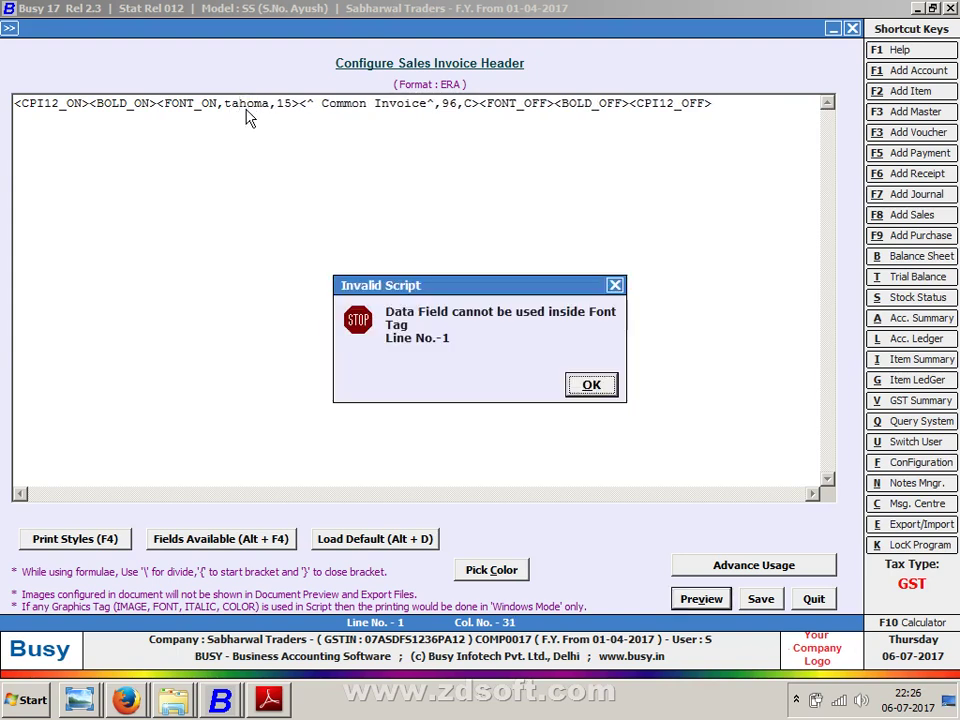
key("Return")
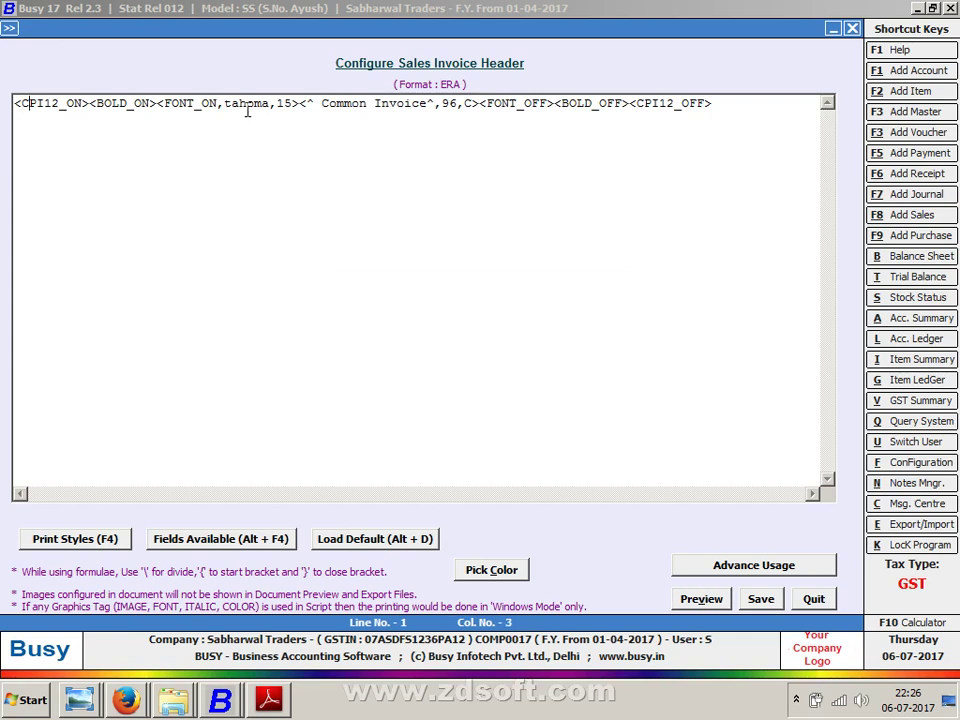
Go through the script up to the font name in the FONT_ON tag and retry the preview.
key("Right")
key("Right")
key("Right")
key("Right")
key("Right")
key("Right")
key("Right")
key("Right")
key("Right")
key("Right")
key("Right")
key("Right")
key("Right")
key("Right")
key("Right")
key("Right")
key("Right")
key("Right")
key("Right")
key("Right")
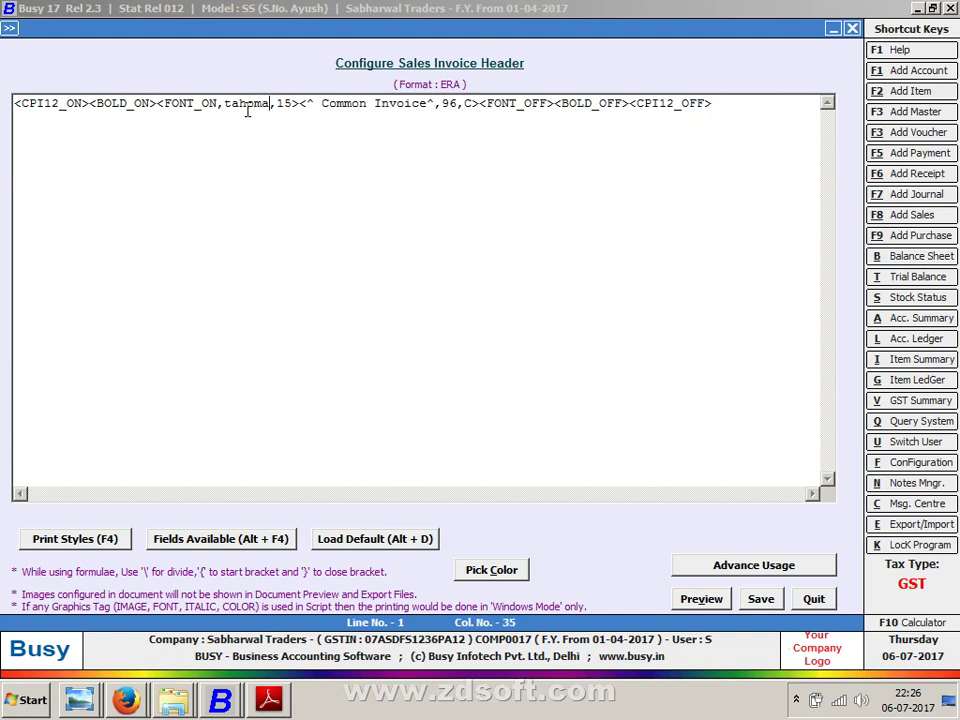
key("Left")
key("Left")
key("Left")
key("Left")
key("Left")
key("F2")
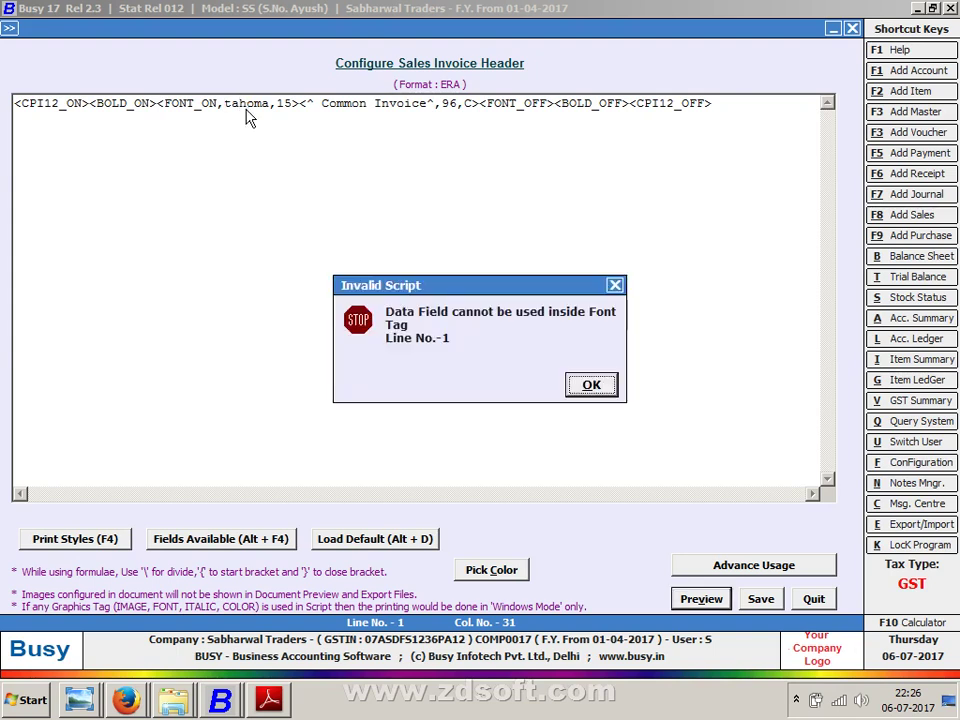
key("Return")
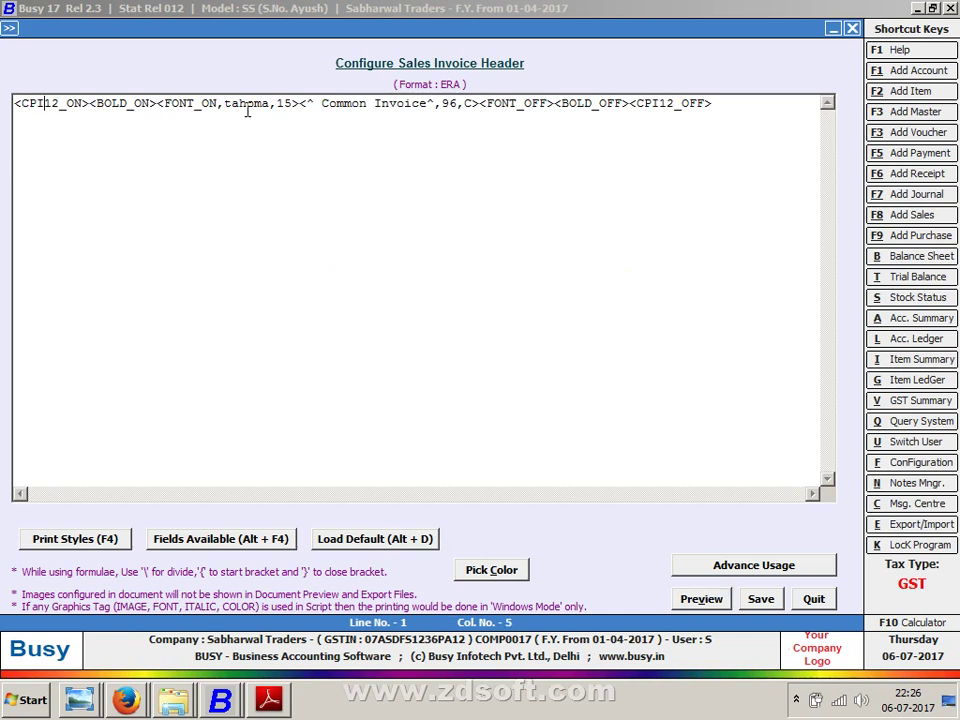
Replace the font name in the FONT_ON tag with the capitalised Tahoma and try to preview the header.
key("Right")
key("Right")
key("Right")
key("Right")
key("Right")
key("Right")
key("Right")
key("Right")
key("Right")
key("Right")
key("Right")
key("Right")
key("Right")
key("Right")
key("Right")
key("Right")
key("Right")
key("Right")
key("Right")
key("Right")
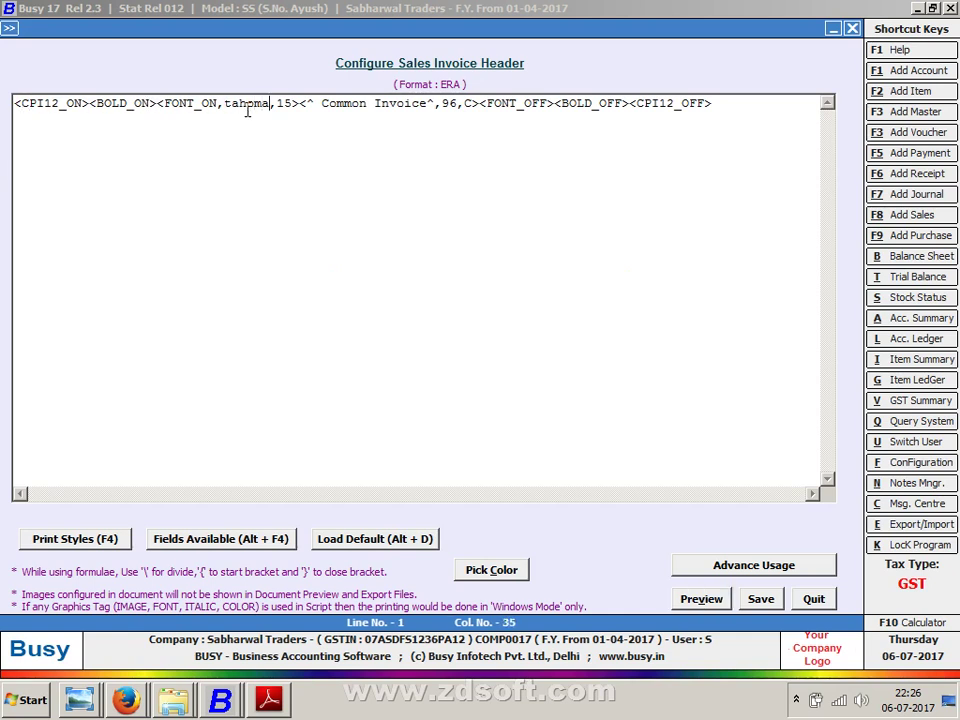
key("BackSpace")
key("BackSpace")
key("BackSpace")
key("BackSpace")
key("BackSpace")
key("BackSpace")
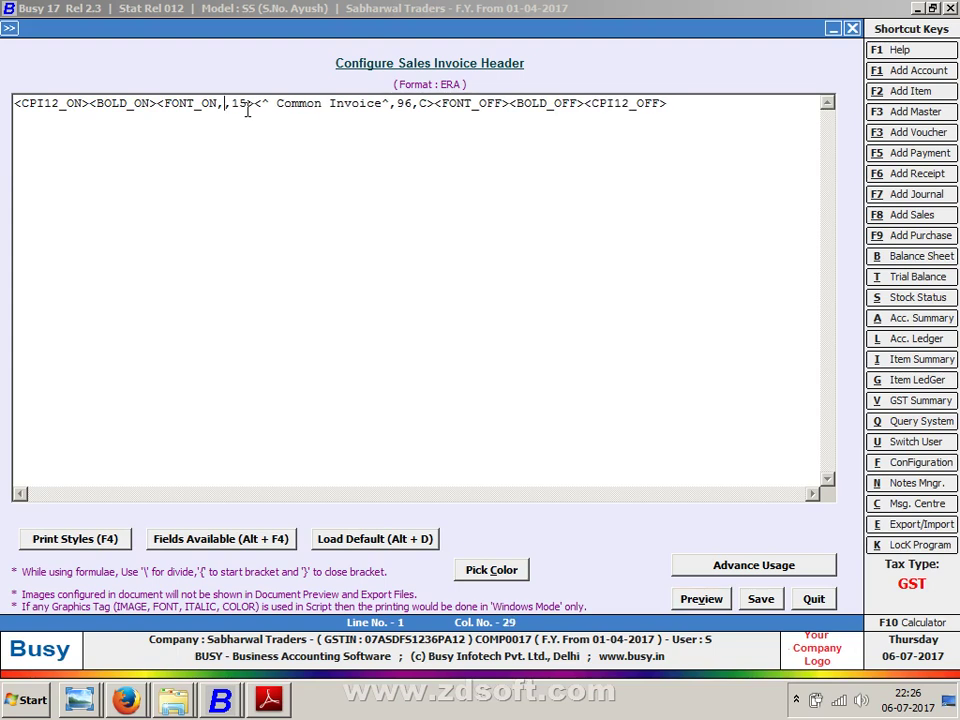
type("RT")
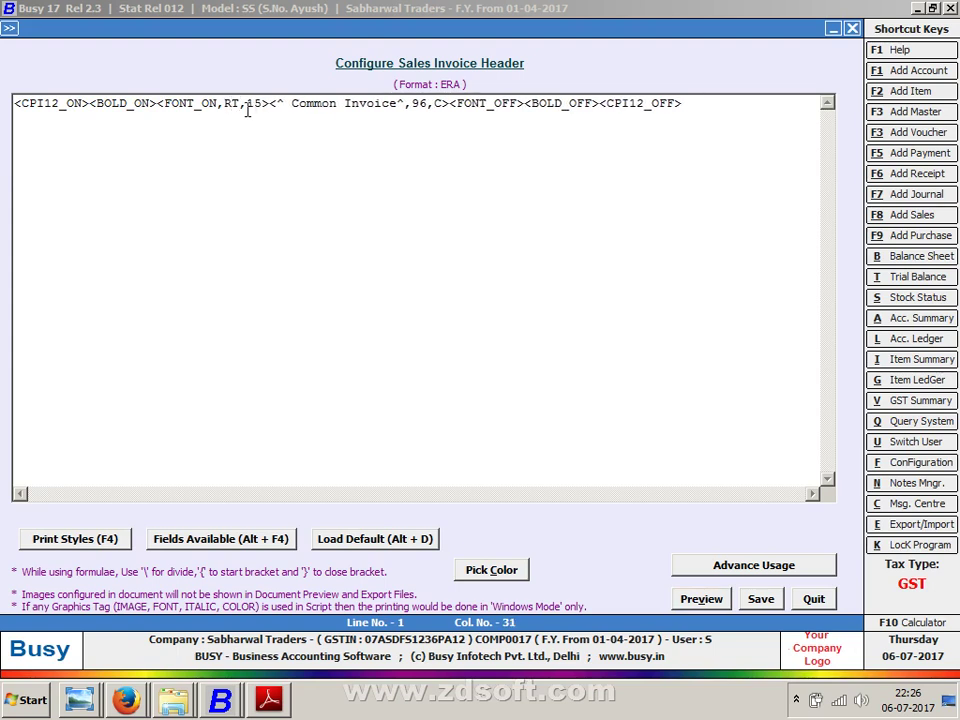
key("BackSpace")
key("BackSpace")
type("T")
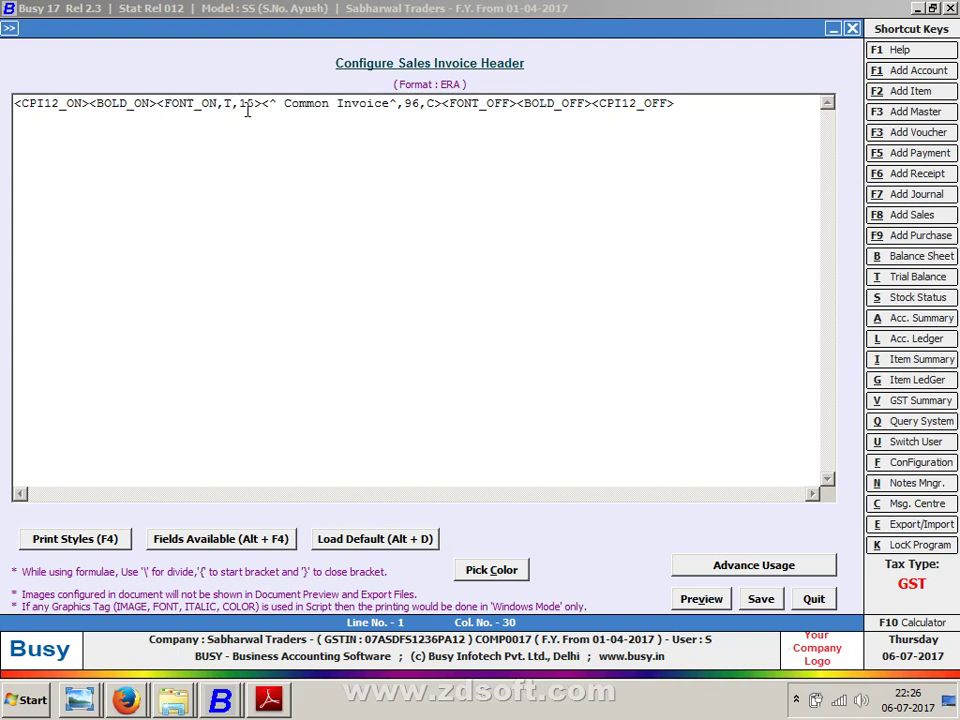
type("ahoma")
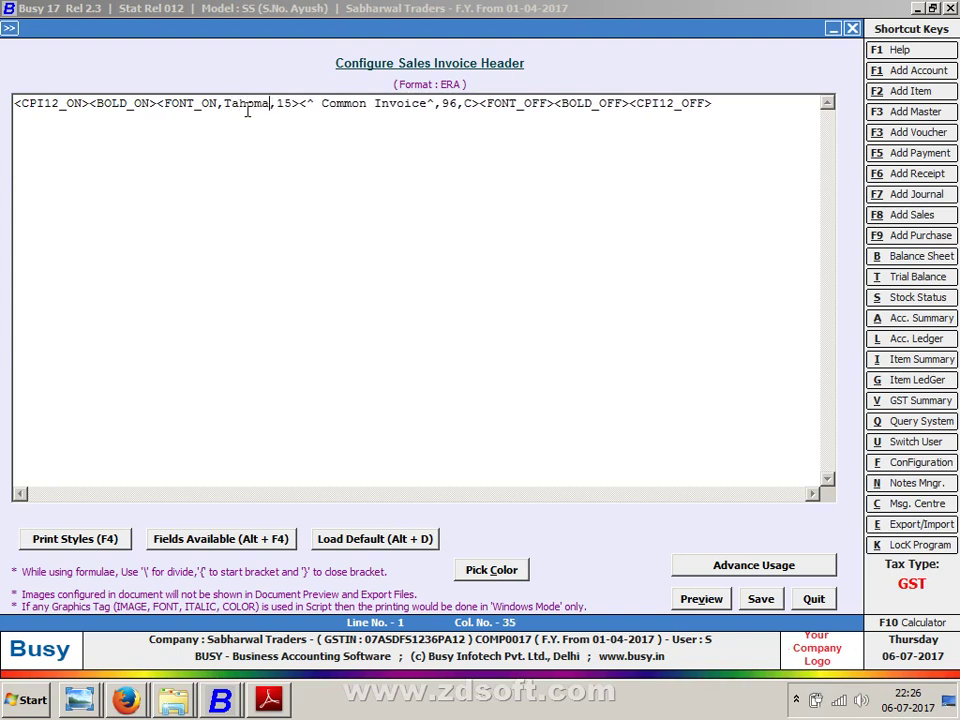
key("alt+v")
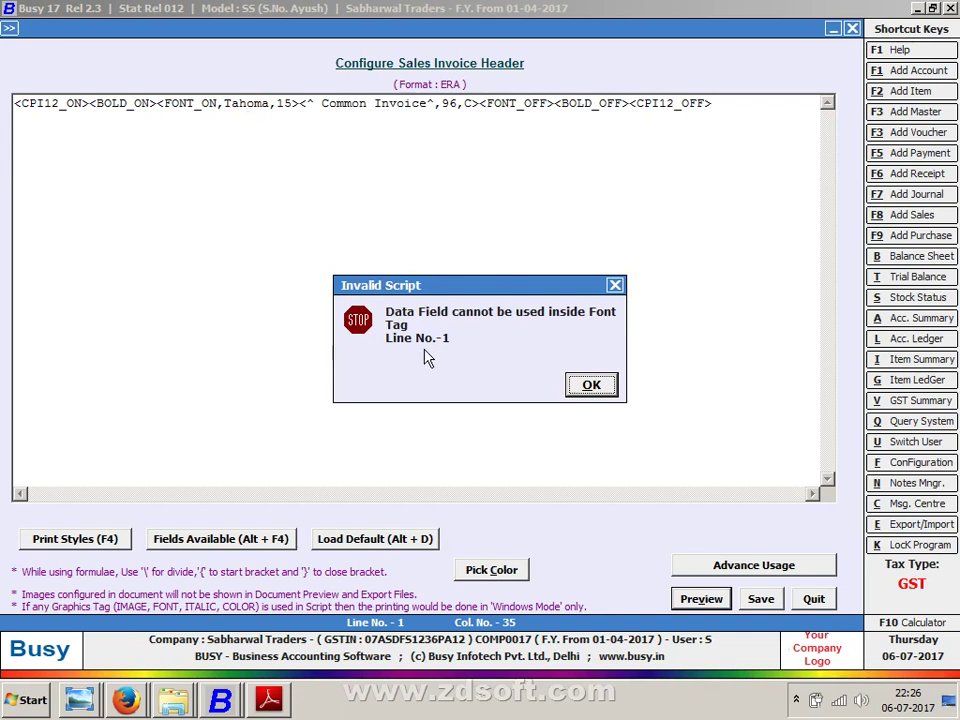
key("Return")
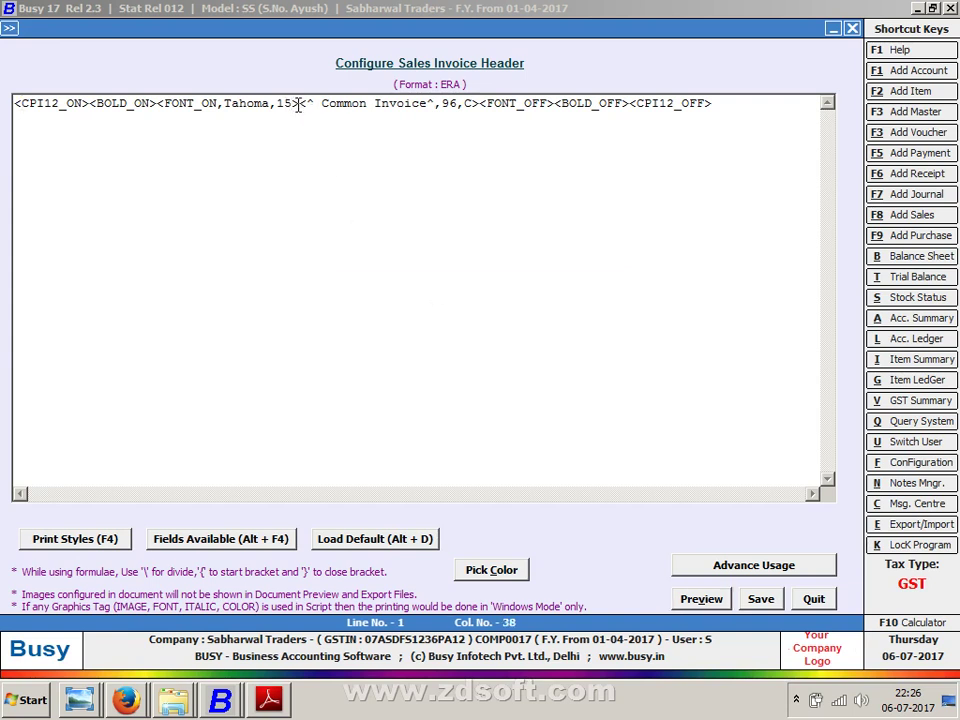
Delete the FONT_ON and FONT_OFF tags and the closing CPI12_OFF tag from the Common Invoice line.
left_click_drag(298, 104, 158, 95)
key("Delete")
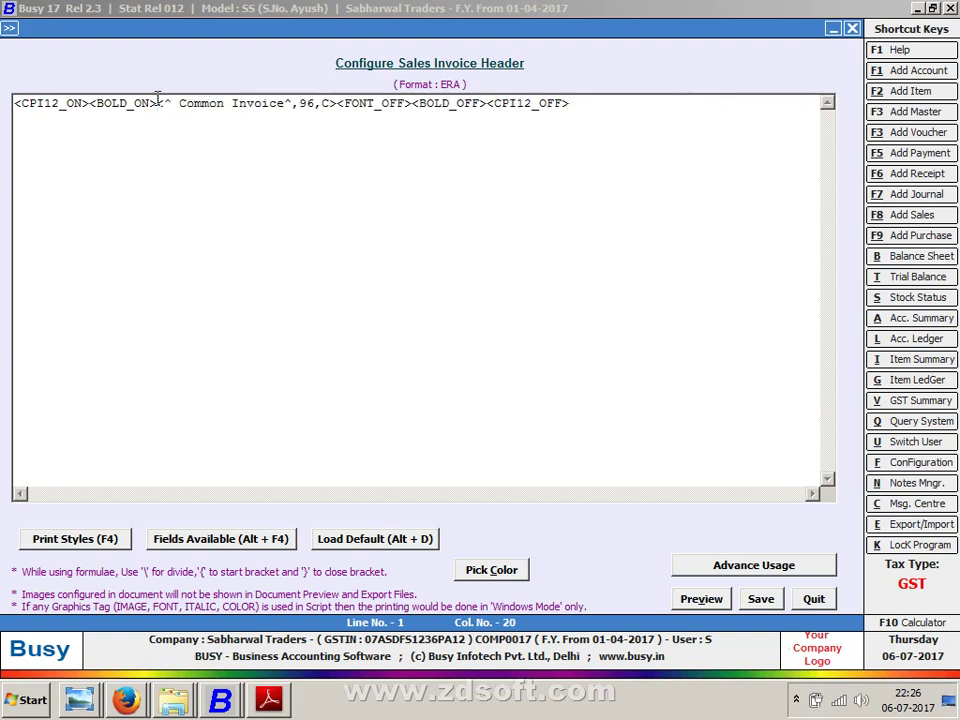
left_click(575, 104)
key("BackSpace")
key("BackSpace")
key("BackSpace")
key("BackSpace")
key("BackSpace")
key("BackSpace")
key("BackSpace")
key("BackSpace")
key("BackSpace")
key("BackSpace")
key("BackSpace")
key("Left")
key("Left")
key("Left")
key("Left")
key("Left")
key("Left")
key("Left")
key("Left")
key("Left")
key("Left")
key("BackSpace")
key("BackSpace")
key("BackSpace")
key("BackSpace")
key("BackSpace")
key("BackSpace")
key("BackSpace")
key("BackSpace")
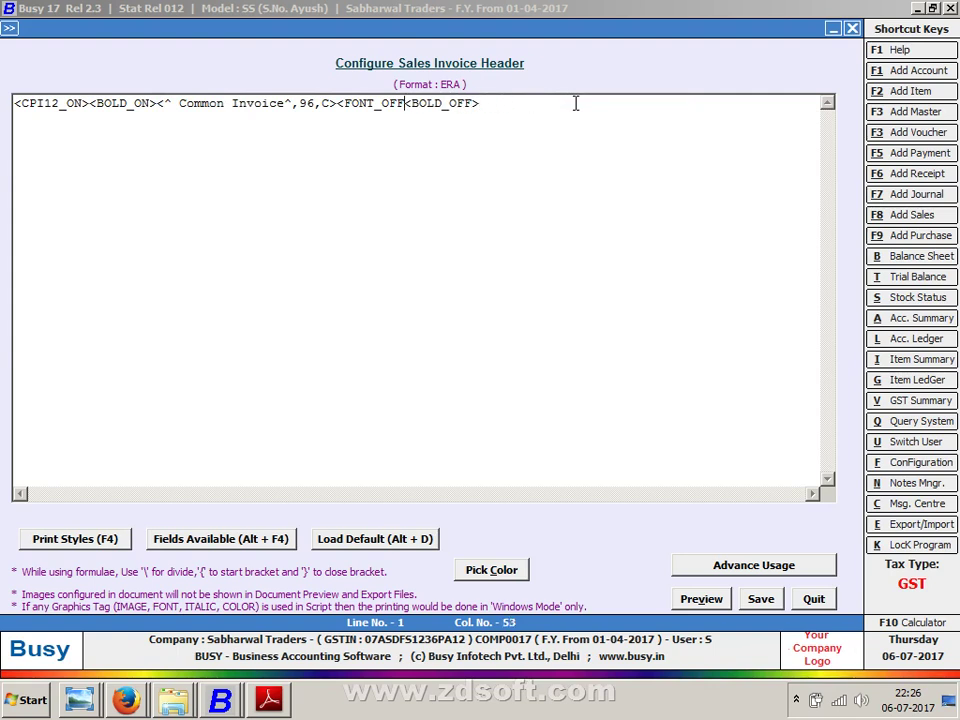
key("BackSpace")
key("BackSpace")
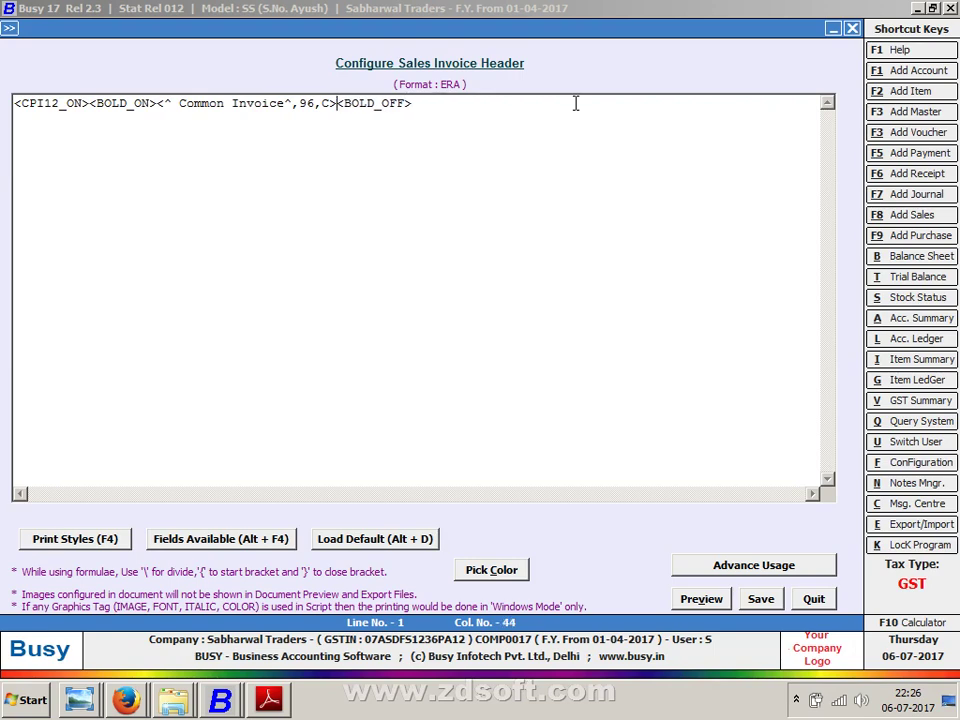
Append the CPI12_OFF print style after BOLD_OFF on the Common Invoice line and preview the header.
left_click(445, 114)
key("less")
key("Down")
key("Down")
key("Down")
key("Down")
key("Down")
key("Down")
key("Down")
key("Down")
key("Down")
key("Down")
key("Down")
key("Down")
key("Down")
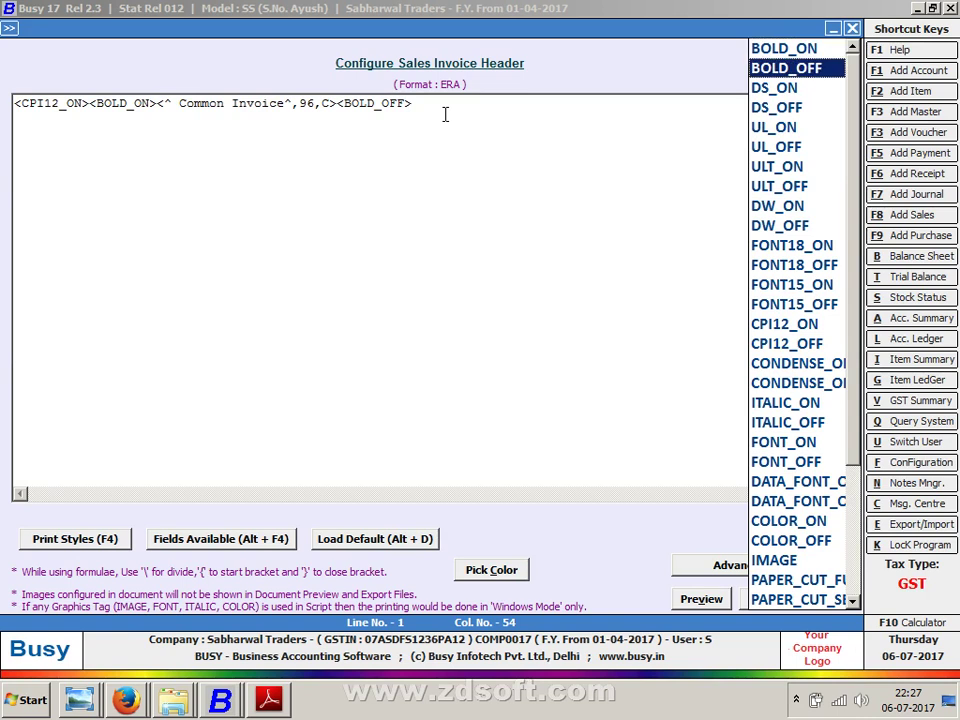
key("Down")
key("Down")
key("Return")
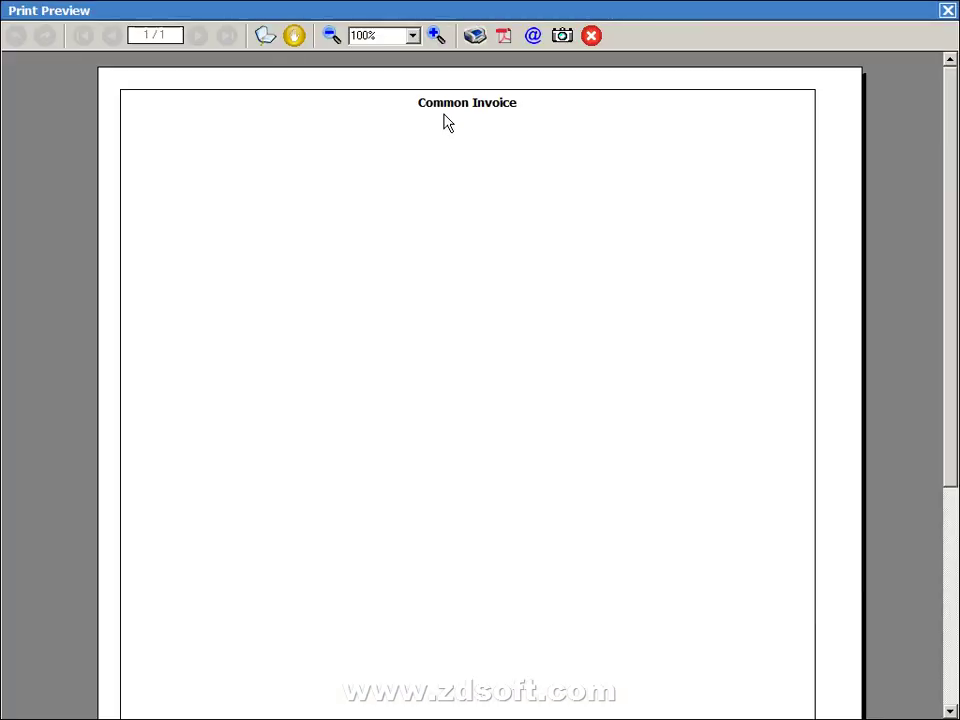
Close the preview and save the header of Sales Invoice format ERA.
key("Escape")
left_click(89, 104)
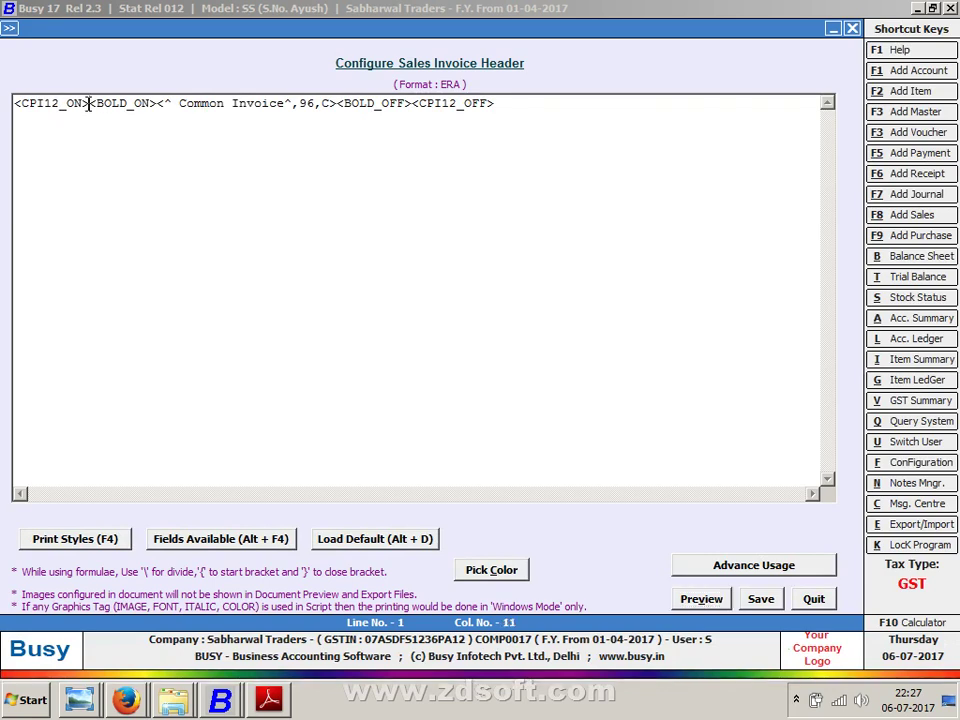
left_click(755, 599)
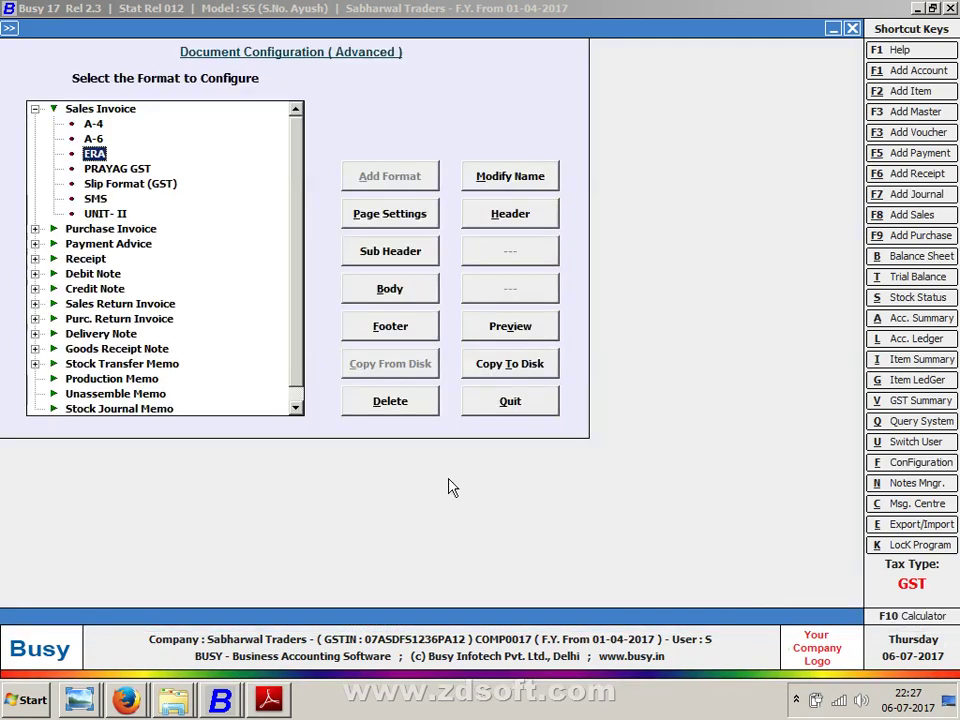
Examine the header script of Sales Invoice format PRAYAG GST against the sample File.pdf and leave it without saving.
left_click(112, 169)
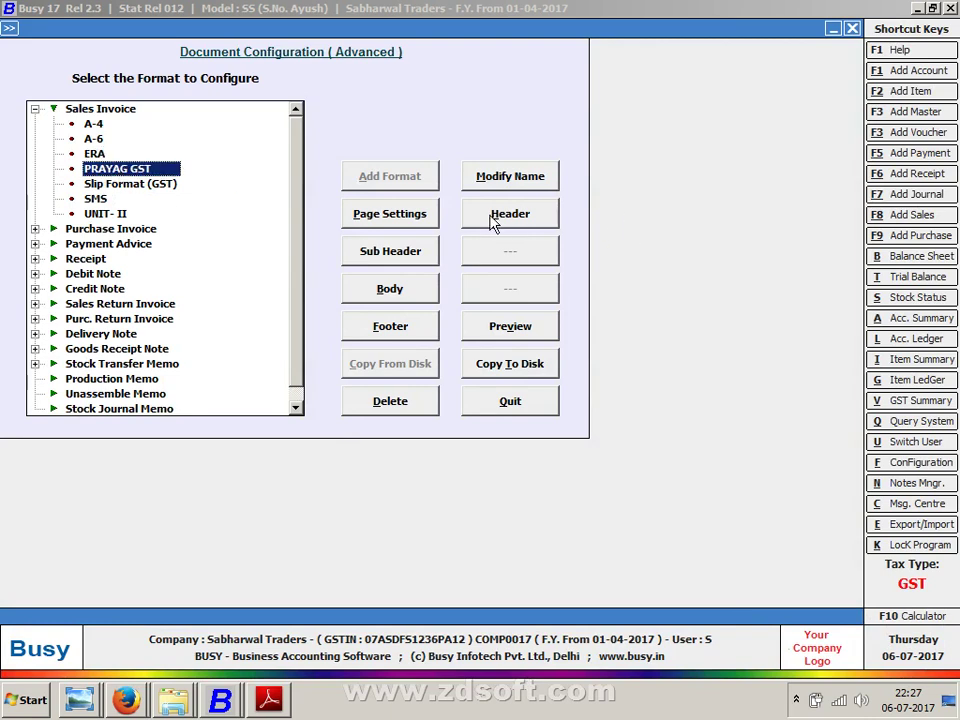
left_click(490, 215)
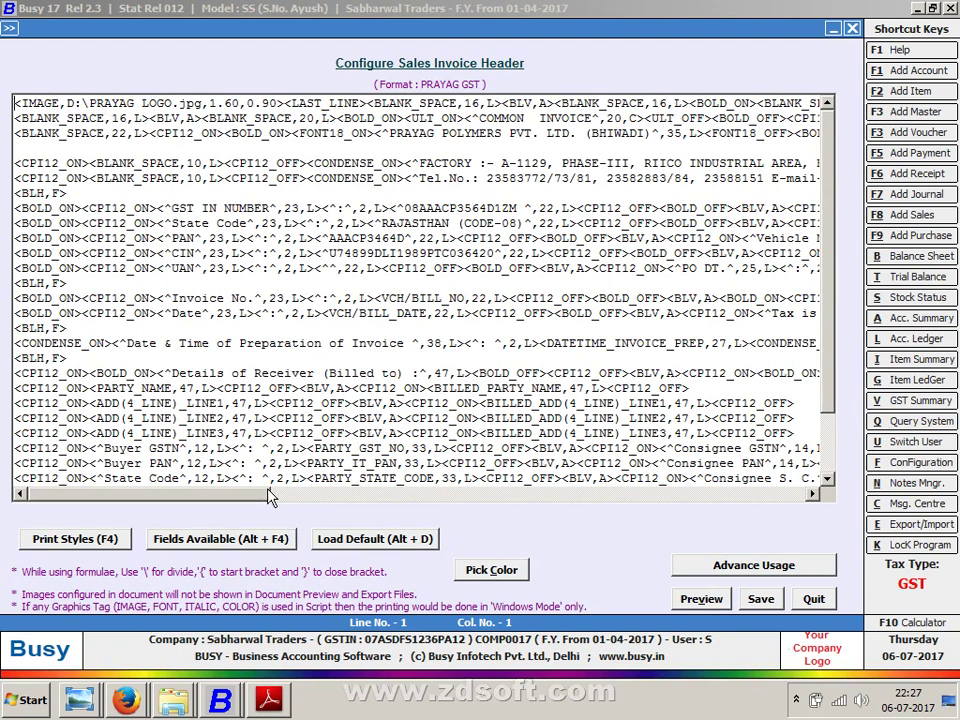
mouse_move(60, 494)
left_mouse_down()
mouse_move(290, 498)
mouse_move(120, 506)
mouse_move(56, 492)
left_mouse_up()
left_click(104, 118)
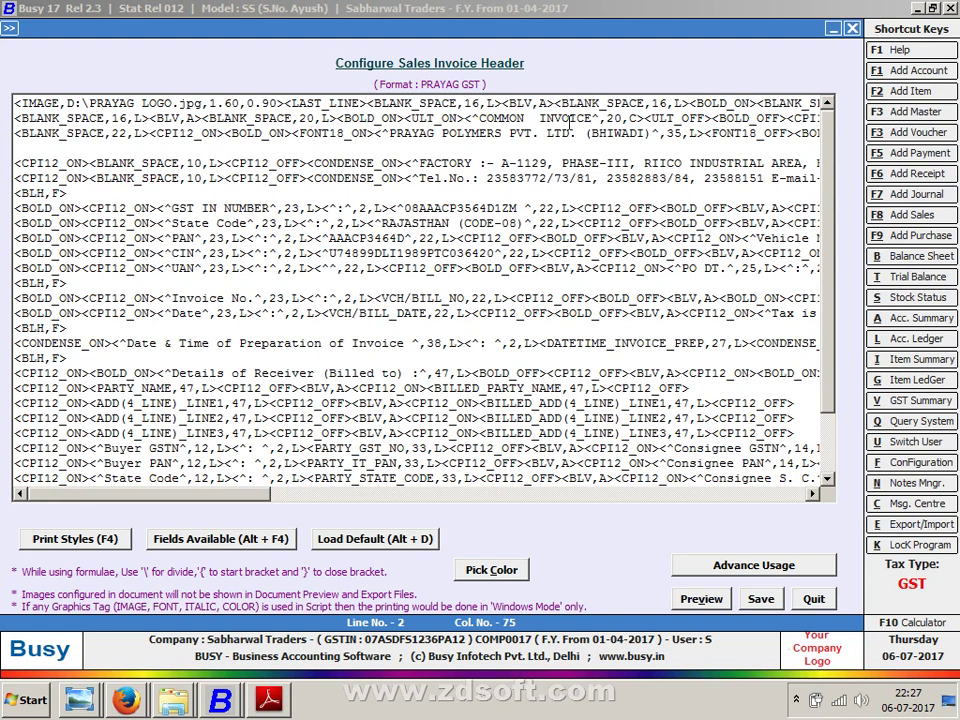
left_click(400, 139)
left_click(349, 139)
key("alt+Tab")
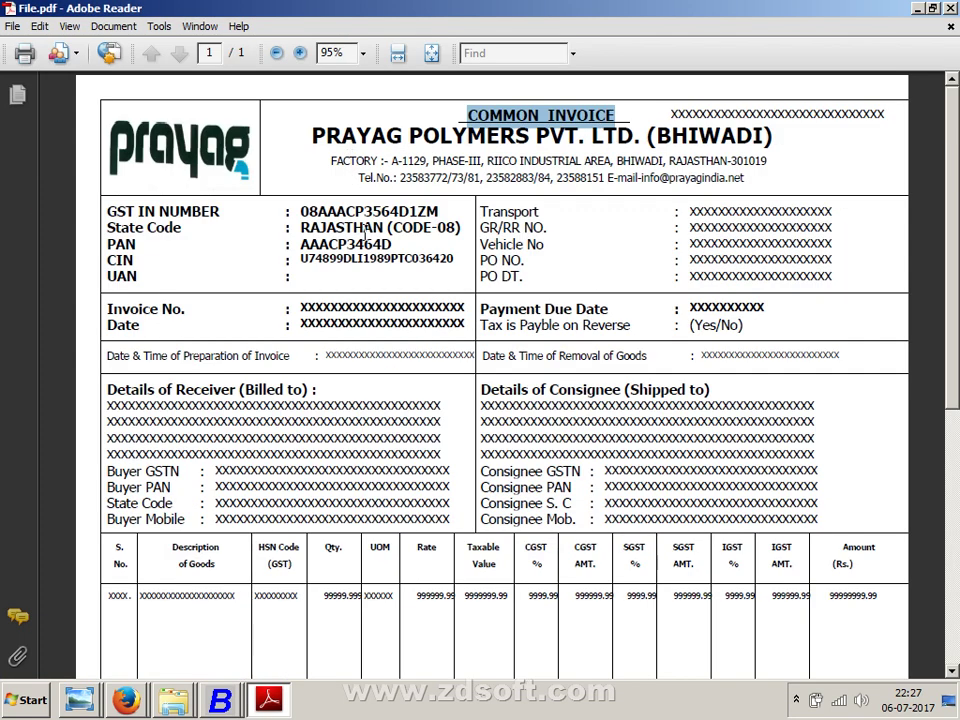
key("alt+Tab")
key("Escape")
key("Return")
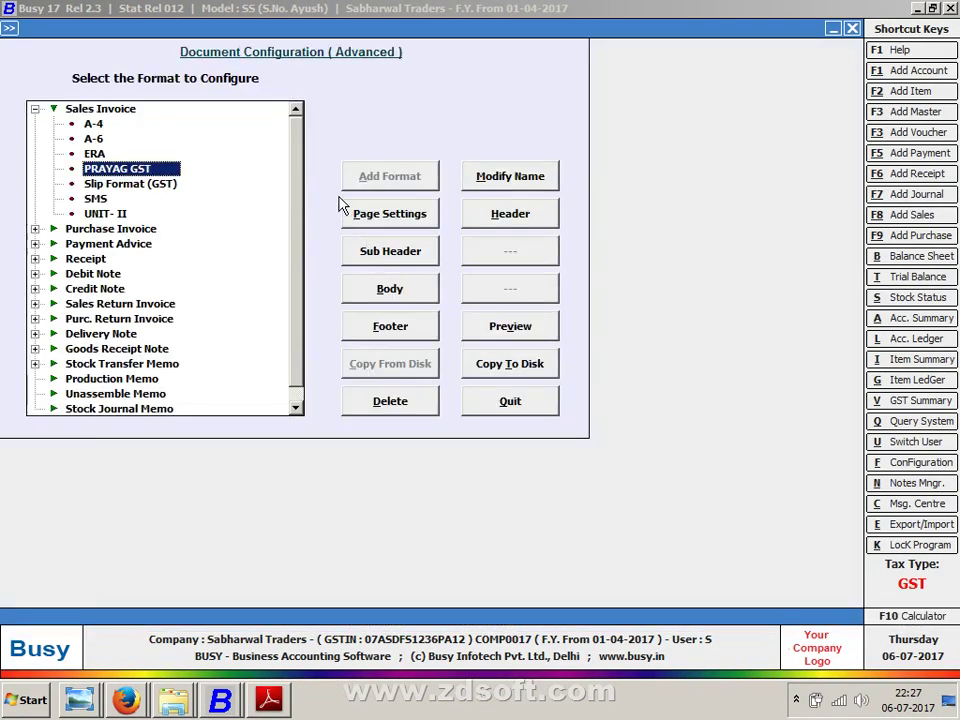
Open the header of Sales Invoice format ERA and insert the FONT15_ON print style after BOLD_ON on the Common Invoice line.
left_click(95, 154)
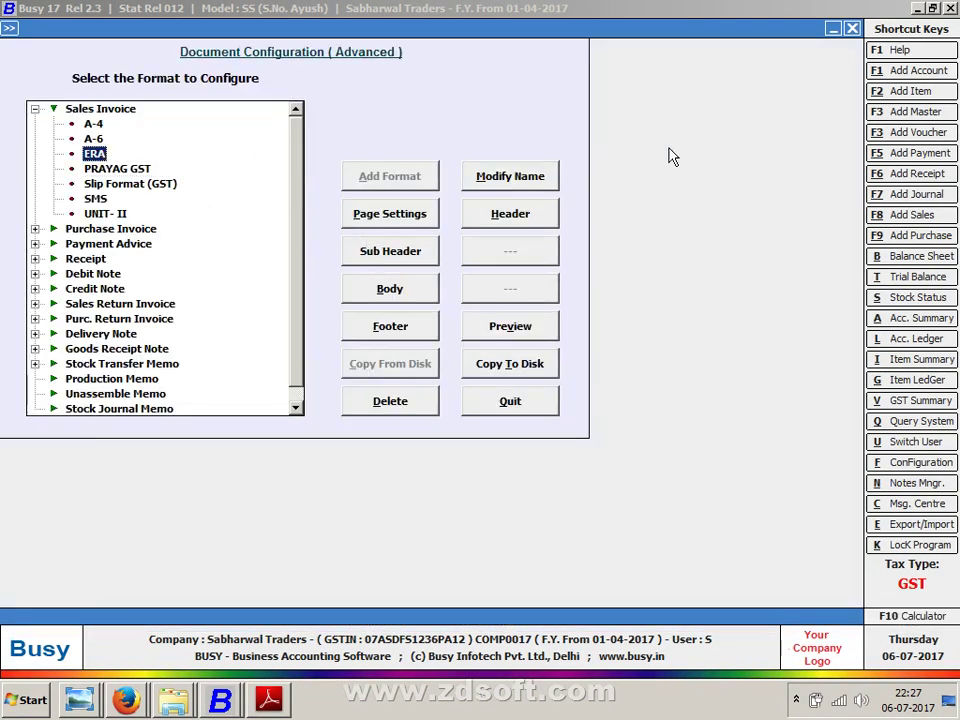
left_click(525, 210)
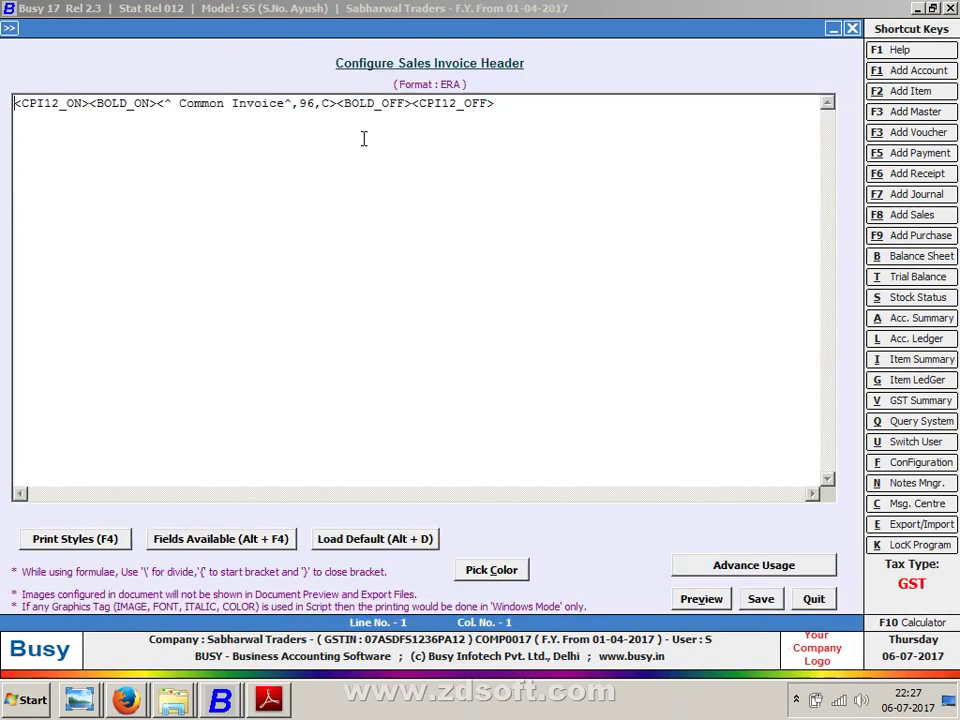
left_click(162, 103)
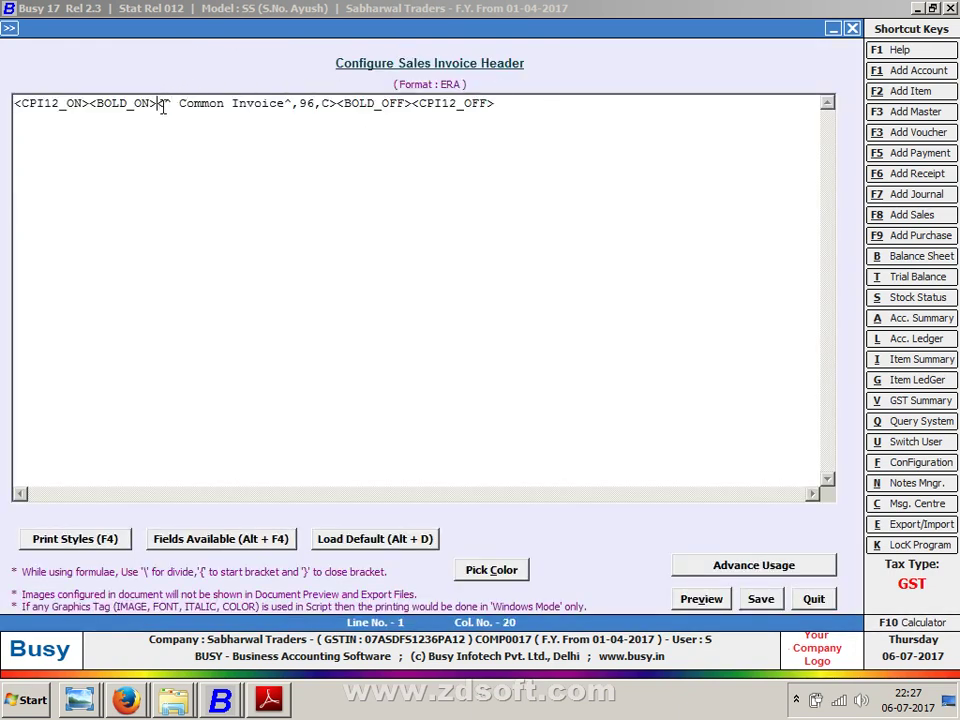
key("F4")
key("Down")
key("Down")
key("Down")
key("Down")
key("Down")
key("Down")
key("Down")
key("Down")
key("Down")
key("Down")
key("Down")
key("Down")
key("Down")
key("Down")
key("Down")
key("Down")
key("Down")
key("Down")
key("Down")
key("Down")
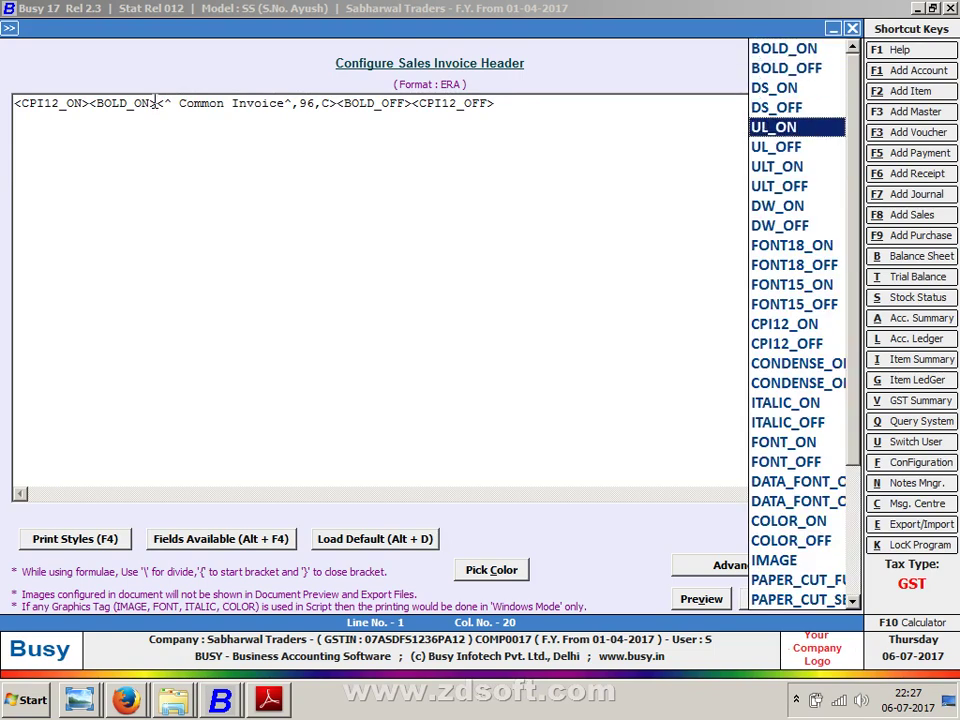
key("Up")
key("Up")
key("Up")
key("Up")
key("Up")
key("Up")
key("Up")
key("Up")
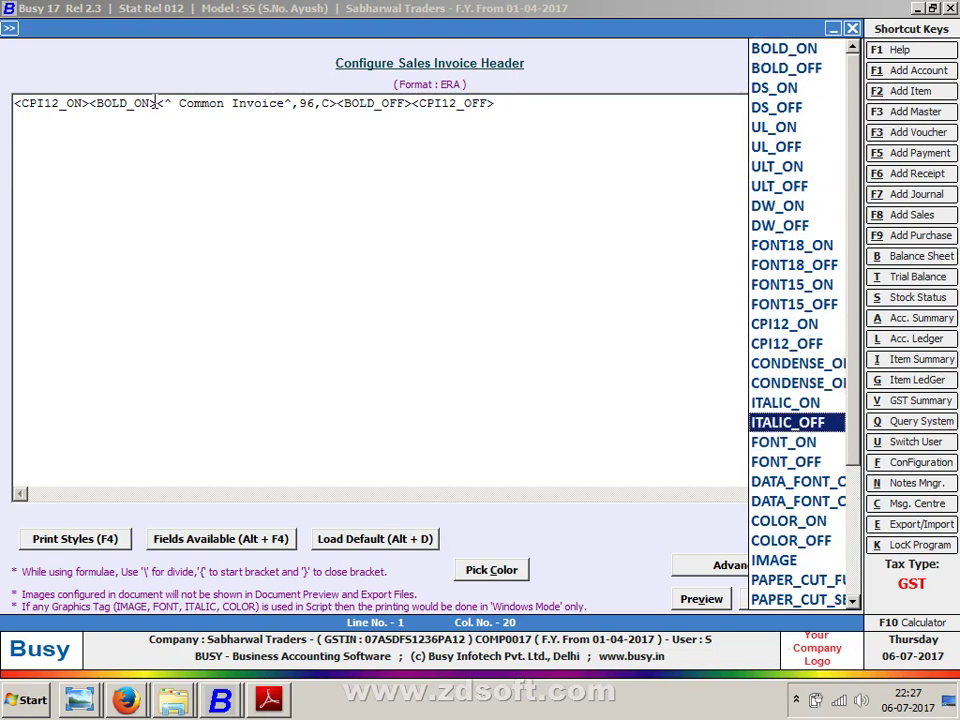
key("Return")
Insert the FONT15_OFF print style before BOLD_OFF on the Common Invoice line and preview the header.
key("Right")
key("Right")
key("Right")
key("Right")
key("Right")
key("Right")
key("Right")
key("Right")
key("Right")
key("Right")
key("Right")
key("Right")
key("Right")
key("Right")
key("Right")
key("Right")
key("Right")
key("Right")
key("Right")
key("Right")
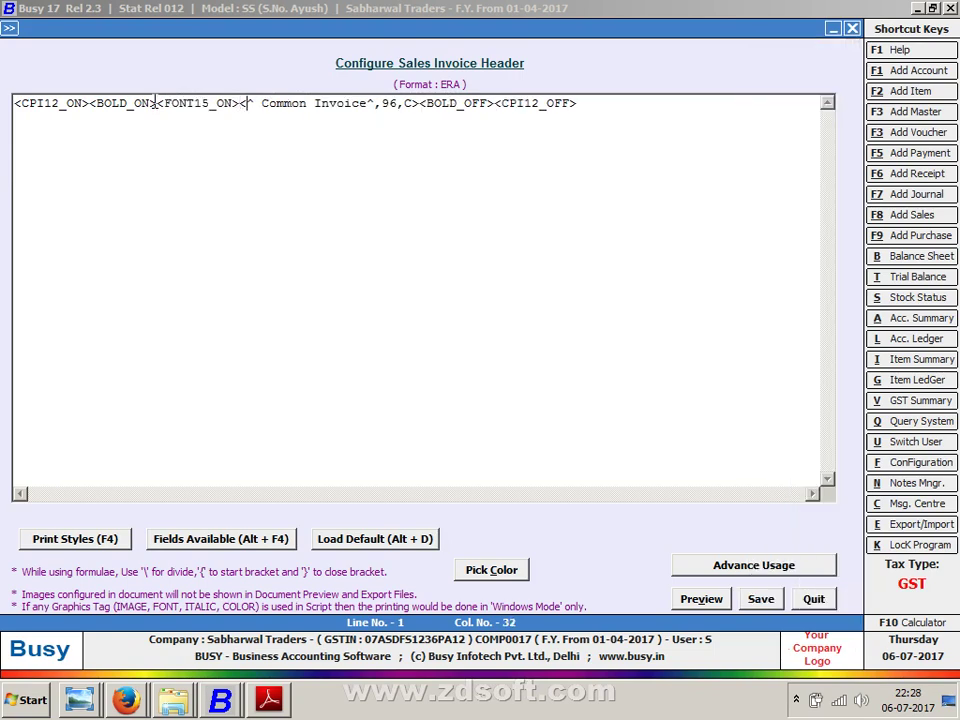
key("Right")
key("Right")
key("Right")
key("F4")
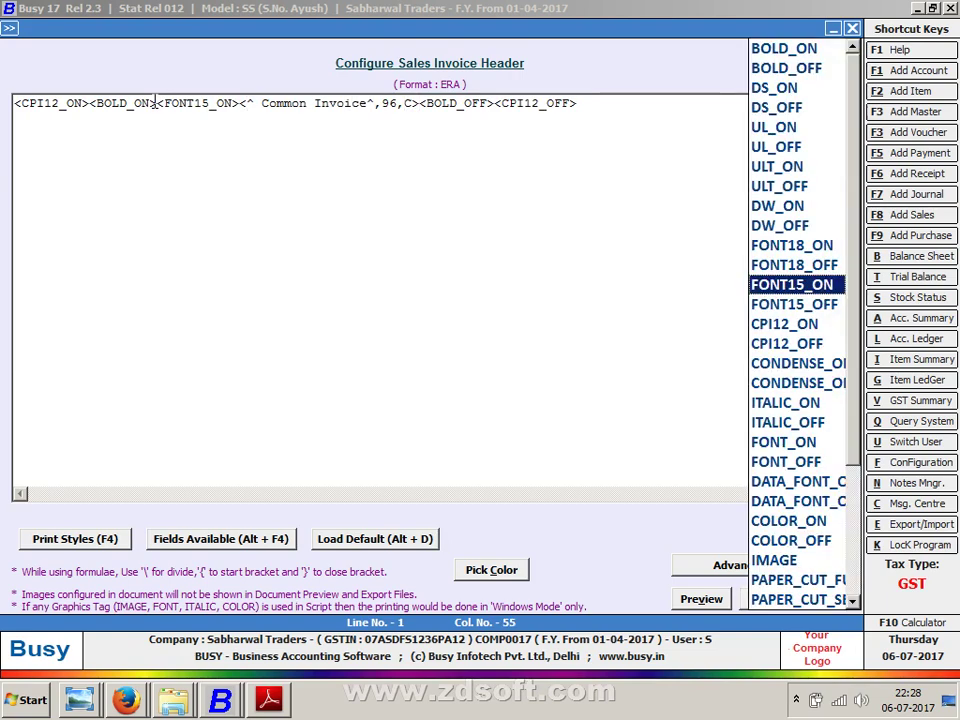
key("Down")
key("Return")
key("alt+v")
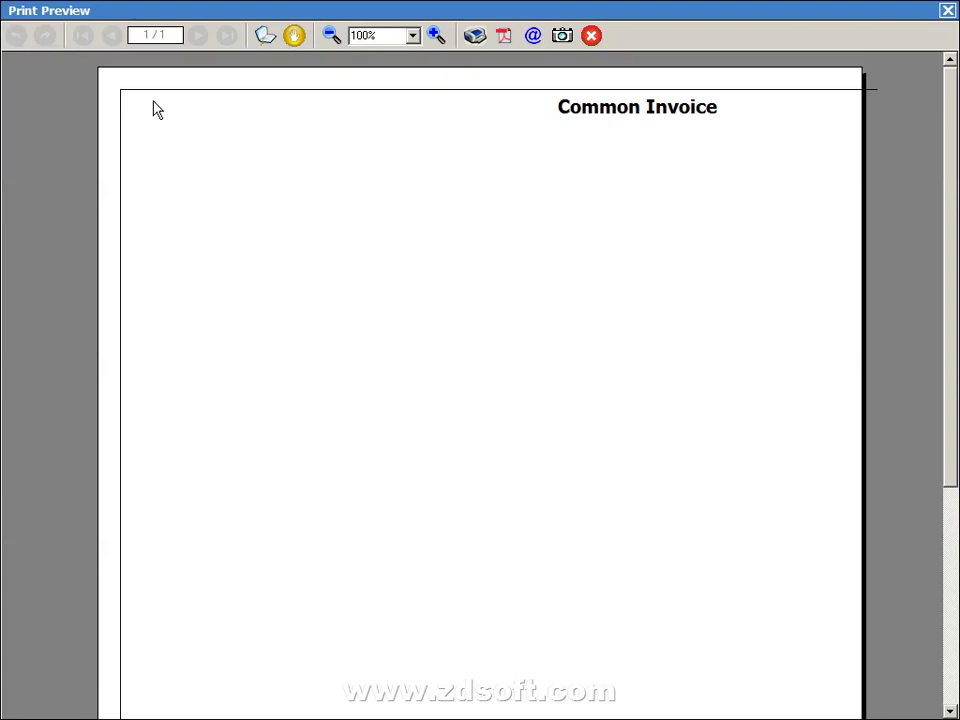
key("Escape")
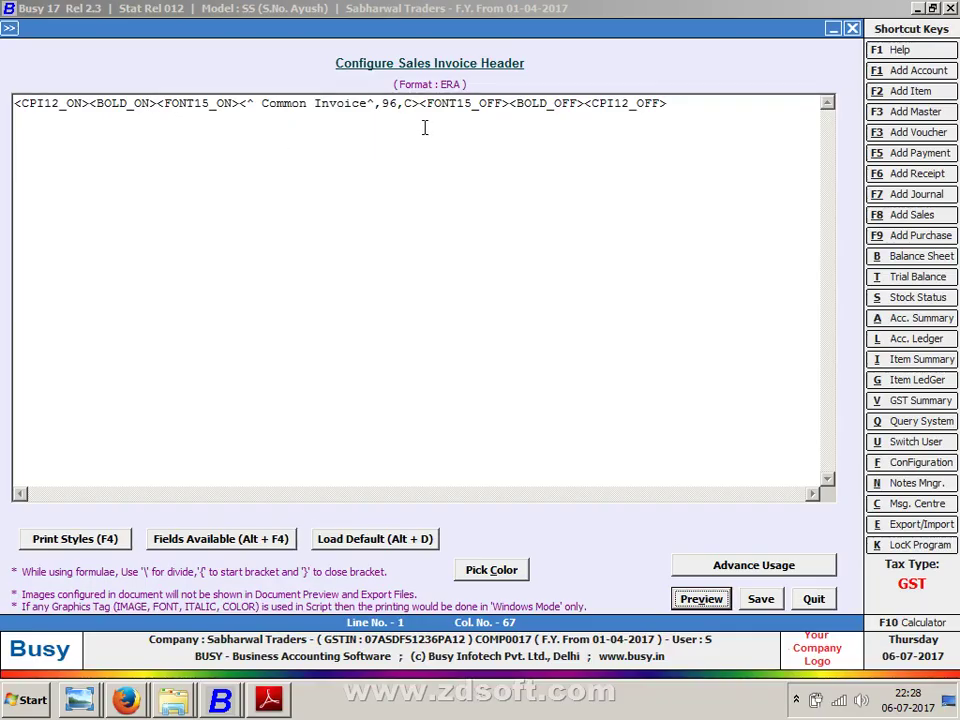
Set the Common Invoice field's width to 70 and preview the header.
left_click(406, 104)
key("BackSpace")
key("BackSpace")
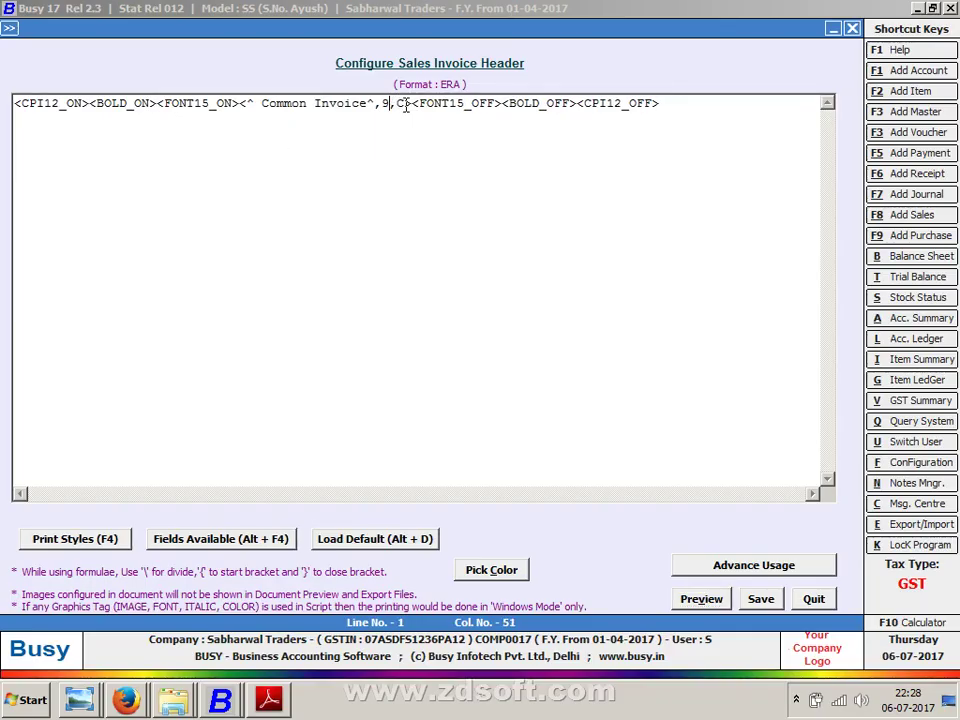
type("70")
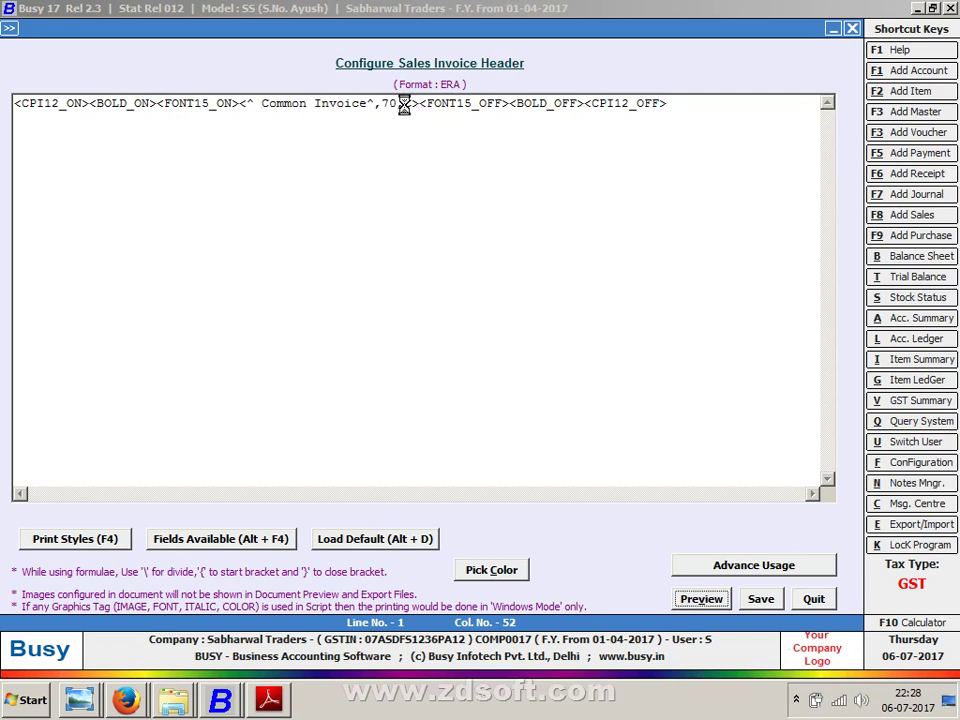
key("alt+p")
key("Escape")
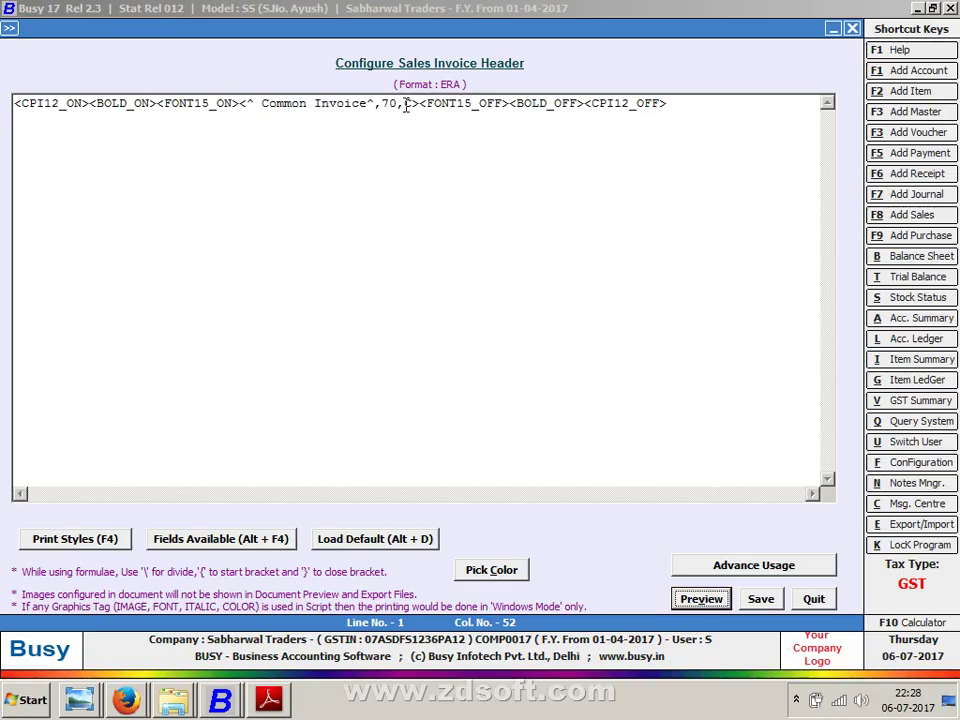
Set the Common Invoice field's width to 60, preview the header and check the title against the sample File.pdf.
key("Left")
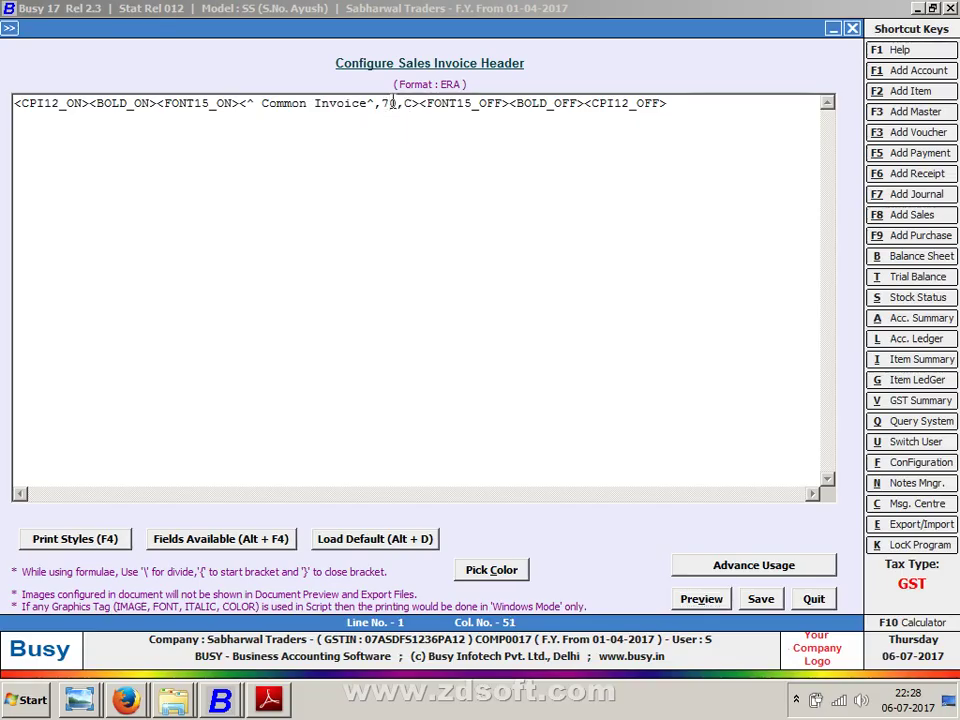
key("BackSpace")
key("alt+p")
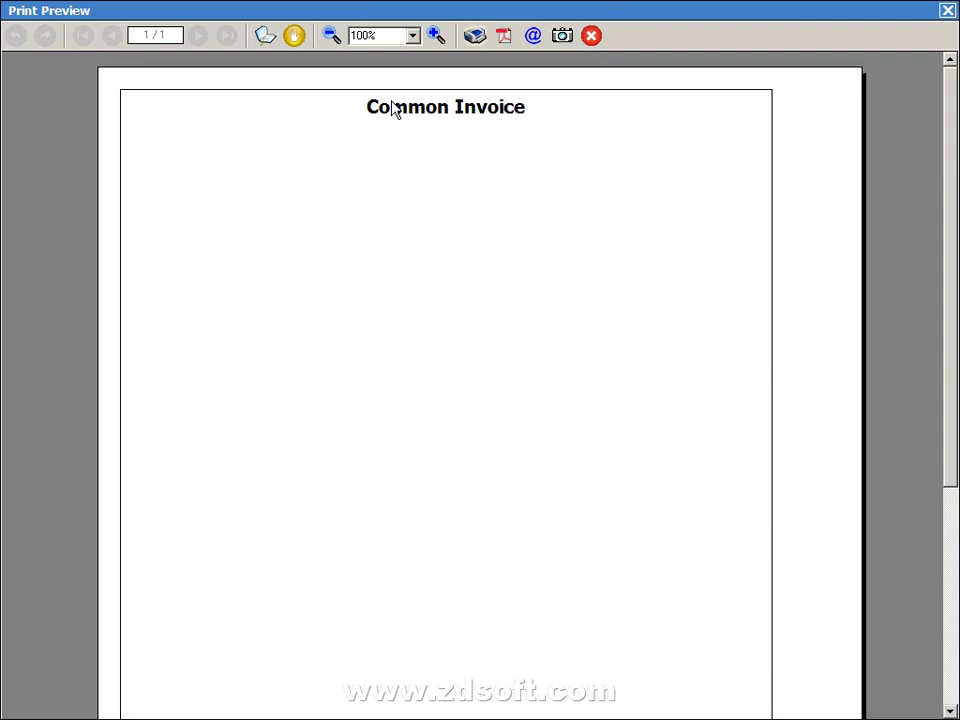
left_click(947, 11)
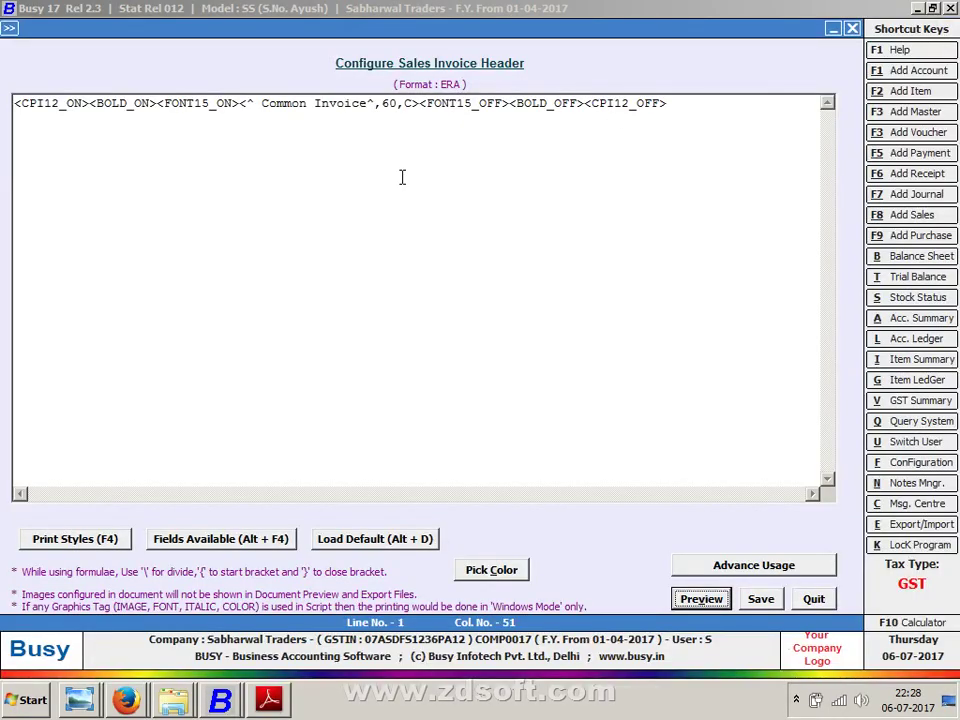
key("alt+Tab")
left_click(514, 120)
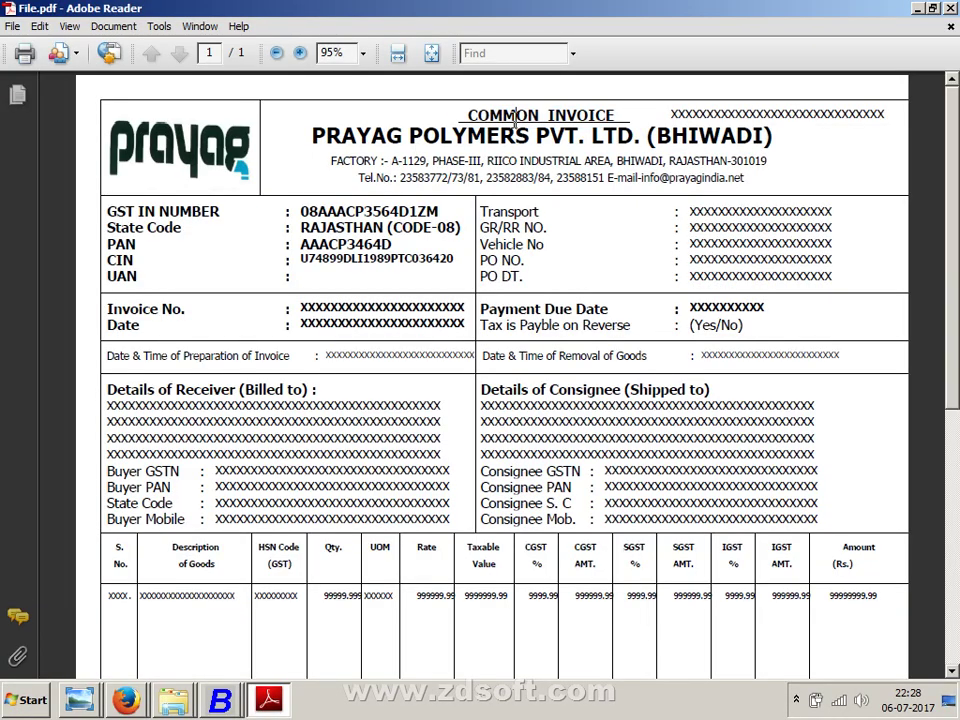
key("alt+Tab")
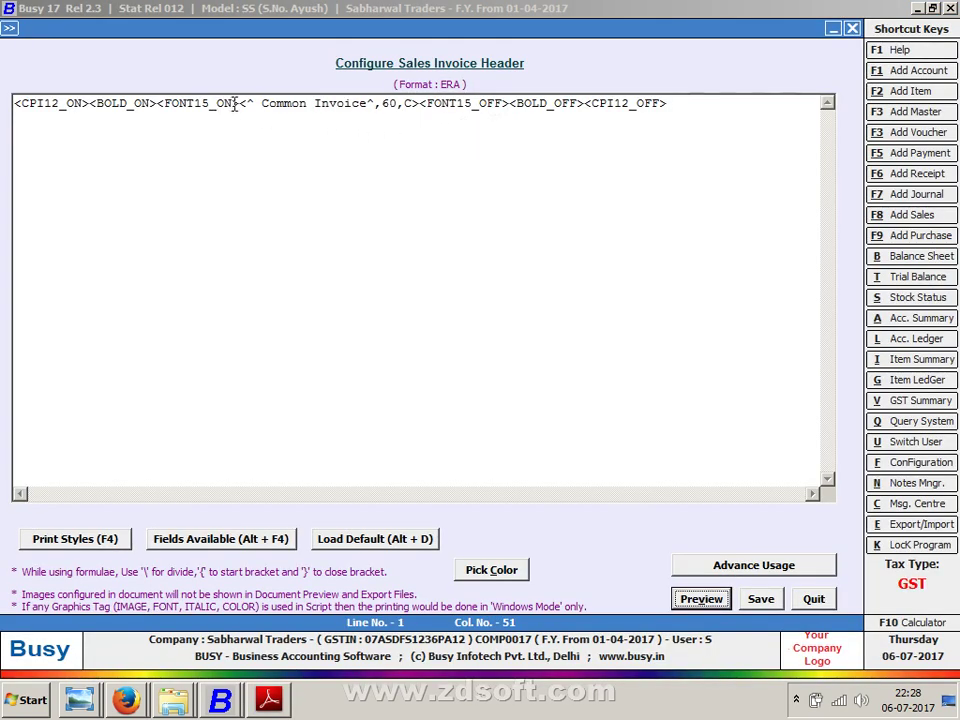
Insert the ULT_ON print style between BOLD_ON and FONT15_ON on the Common Invoice line.
left_click(158, 104)
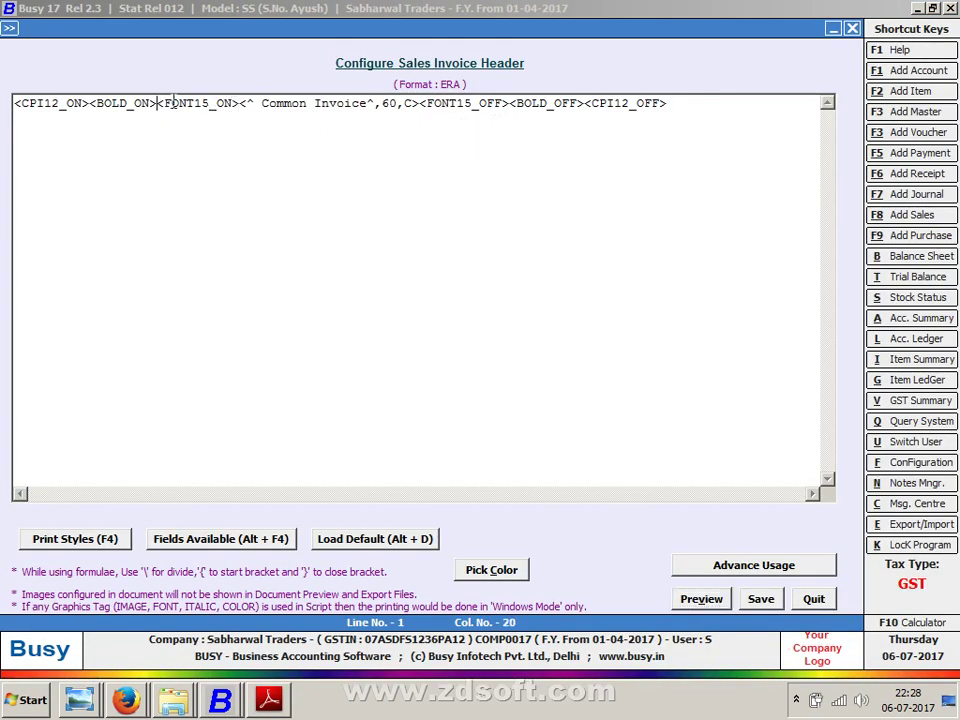
key("F4")
left_click(788, 173)
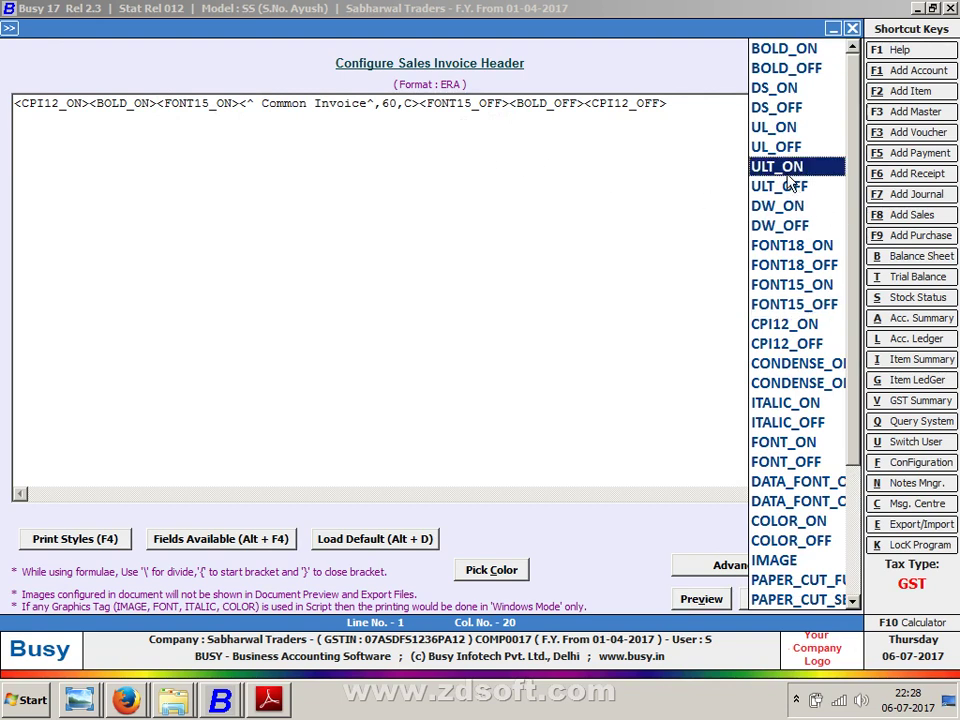
key("Return")
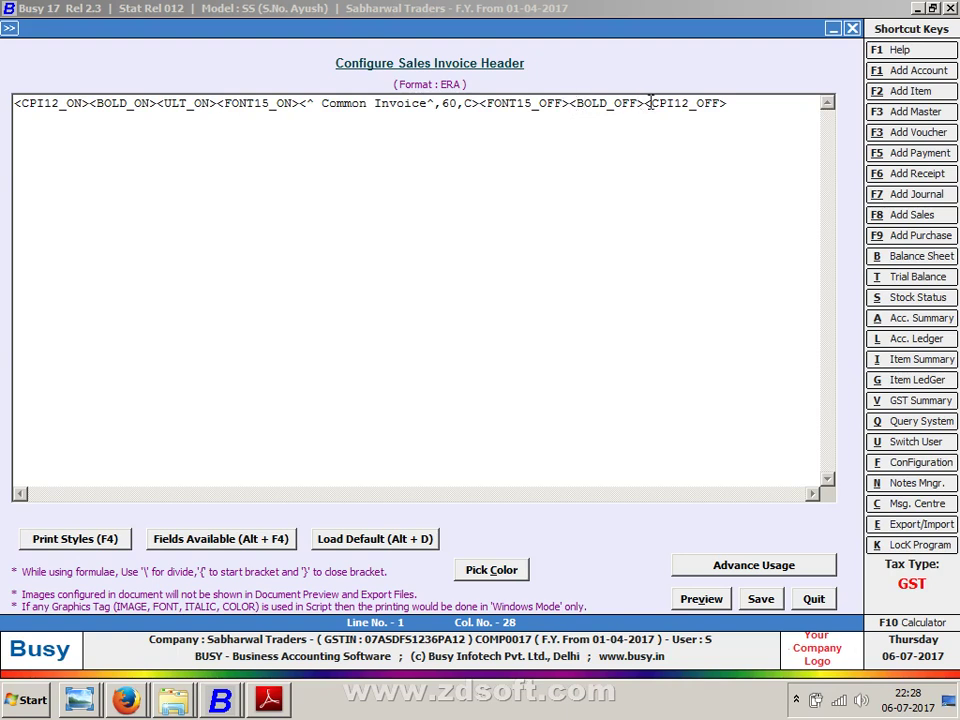
Insert the ULT_OFF print style between FONT15_OFF and BOLD_OFF and preview the header.
left_click(155, 103)
left_click(569, 103)
right_click(573, 97)
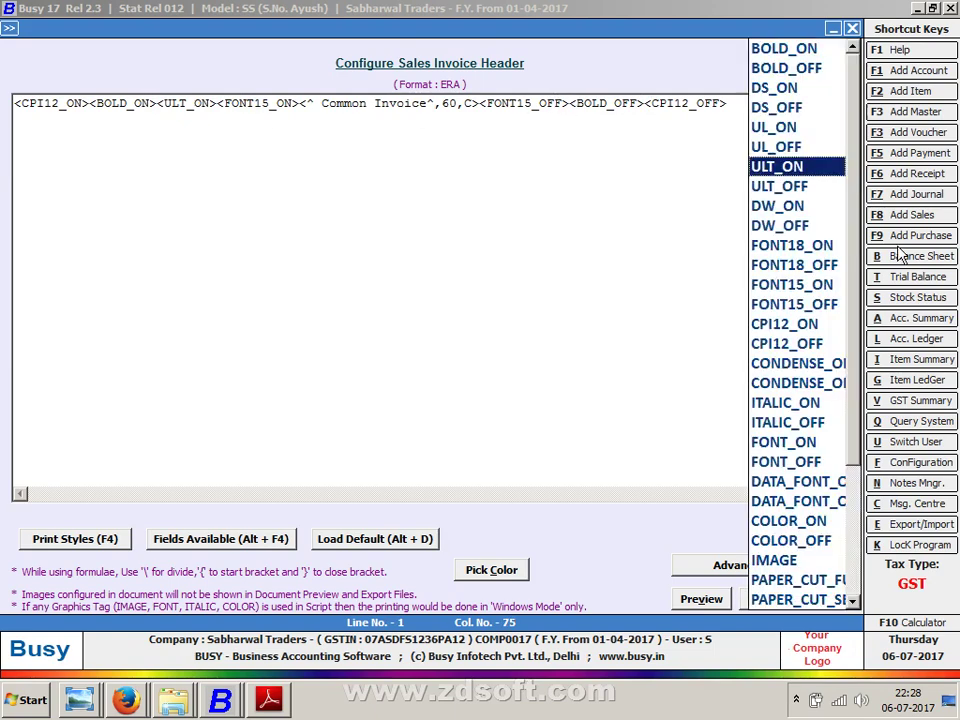
left_click(790, 187)
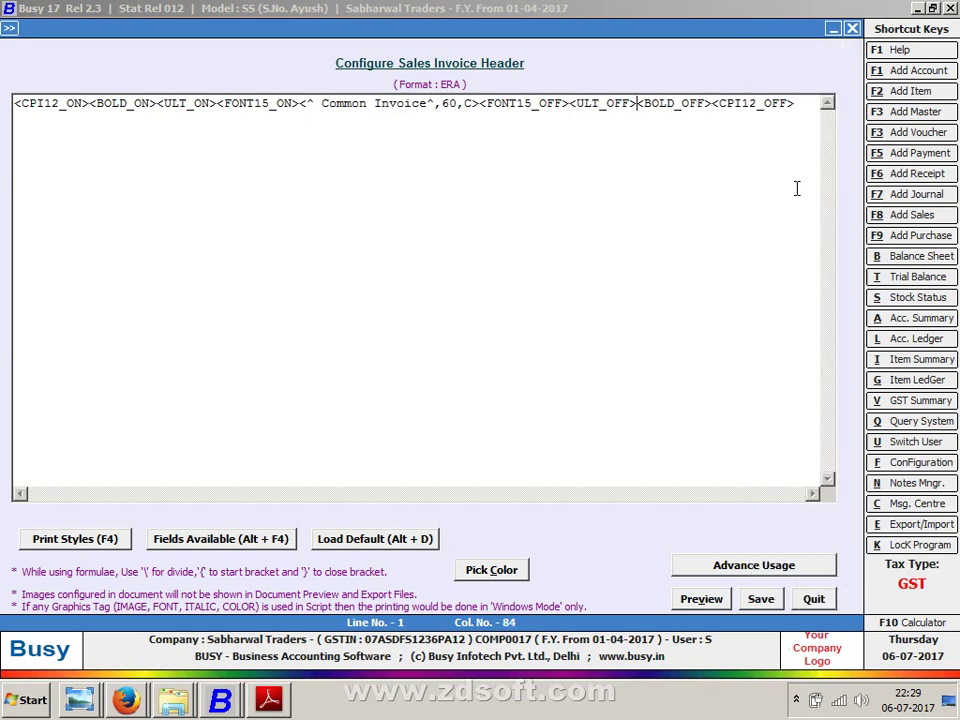
left_click(700, 599)
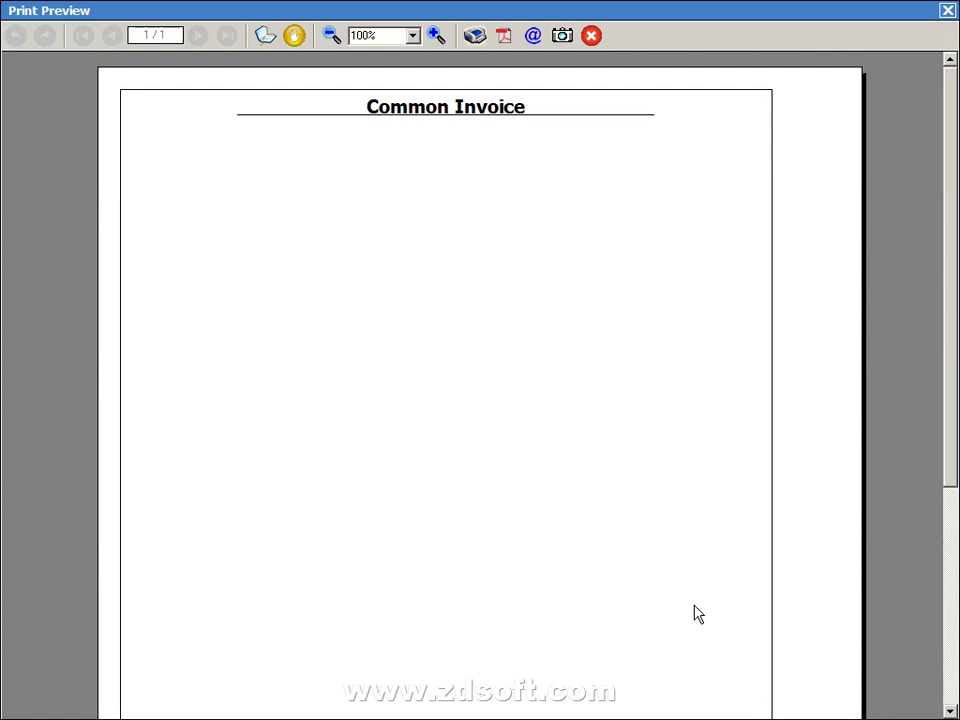
key("Escape")
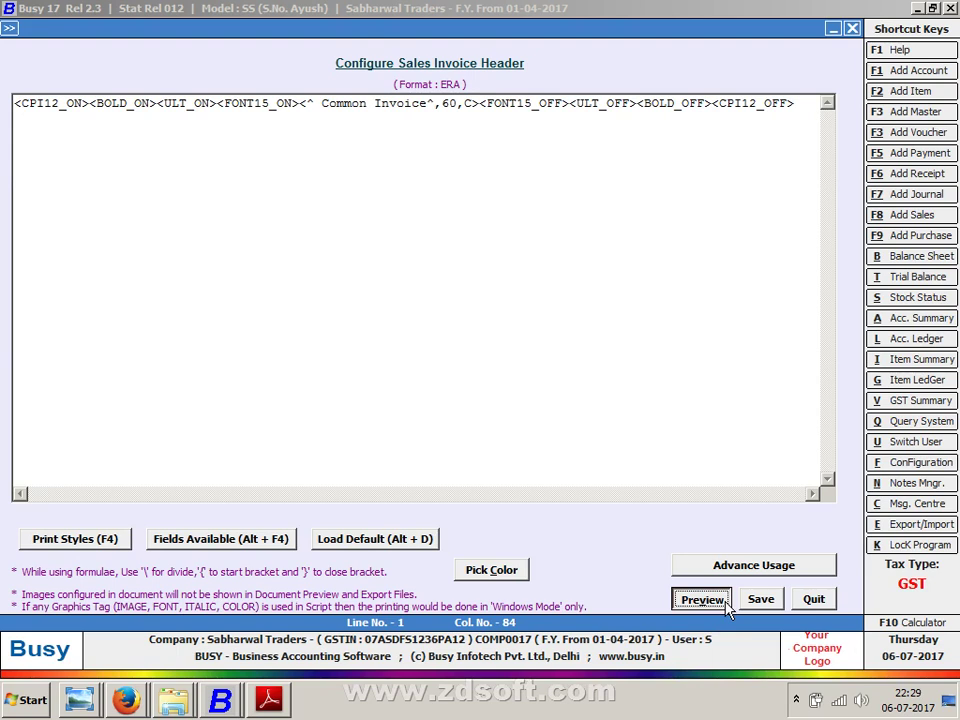
Delete the ULT_ON tag from the Common Invoice line, keeping the closing bracket of BOLD_ON.
left_click(215, 103)
key("BackSpace")
key("BackSpace")
key("BackSpace")
key("BackSpace")
key("BackSpace")
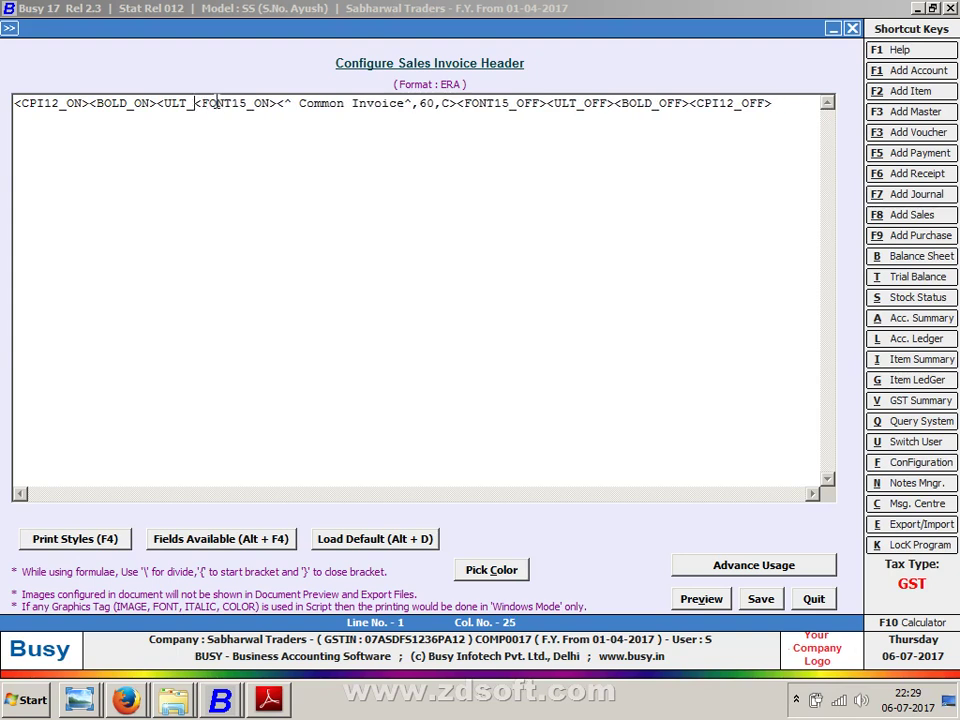
key("BackSpace")
key("BackSpace")
key("BackSpace")
key("BackSpace")
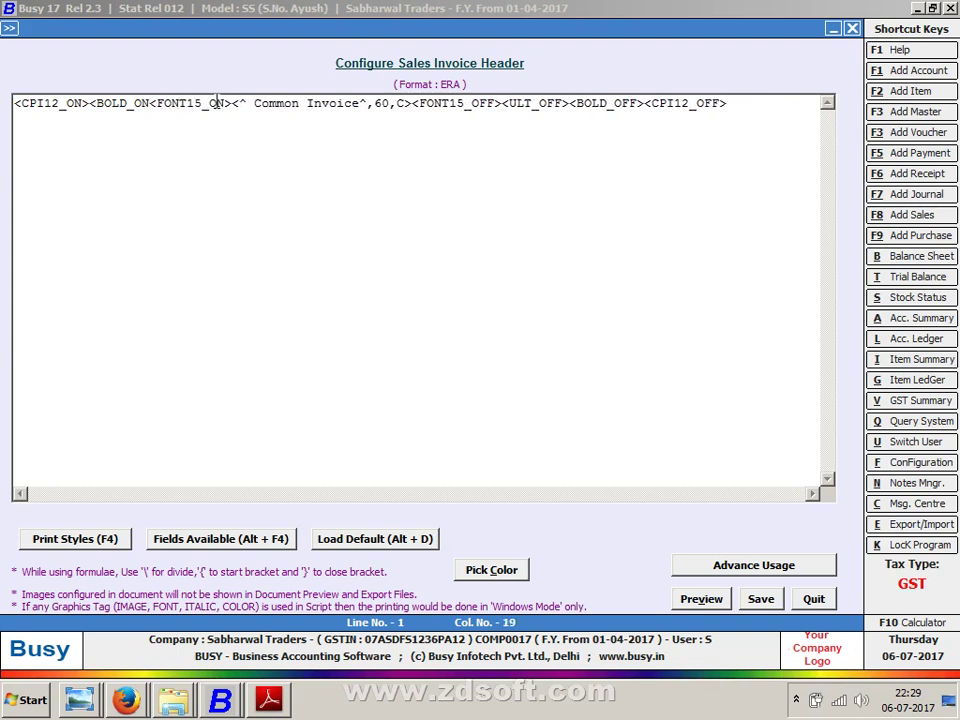
type(">")
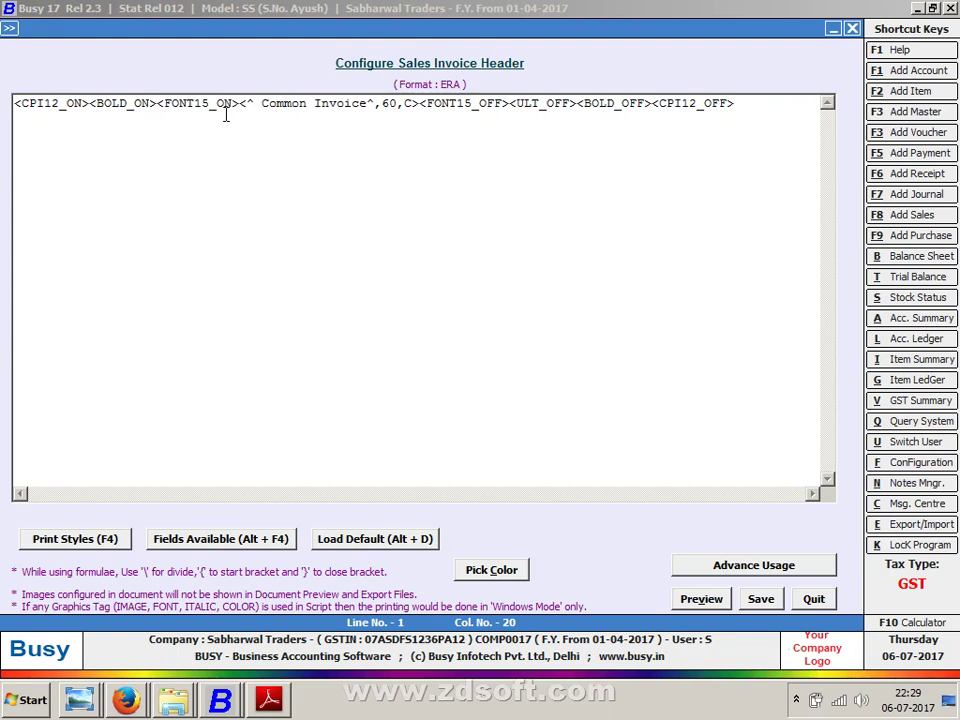
Delete the ULT_OFF tag between FONT15_OFF and BOLD_OFF on the Common Invoice line.
left_click(578, 103)
key("BackSpace")
key("BackSpace")
key("BackSpace")
key("BackSpace")
key("BackSpace")
key("BackSpace")
key("BackSpace")
key("BackSpace")
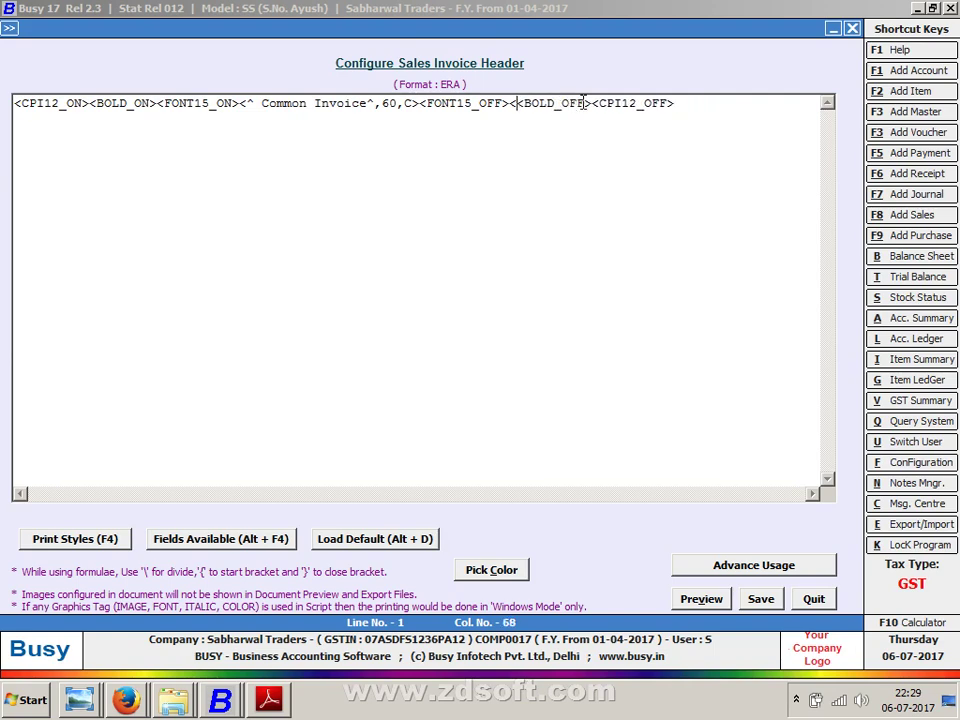
key("BackSpace")
Insert the DW_ON print style between BOLD_ON and FONT15_ON on the Common Invoice line.
key("Left")
key("Left")
key("Left")
key("Left")
key("Left")
key("Left")
key("Left")
key("Left")
key("Left")
key("Left")
key("Left")
key("Left")
key("Left")
key("Left")
key("Left")
key("Left")
key("Left")
key("Left")
key("Left")
key("Left")
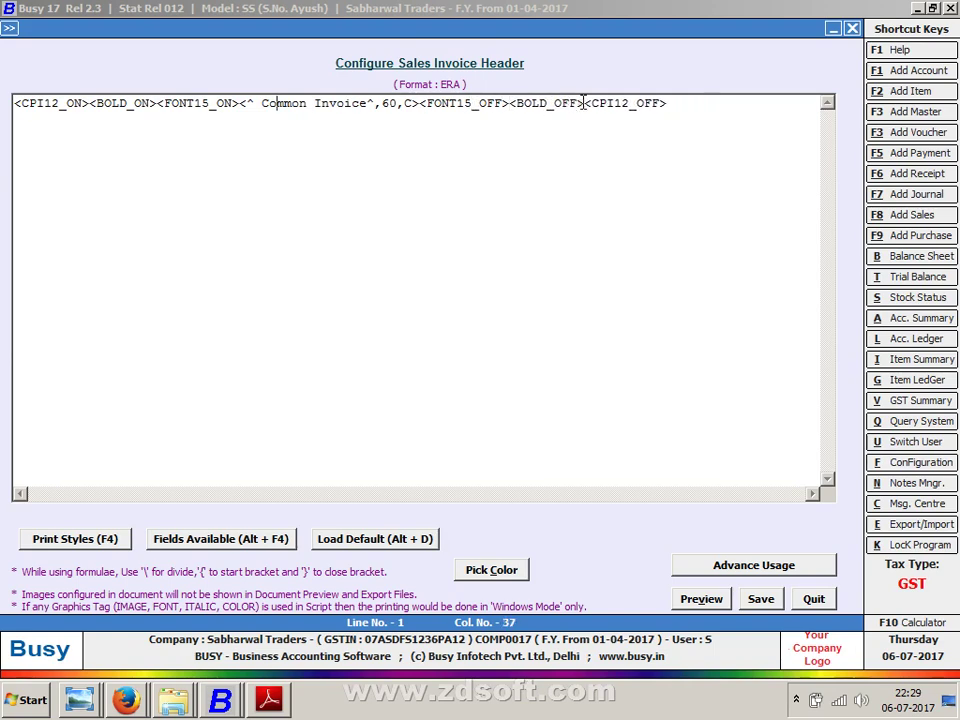
key("Left")
key("Left")
key("Left")
key("Left")
key("Left")
key("Left")
key("Left")
key("Left")
key("Left")
key("Left")
key("Left")
key("Left")
key("Left")
key("Left")
key("Left")
key("Left")
key("Left")
key("F4")
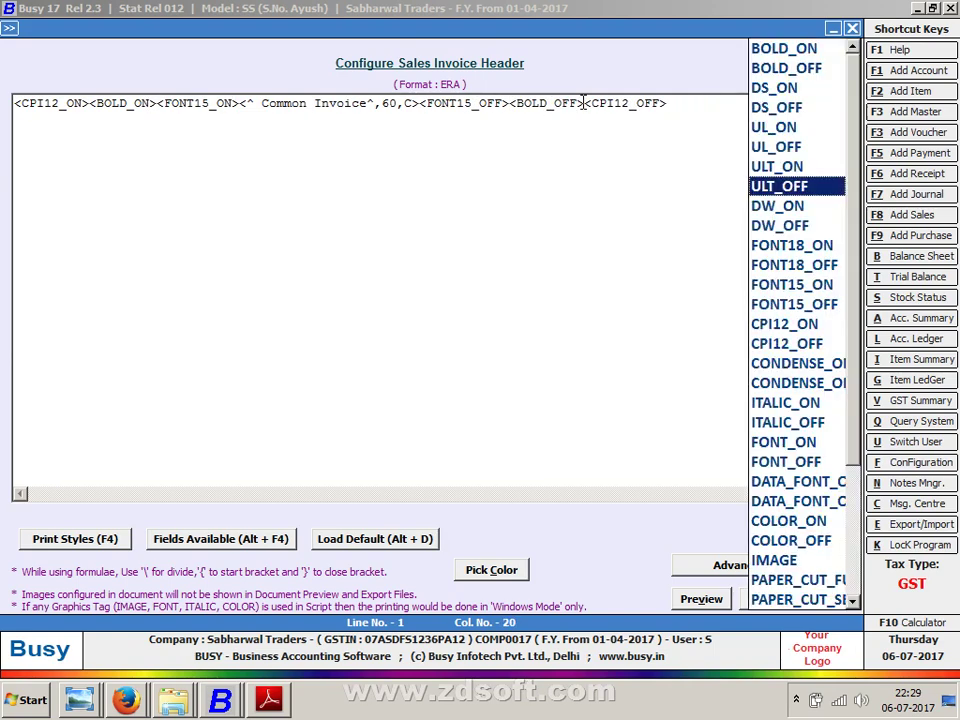
key("Down")
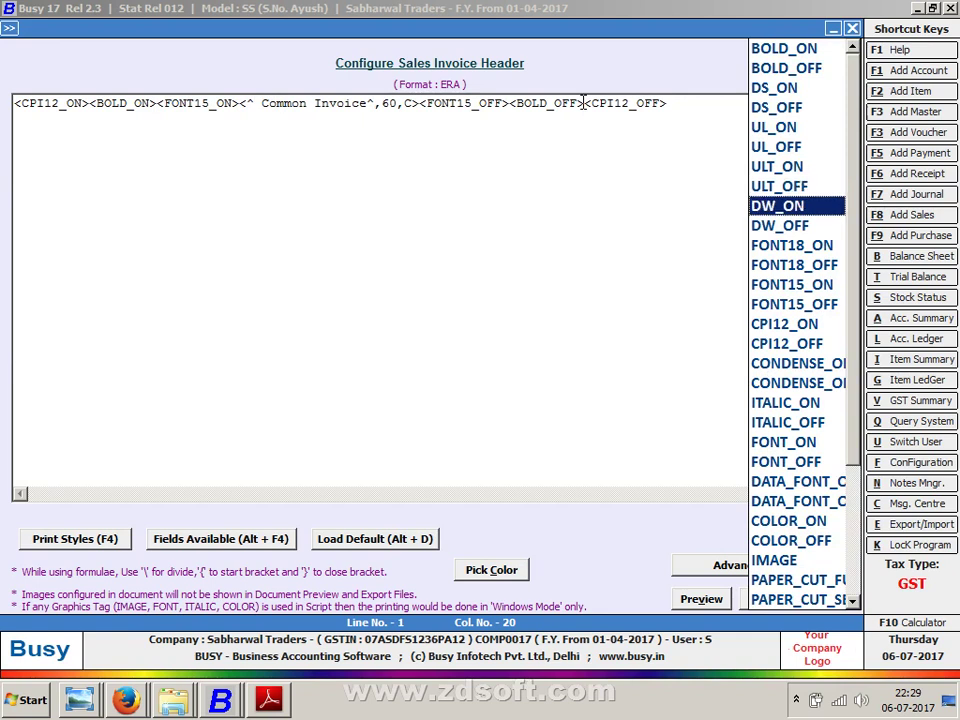
key("Return")
Insert the DW_OFF print style between FONT15_OFF and BOLD_OFF on the Common Invoice line and preview the header.
key("Right")
key("Right")
key("Right")
key("Right")
key("Right")
key("Right")
key("Right")
key("Right")
key("Right")
key("Right")
key("Right")
key("Right")
key("Right")
key("Right")
key("Right")
key("Right")
key("Right")
key("Right")
key("Right")
key("Right")
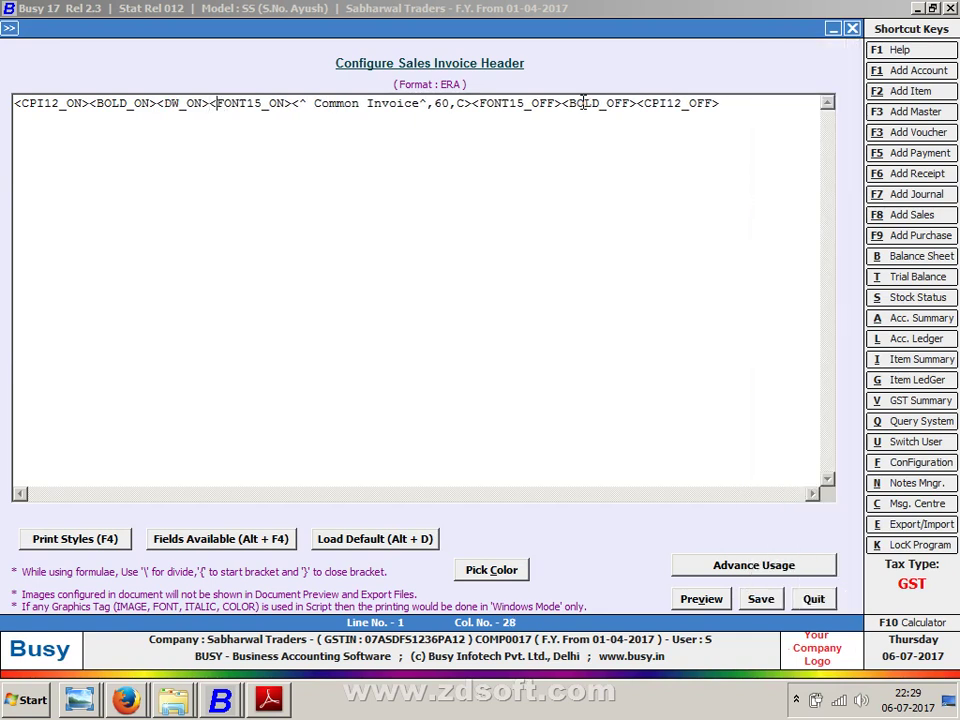
key("Right")
key("Right")
key("Right")
key("Right")
key("Right")
key("Right")
key("Right")
key("Right")
key("Right")
key("Right")
key("Right")
key("Right")
key("Right")
key("Right")
key("Right")
key("Right")
key("Right")
key("Right")
key("Right")
key("F4")
key("Down")
key("Return")
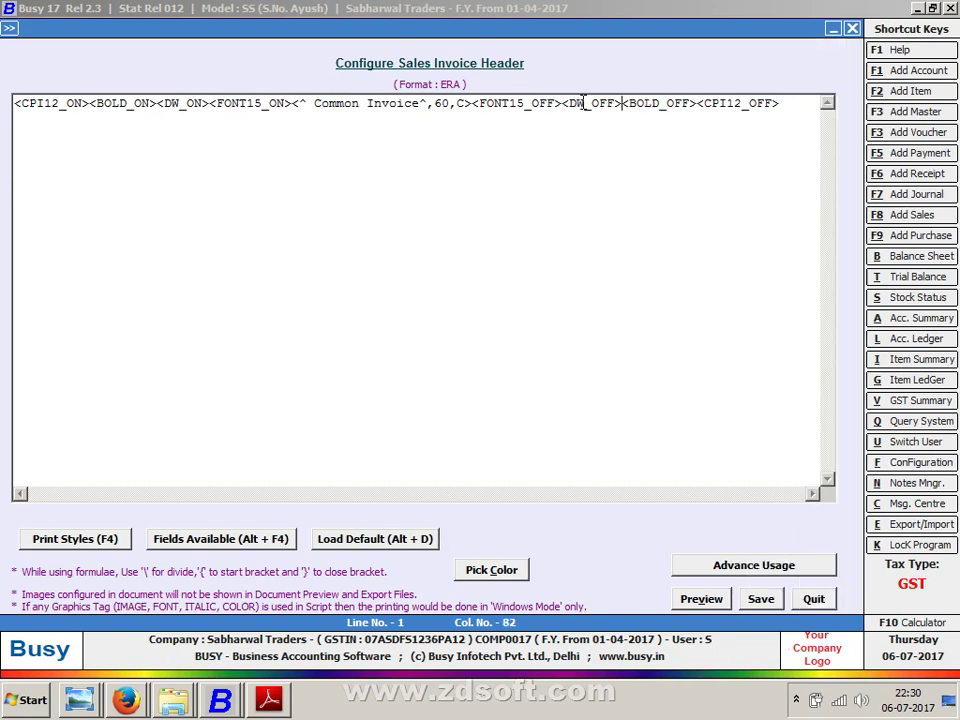
left_click(700, 600)
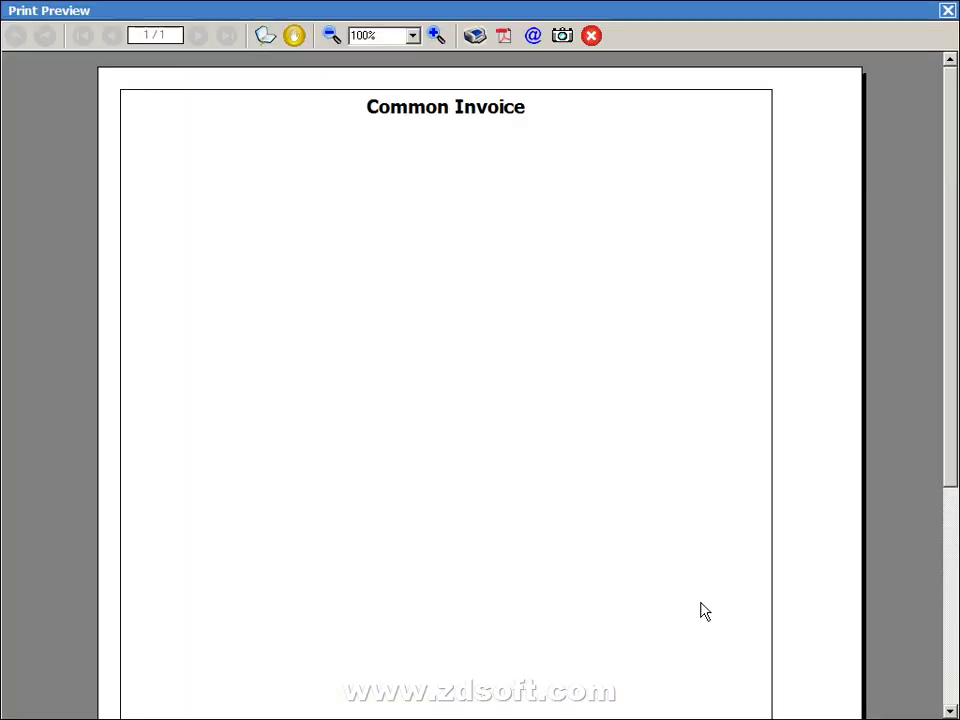
left_click(947, 10)
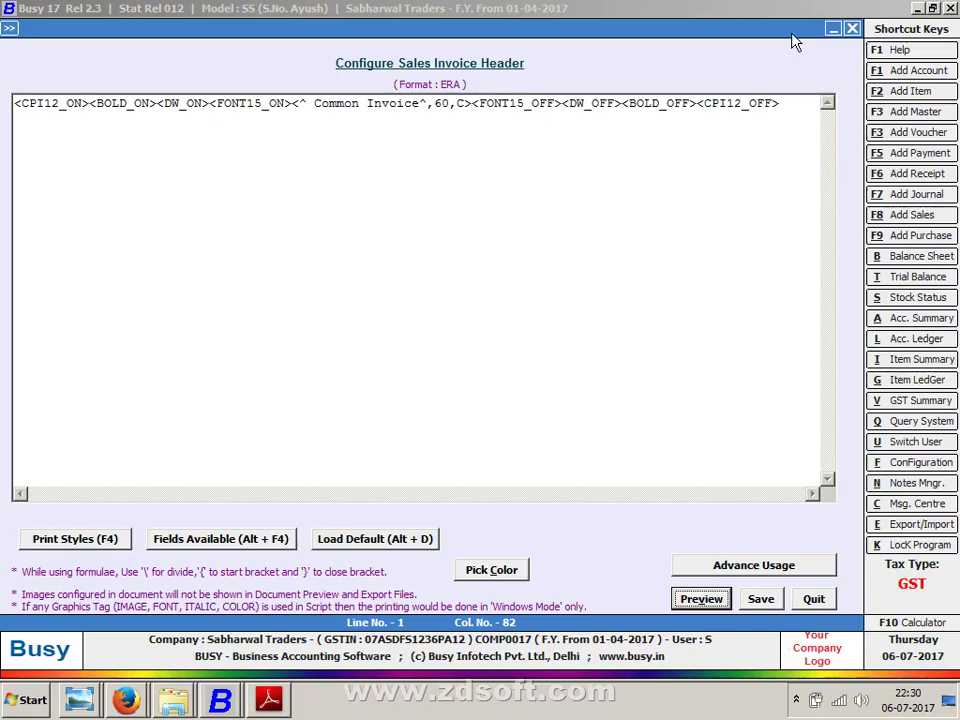
Delete the DW_ON tag between BOLD_ON and FONT15_ON on the Common Invoice line.
left_click(212, 103)
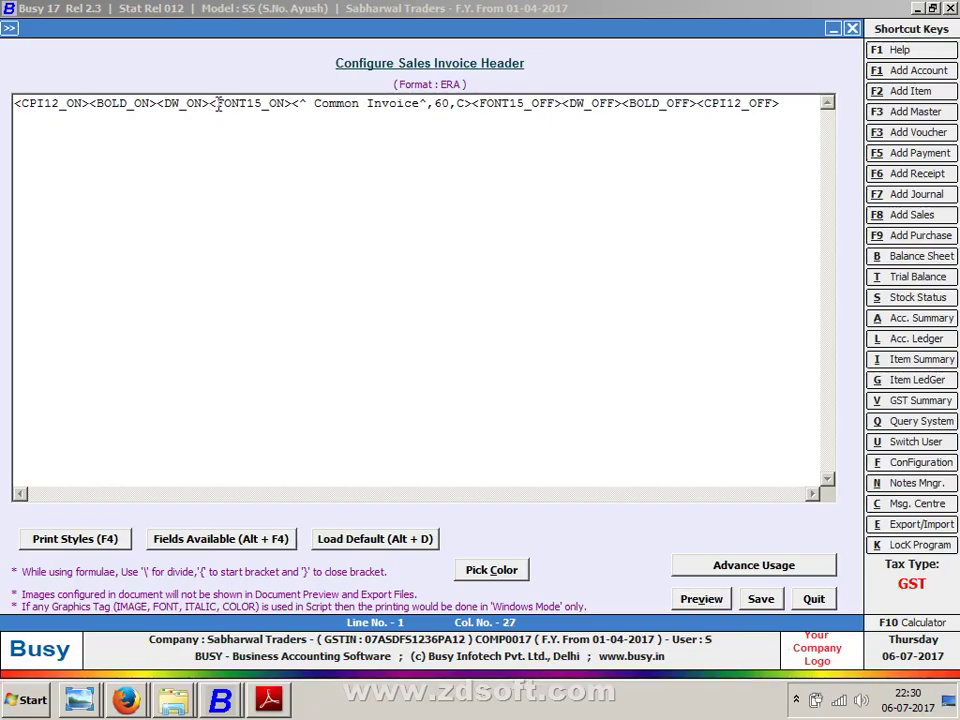
key("BackSpace")
key("BackSpace")
key("BackSpace")
key("BackSpace")
key("BackSpace")
key("BackSpace")
key("BackSpace")
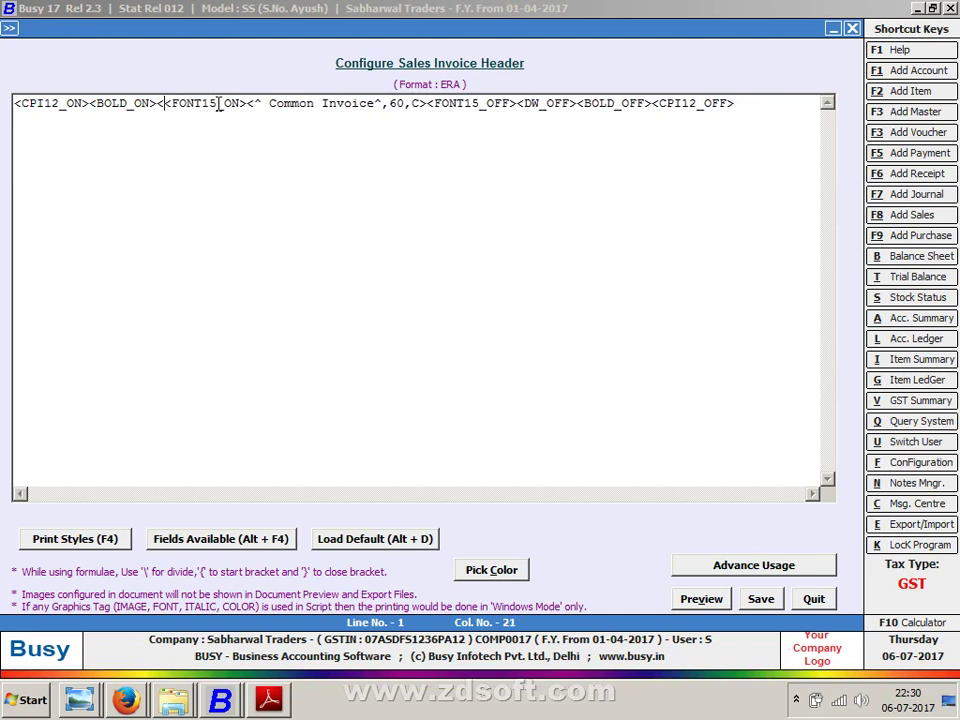
Delete the DW_OFF tag between FONT15_OFF and BOLD_OFF on the Common Invoice line.
key("Right")
key("Right")
key("Right")
key("Right")
key("Right")
key("Right")
key("Right")
key("Right")
key("Right")
key("Right")
key("Right")
key("Right")
key("Right")
key("Right")
key("Right")
key("Right")
key("Right")
key("Right")
key("Right")
key("Right")
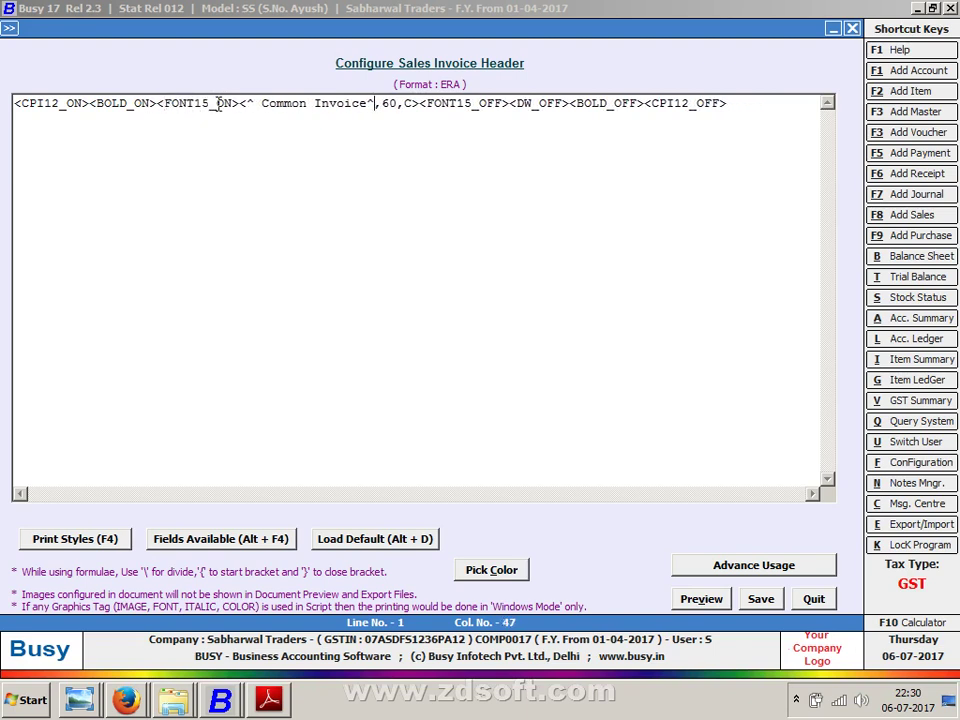
key("Right")
key("Right")
key("Right")
key("Right")
key("Right")
key("Right")
key("Right")
key("Right")
key("Right")
key("Right")
key("Right")
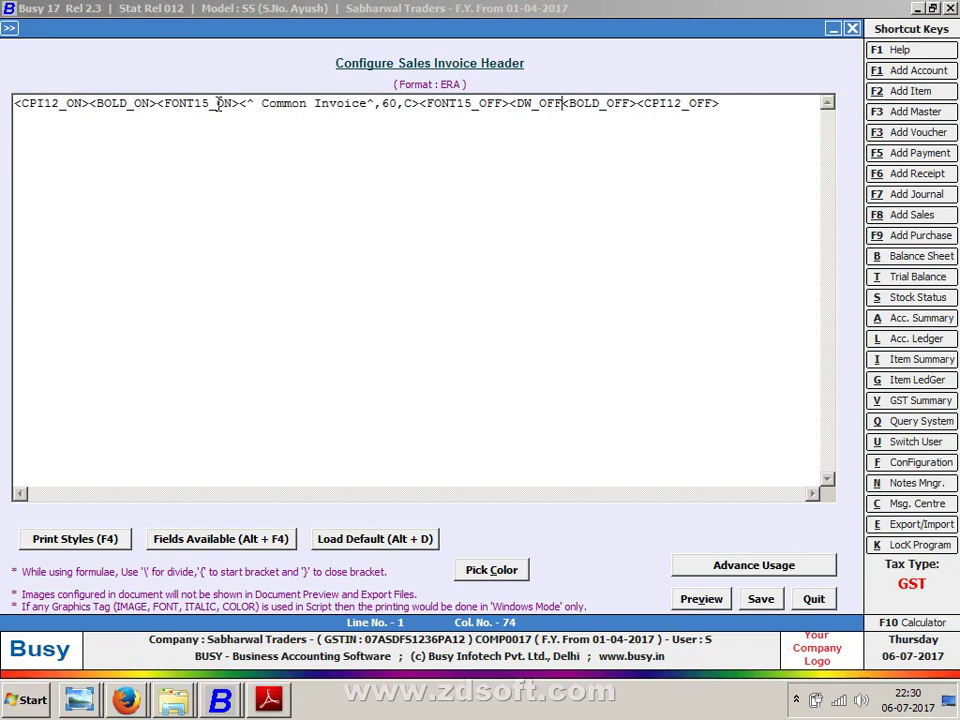
key("BackSpace")
key("BackSpace")
key("BackSpace")
key("BackSpace")
key("BackSpace")
key("BackSpace")
key("BackSpace")
key("BackSpace")
Insert the UL_ON print style between BOLD_ON and FONT15_ON on the Common Invoice line.
key("Left")
key("Left")
key("Left")
key("Left")
key("Left")
key("Left")
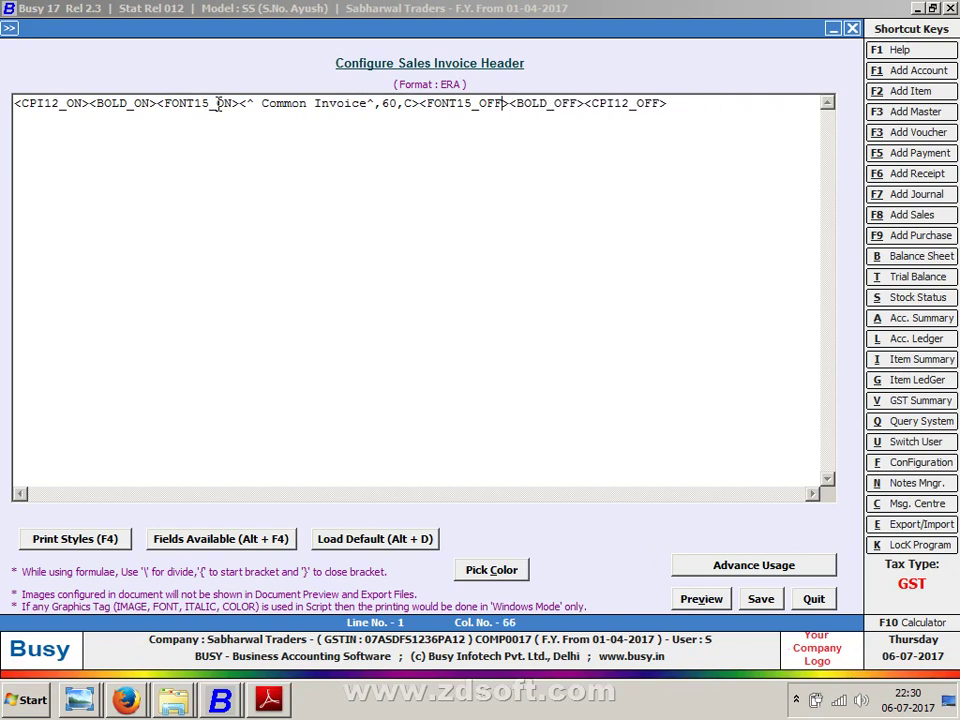
key("Left")
key("Left")
key("Left")
key("Left")
key("Left")
key("Left")
key("Left")
key("Left")
key("Left")
key("Left")
key("Left")
key("Left")
key("Left")
key("Left")
key("Left")
key("Left")
key("Left")
key("Left")
key("Left")
key("Left")
key("F4")
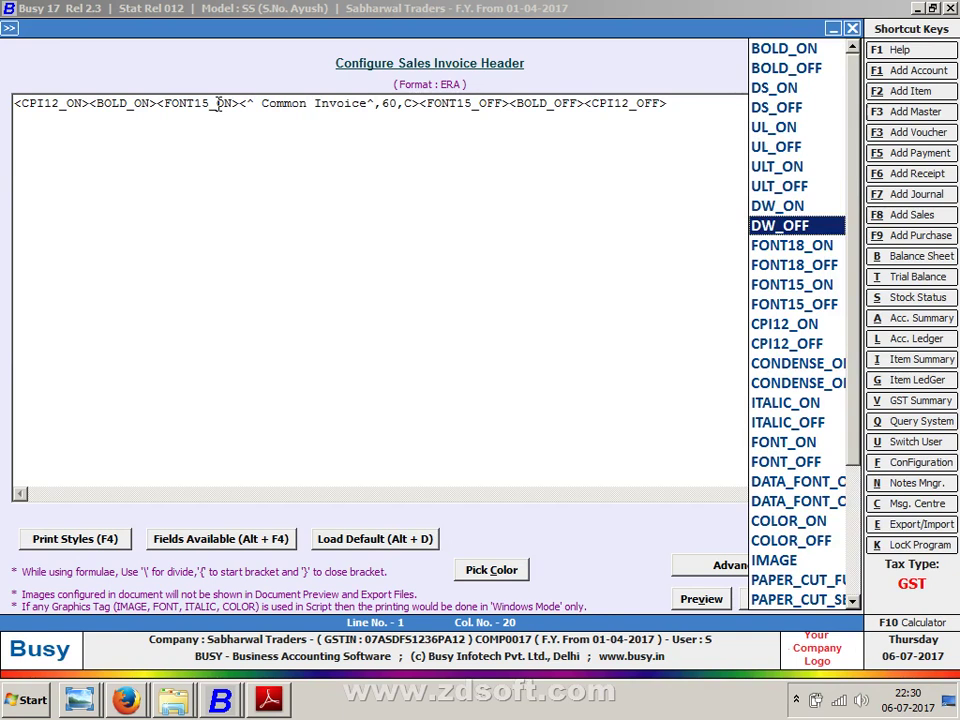
key("Up")
key("Up")
key("Up")
key("Up")
key("Up")
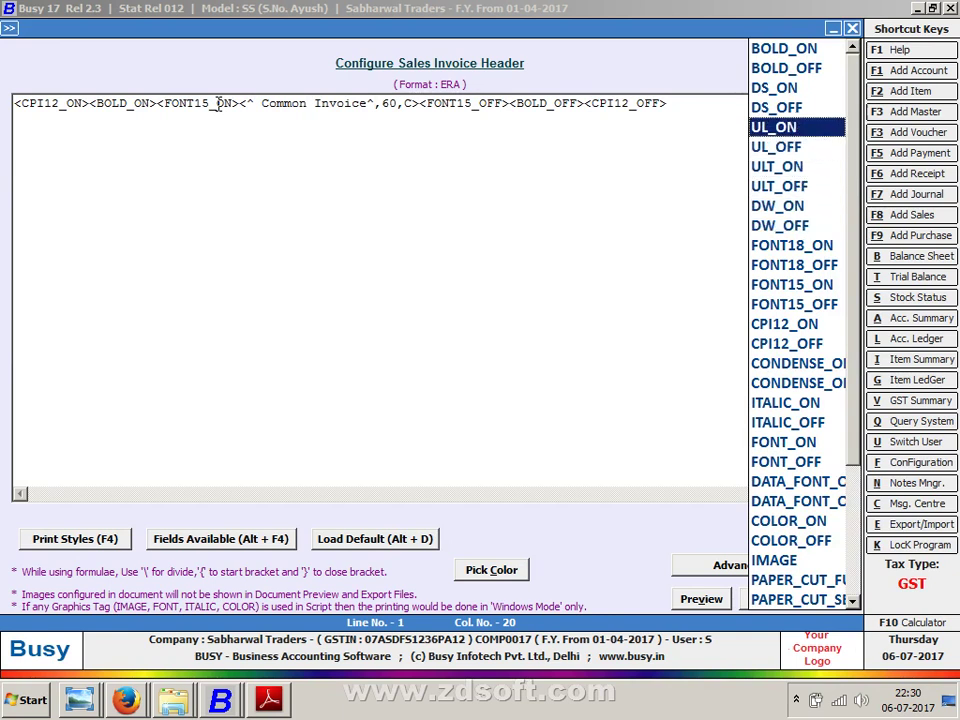
key("Return")
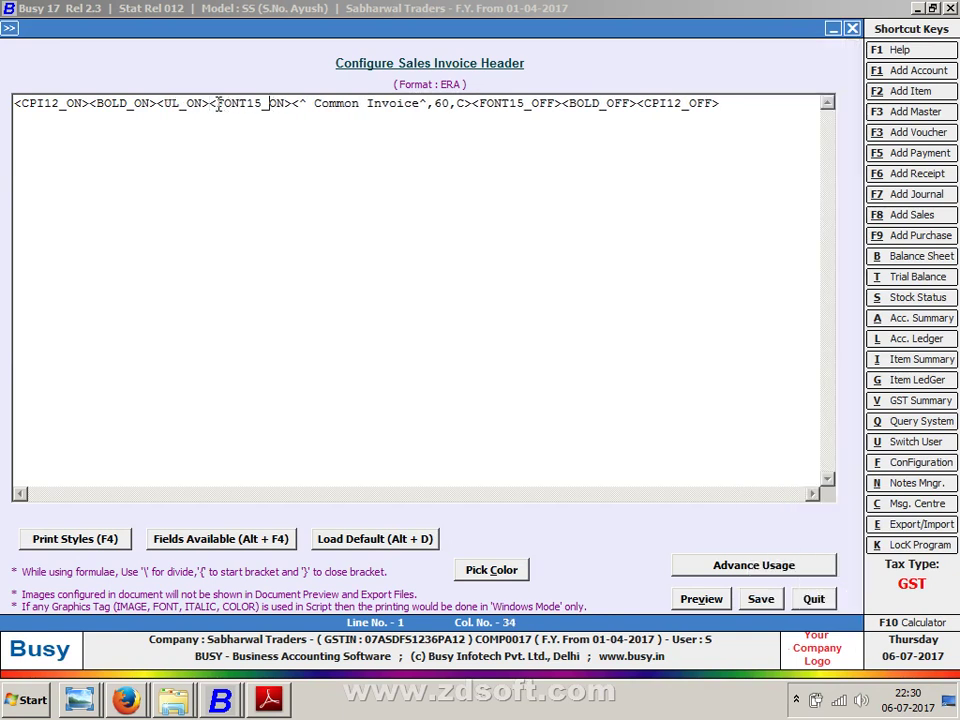
Insert the UL_OFF print style between FONT15_OFF and BOLD_OFF on the Common Invoice line and preview the header.
key("Right")
key("Right")
key("Right")
key("Right")
key("Right")
key("Right")
key("Right")
key("Right")
key("Right")
key("Right")
key("Right")
key("Right")
key("Right")
key("Right")
key("Right")
key("Right")
key("Right")
key("Right")
key("Right")
key("Right")
key("Left")
key("Left")
key("Left")
key("Left")
key("Left")
key("Left")
key("Left")
key("Left")
key("Left")
key("Right")
key("Right")
key("Right")
key("Right")
key("Right")
key("Right")
key("Right")
key("Right")
key("Right")
key("Right")
key("Right")
key("F2")
key("Down")
key("Return")
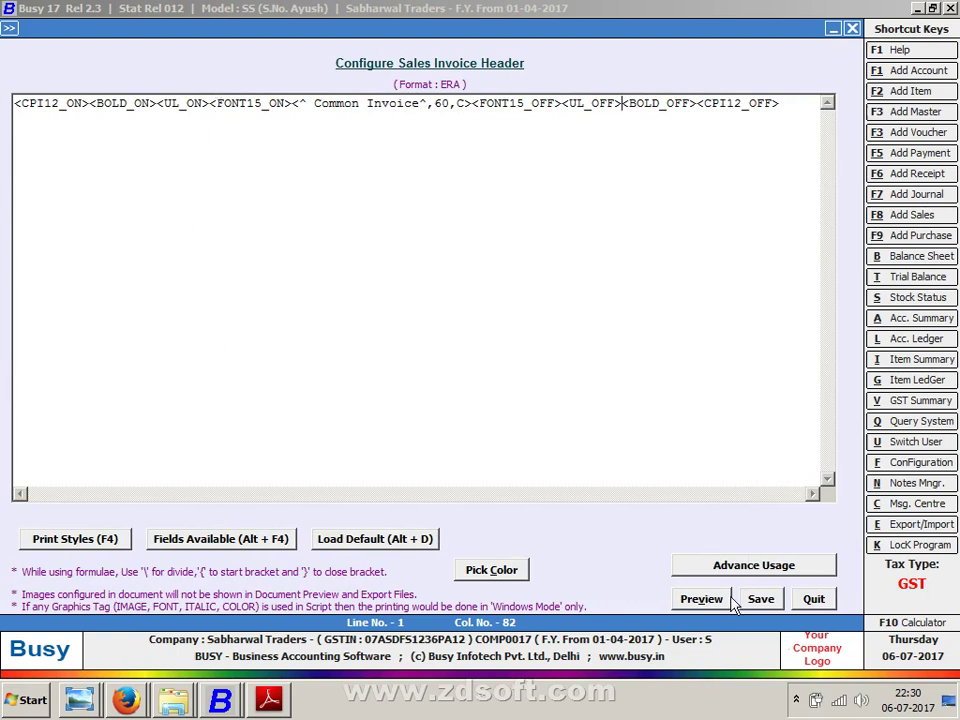
left_click(688, 600)
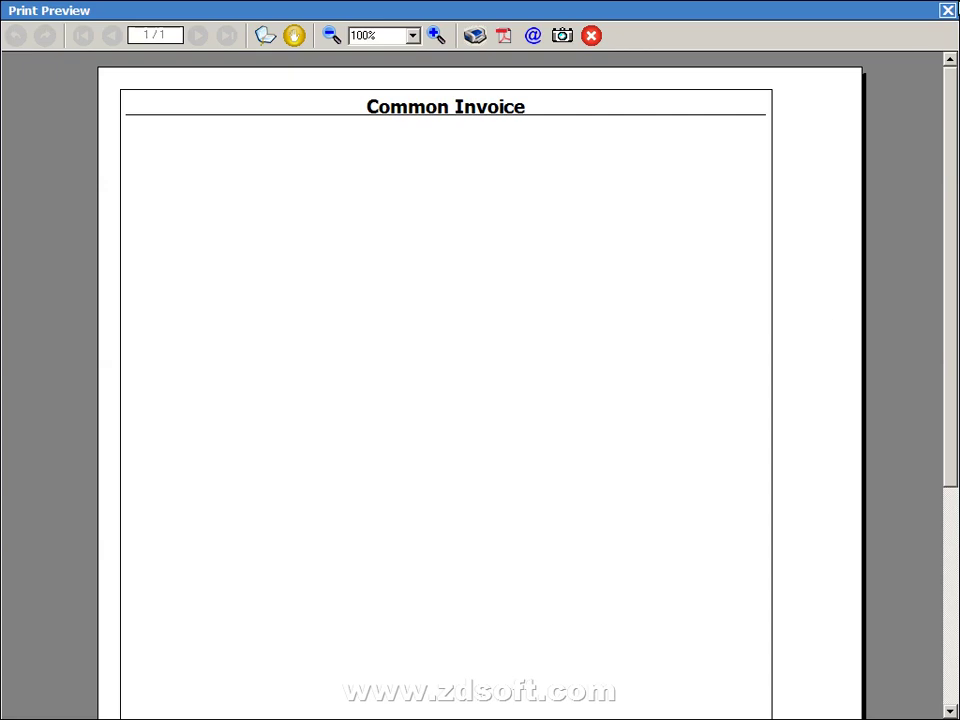
left_click(947, 10)
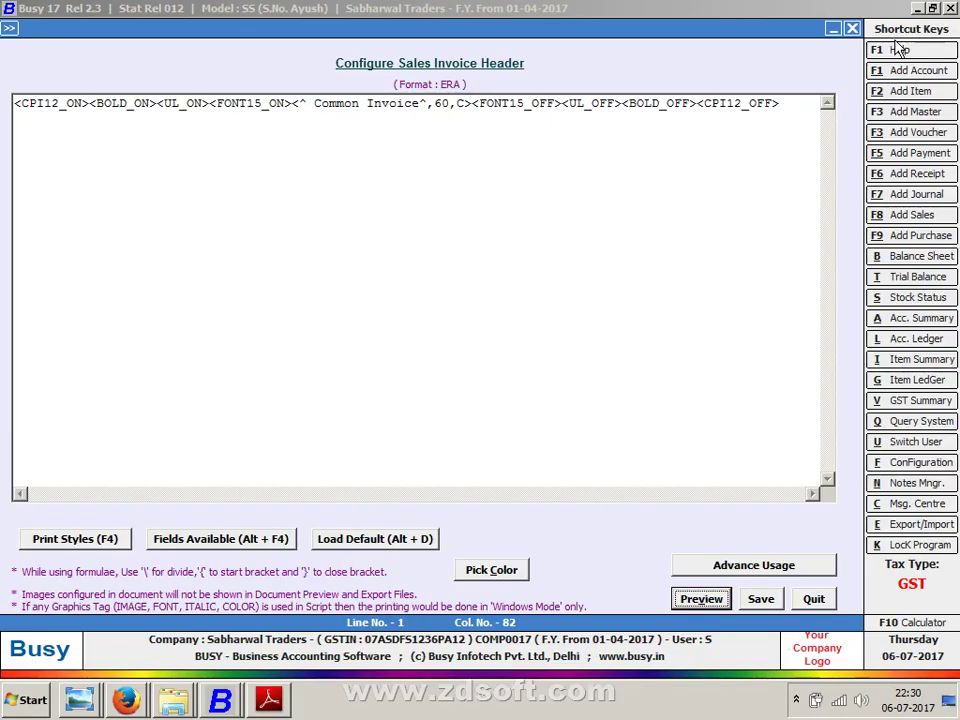
Delete the UL_ON tag between BOLD_ON and FONT15_ON on the Common Invoice line.
left_click(274, 105)
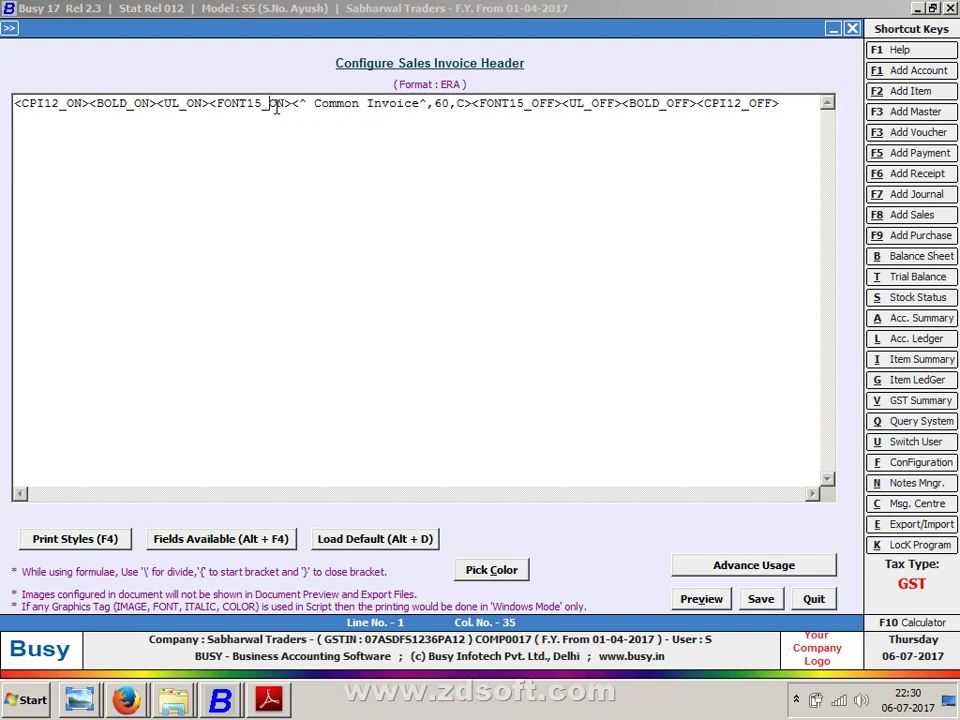
left_click(211, 105)
key("BackSpace")
key("BackSpace")
key("BackSpace")
key("BackSpace")
key("BackSpace")
key("BackSpace")
key("BackSpace")
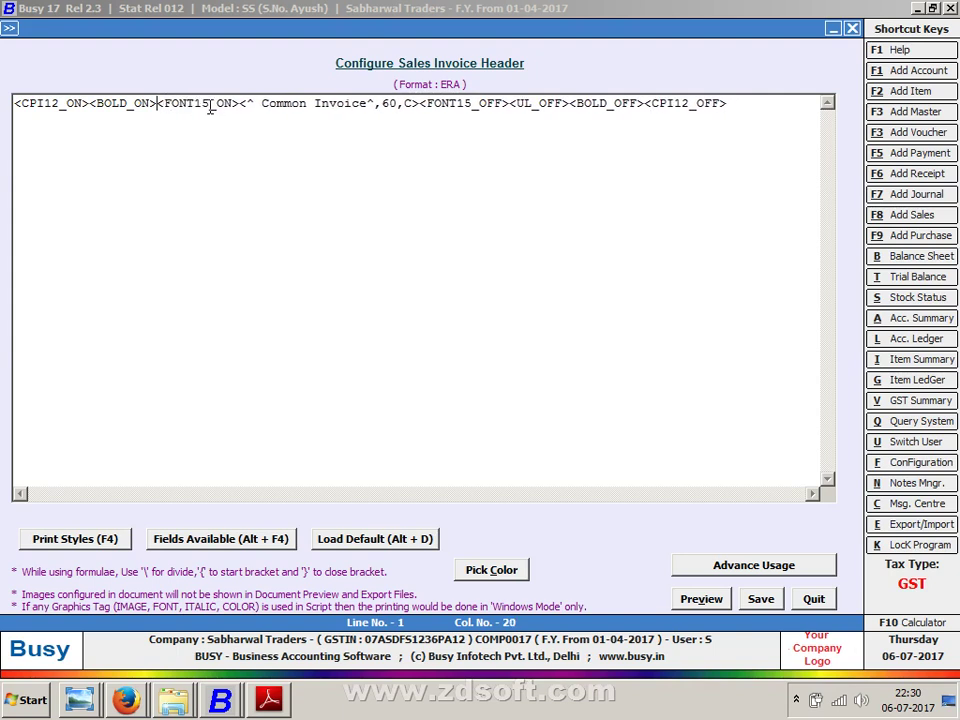
Insert the UL_OFF print style between FONT15_ON and the Common Invoice text in the header line.
key("Right")
key("Right")
key("Right")
key("Right")
key("Right")
key("Right")
key("Right")
key("Right")
key("Right")
key("Right")
key("Right")
left_click(574, 102)
key("Left")
key("Left")
key("Left")
key("Left")
key("Left")
key("Left")
key("Left")
key("Left")
key("Left")
key("Left")
key("Left")
key("Left")
key("Left")
key("Left")
key("Left")
key("Left")
key("Left")
key("Left")
key("Left")
key("Left")
key("Left")
key("Left")
key("Left")
key("Left")
key("Left")
key("Left")
key("Left")
key("Left")
key("Left")
key("Left")
key("Left")
key("Left")
key("Left")
key("Left")
key("Left")
key("Left")
key("F4")
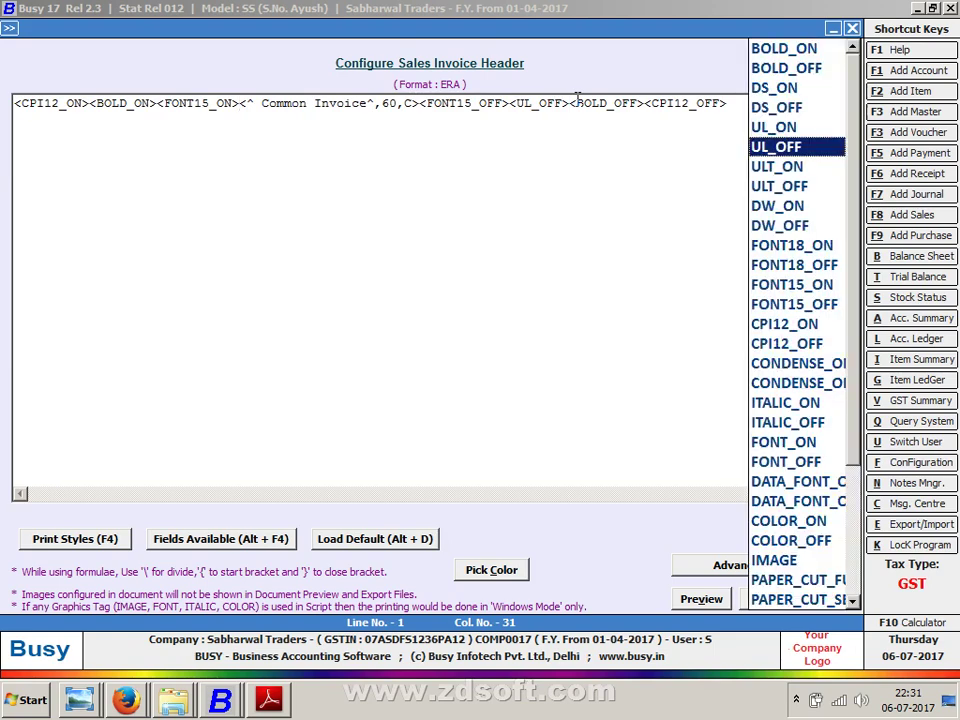
key("Return")
Delete the UL_OFF tag between FONT15_OFF and BOLD_OFF in the header line.
key("Right")
key("Right")
key("Right")
key("Right")
key("Right")
key("Right")
key("Right")
key("Right")
key("Right")
key("Right")
key("Right")
key("Right")
key("Right")
key("Right")
key("Right")
key("Right")
key("Right")
key("Right")
key("Right")
key("Right")
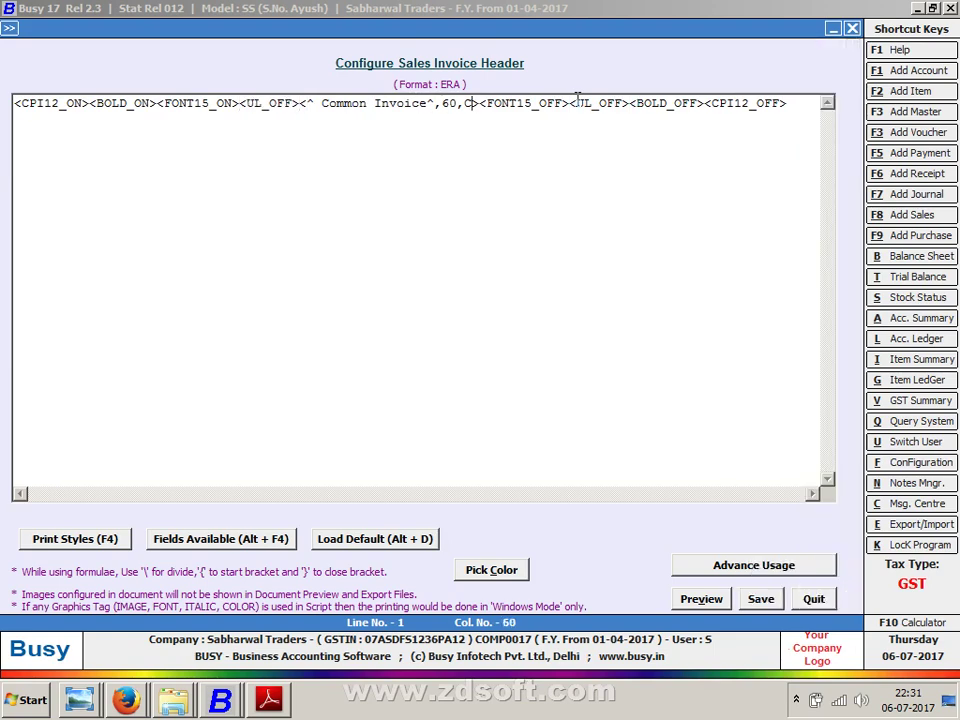
key("Right")
key("Right")
key("Right")
key("Right")
key("Right")
key("Right")
key("Right")
key("Right")
key("Right")
key("Right")
key("Right")
key("Right")
key("Right")
key("Right")
key("Right")
key("Right")
key("Right")
key("Right")
key("Right")
key("BackSpace")
key("BackSpace")
key("BackSpace")
key("BackSpace")
key("BackSpace")
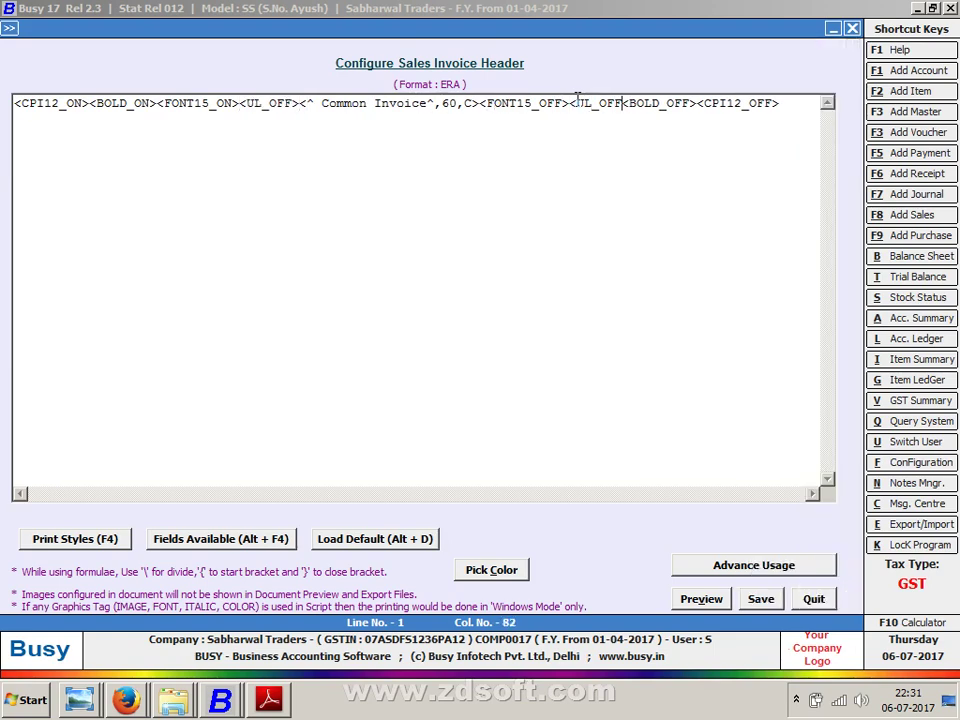
key("BackSpace")
key("BackSpace")
key("BackSpace")
Insert the UL_OFF print style between the Common Invoice text and FONT15_OFF, and preview the header.
key("Left")
key("Left")
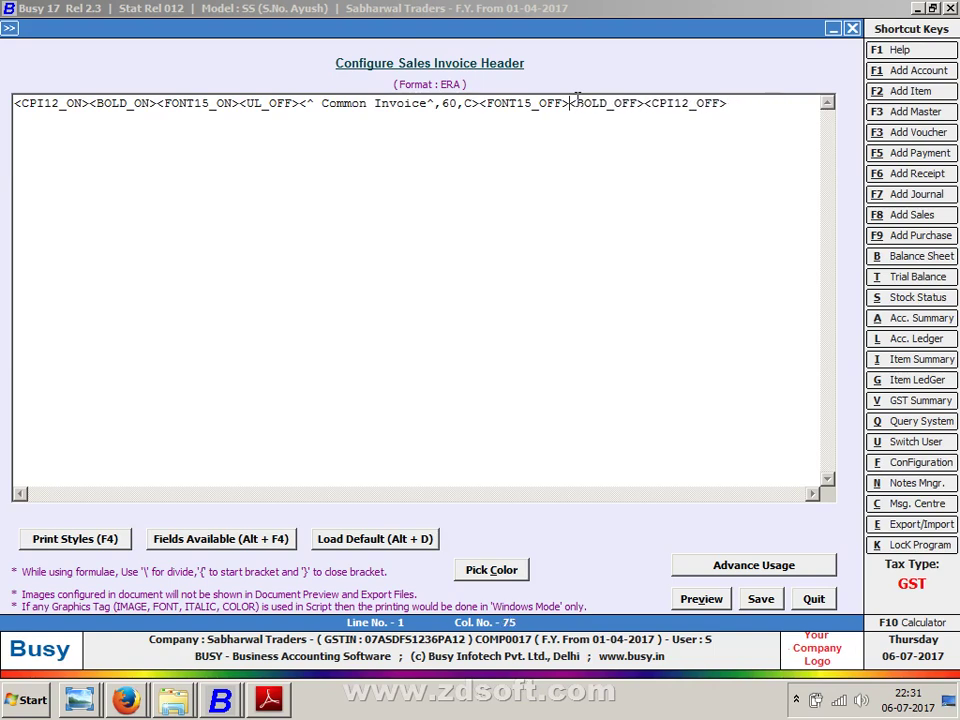
key("Left")
key("Left")
key("Left")
key("Left")
key("Left")
key("Left")
key("Left")
key("F4")
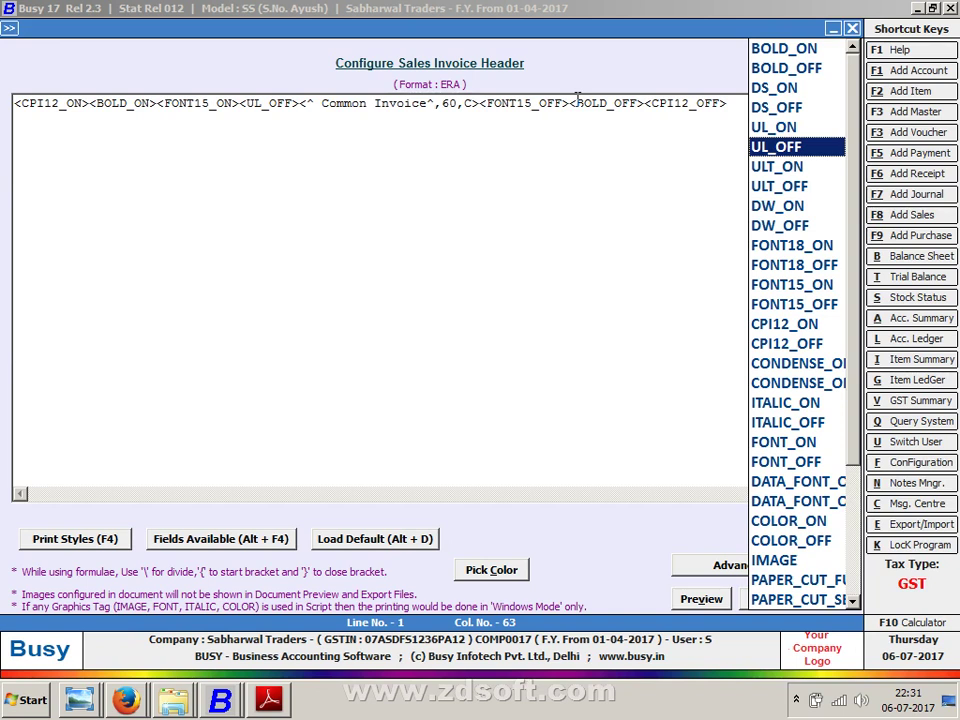
key("Return")
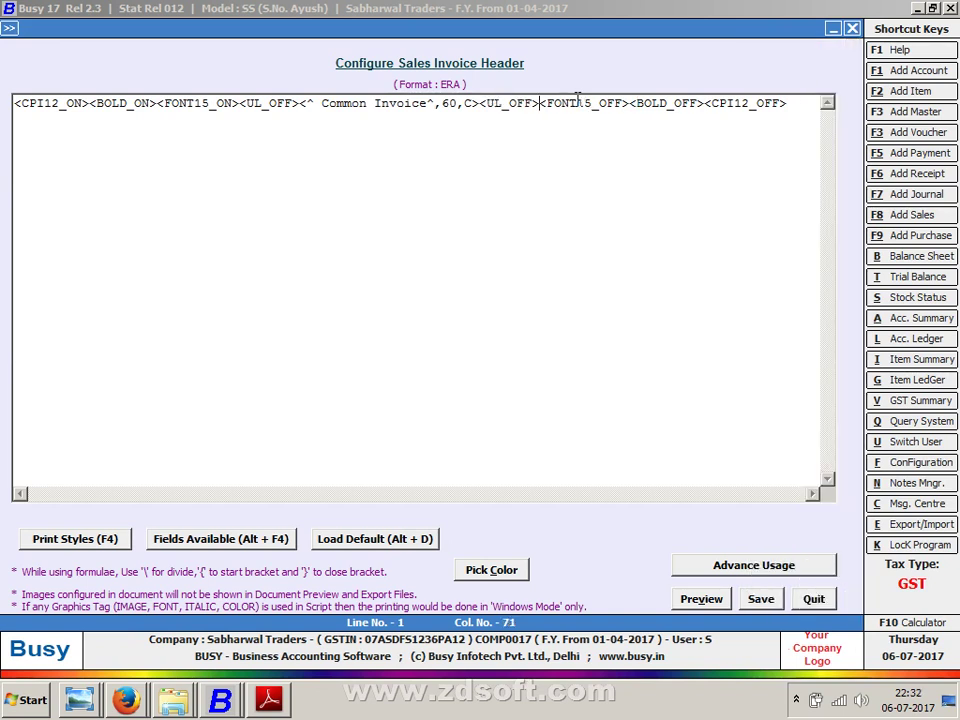
left_click(701, 598)
left_click(516, 388)
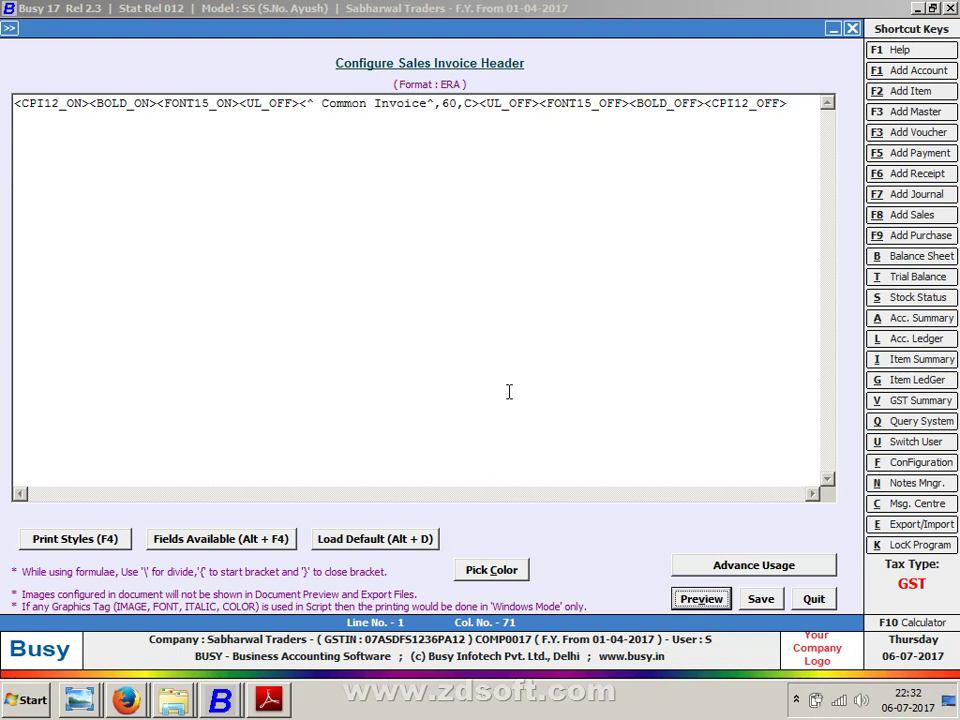
key("Escape")
Change the UL_OFF tag in front of the Common Invoice text to UL_ON and preview the header.
left_click(262, 103)
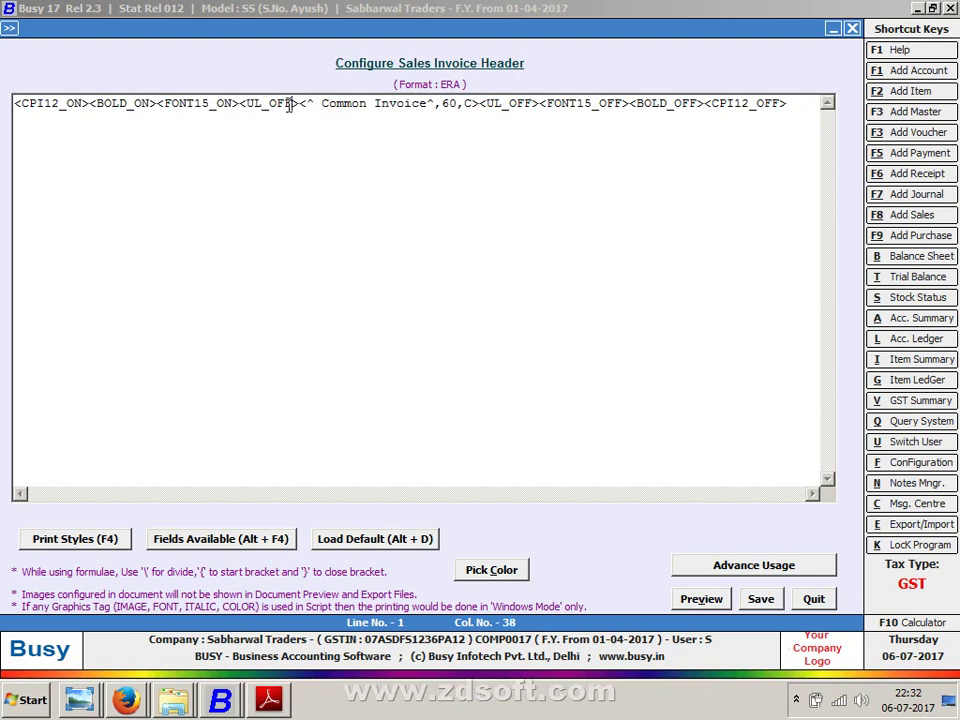
key("BackSpace")
key("BackSpace")
type("n")
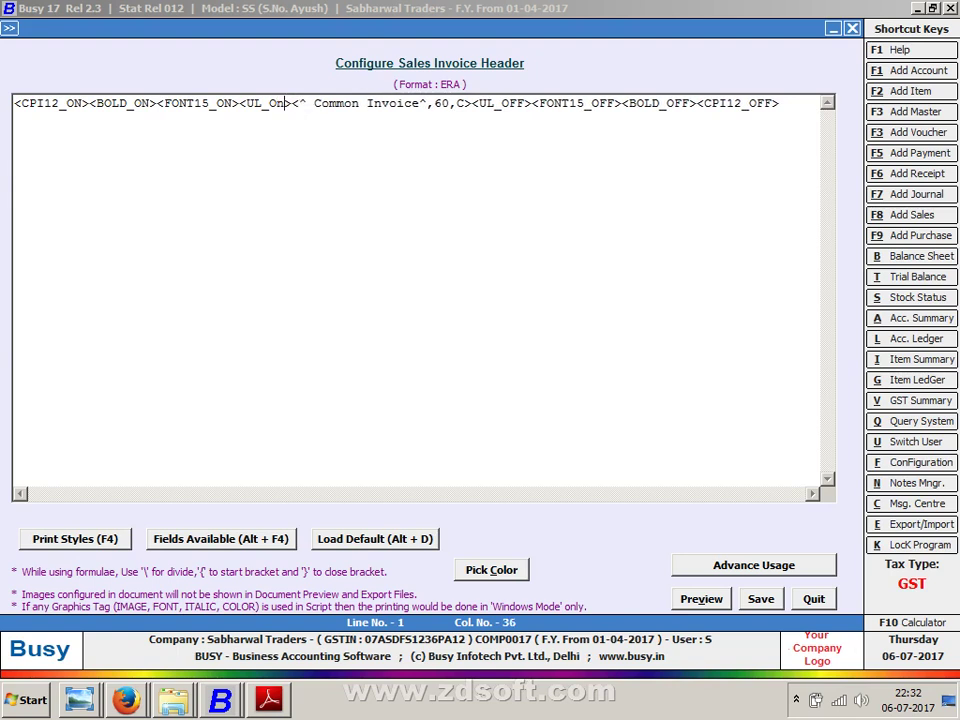
key("BackSpace")
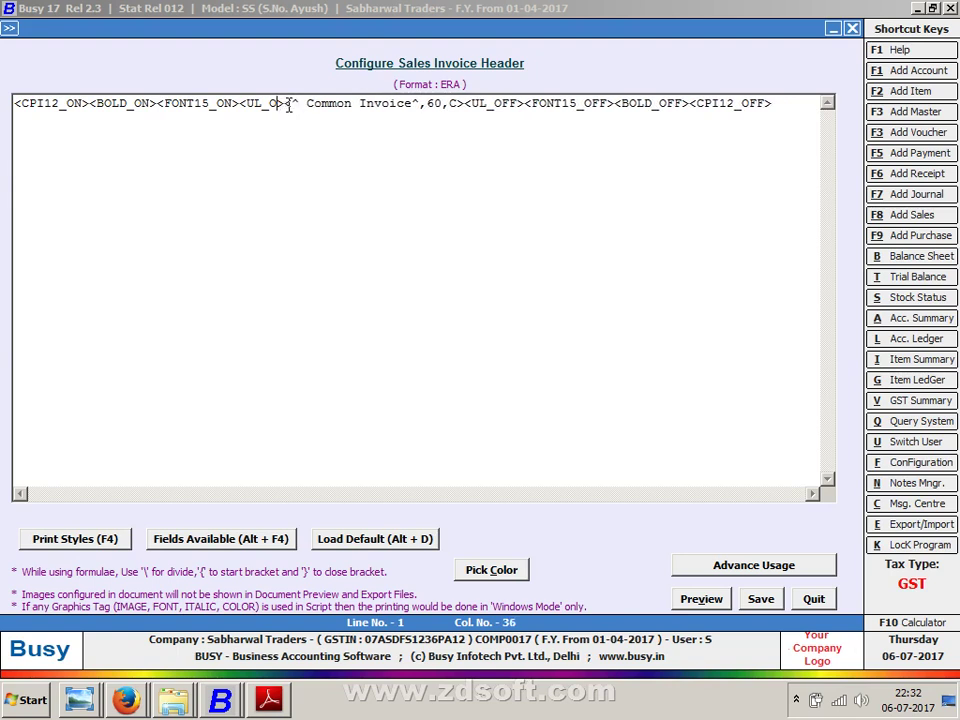
type("N")
key("alt+p")
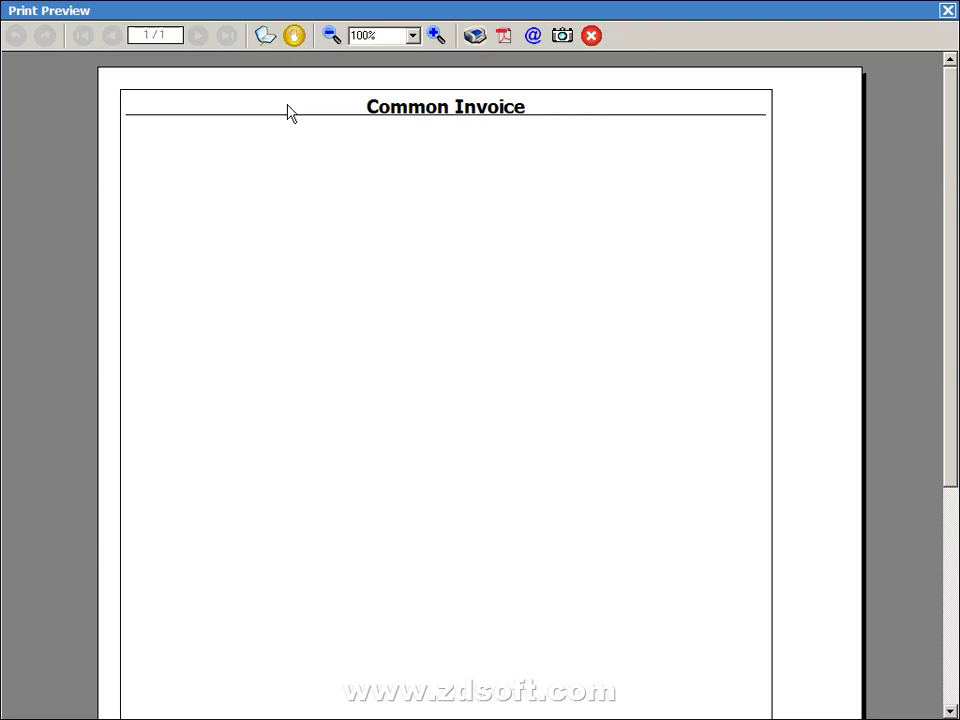
key("Escape")
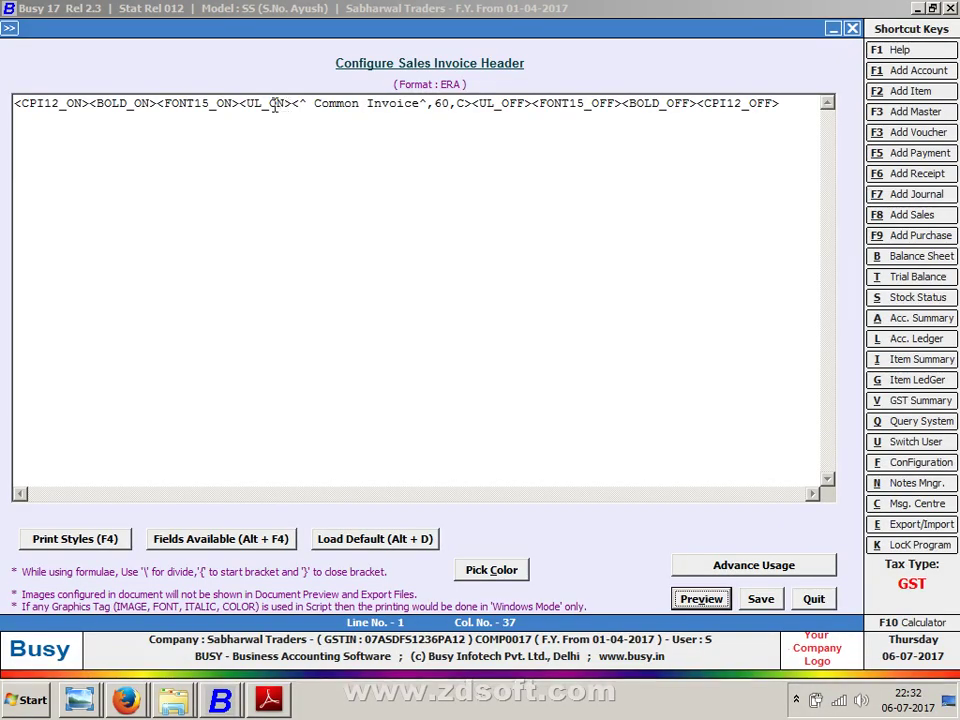
Change the underline tags around the Common Invoice text to ULT_ON and ULT_OFF, and preview the header.
left_click(263, 104)
type("T")
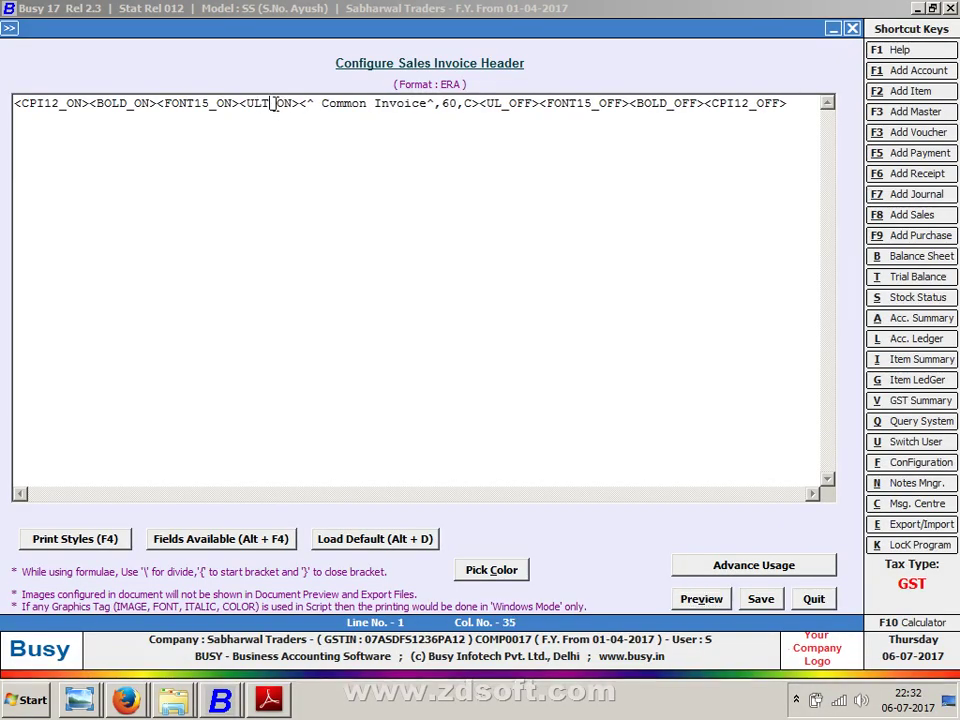
key("Right")
key("Right")
key("Right")
key("Right")
key("Right")
key("Right")
key("Right")
key("Right")
key("Right")
key("Right")
key("Right")
key("Right")
key("Right")
type("T")
key("alt+v")
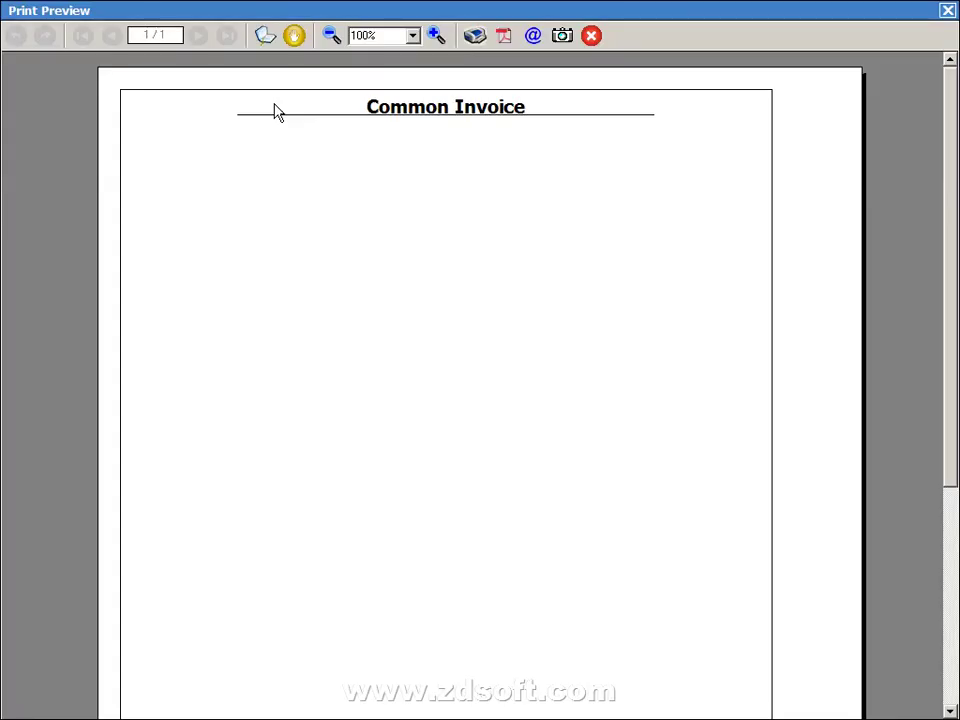
left_click(947, 10)
right_click(612, 705)
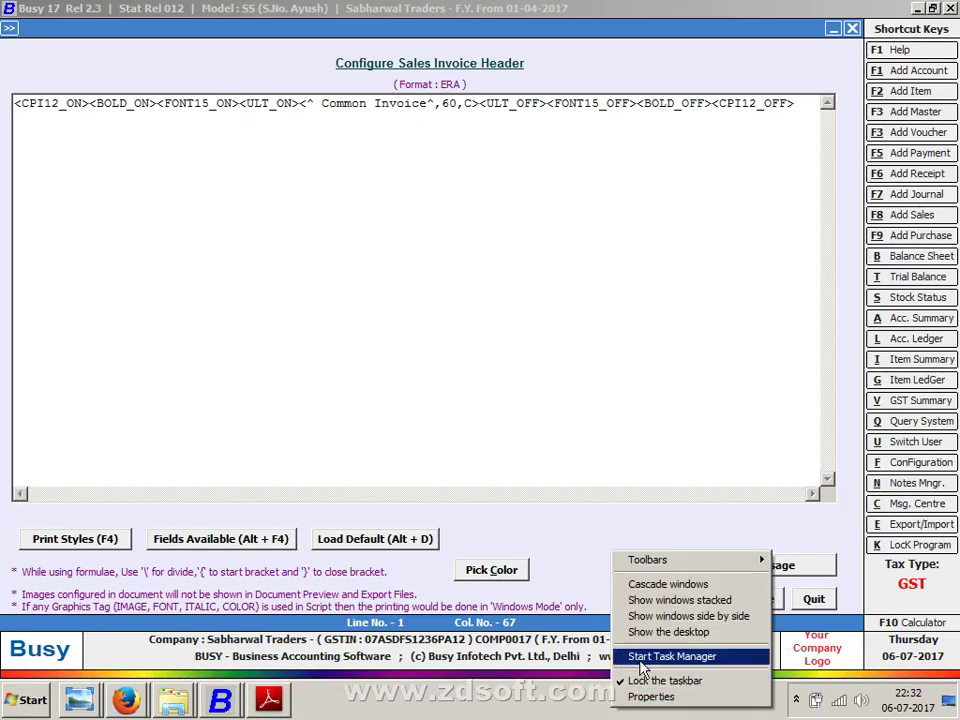
left_click(660, 640)
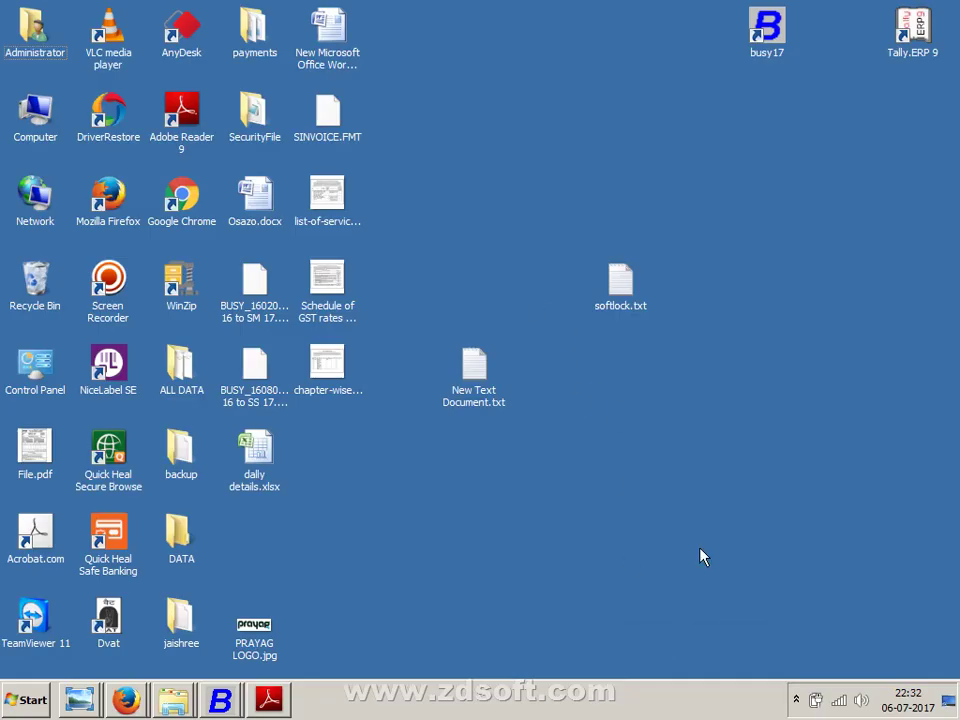
left_click(797, 700)
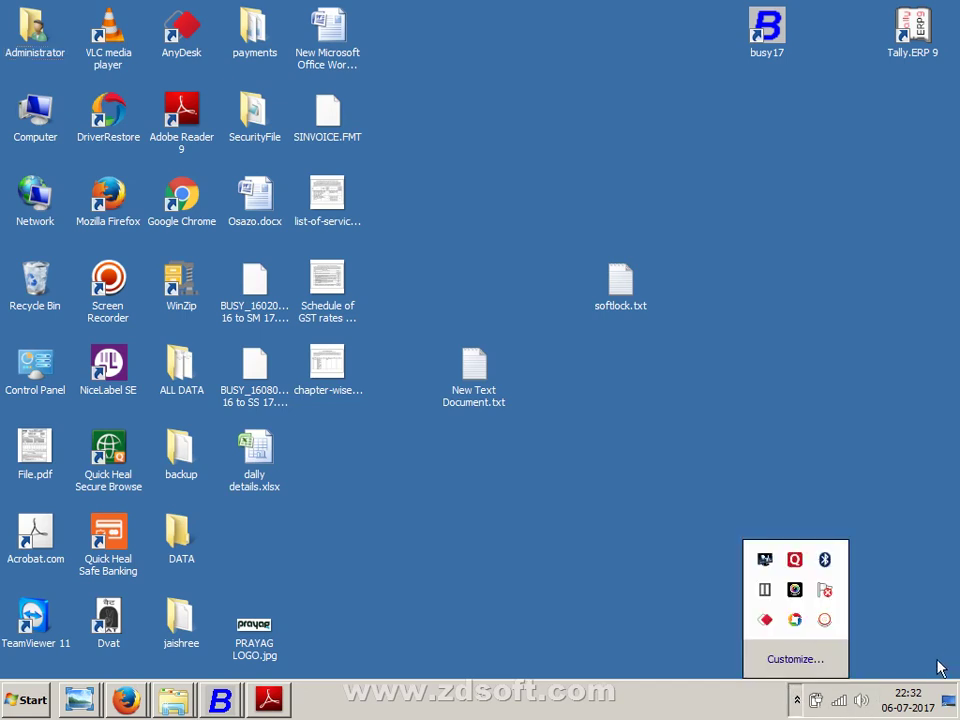
left_click(824, 620)
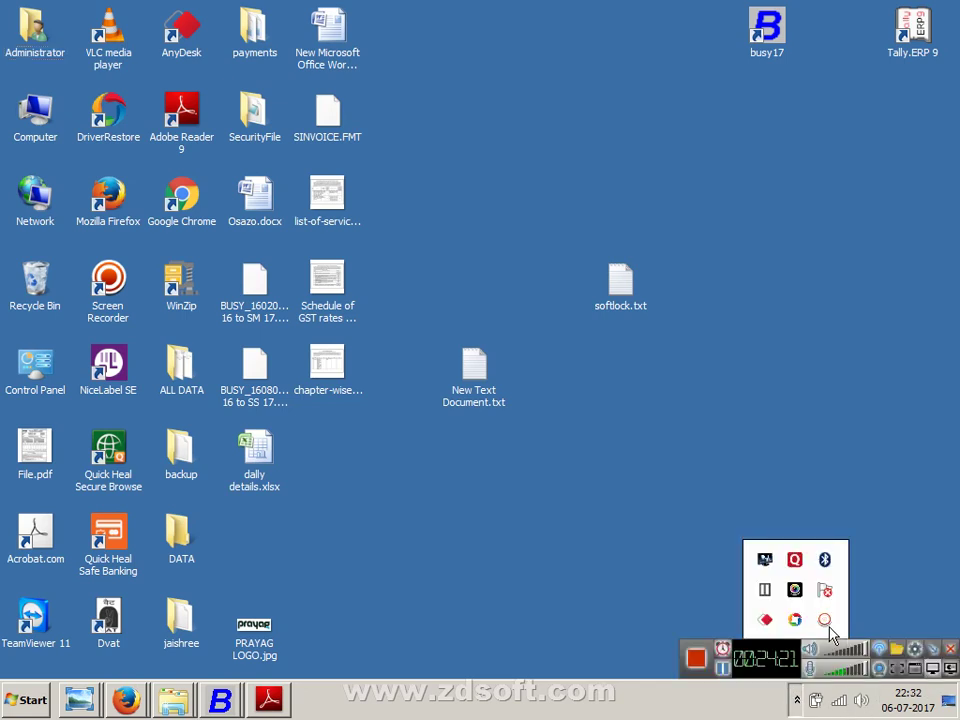